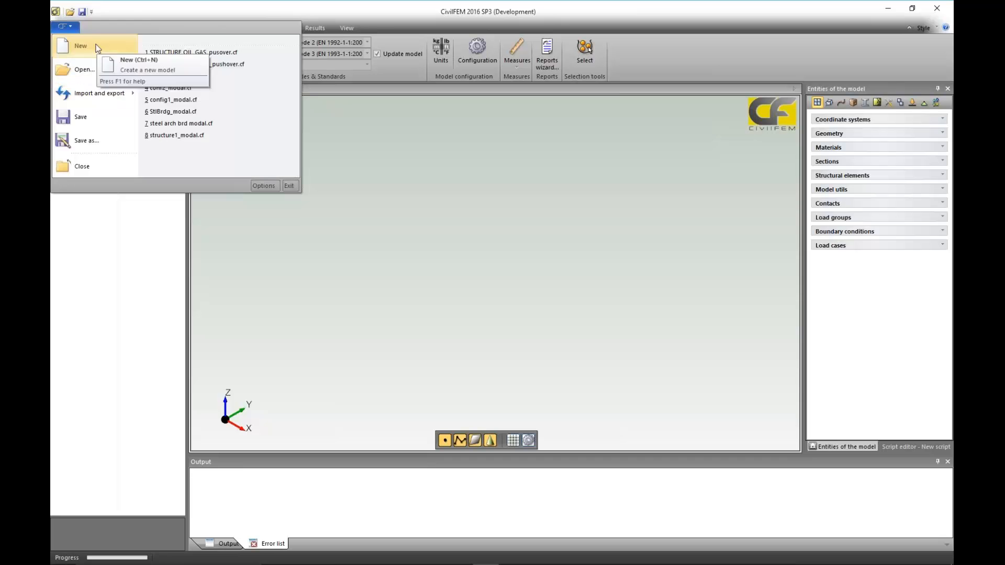
# - Open steel arch brd modal.cf from the 1 prestress modal folder under steel arch bridge, without saving the active model
pyautogui.click(91, 74)
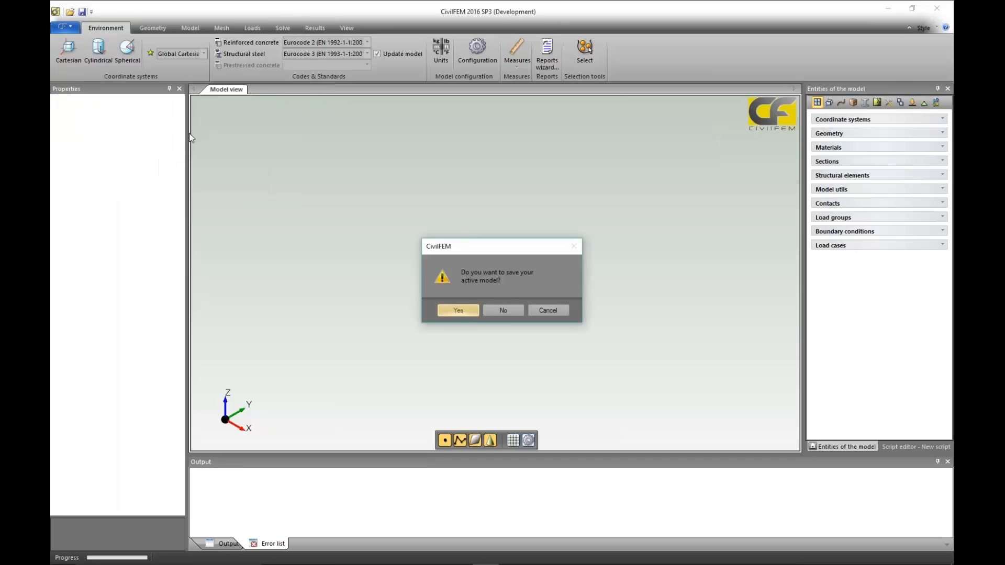
pyautogui.click(505, 311)
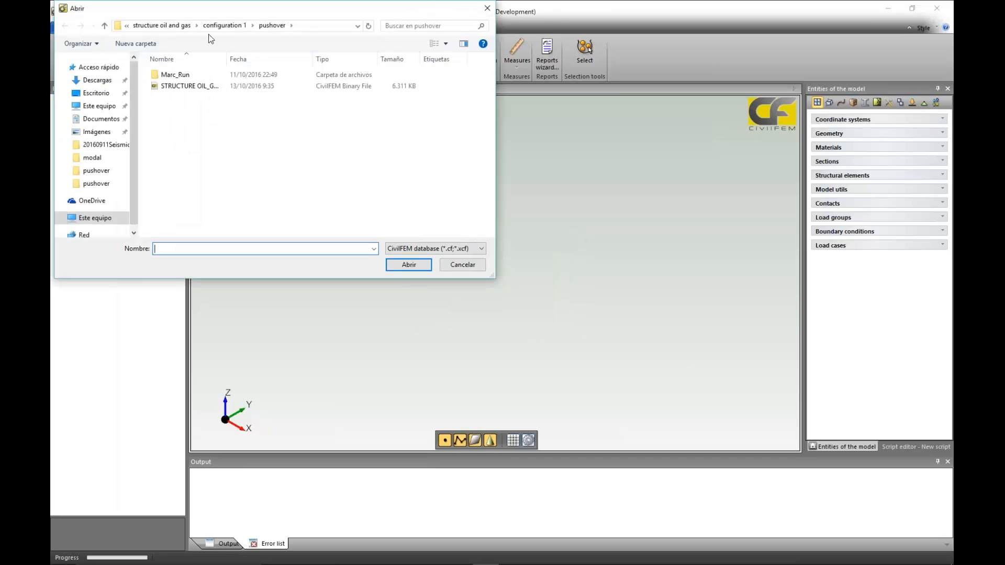
pyautogui.click(159, 27)
pyautogui.click(195, 26)
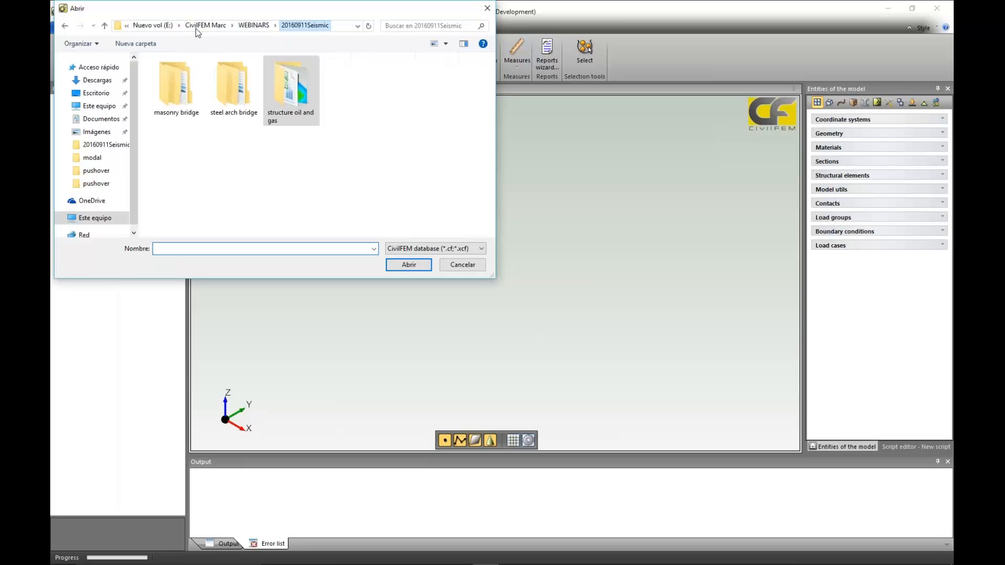
pyautogui.doubleClick(234, 84)
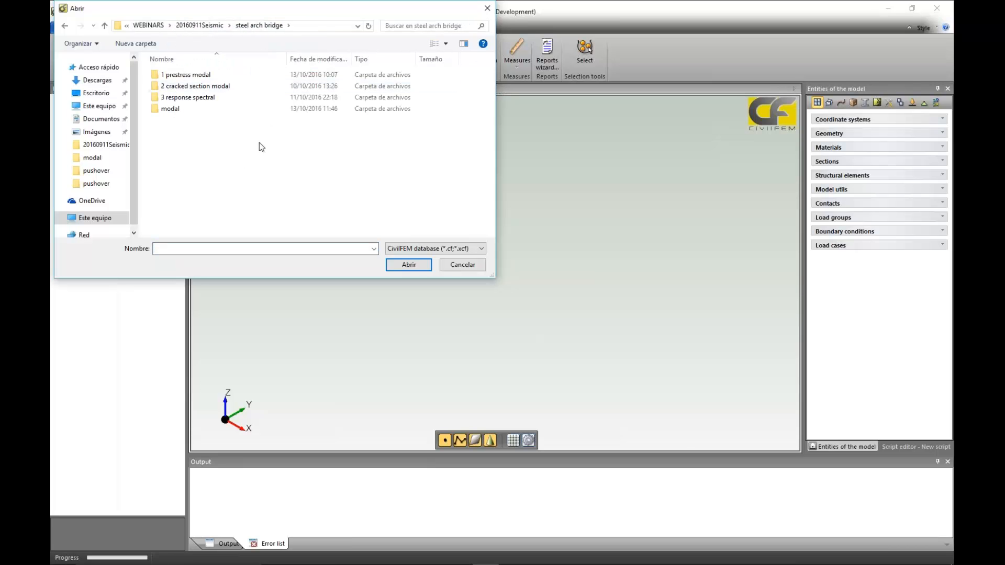
pyautogui.doubleClick(203, 74)
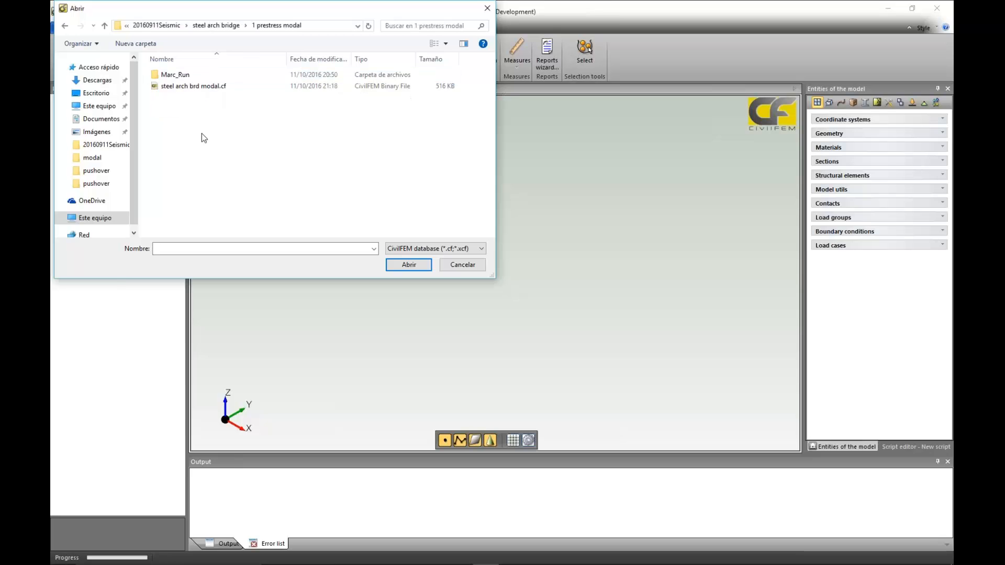
pyautogui.click(196, 86)
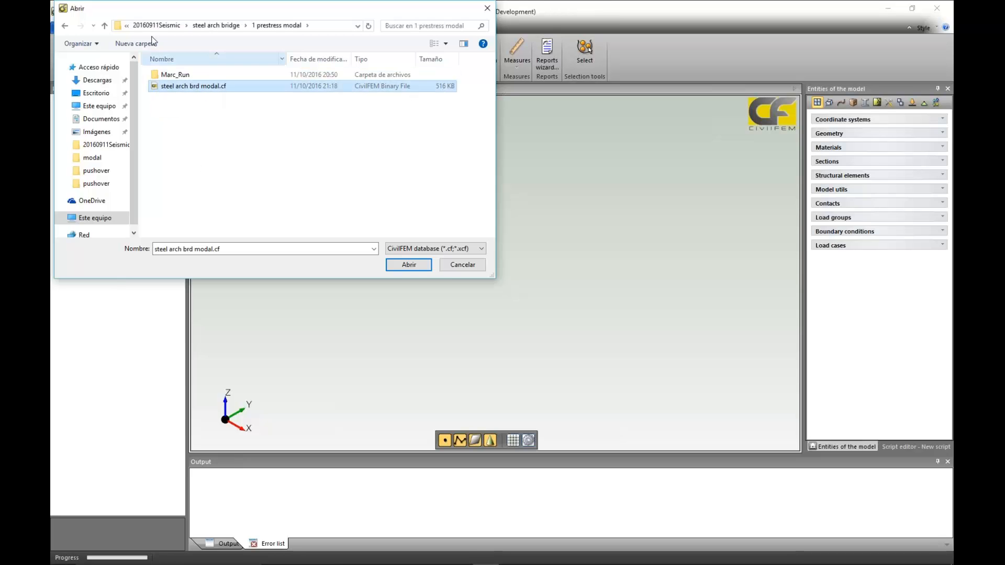
pyautogui.click(409, 265)
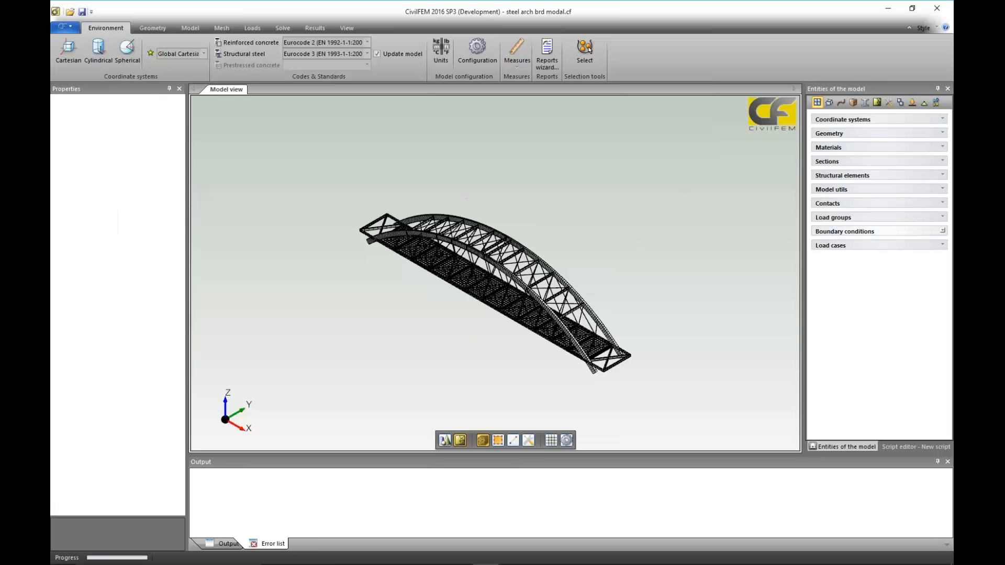
# - Inspect the Dead Load group, plot it on the bridge mesh, and clear the plot
pyautogui.click(842, 222)
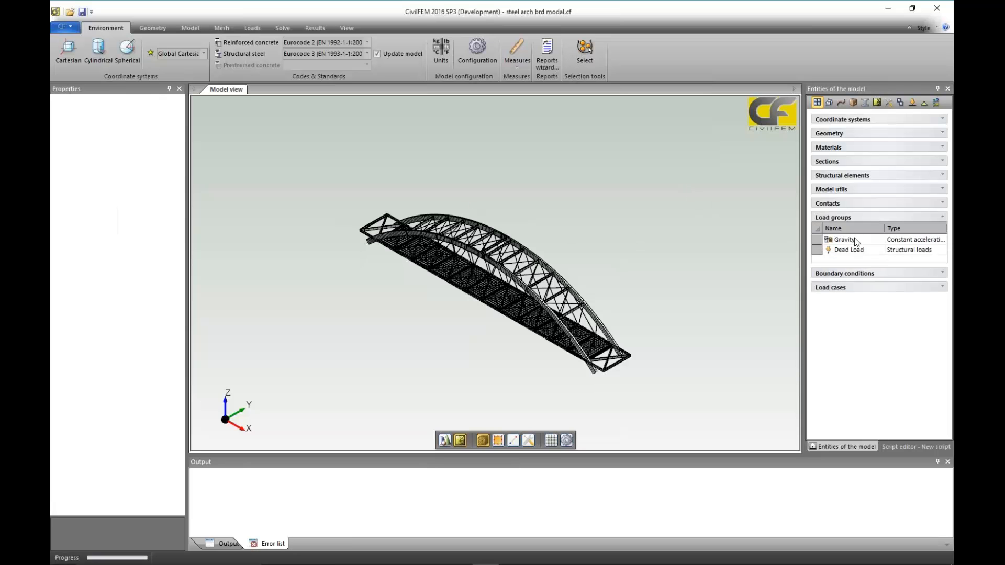
pyautogui.click(849, 250)
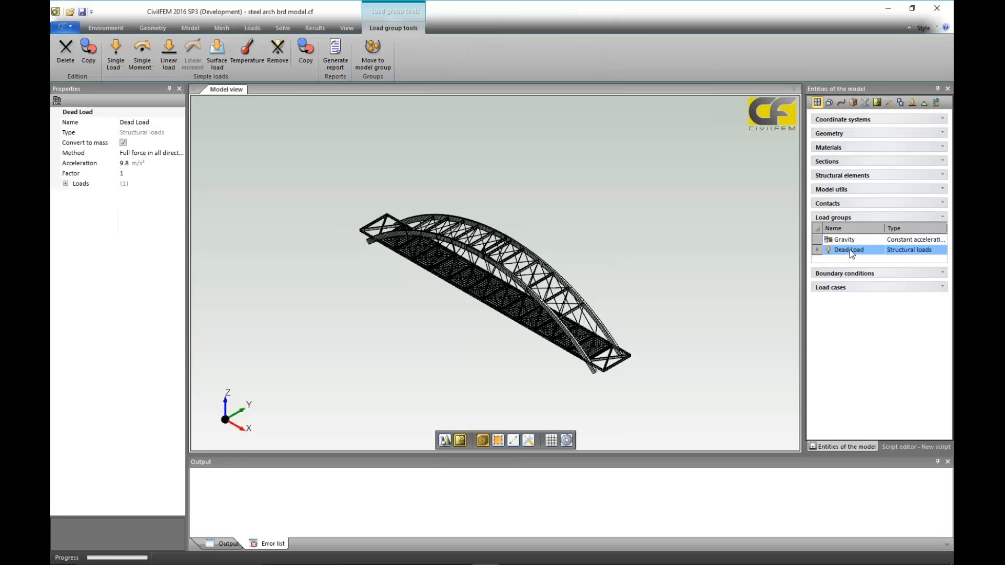
pyautogui.click(253, 29)
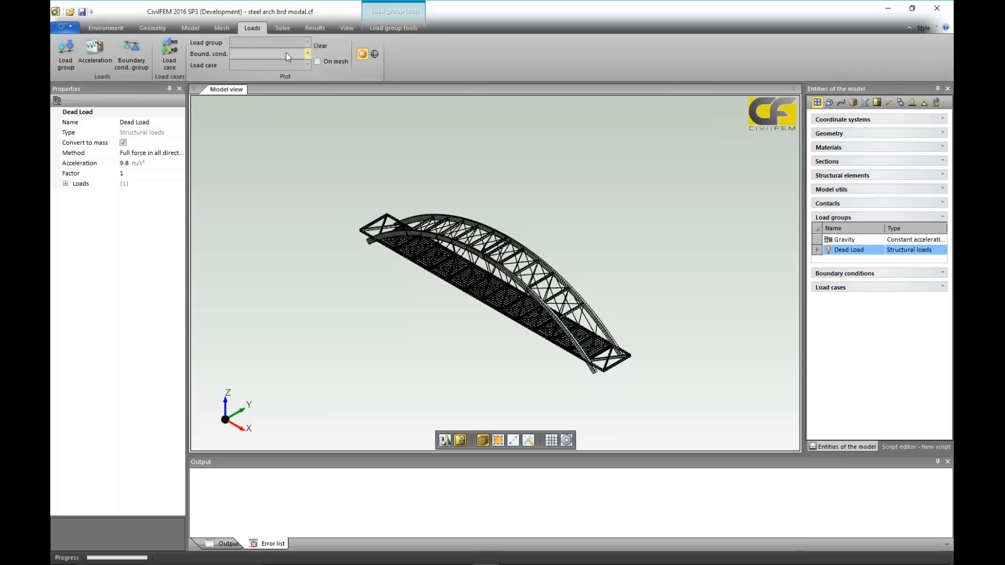
pyautogui.click(307, 41)
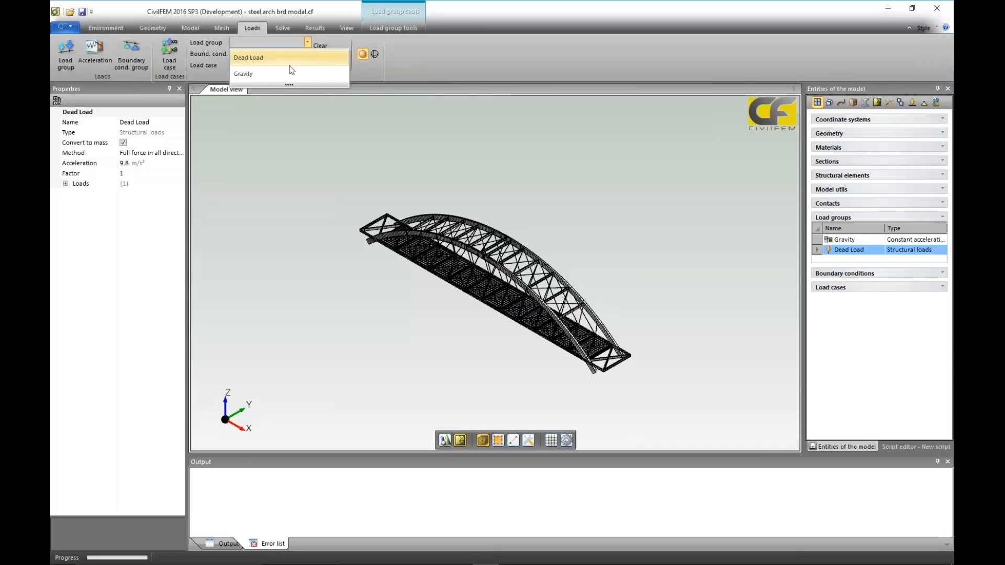
pyautogui.moveTo(288, 89); pyautogui.dragTo(289, 183)
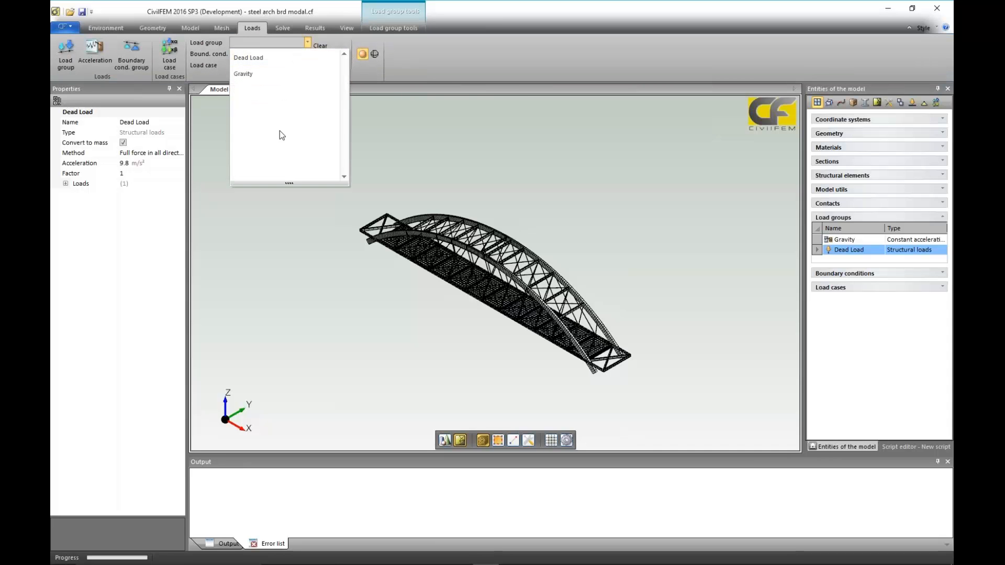
pyautogui.click(268, 58)
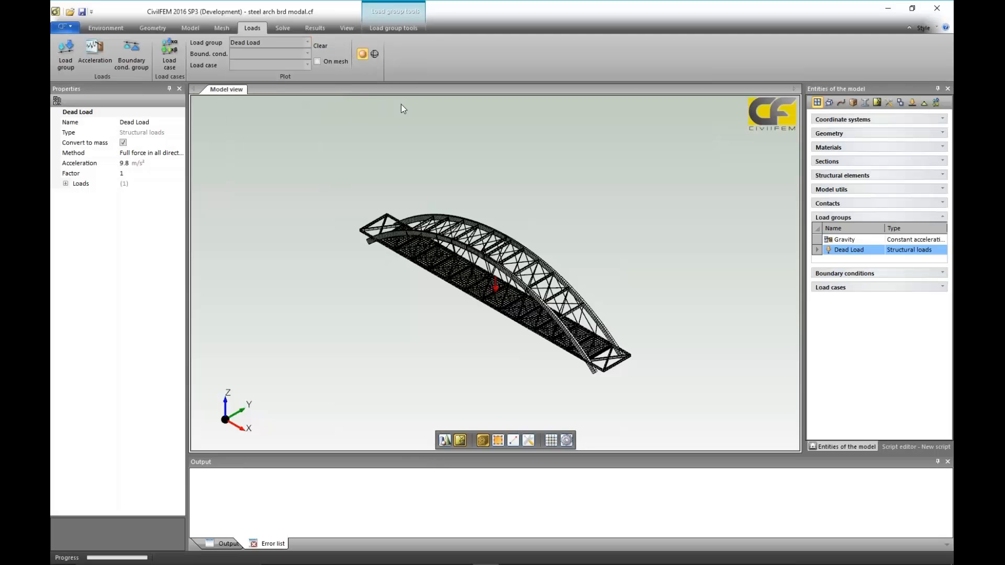
pyautogui.click(317, 60)
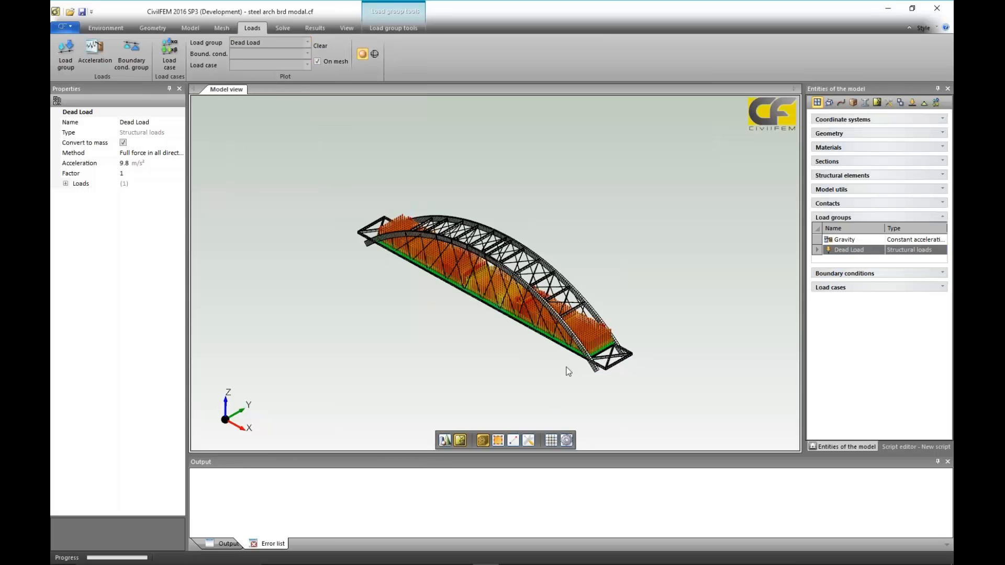
pyautogui.moveTo(565, 367)
pyautogui.mouseDown(button='middle')
pyautogui.moveTo(597, 302)
pyautogui.moveTo(595, 280)
pyautogui.moveTo(558, 384)
pyautogui.mouseUp(button='middle')
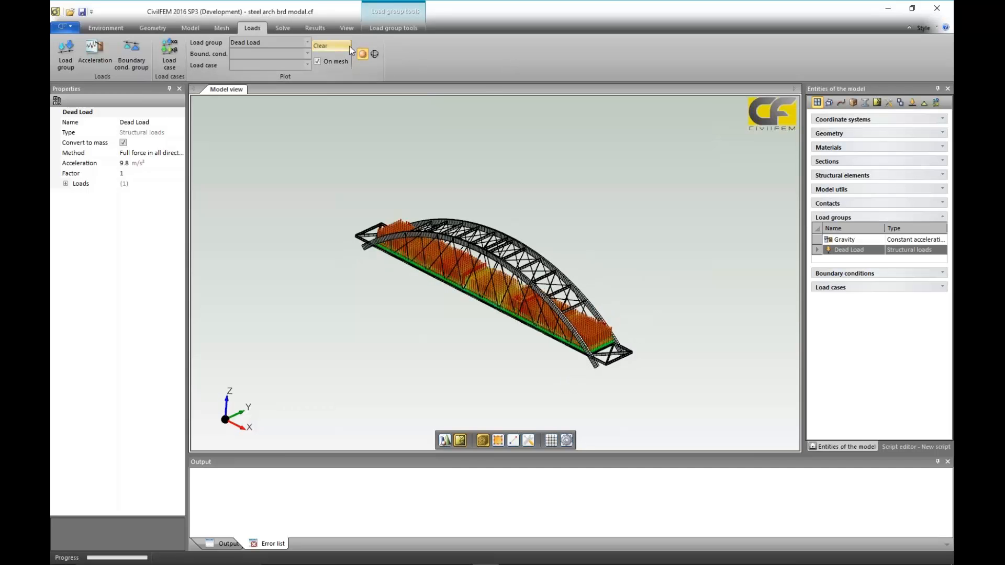
pyautogui.click(320, 46)
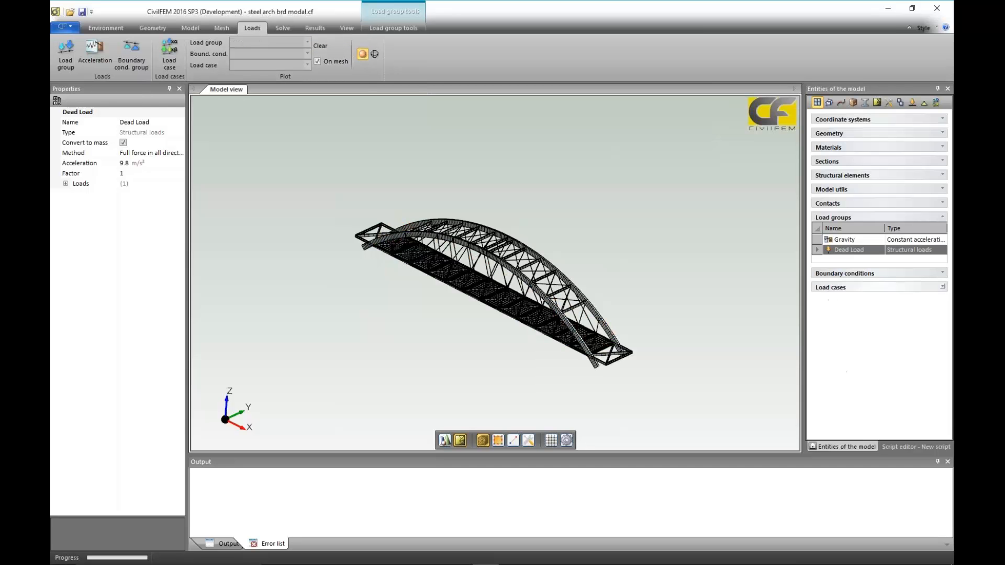
# - Create a new load case with the name modal
pyautogui.click(832, 287)
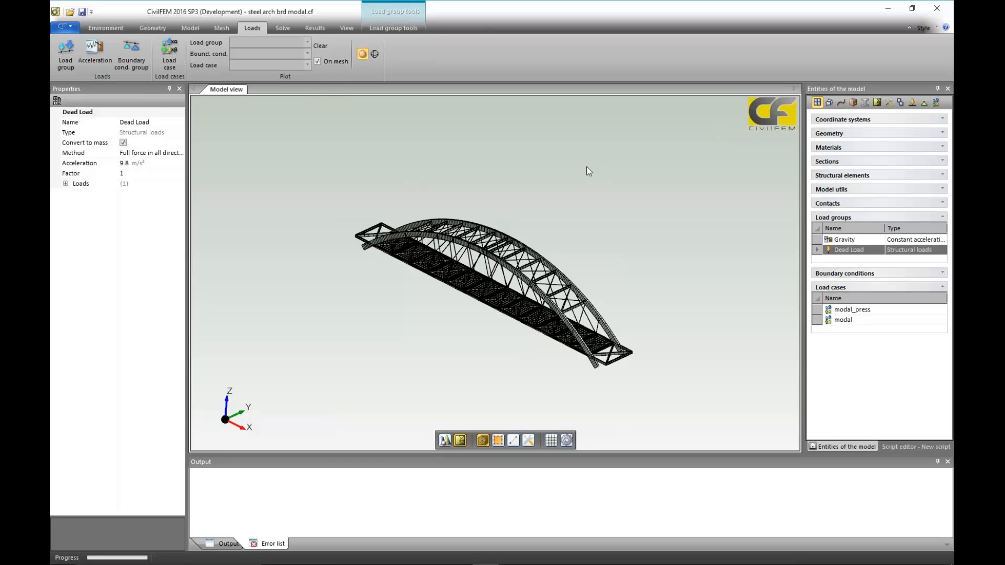
pyautogui.click(170, 51)
pyautogui.click(157, 108)
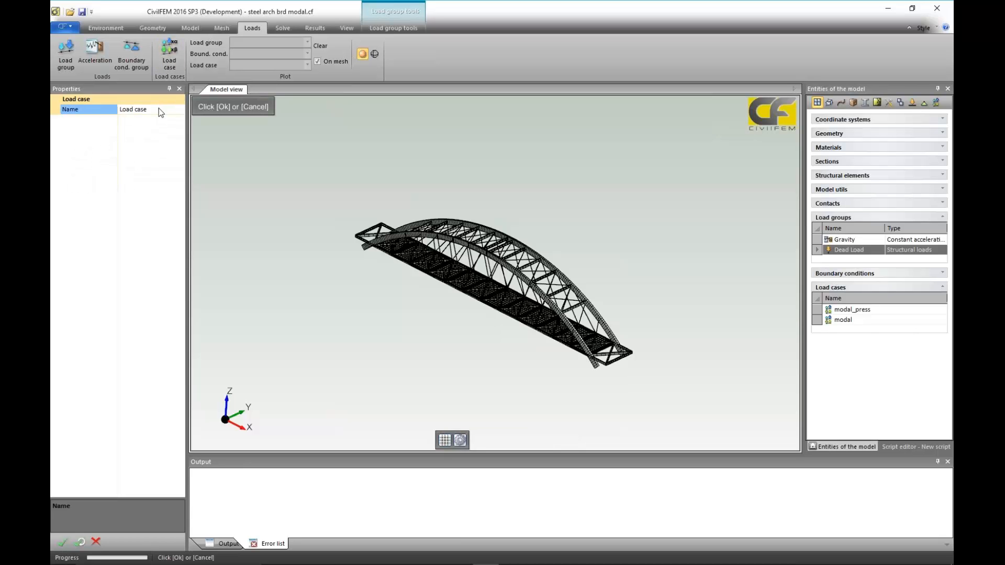
pyautogui.write('p')
pyautogui.press('BackSpace')
pyautogui.write('modal')
pyautogui.click(112, 239)
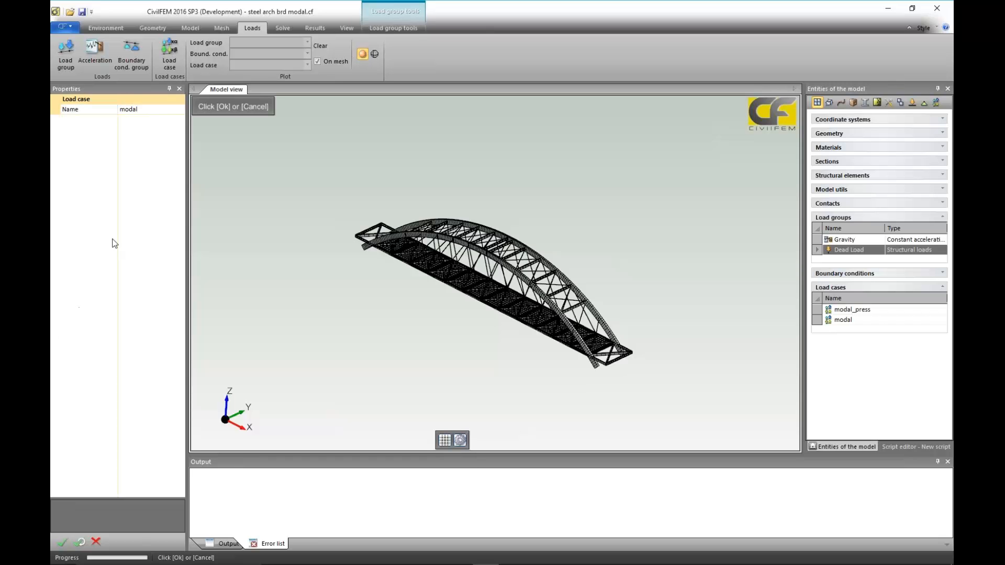
pyautogui.click(62, 540)
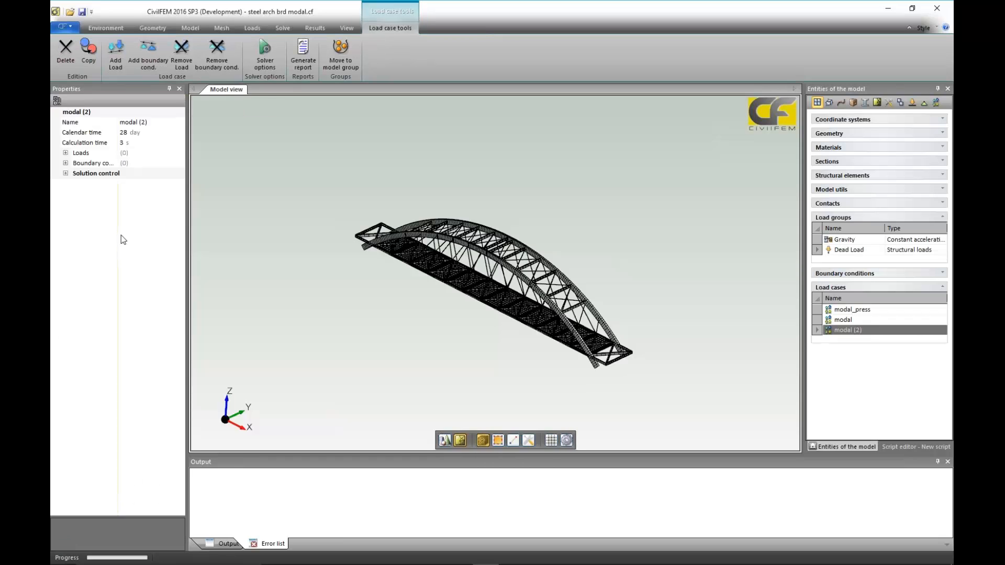
# - Add the DECK modal and ARC boundary condition groups to the new modal load case
pyautogui.click(157, 122)
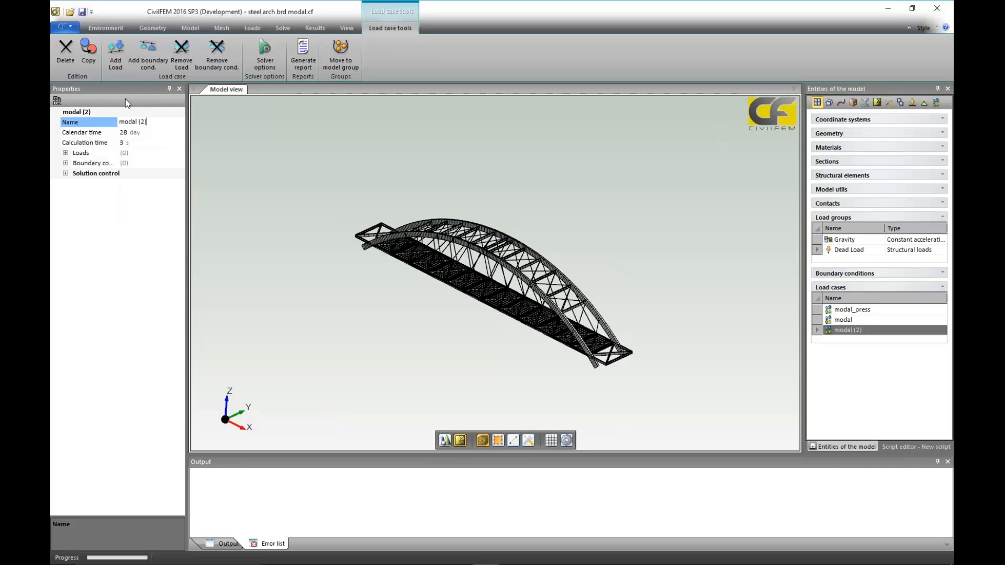
pyautogui.click(148, 60)
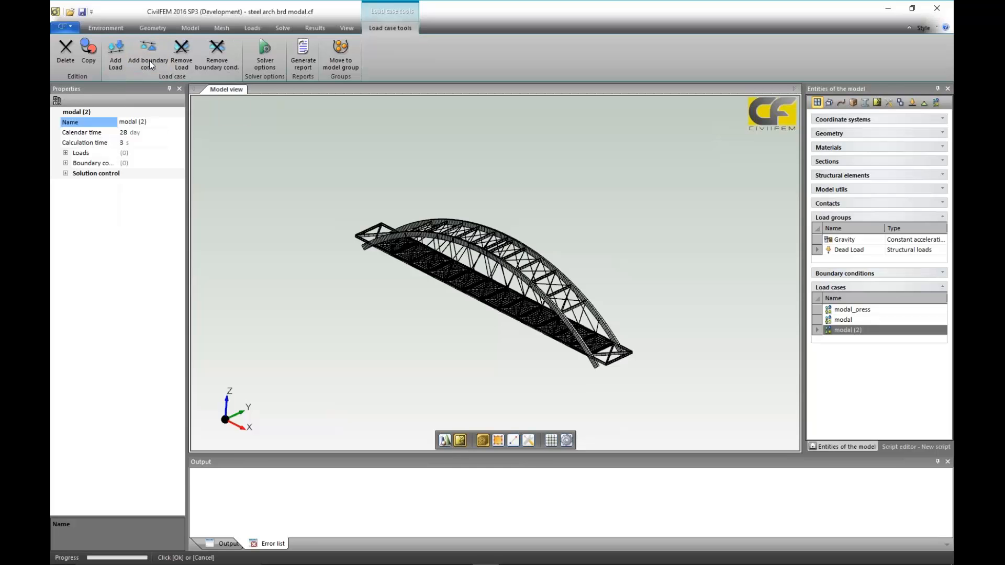
pyautogui.click(180, 109)
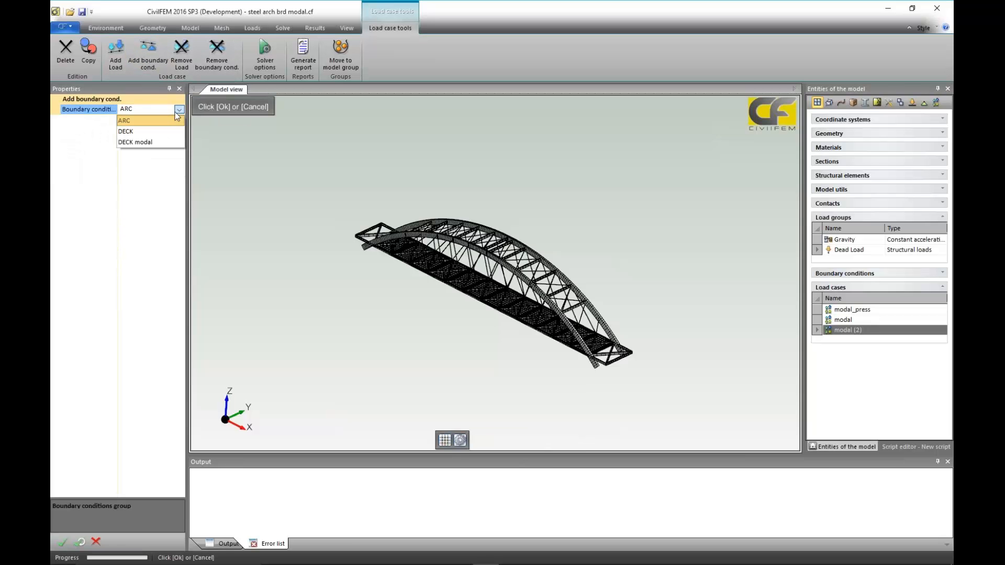
pyautogui.click(157, 145)
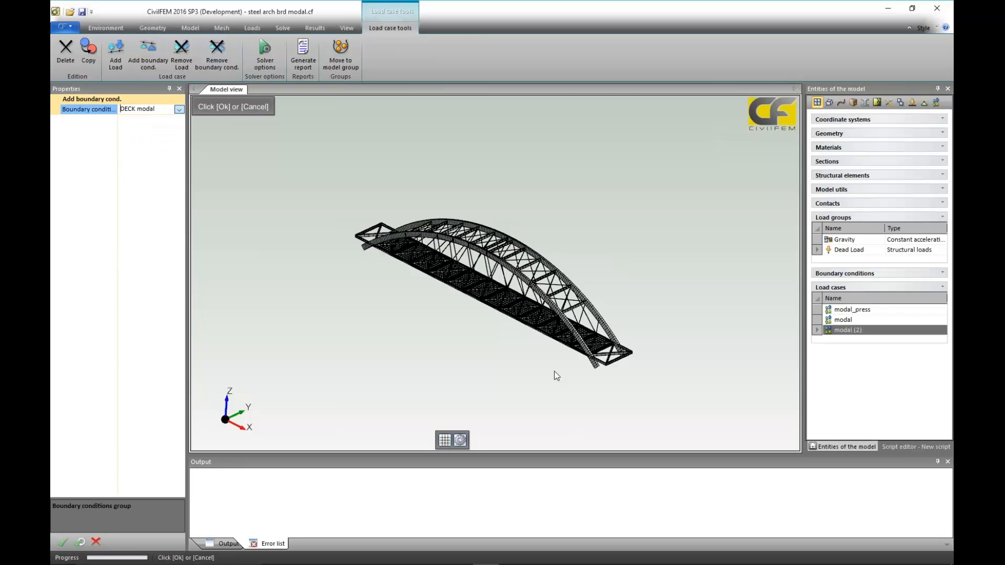
pyautogui.click(79, 544)
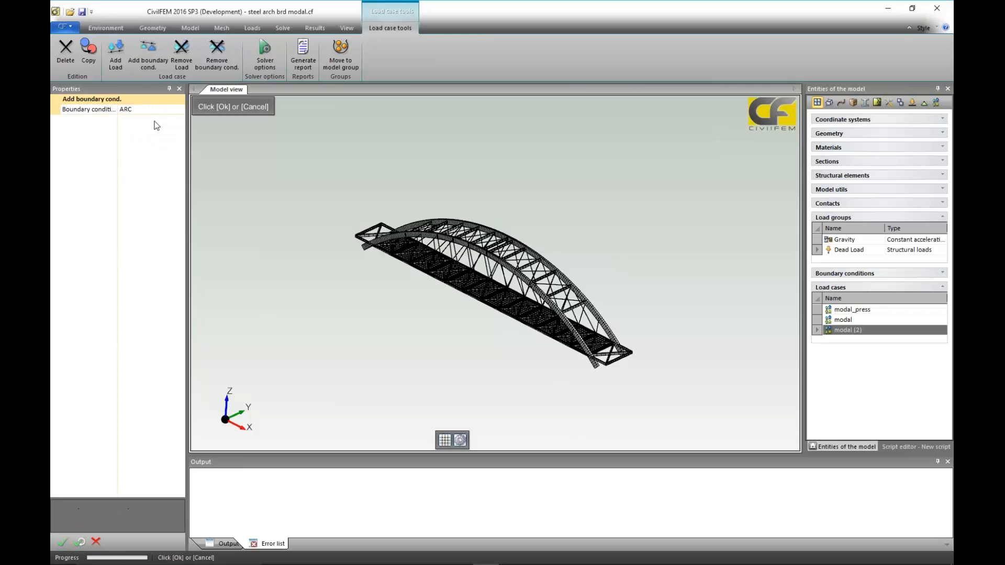
pyautogui.click(62, 542)
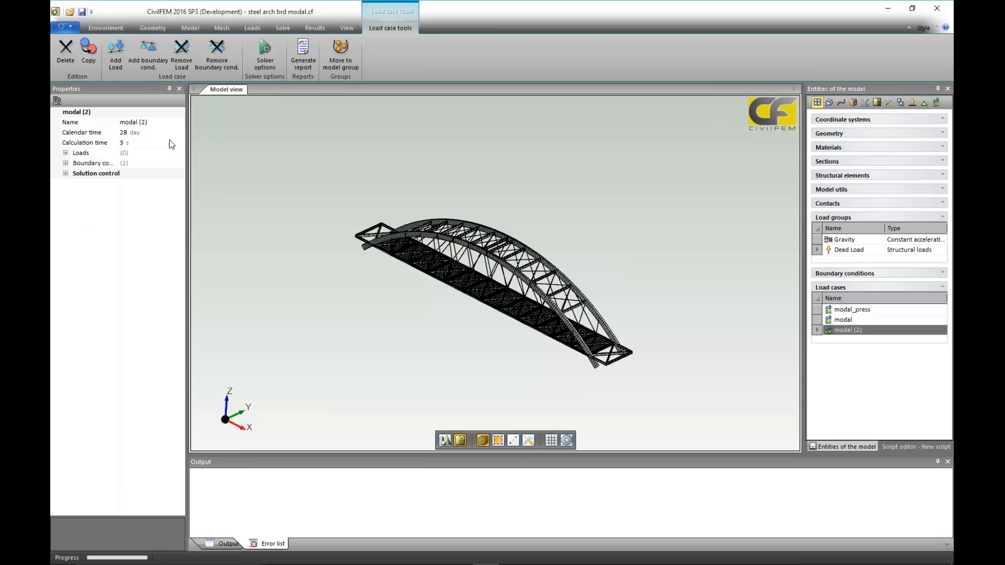
# - Review the new load case's solution control and the global solution controls, including mode extraction, number of modes and load application
pyautogui.click(281, 26)
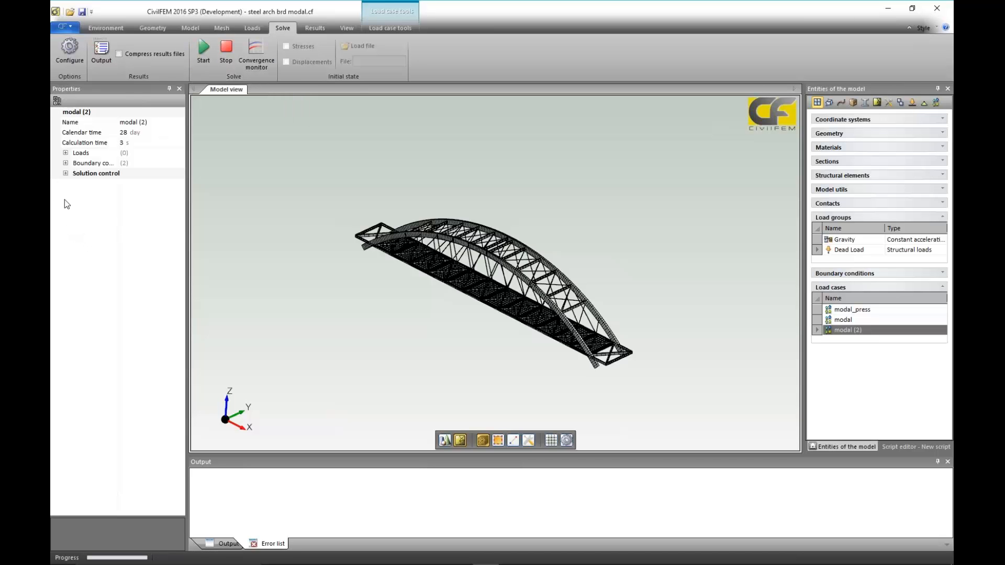
pyautogui.click(66, 173)
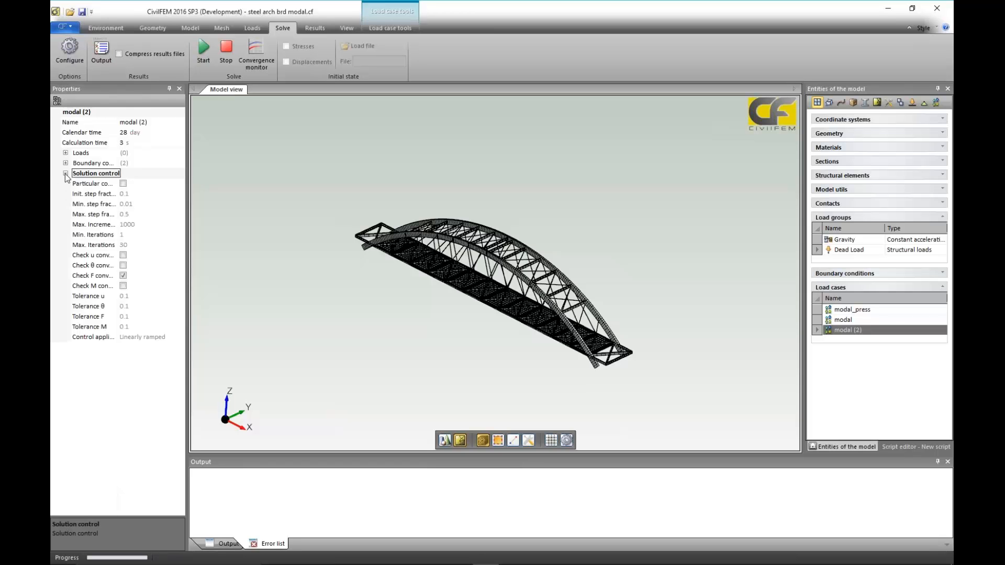
pyautogui.click(70, 48)
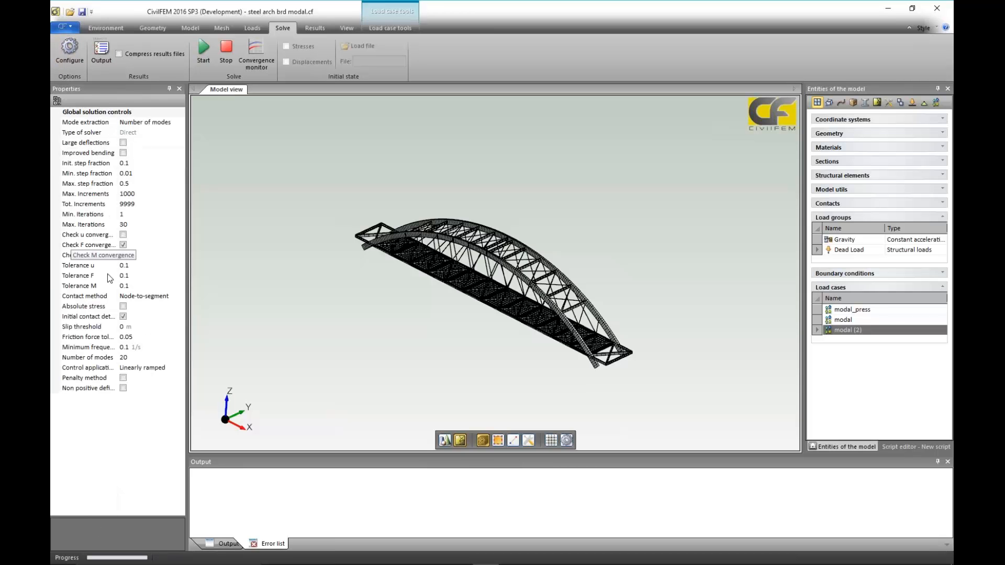
pyautogui.click(139, 367)
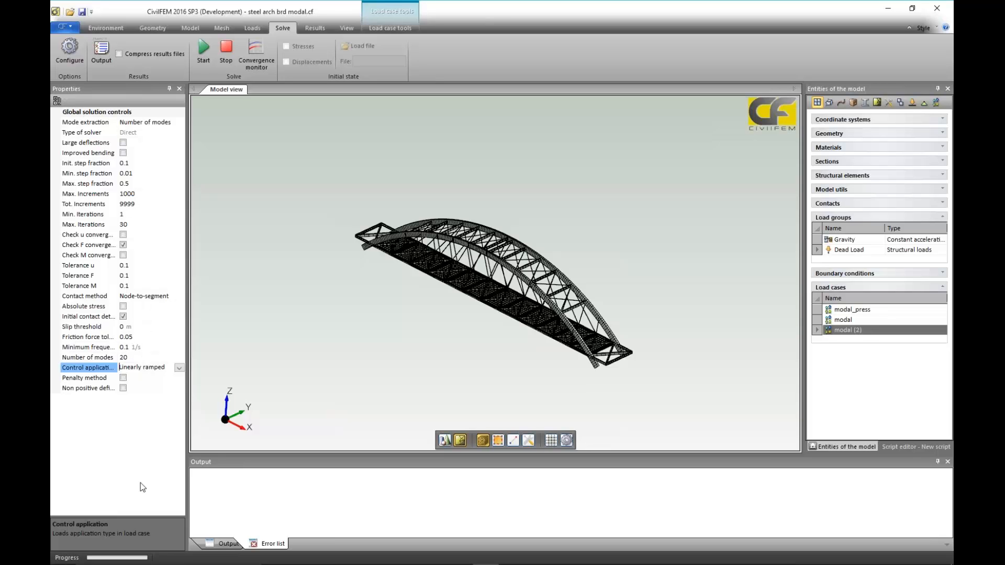
# - Add both defined load groups, Gravity and Dead Load, to the new modal load case
pyautogui.click(861, 331)
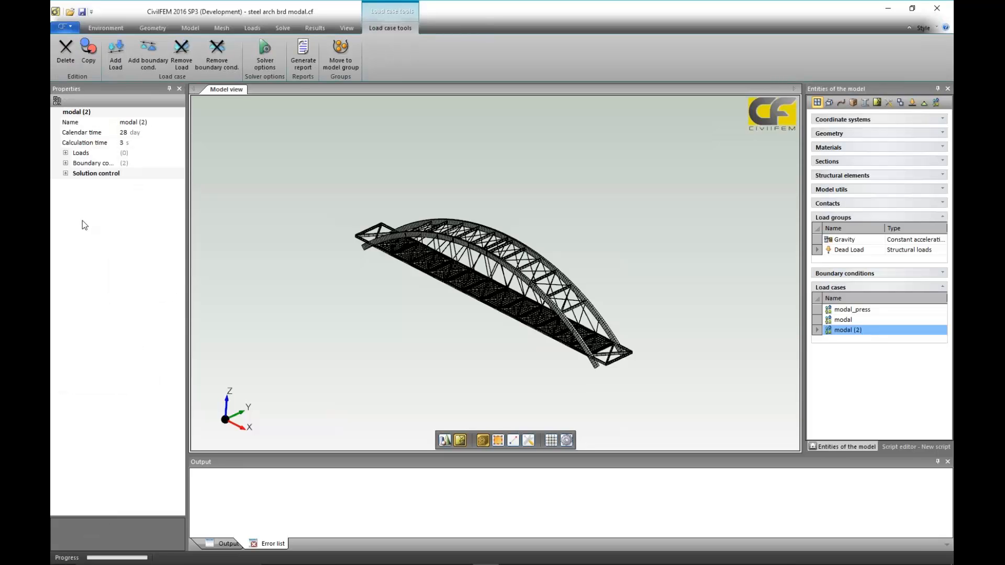
pyautogui.click(66, 156)
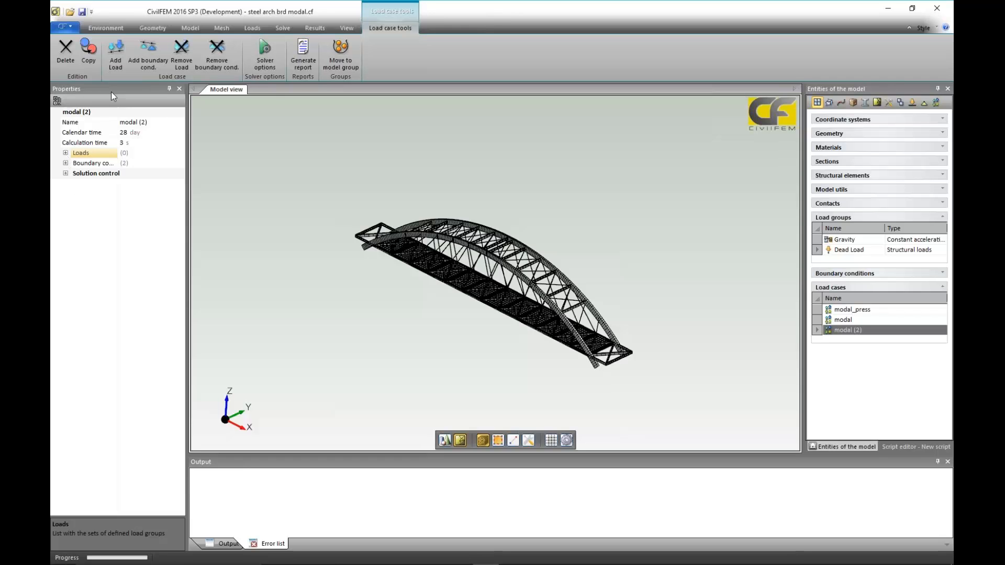
pyautogui.click(114, 57)
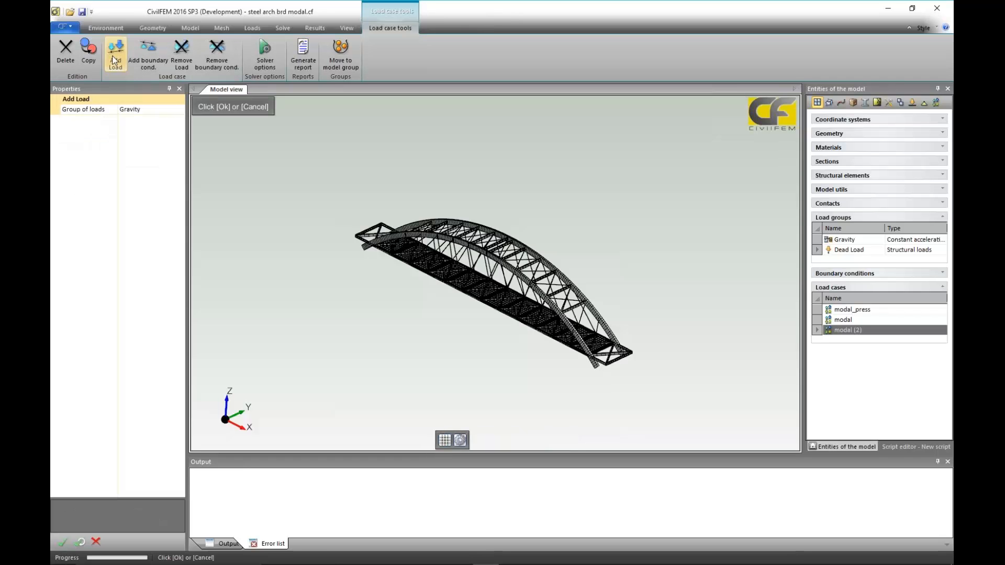
pyautogui.click(78, 542)
pyautogui.click(167, 109)
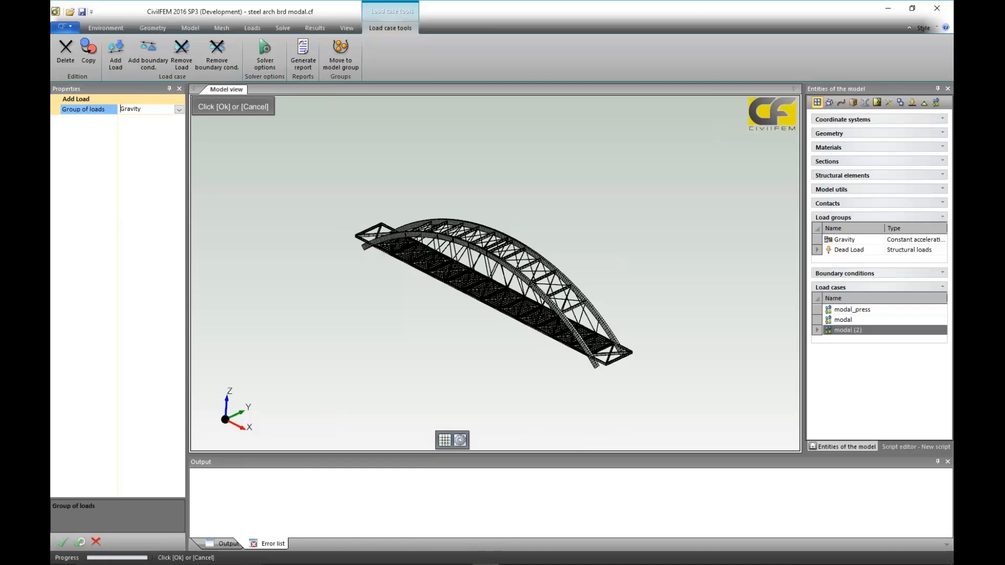
pyautogui.click(181, 109)
pyautogui.click(168, 119)
pyautogui.click(63, 541)
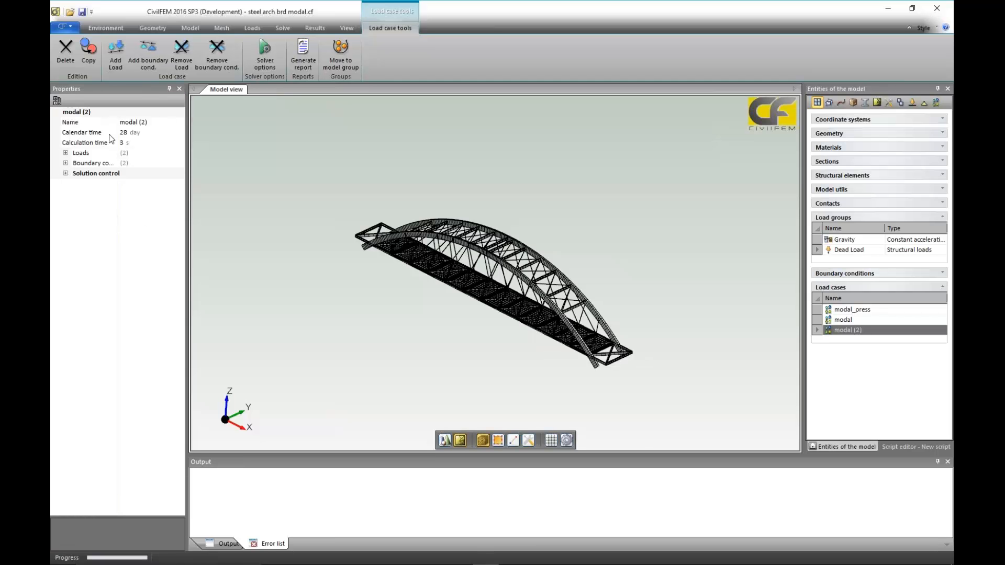
# - Inspect the solution control, boundary conditions and loads assigned to the modal (2) load case
pyautogui.click(67, 174)
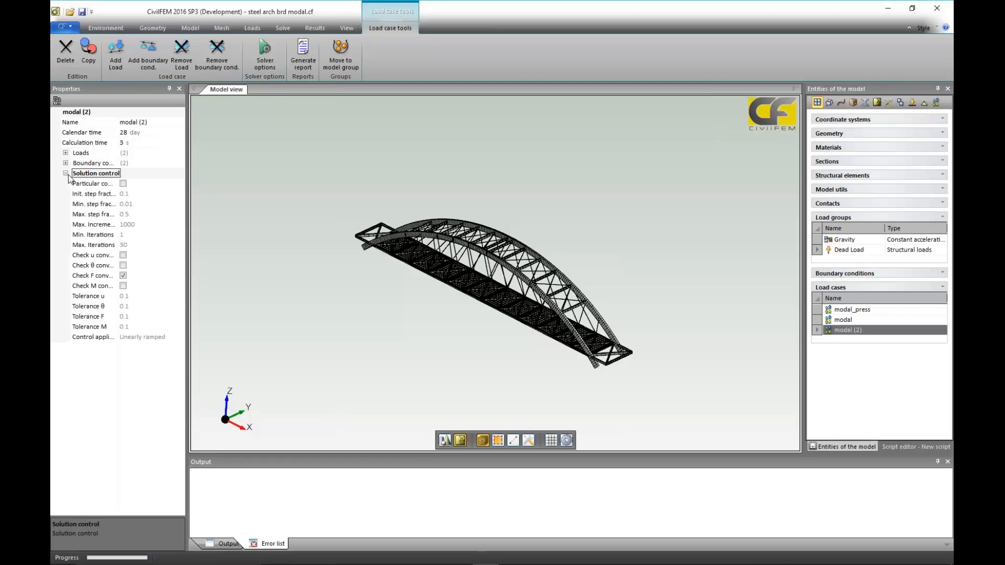
pyautogui.click(67, 164)
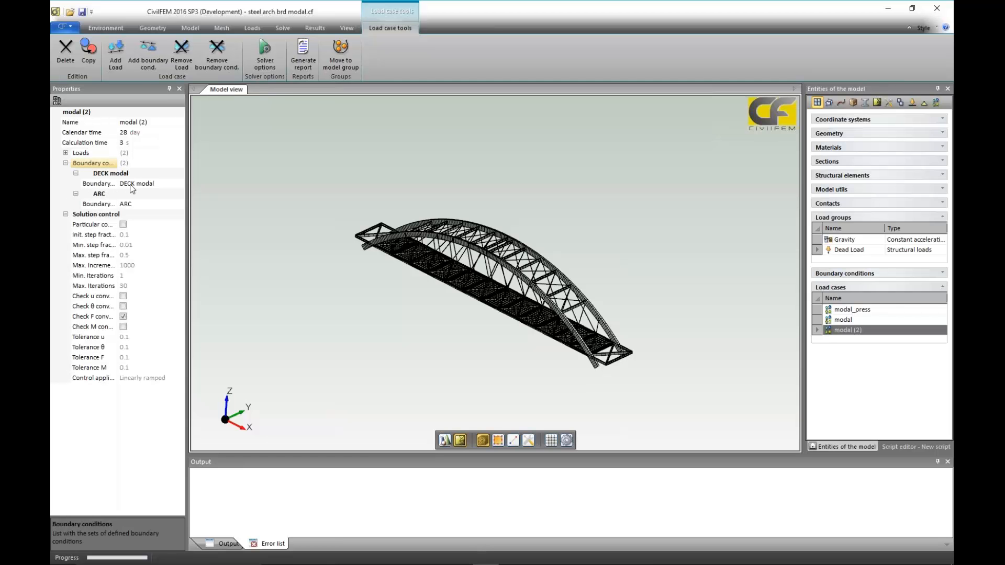
pyautogui.click(66, 152)
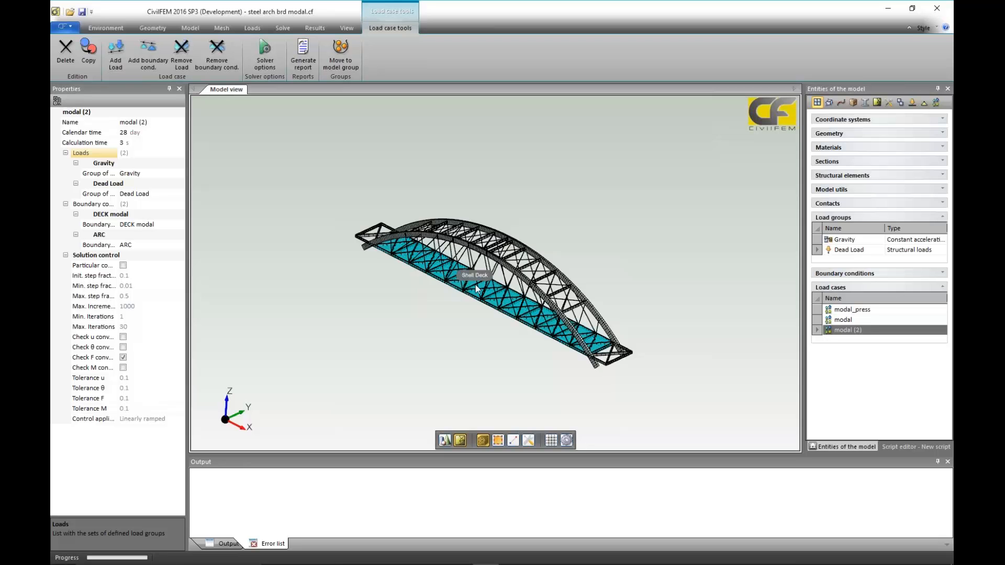
# - Check the Dead Load group's Convert to mass option and conversion methods, keeping Full force in all directions
pyautogui.click(848, 251)
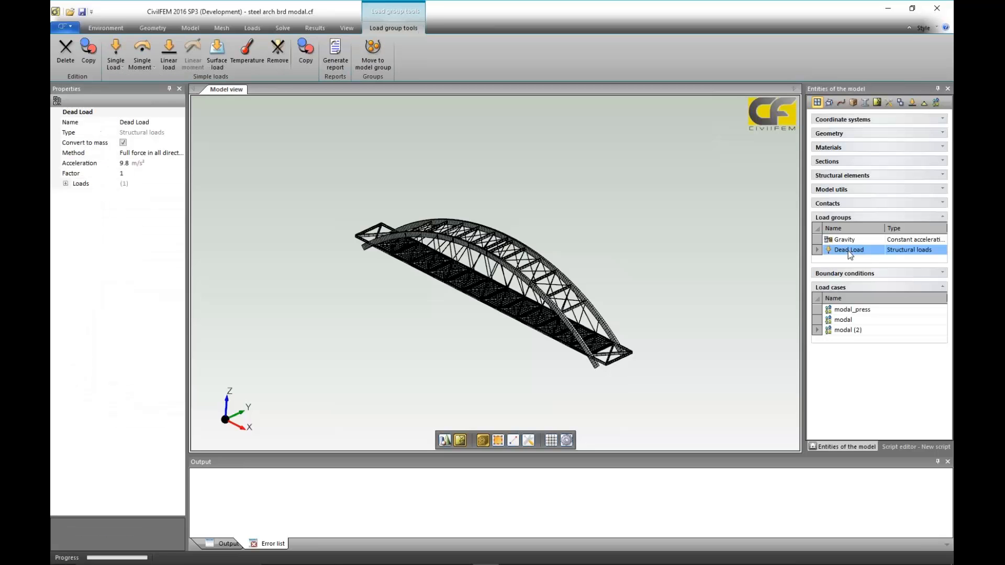
pyautogui.click(123, 143)
pyautogui.click(123, 143)
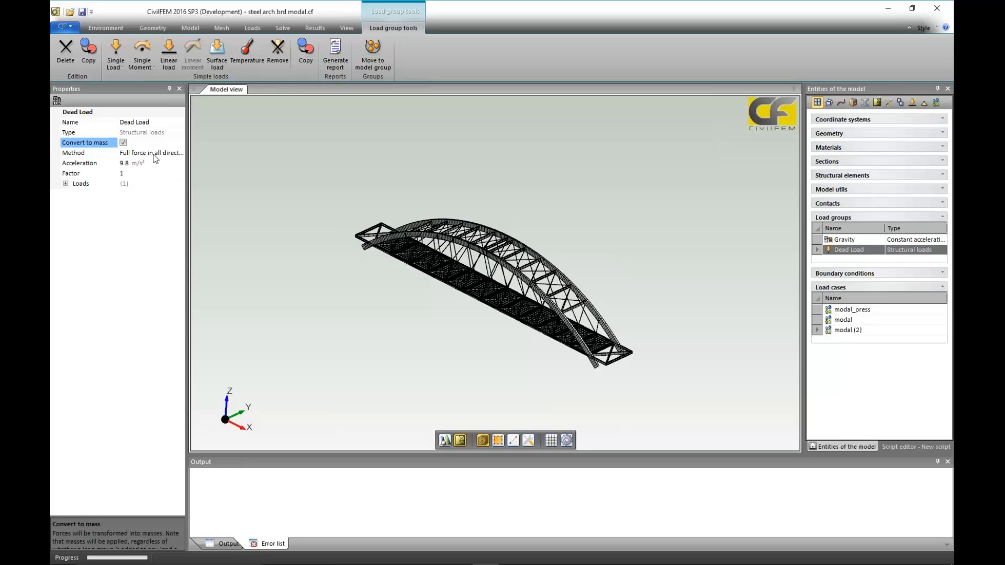
pyautogui.click(160, 153)
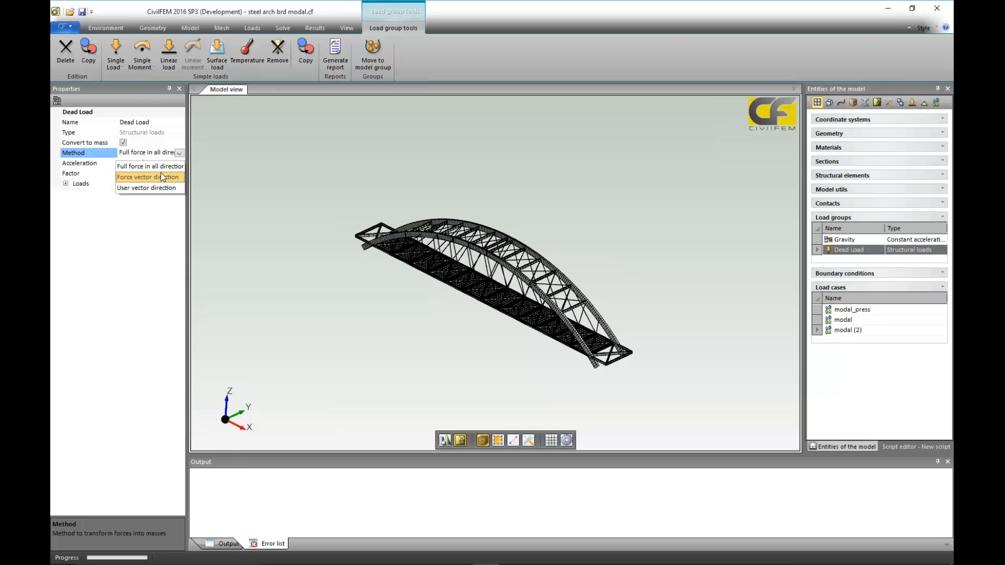
pyautogui.click(160, 166)
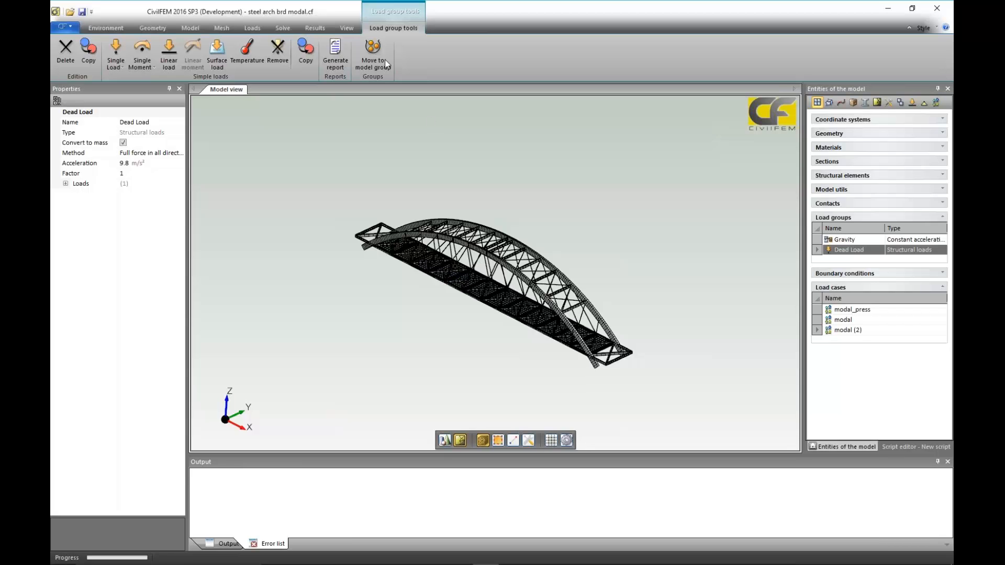
# - Delete the duplicate load case modal (2)
pyautogui.click(284, 27)
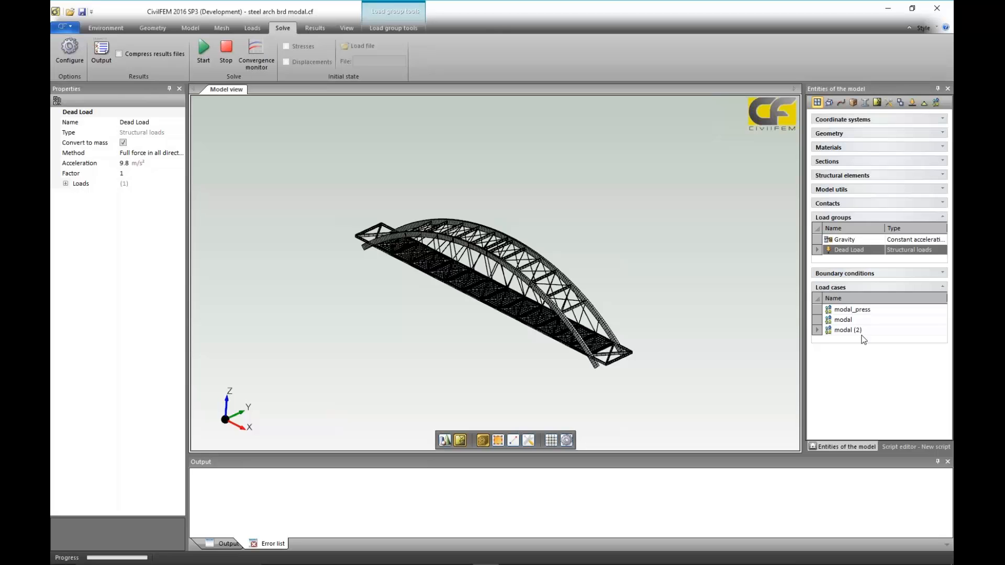
pyautogui.click(817, 330)
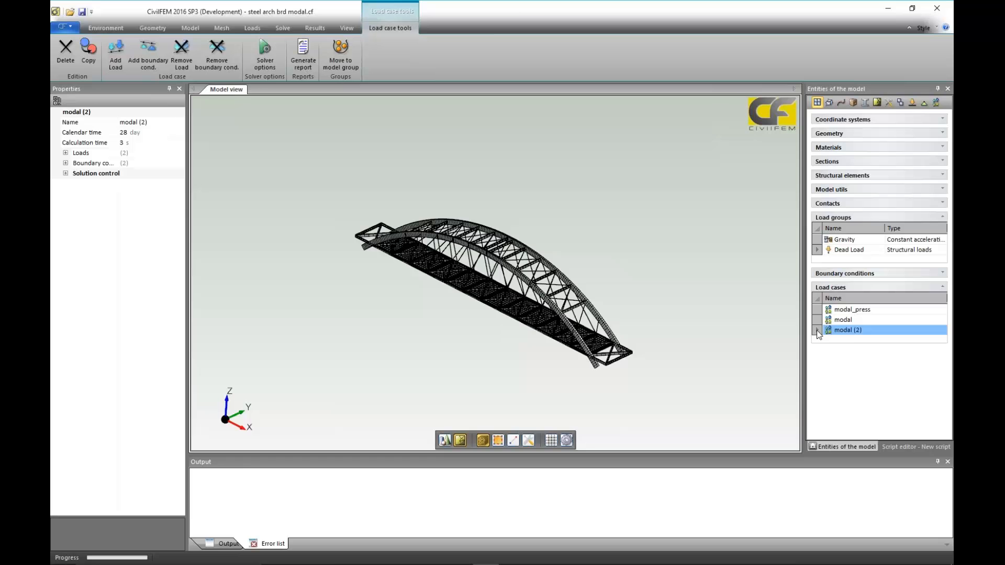
pyautogui.click(64, 48)
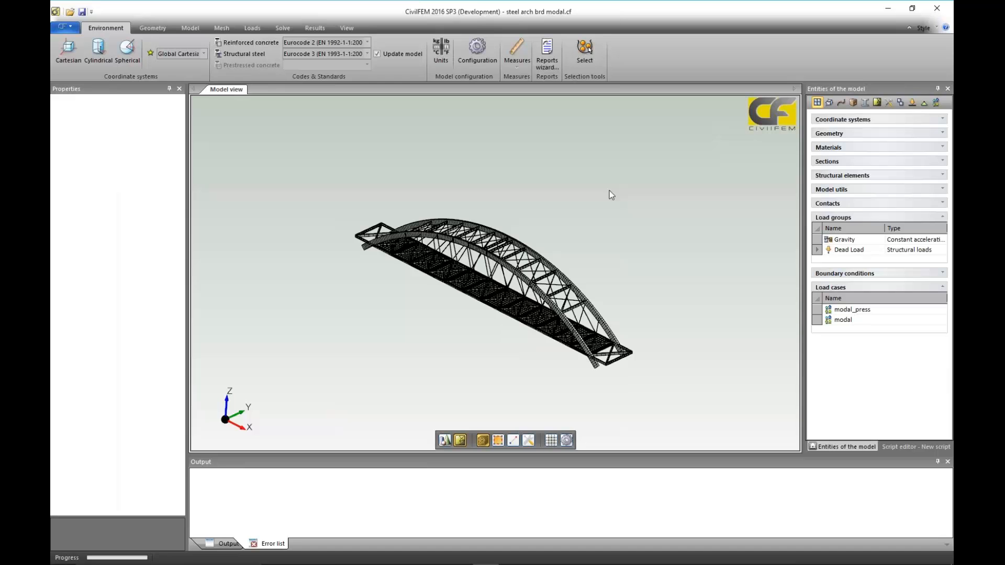
# - Examine the modal and modal_press results files in the 1 prestress modal folder without loading any
pyautogui.click(314, 29)
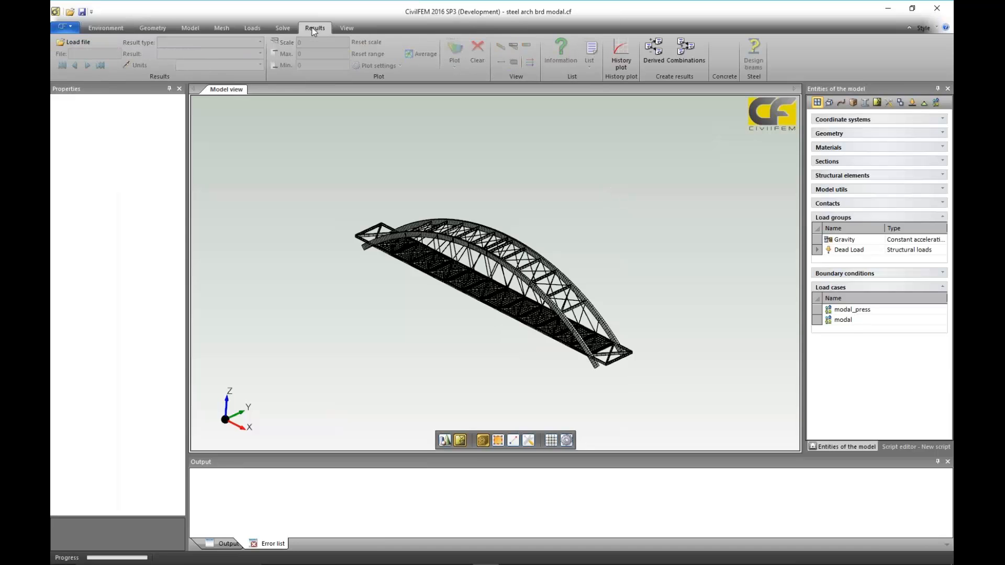
pyautogui.click(75, 44)
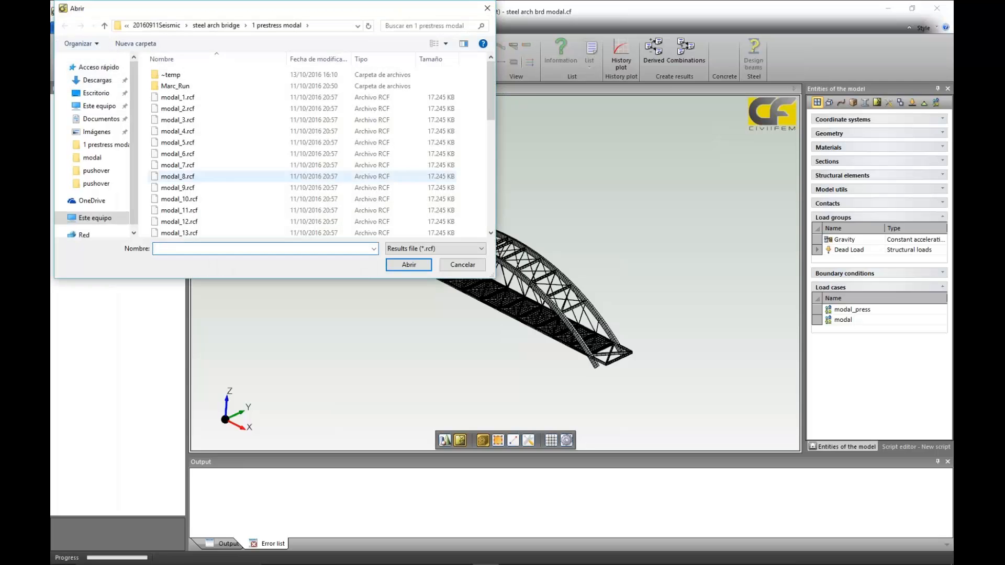
pyautogui.click(175, 97)
pyautogui.scroll(-3, 181, 144)
pyautogui.scroll(-4, 182, 145)
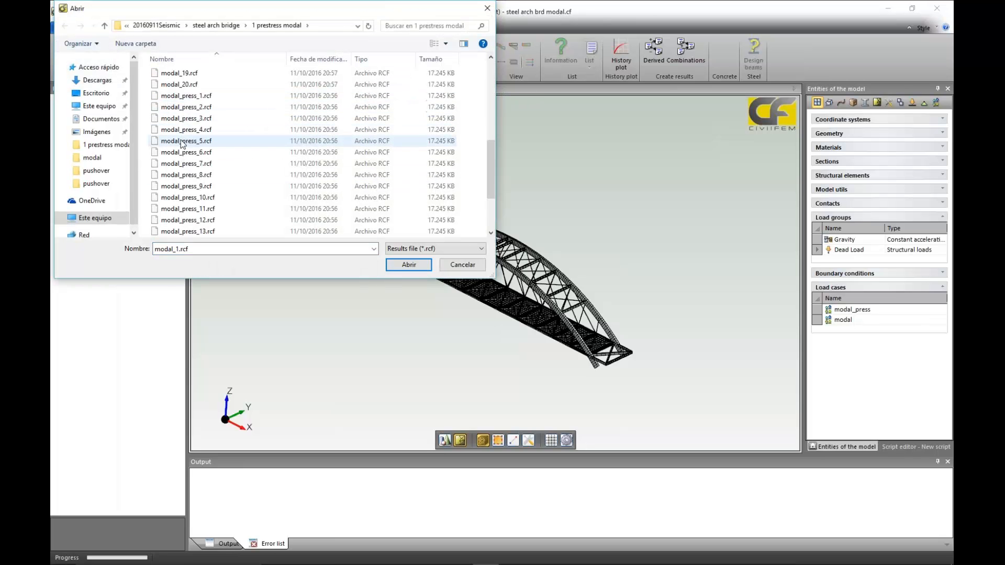
pyautogui.click(191, 100)
pyautogui.scroll(-3, 192, 100)
pyautogui.scroll(10, 196, 107)
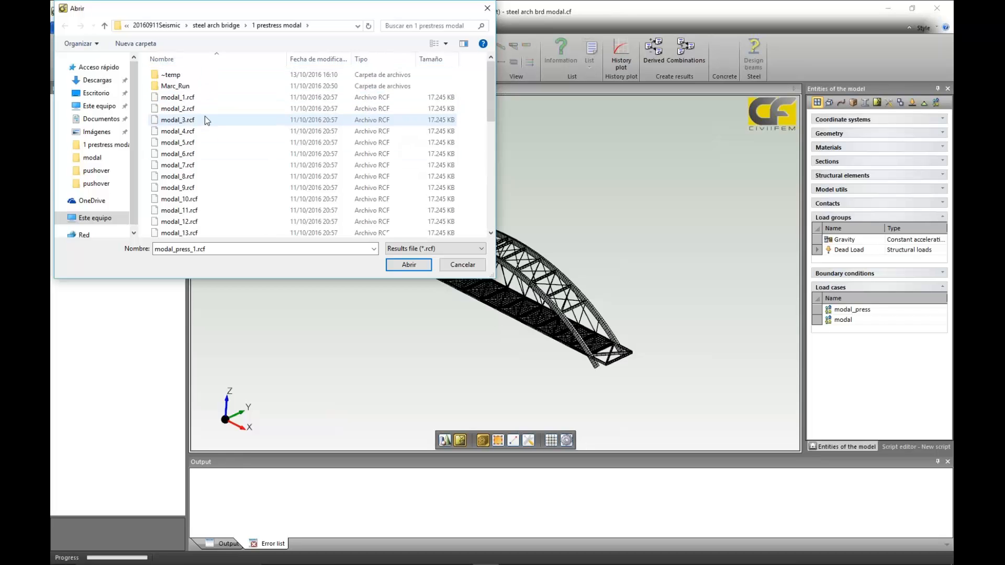
pyautogui.click(217, 25)
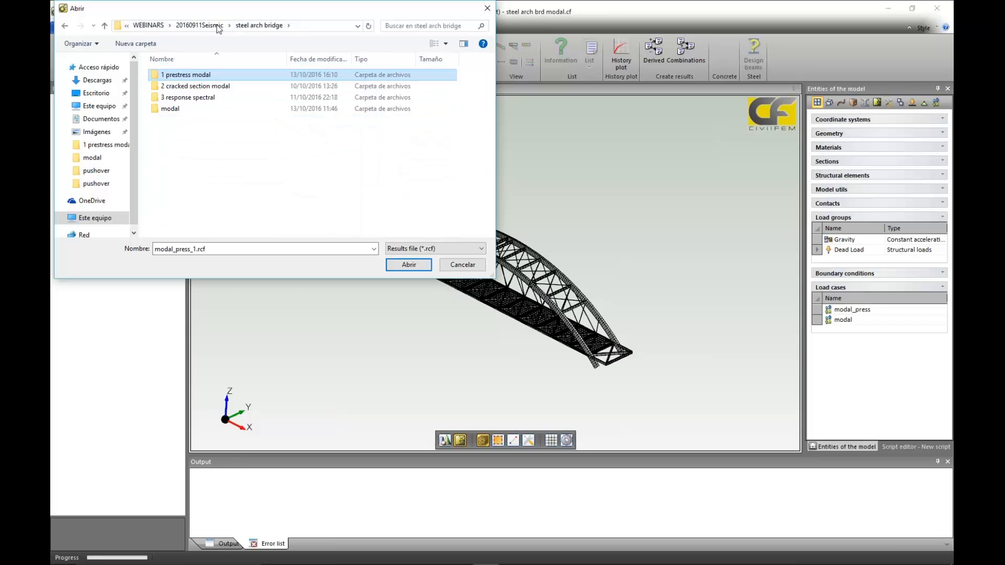
pyautogui.click(172, 109)
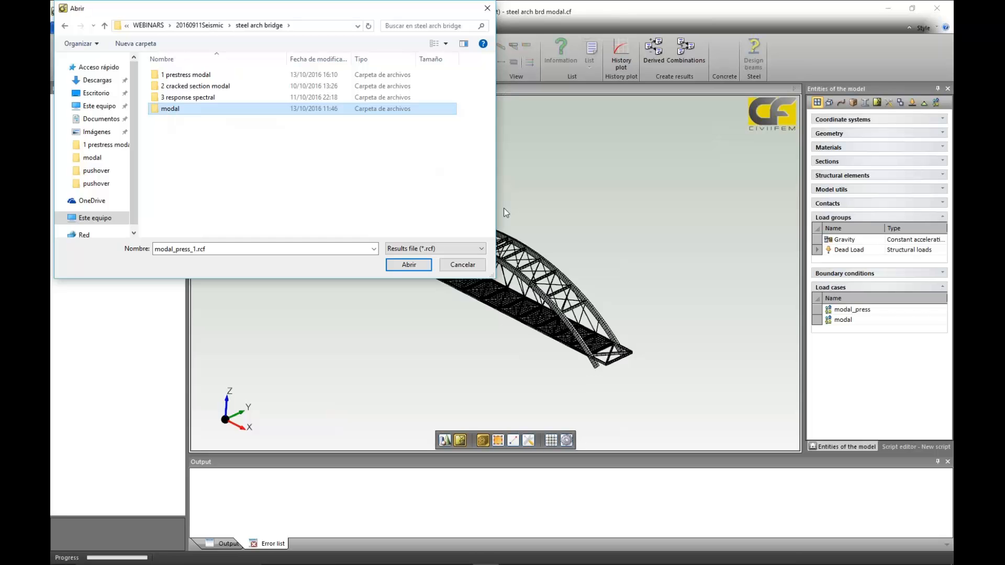
pyautogui.click(463, 264)
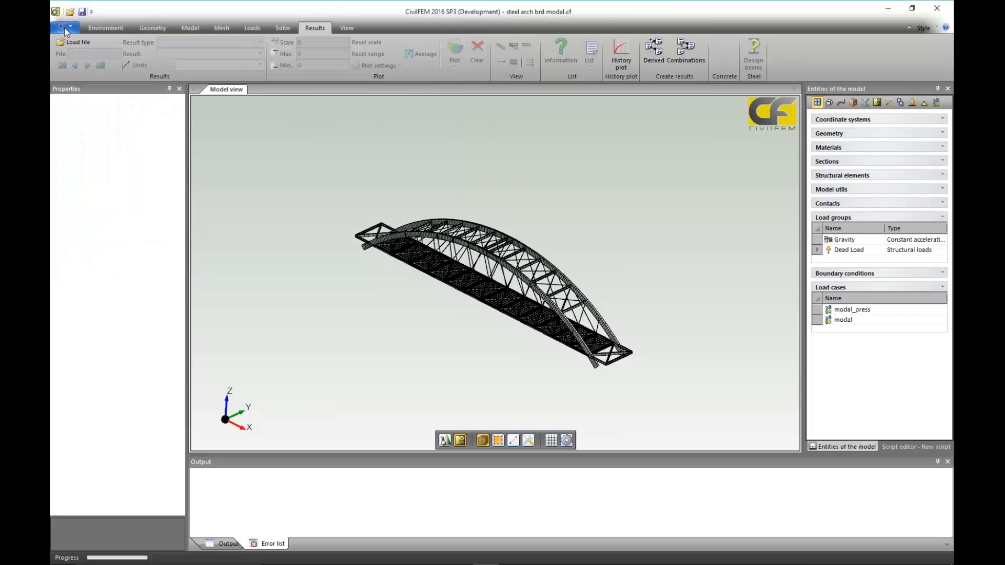
# - Open the model StlBrdg_modal.cf from the modal folder of steel arch bridge, without saving the active model
pyautogui.click(65, 28)
pyautogui.click(89, 78)
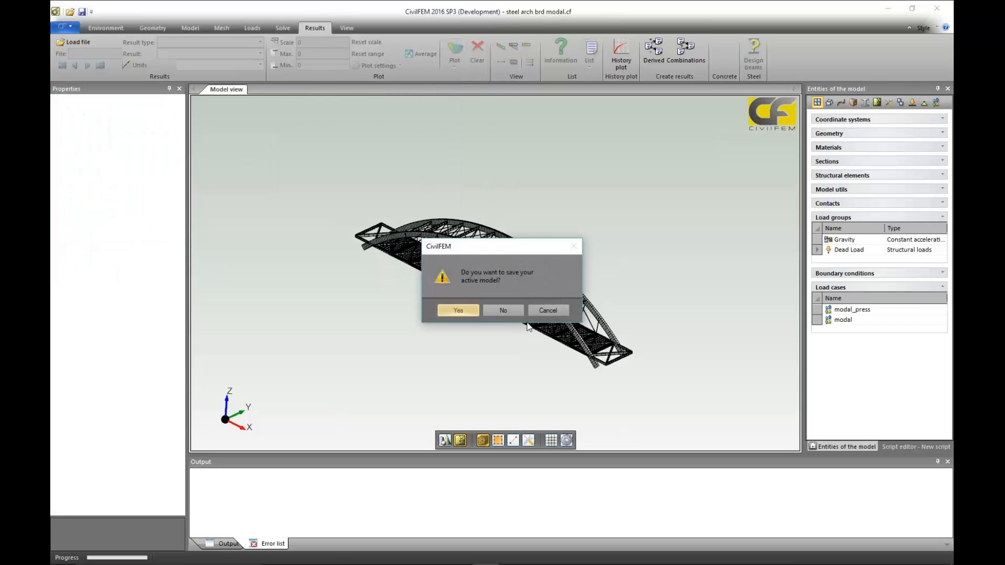
pyautogui.click(508, 308)
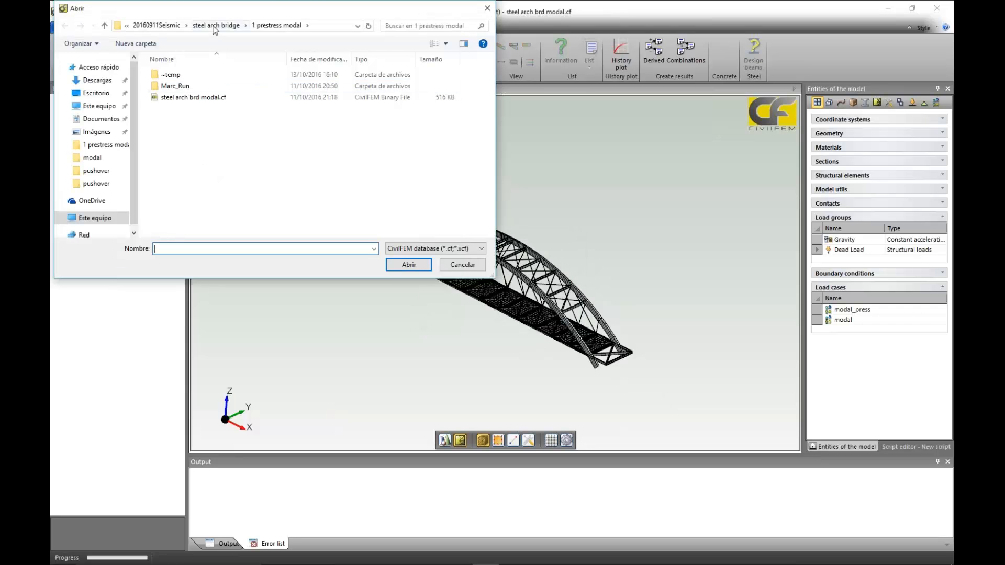
pyautogui.click(216, 25)
pyautogui.click(178, 110)
pyautogui.doubleClick(178, 110)
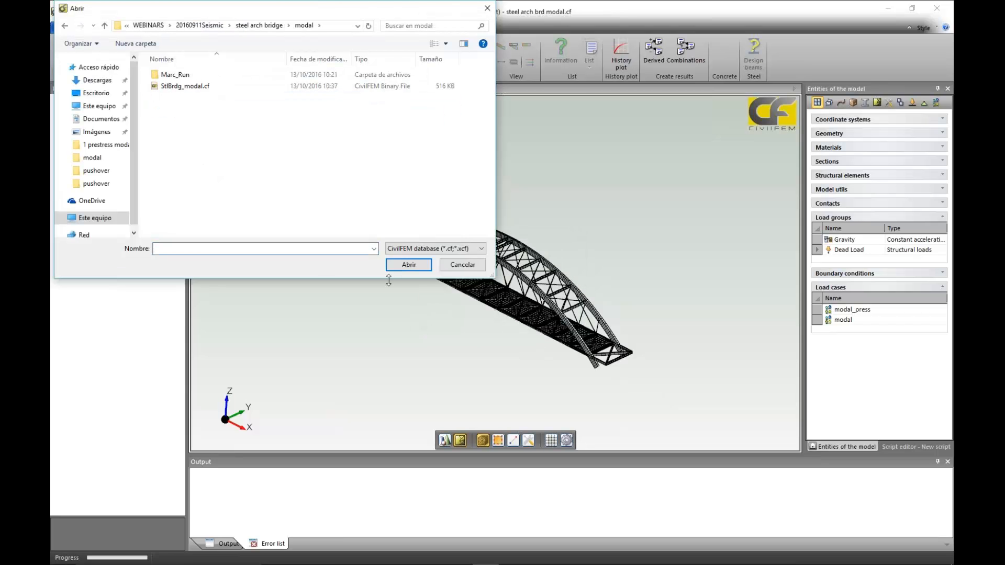
pyautogui.click(183, 86)
pyautogui.click(409, 264)
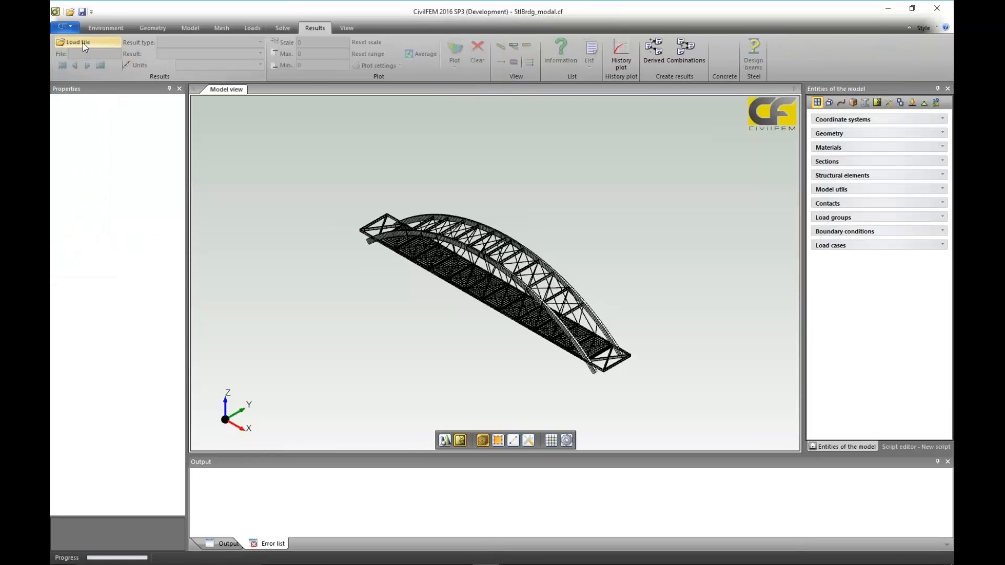
# - Load the first mode's results file, modal_1.rcf, from the modal folder
pyautogui.click(83, 43)
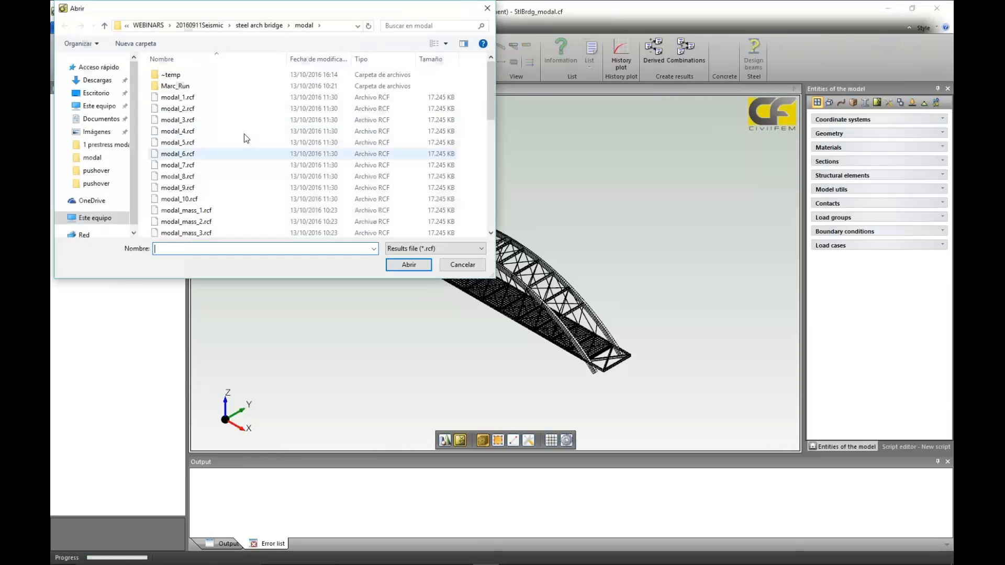
pyautogui.click(192, 210)
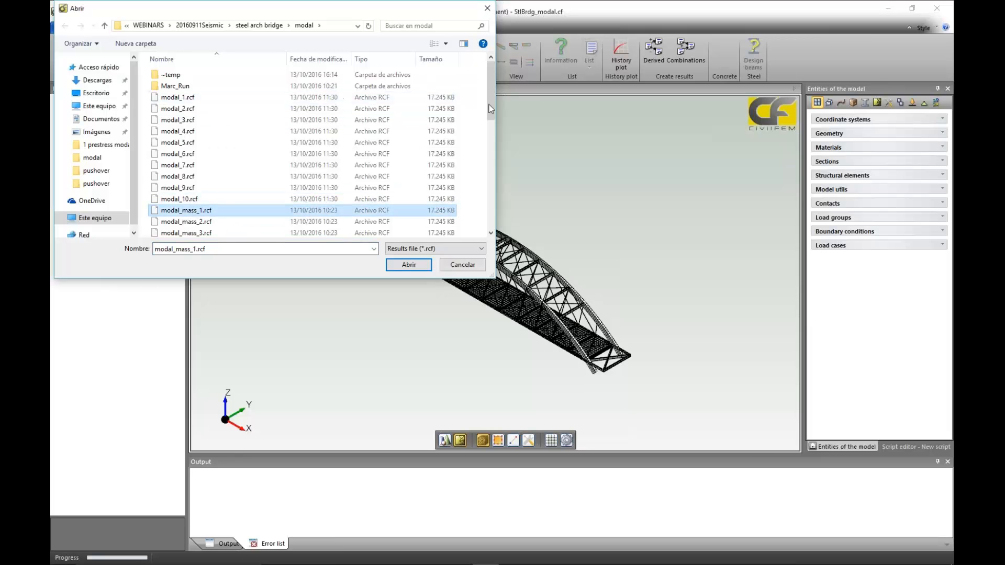
pyautogui.moveTo(490, 108); pyautogui.dragTo(492, 177)
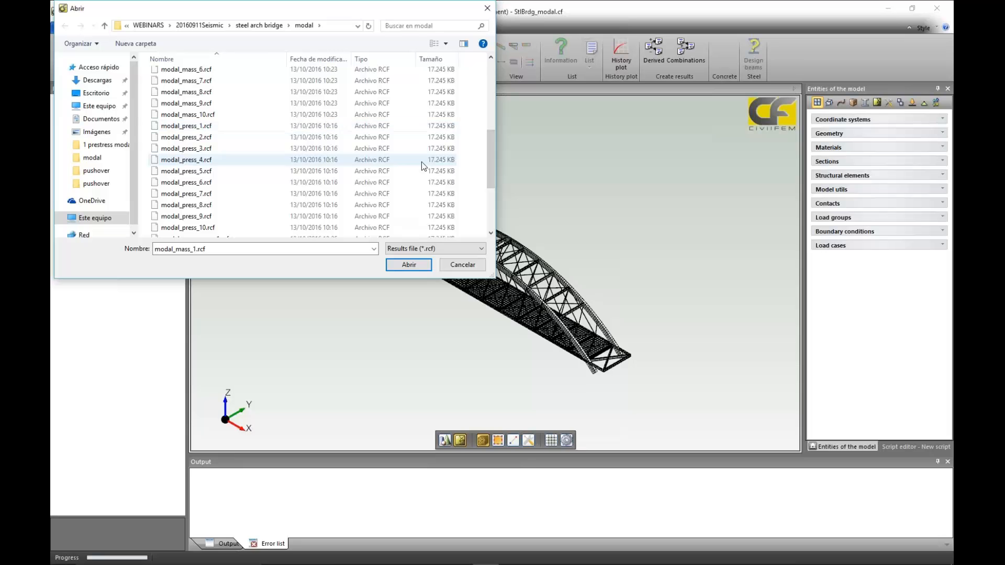
pyautogui.scroll(-3, 492, 162)
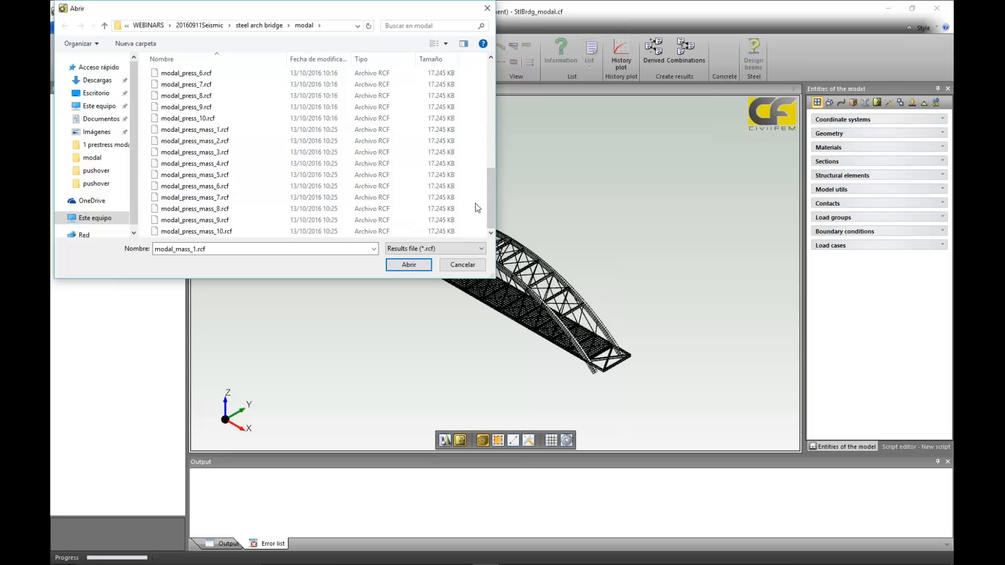
pyautogui.moveTo(491, 208); pyautogui.dragTo(511, 90)
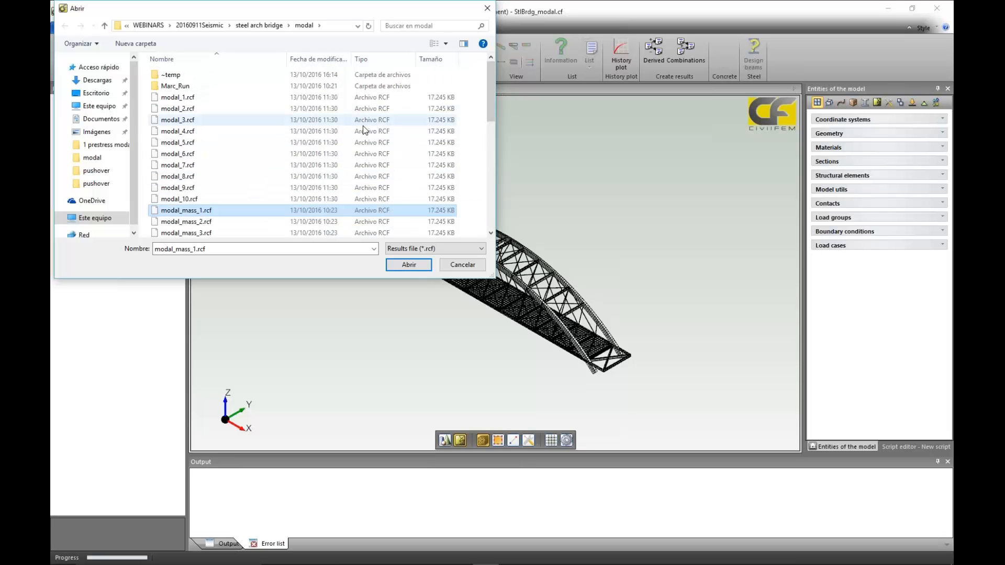
pyautogui.click(293, 97)
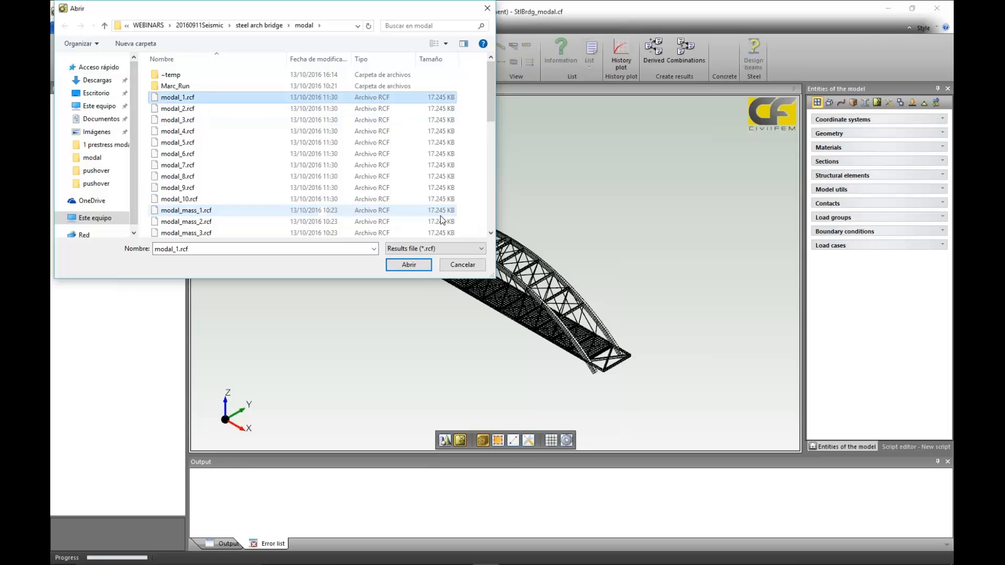
pyautogui.click(400, 268)
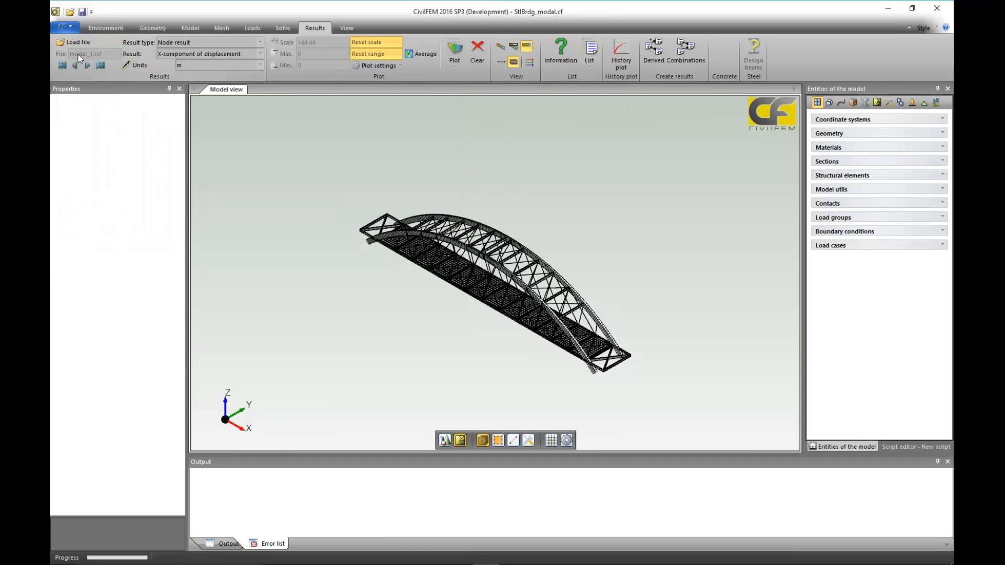
# - Plot the Total displacement node result on the deformed shape of the bridge
pyautogui.click(259, 54)
pyautogui.moveTo(230, 130); pyautogui.dragTo(226, 330)
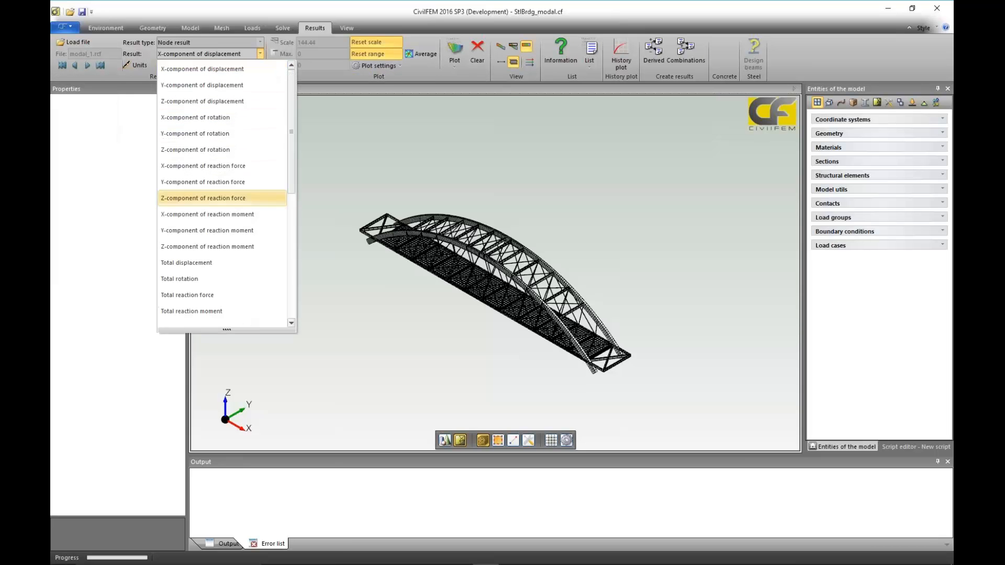
pyautogui.scroll(-1, 225, 230)
pyautogui.click(224, 248)
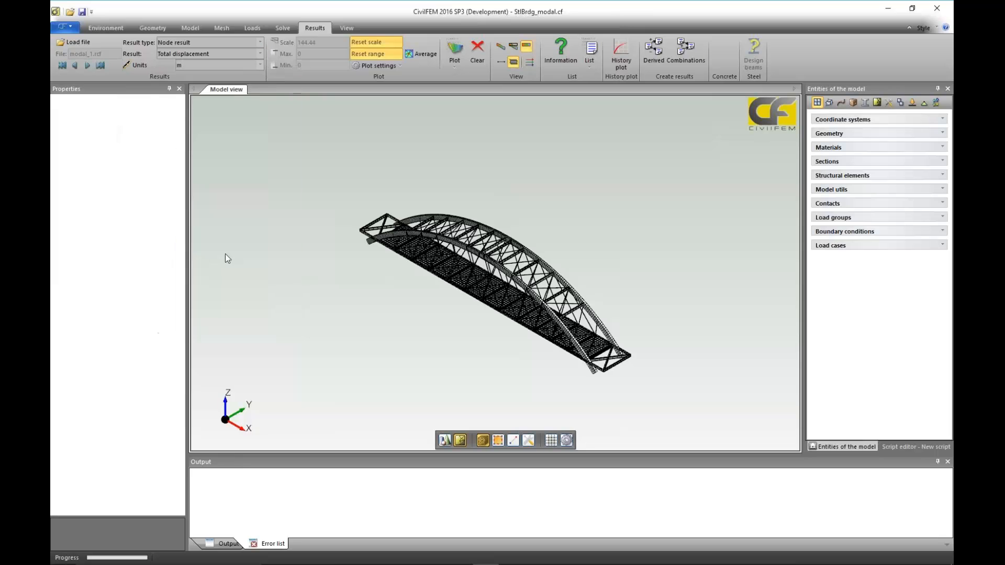
pyautogui.click(500, 46)
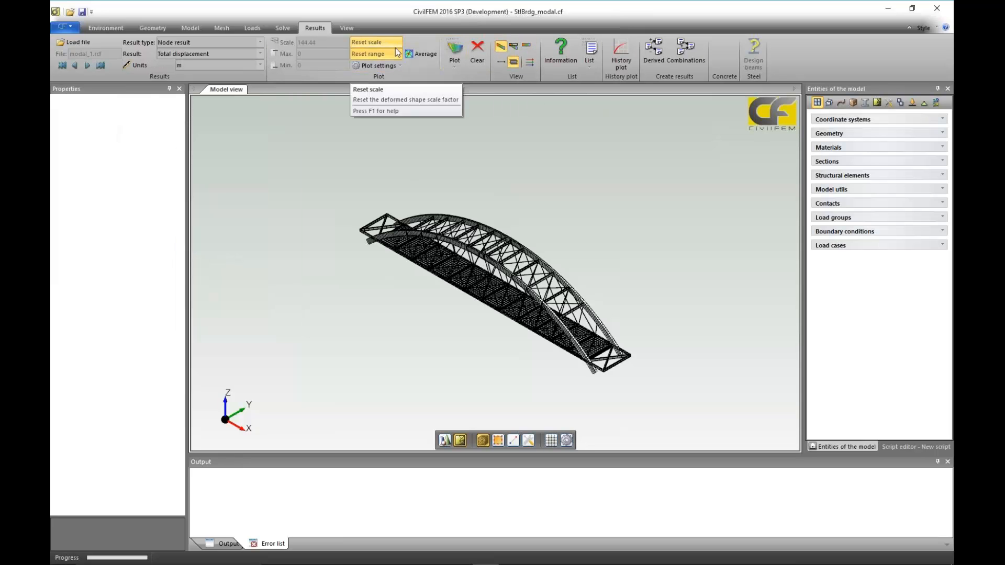
pyautogui.click(454, 49)
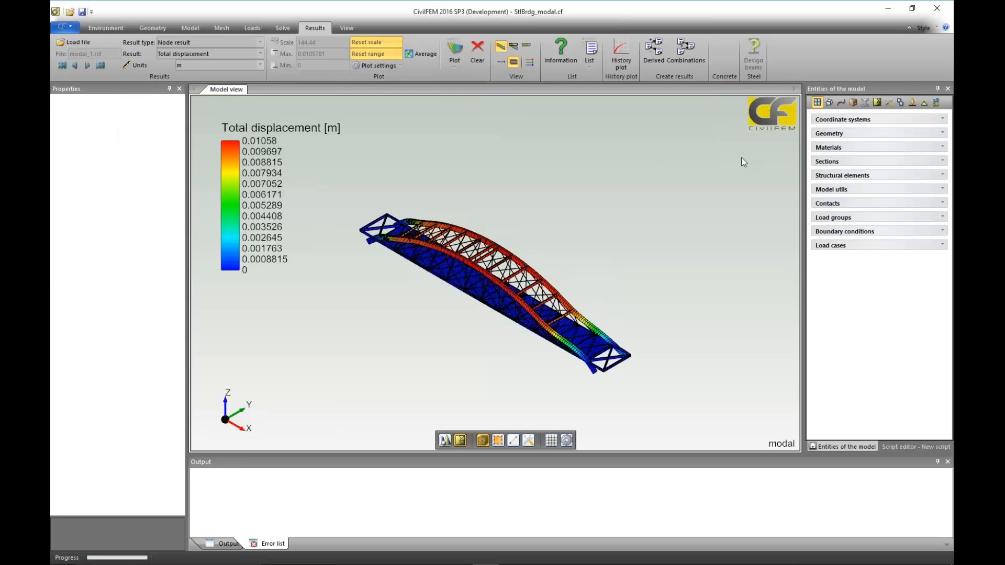
# - Advance the Total displacement plot to the next mode's results file, modal_2.rcf
pyautogui.moveTo(395, 433); pyautogui.dragTo(553, 297, button='middle')
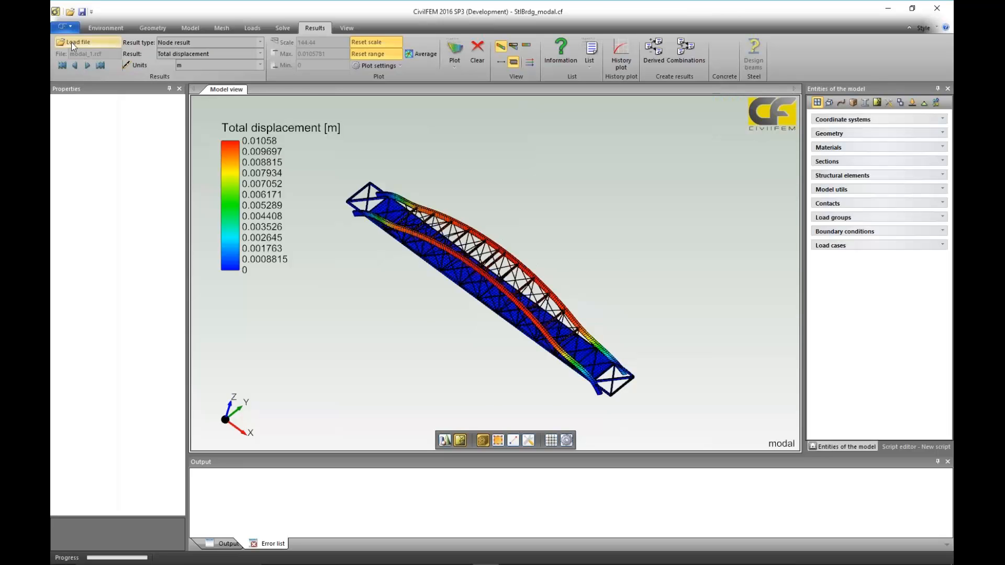
pyautogui.click(87, 66)
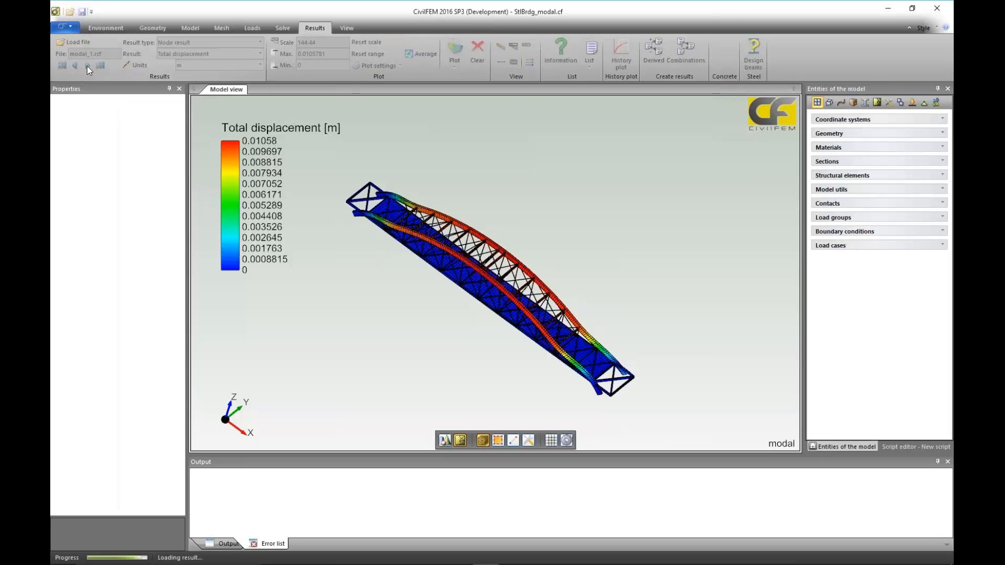
pyautogui.moveTo(437, 387); pyautogui.dragTo(477, 237, button='middle')
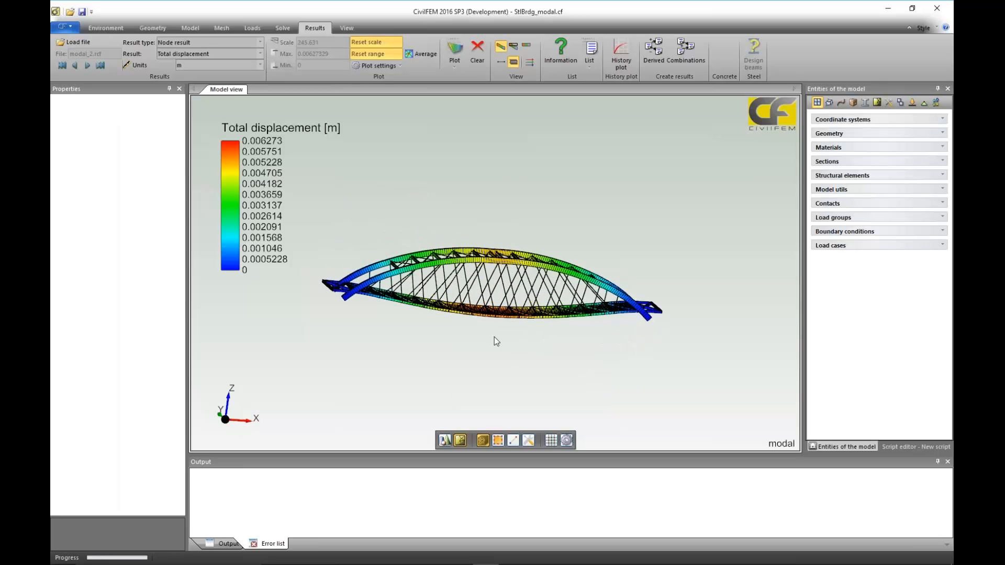
# - Advance the Total displacement plot through modal_3.rcf, modal_4.rcf and modal_5.rcf, viewing each deformed shape, and list the modal analysis information
pyautogui.moveTo(496, 341); pyautogui.dragTo(518, 218, button='middle')
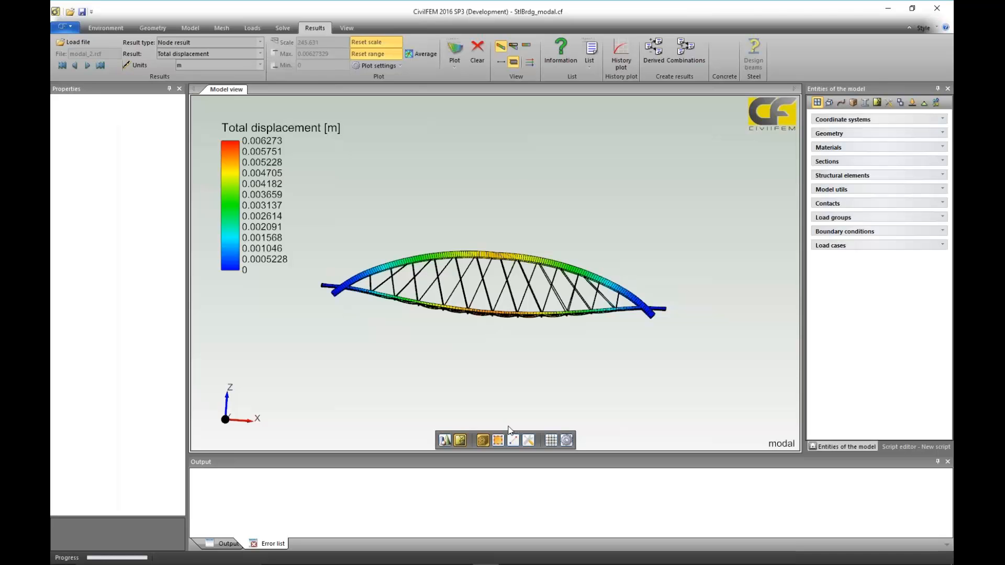
pyautogui.click(86, 69)
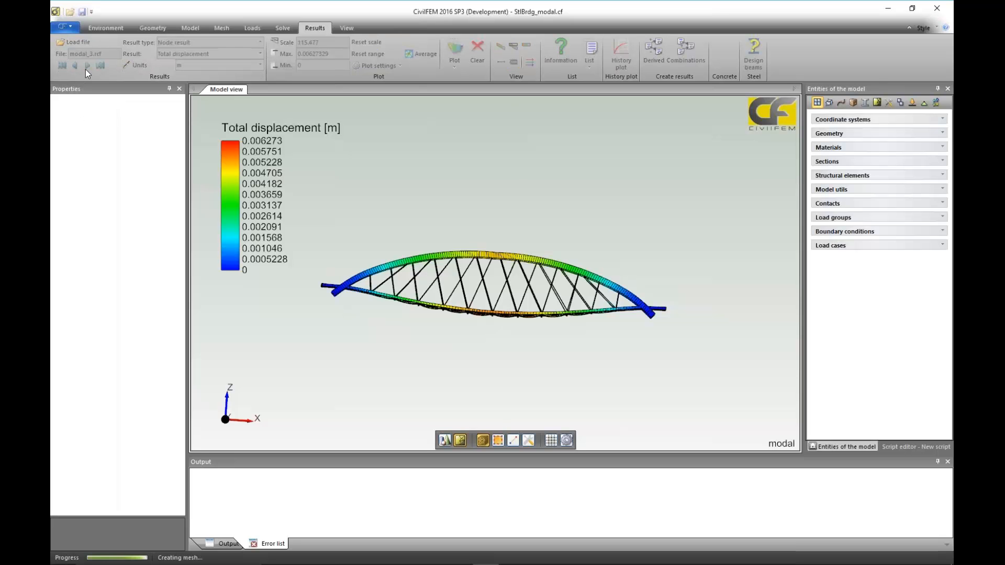
pyautogui.moveTo(752, 363); pyautogui.dragTo(668, 377, button='middle')
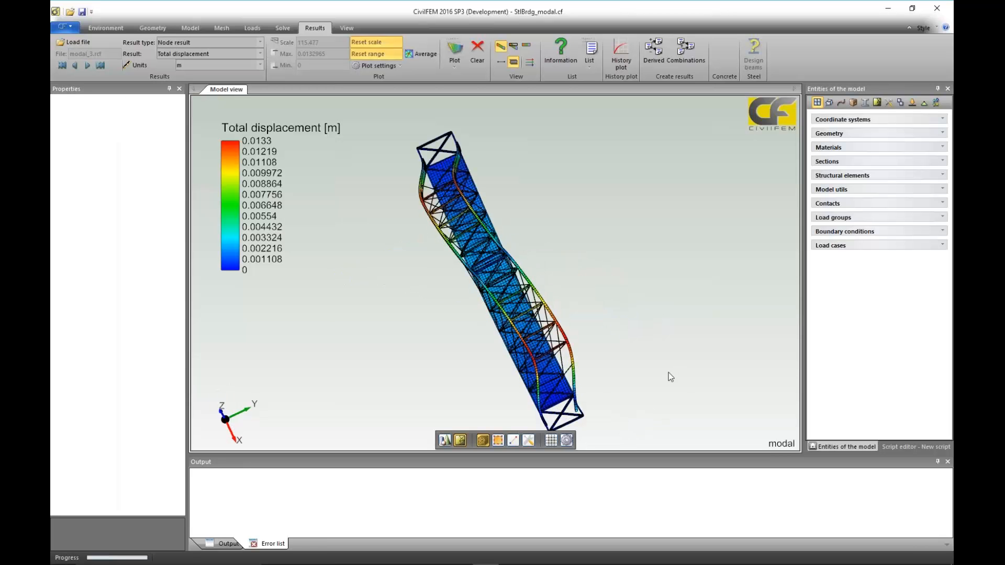
pyautogui.click(87, 65)
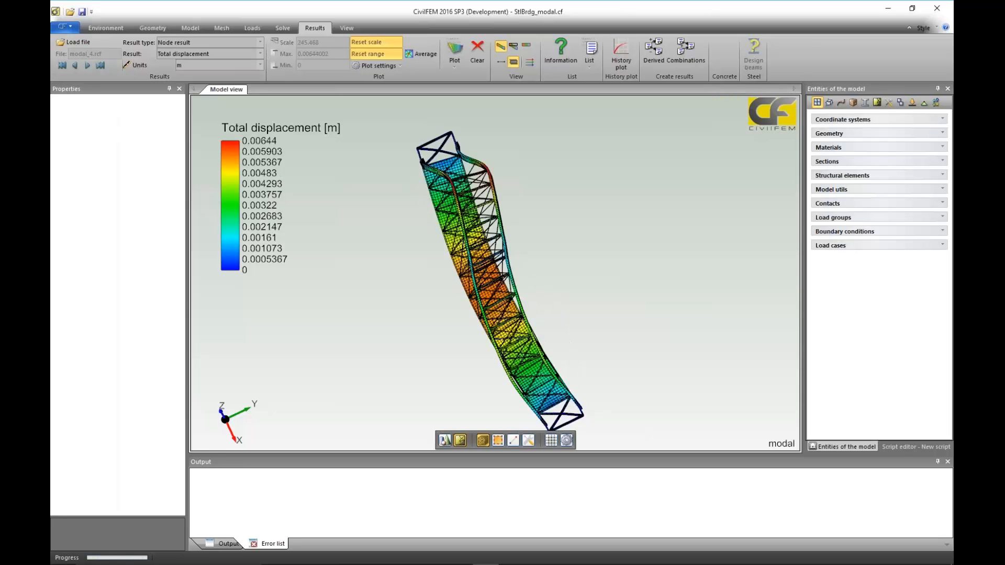
pyautogui.moveTo(369, 327); pyautogui.dragTo(460, 296, button='middle')
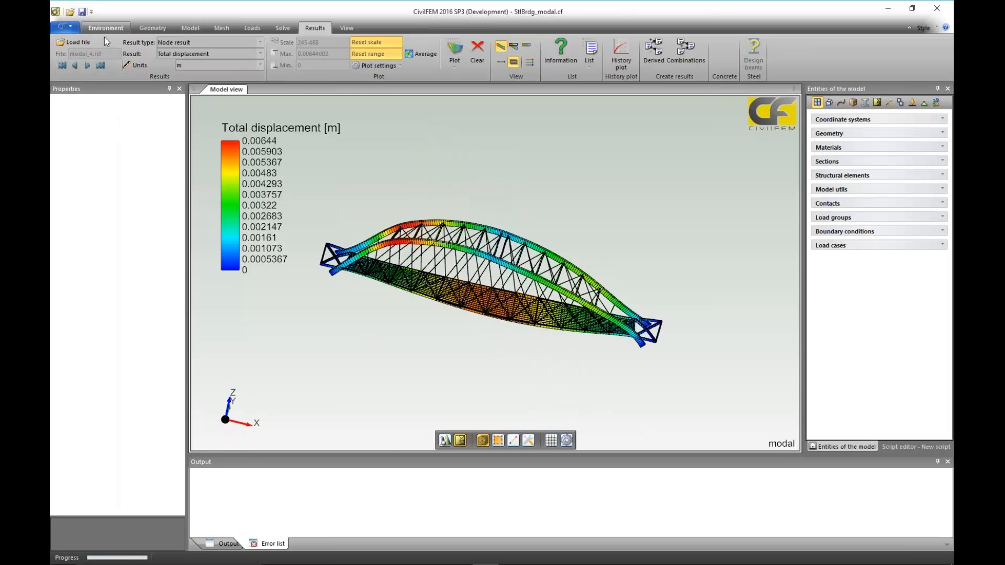
pyautogui.click(87, 66)
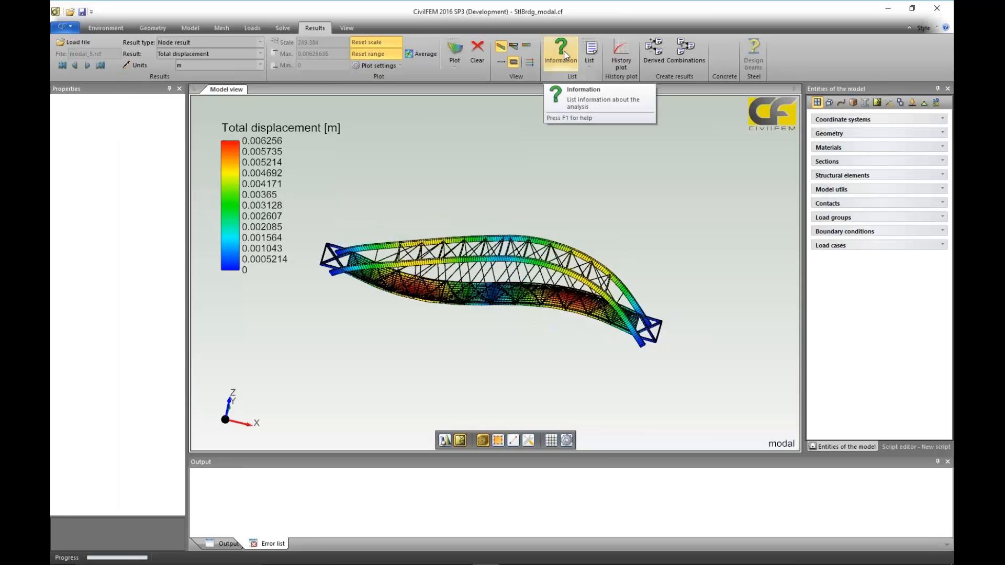
pyautogui.click(563, 53)
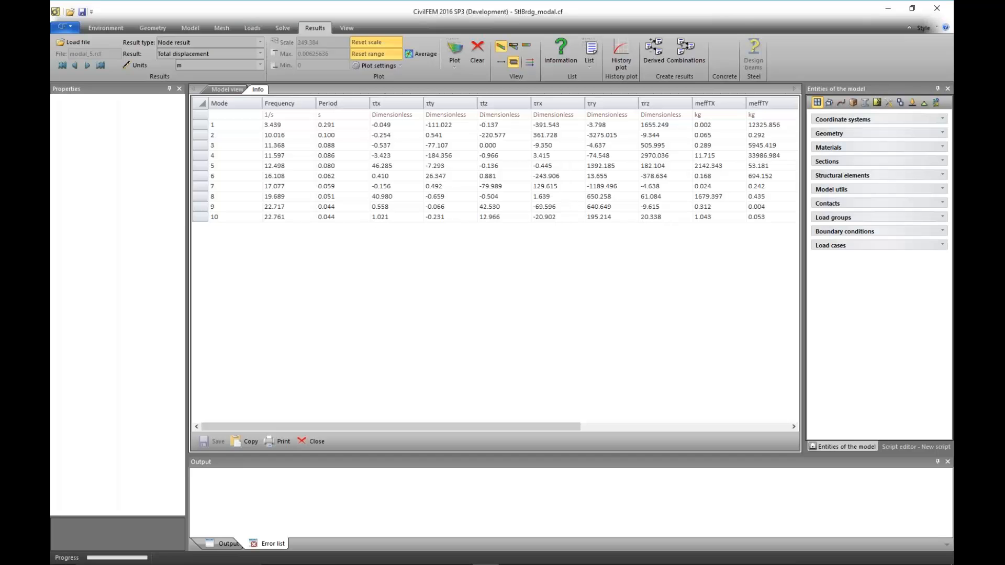
# - Load the modal_mass_2.rcf results file from the modal folder and examine its modal information table alongside the bridge model
pyautogui.click(84, 42)
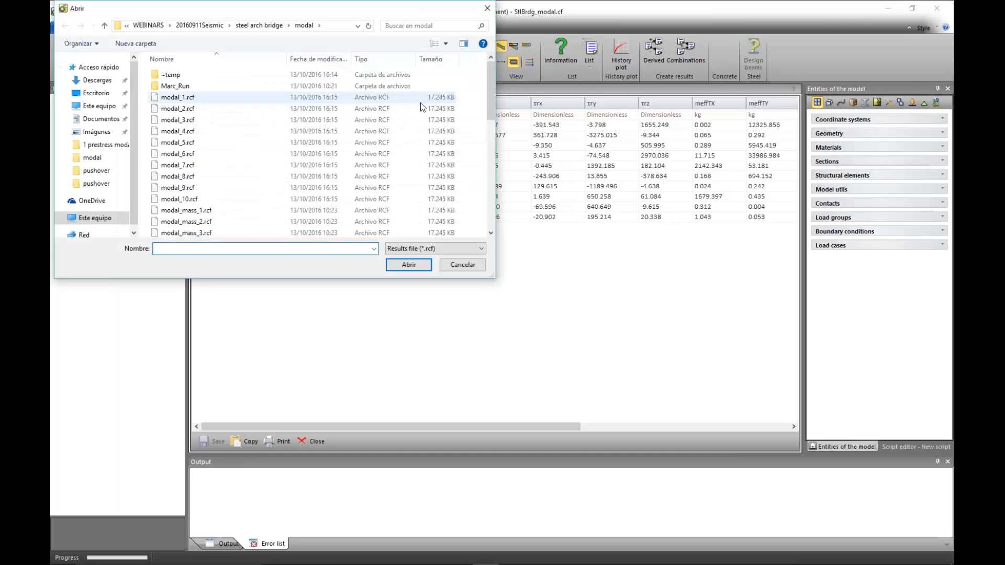
pyautogui.click(218, 221)
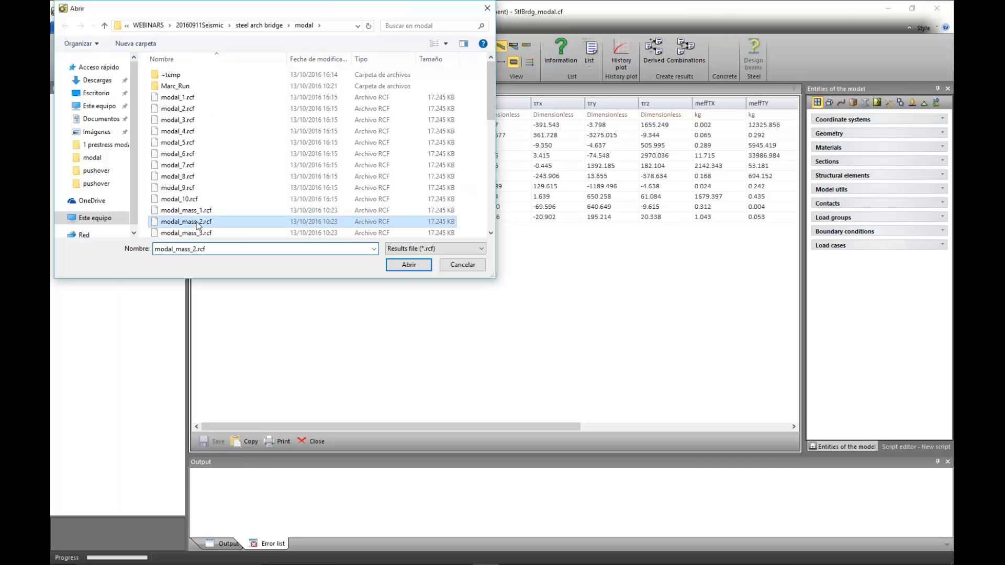
pyautogui.click(409, 265)
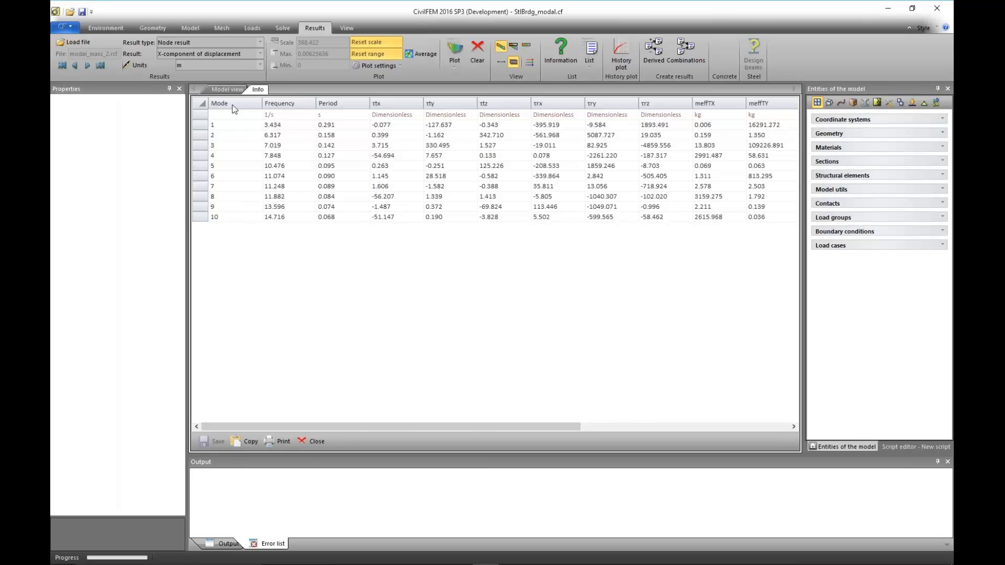
pyautogui.click(225, 89)
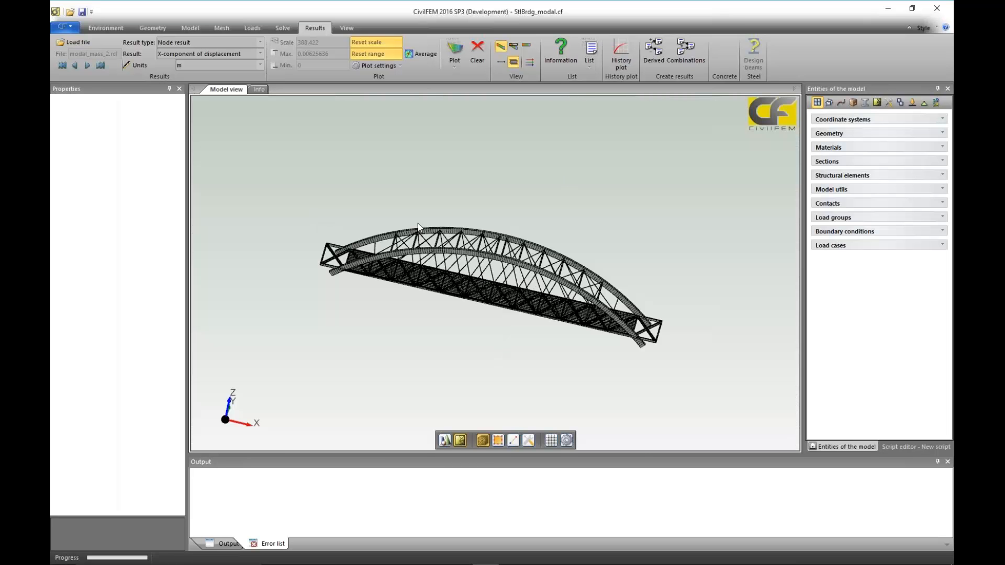
pyautogui.click(259, 89)
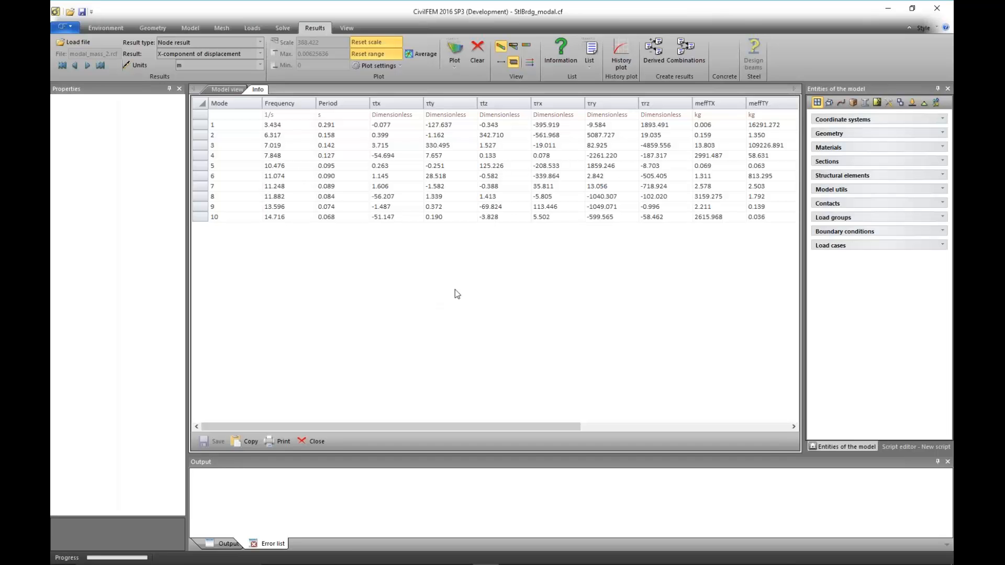
# - Switch to the CivilFEM_2016_Webinar_Seismic presentation in PowerPoint and show the Pre-stress Modal Analysis comparison slide in the slide show
pyautogui.moveTo(346, 563)
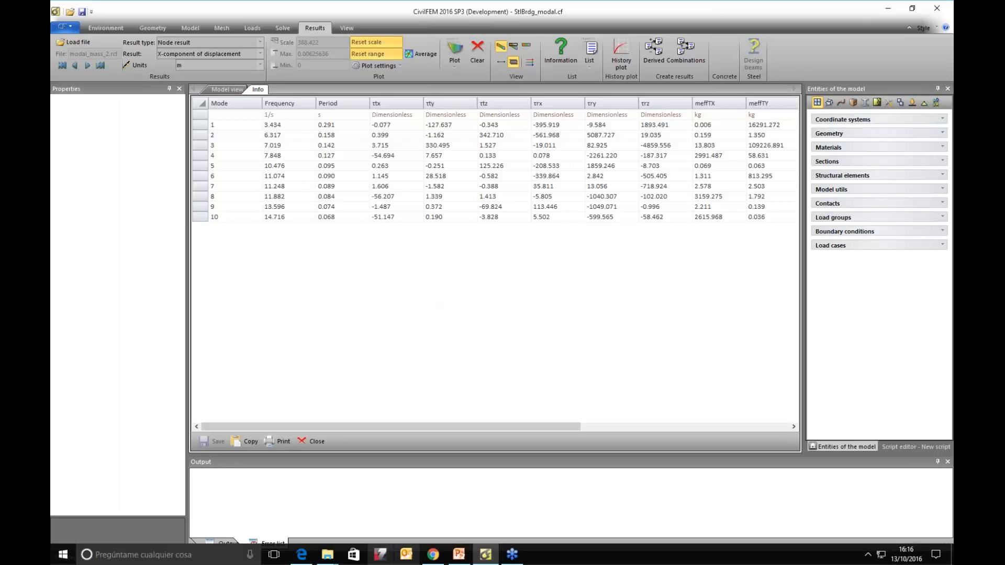
pyautogui.click(459, 555)
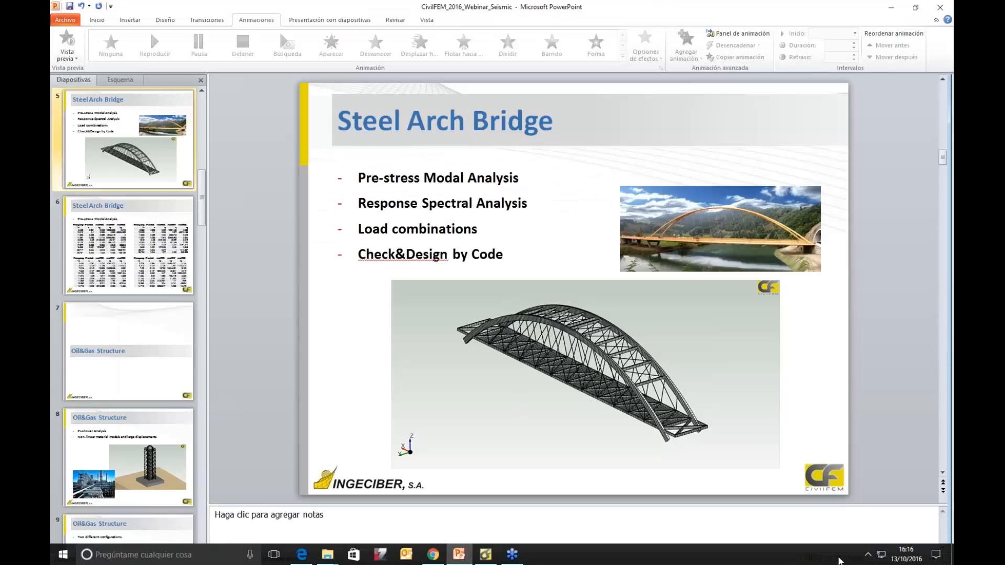
pyautogui.click(839, 558)
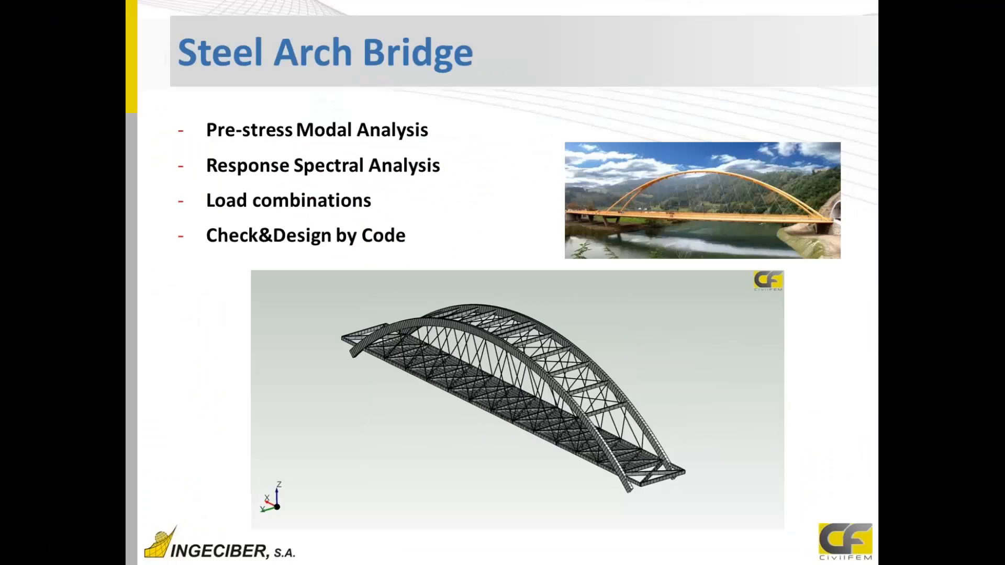
pyautogui.press('Right')
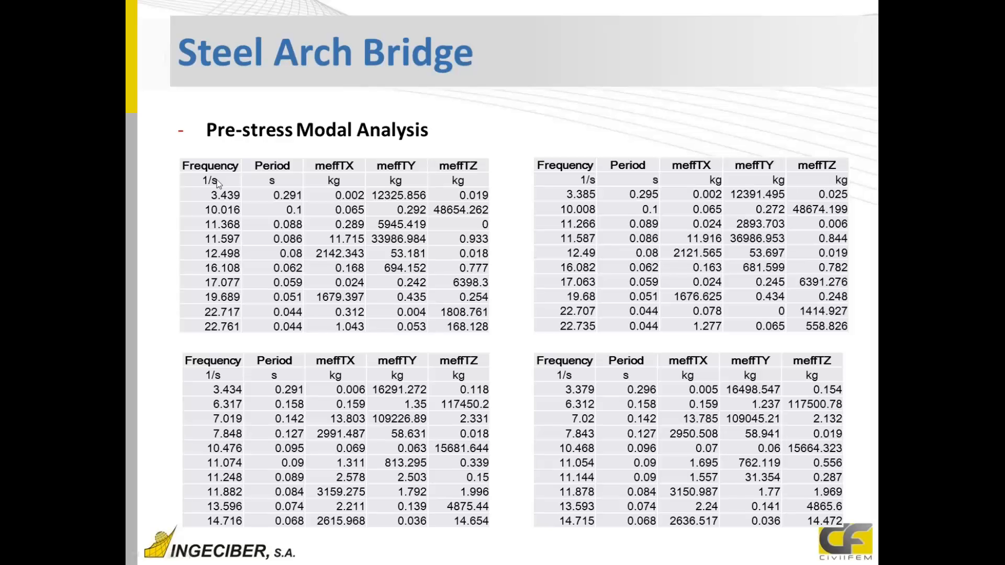
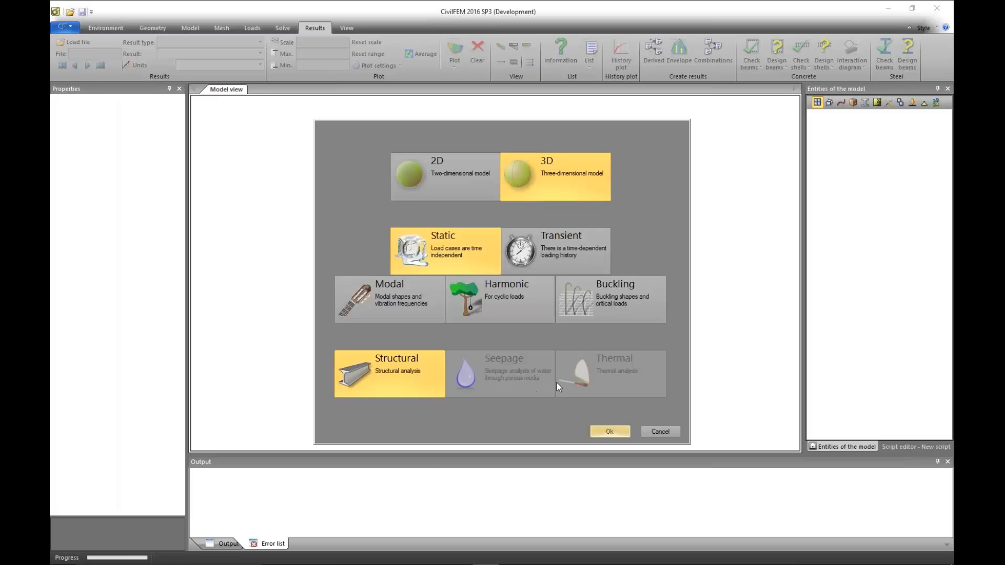
# - Create a new three-dimensional, static, structural analysis model
pyautogui.click(610, 431)
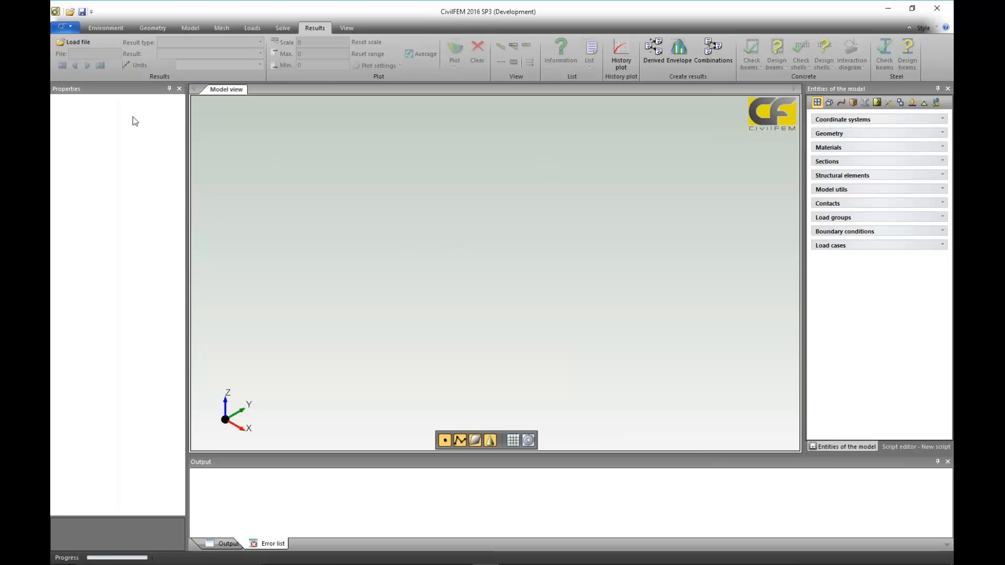
# - Review the available spectral load types and the structural steel design codes without changing any selection
pyautogui.click(252, 28)
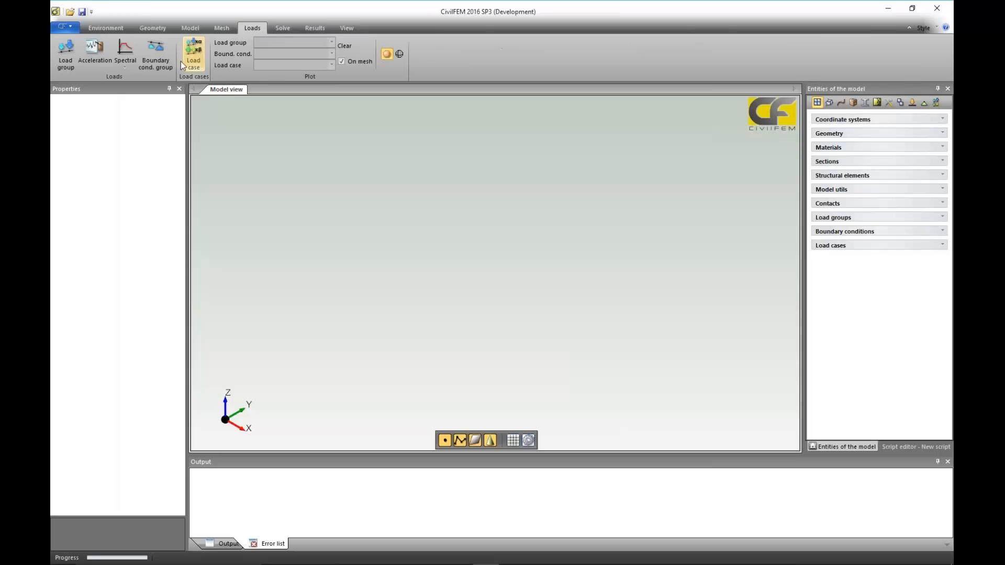
pyautogui.click(124, 61)
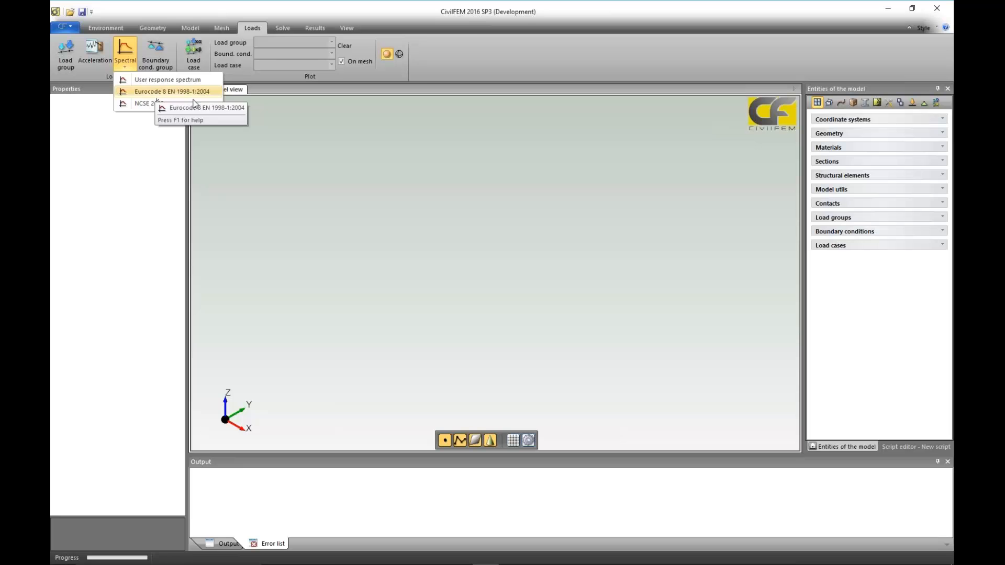
pyautogui.click(248, 182)
pyautogui.click(105, 29)
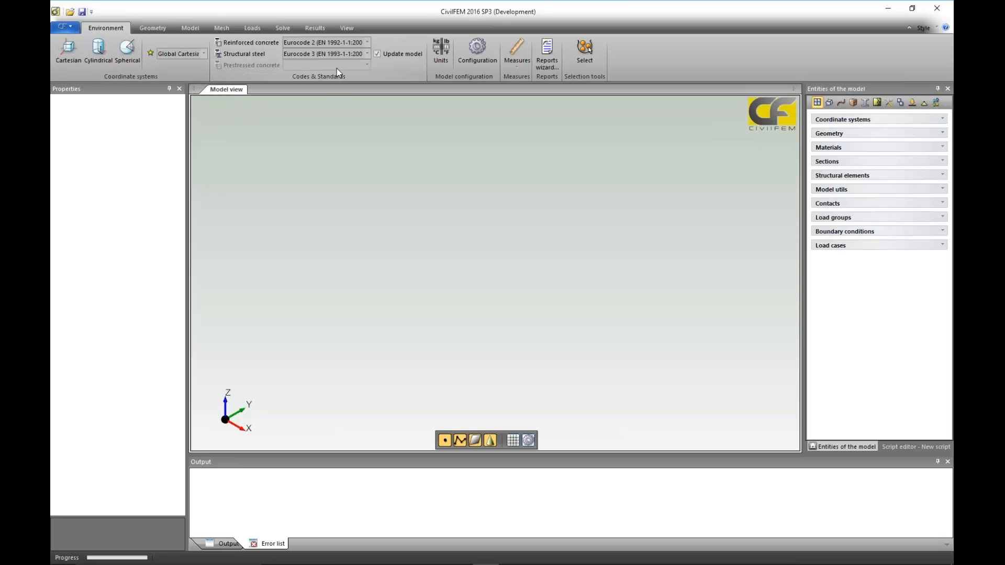
pyautogui.click(367, 54)
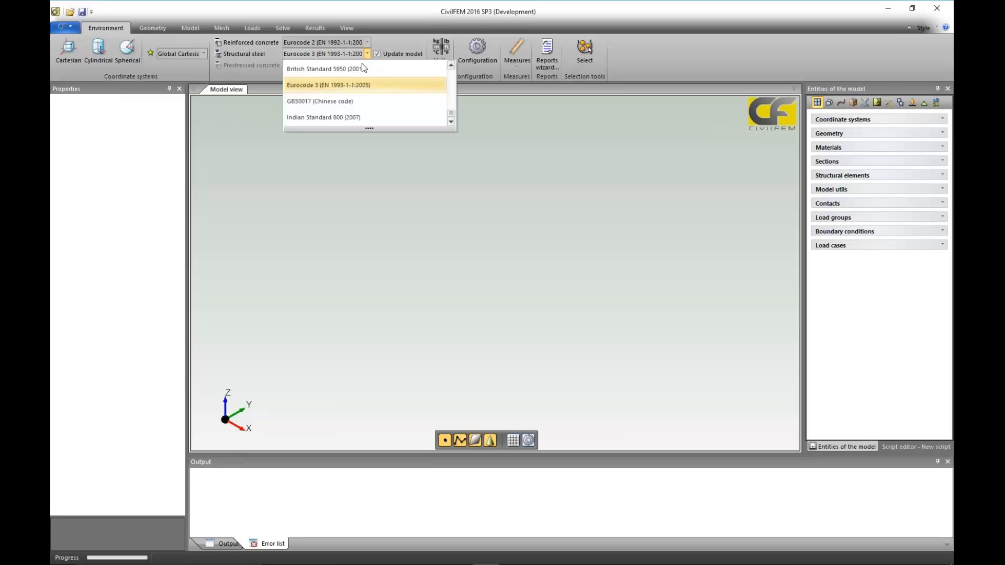
pyautogui.click(268, 206)
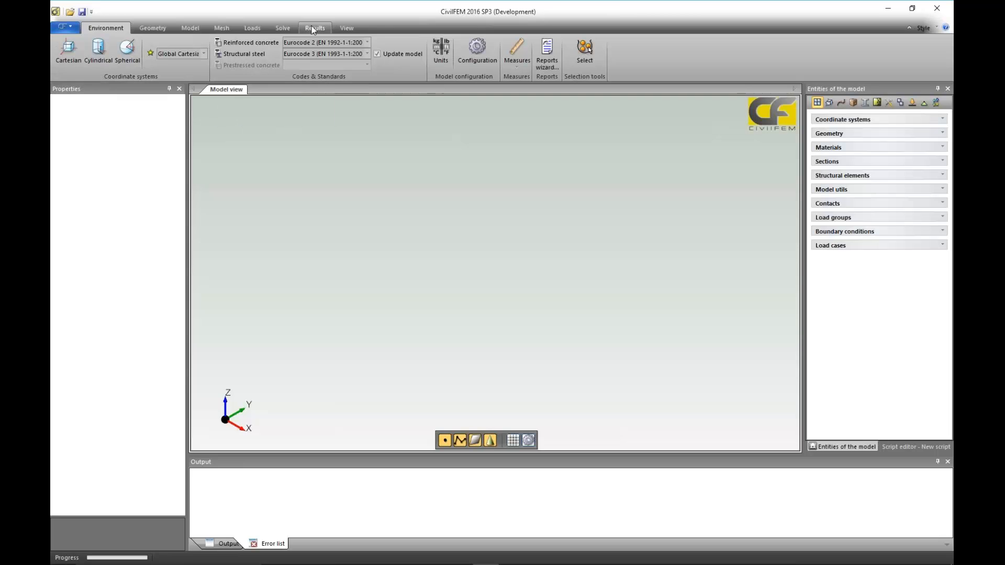
# - Start a Eurocode 8 EN 1998-1:2004 spectral load with Design type 1 as its spectrum type
pyautogui.click(257, 27)
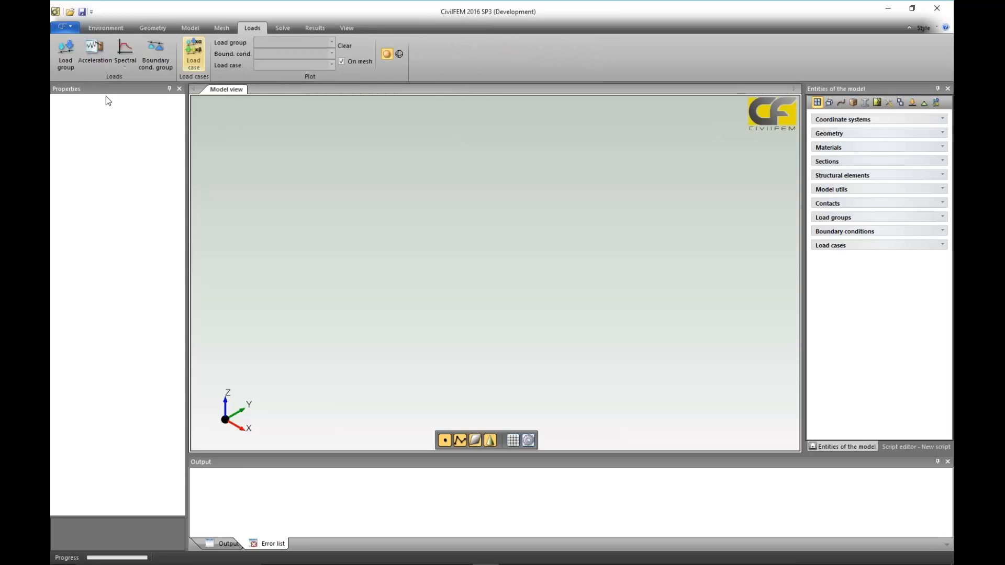
pyautogui.click(123, 60)
pyautogui.click(155, 92)
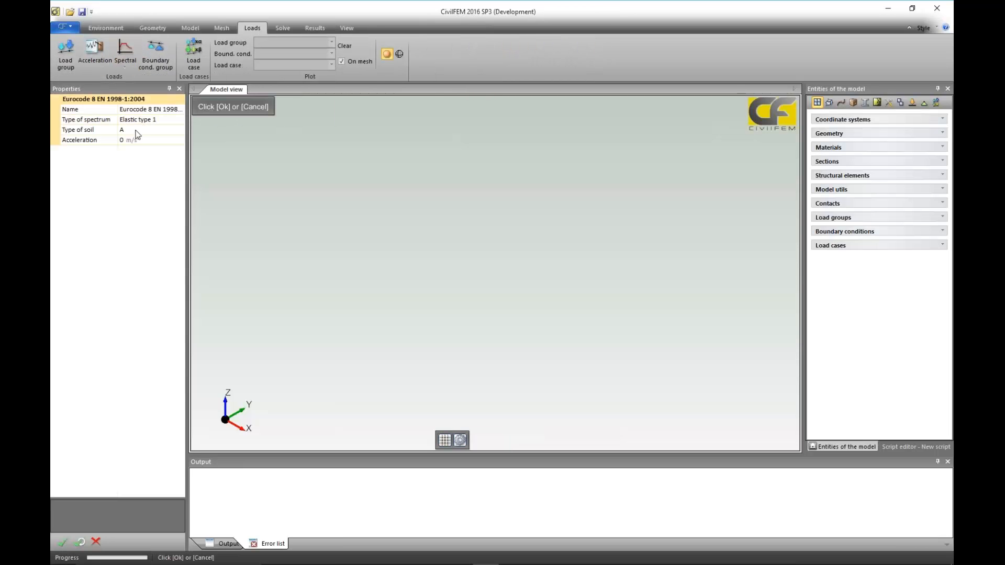
pyautogui.click(169, 123)
pyautogui.click(165, 152)
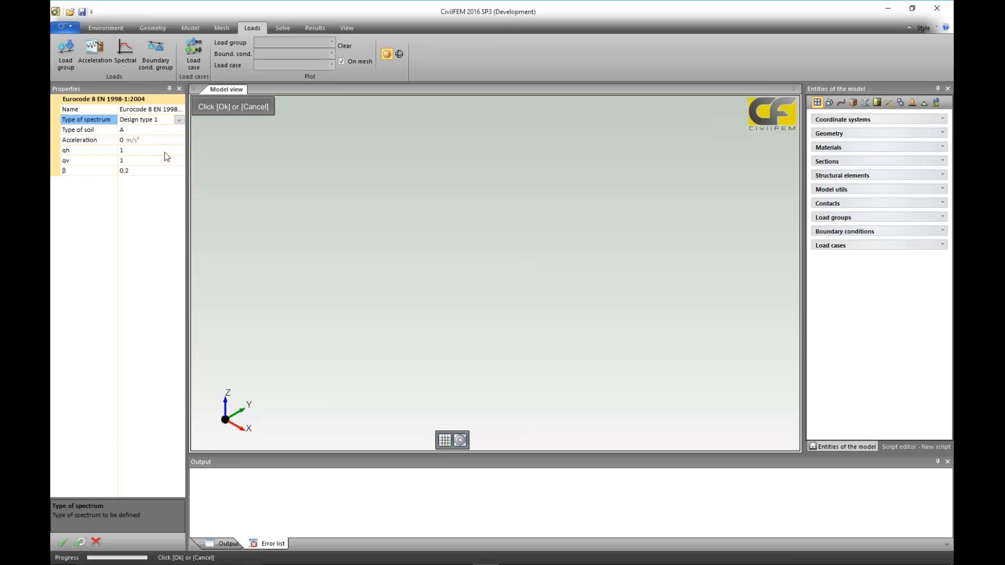
# - Define soil type B and a ground acceleration of 1.2 m/s² for the Eurocode 8 spectrum, and create the load
pyautogui.click(143, 131)
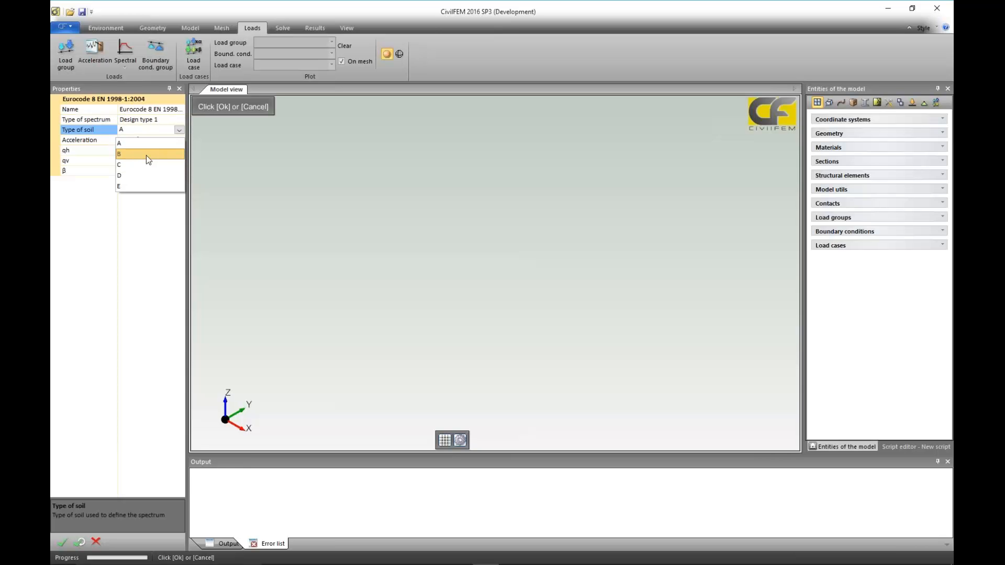
pyautogui.click(146, 156)
pyautogui.click(134, 141)
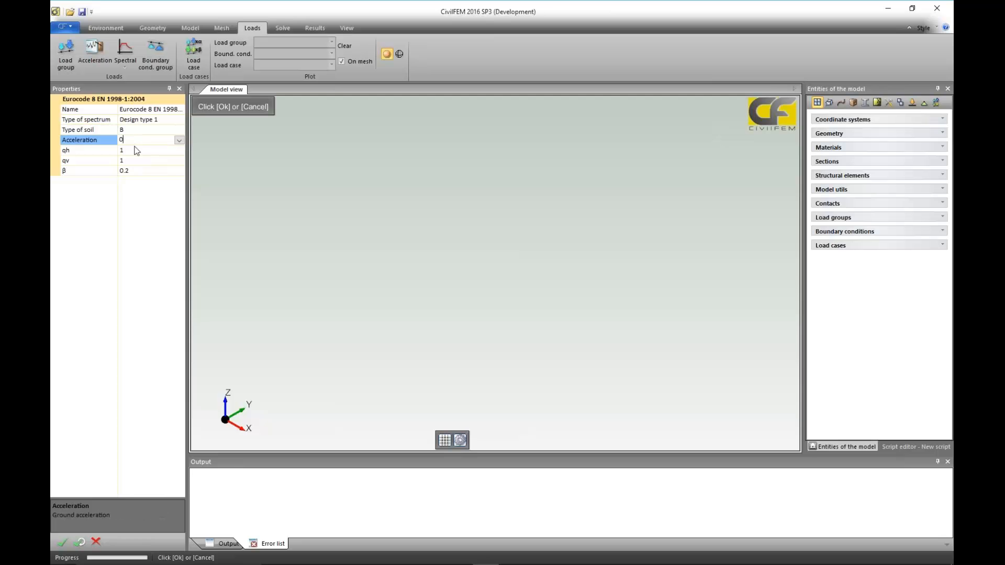
pyautogui.press('BackSpace')
pyautogui.write('1.2')
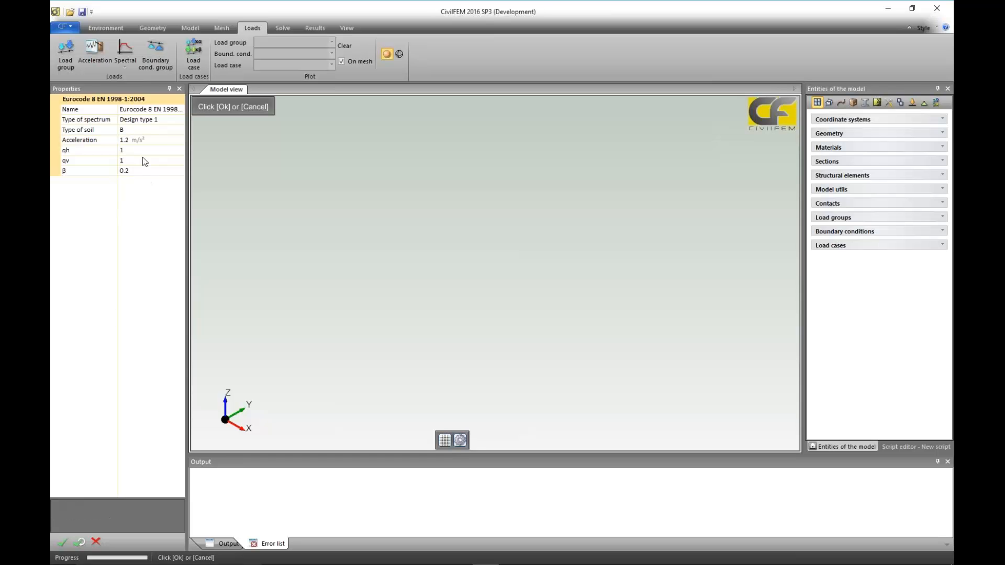
pyautogui.click(139, 153)
pyautogui.click(137, 170)
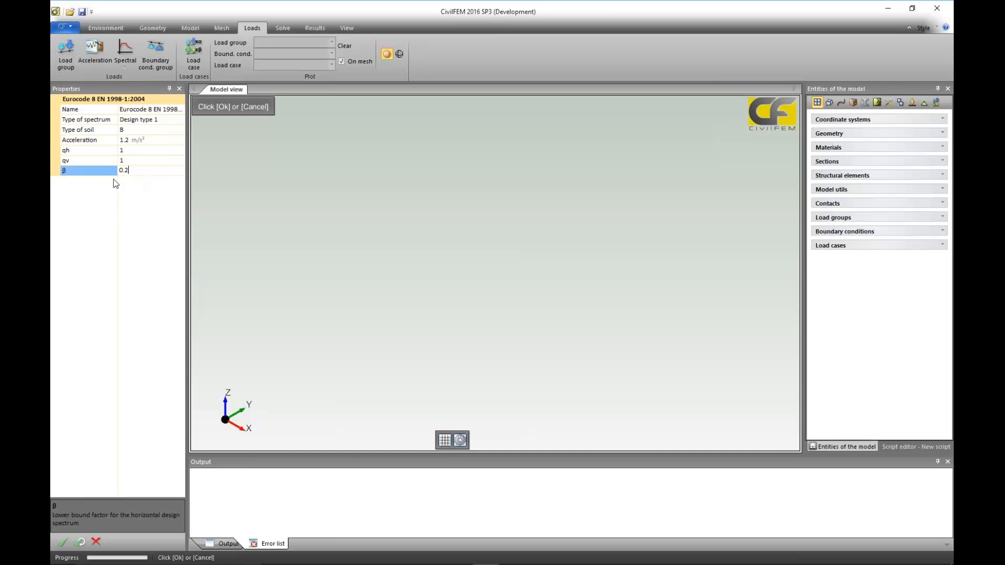
pyautogui.click(116, 208)
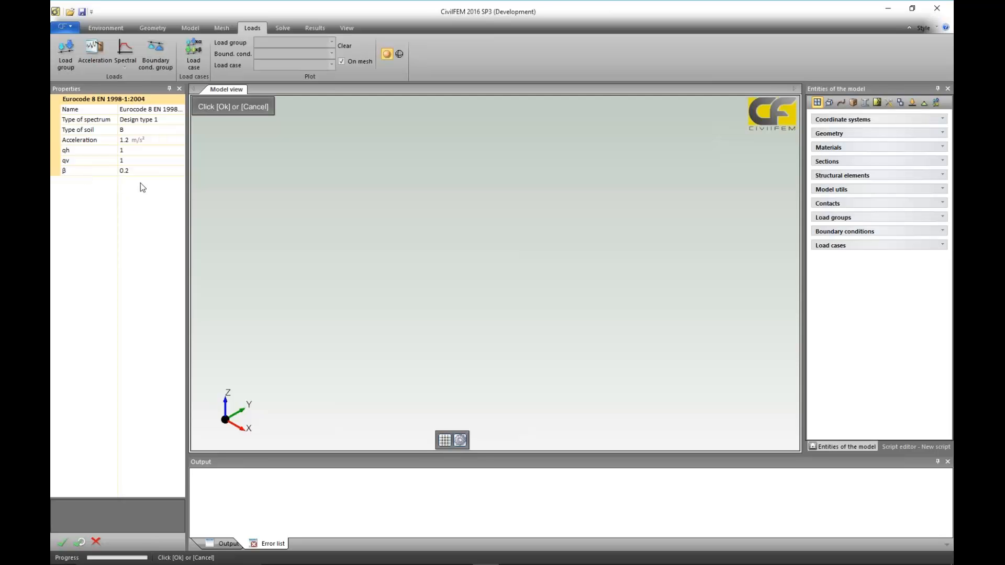
pyautogui.click(61, 543)
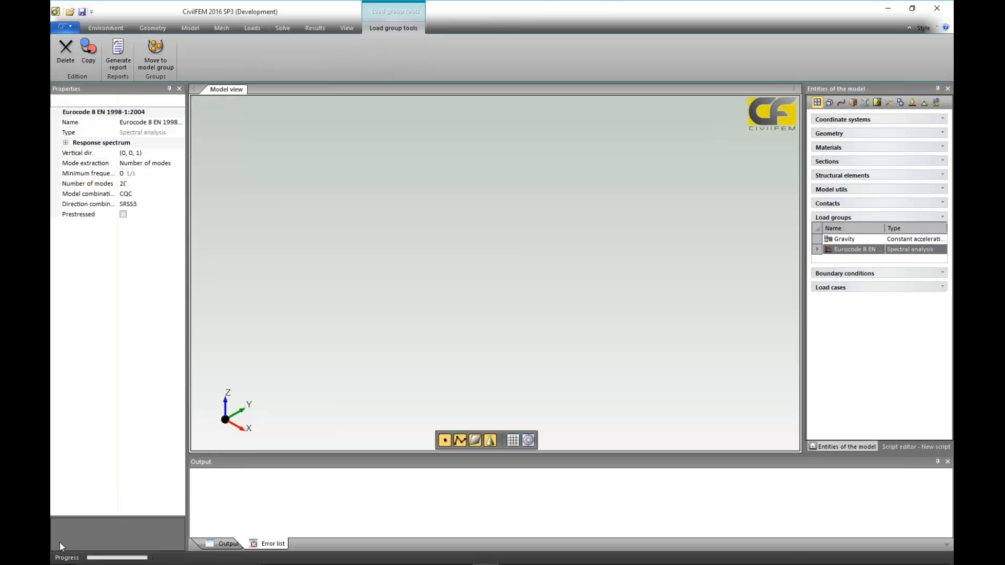
# - Inspect the number of modes and the modal combination method options of the Eurocode 8 load group
pyautogui.click(136, 184)
pyautogui.moveTo(135, 184); pyautogui.dragTo(101, 187)
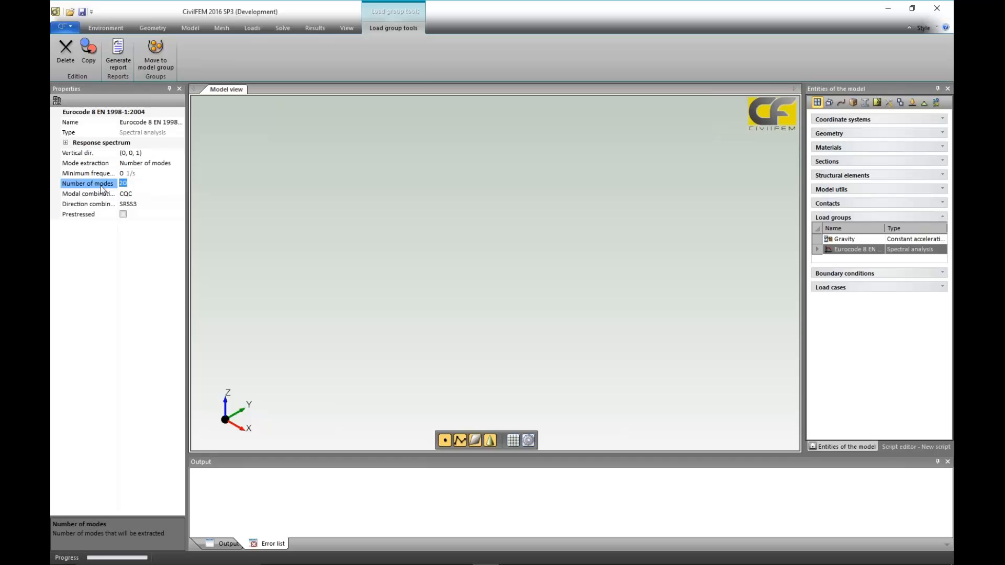
pyautogui.click(142, 180)
pyautogui.click(139, 194)
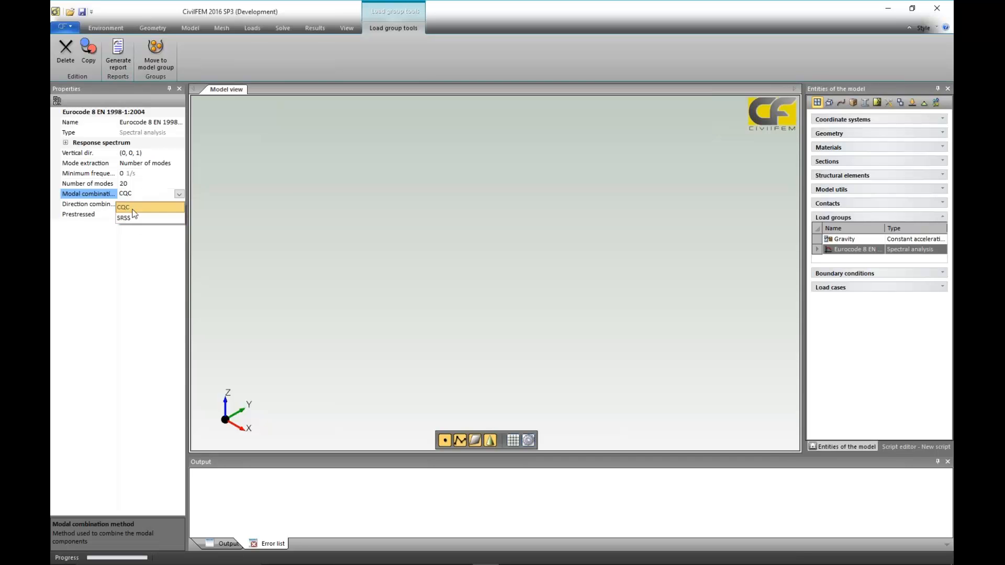
pyautogui.click(123, 242)
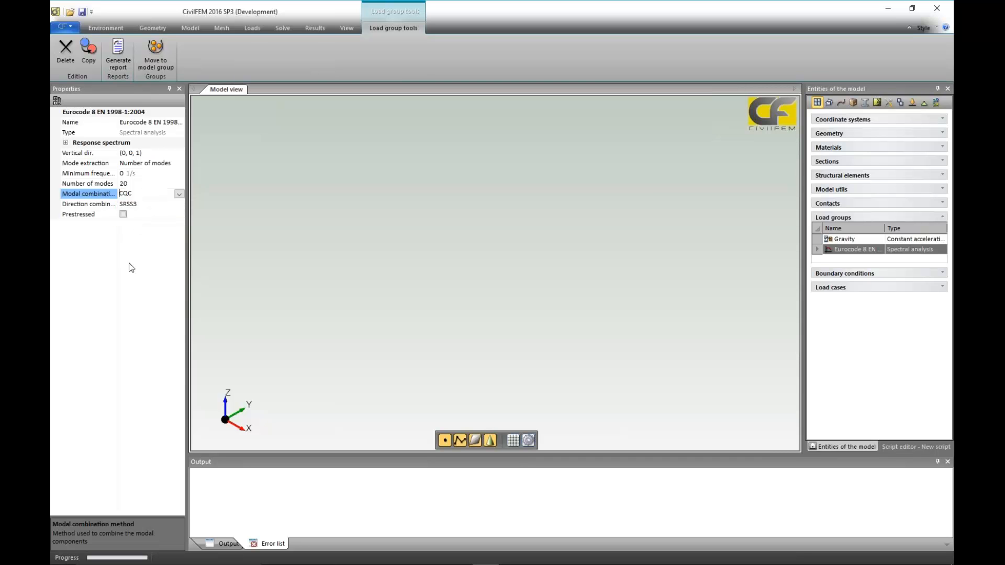
# - Try Newmark as the direction combination method of the Eurocode 8 load group, and return it to SRSS3
pyautogui.click(121, 212)
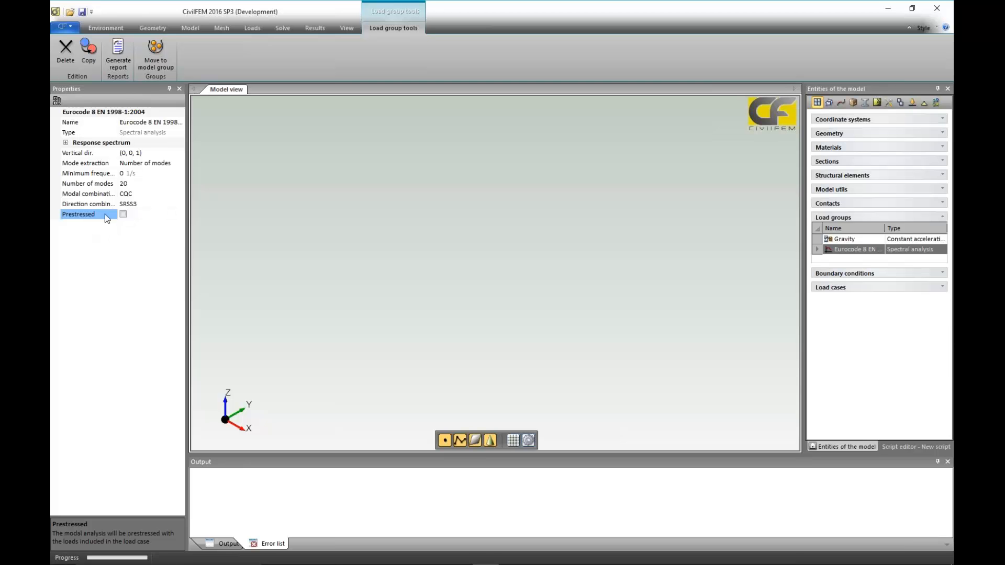
pyautogui.click(178, 205)
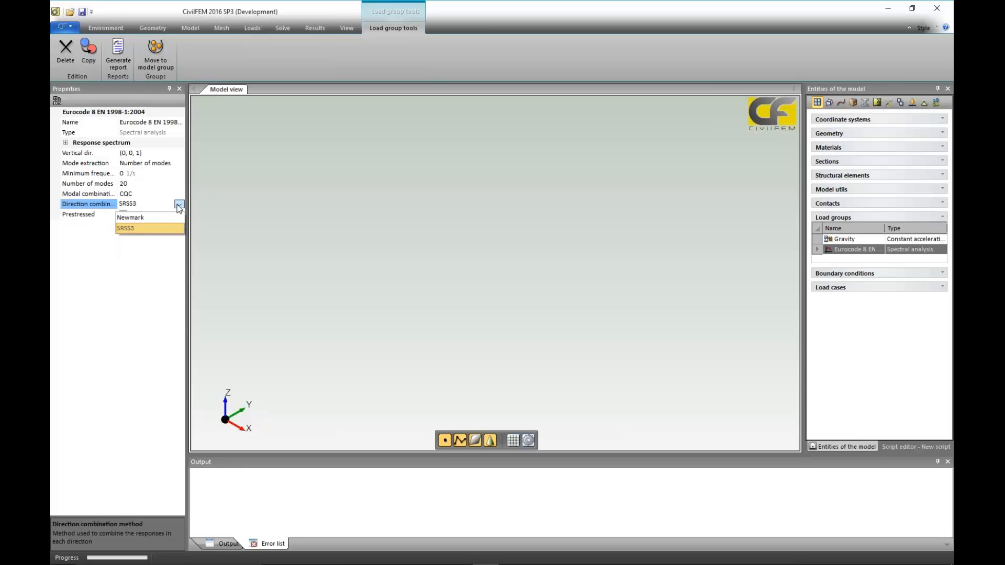
pyautogui.click(151, 219)
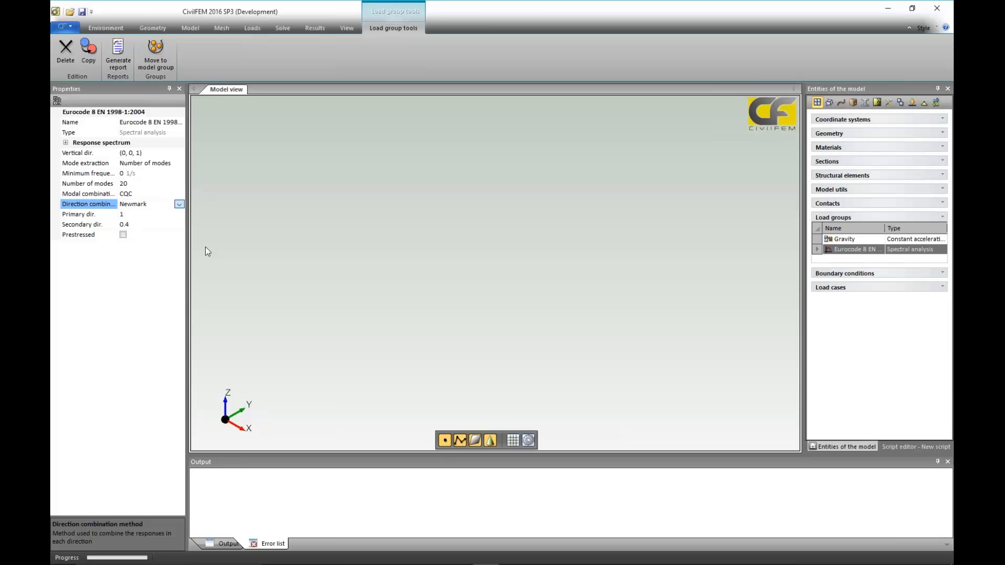
pyautogui.click(179, 204)
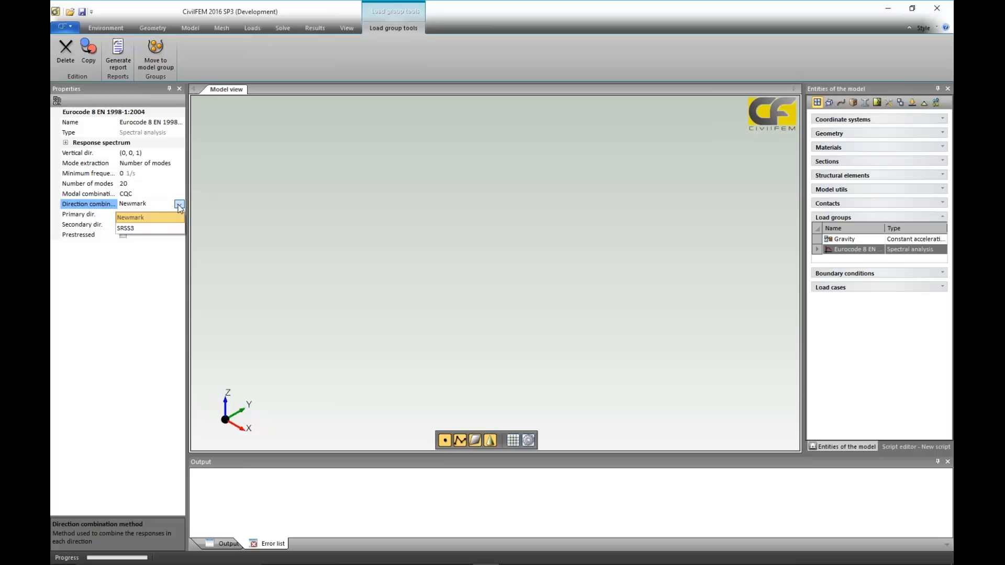
pyautogui.click(144, 228)
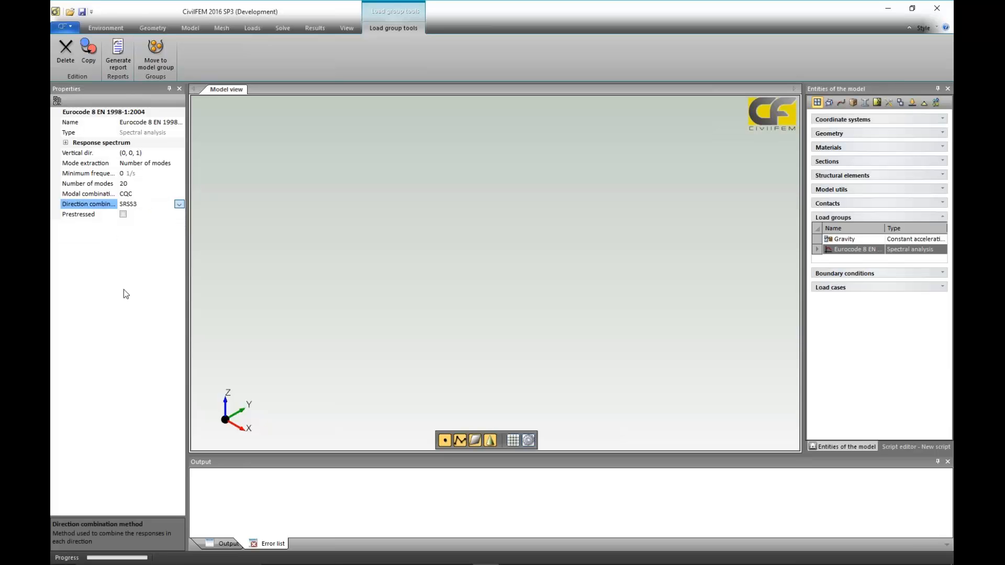
# - Enable prestressing for the modal analysis of the Eurocode 8 load group
pyautogui.click(123, 214)
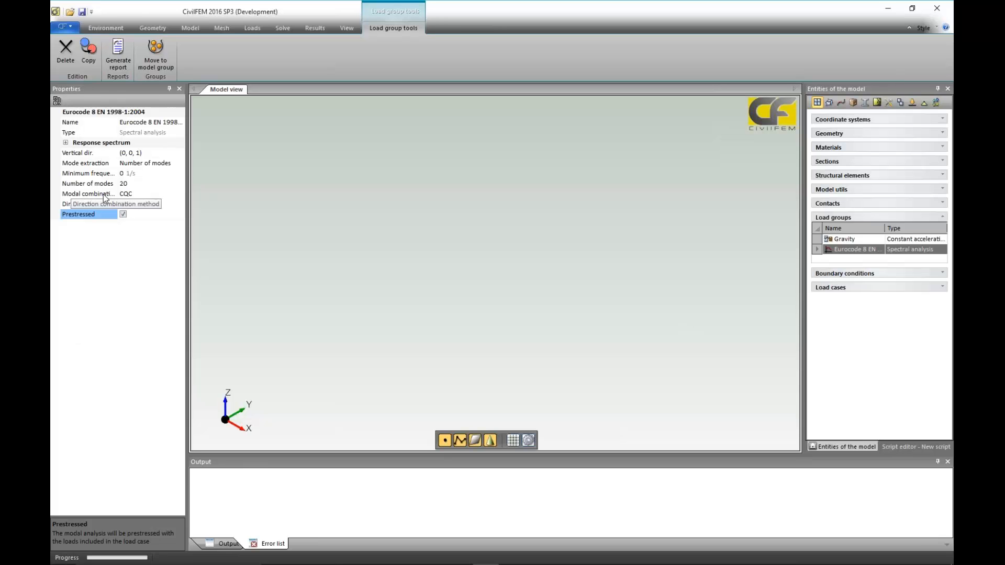
pyautogui.click(103, 309)
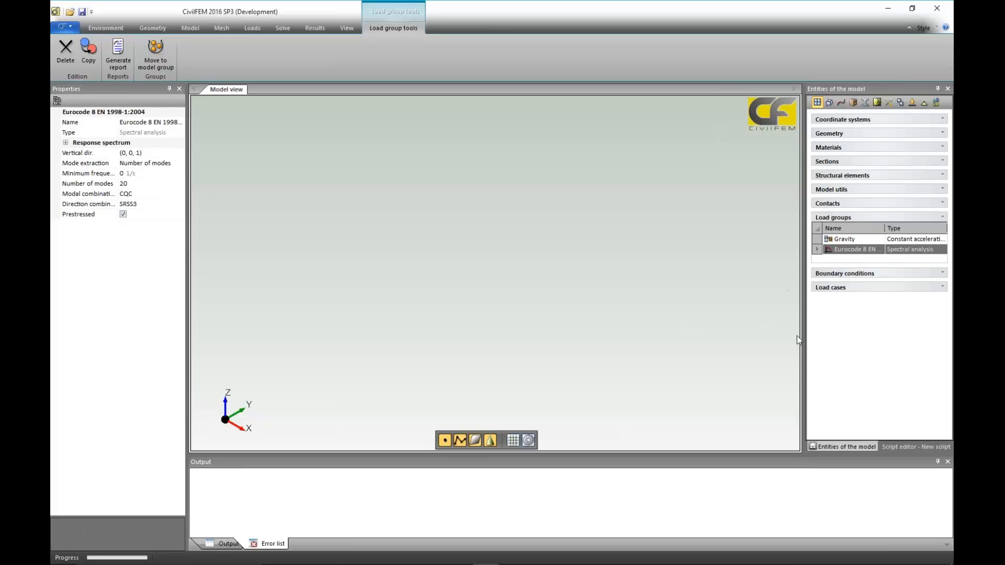
pyautogui.click(260, 27)
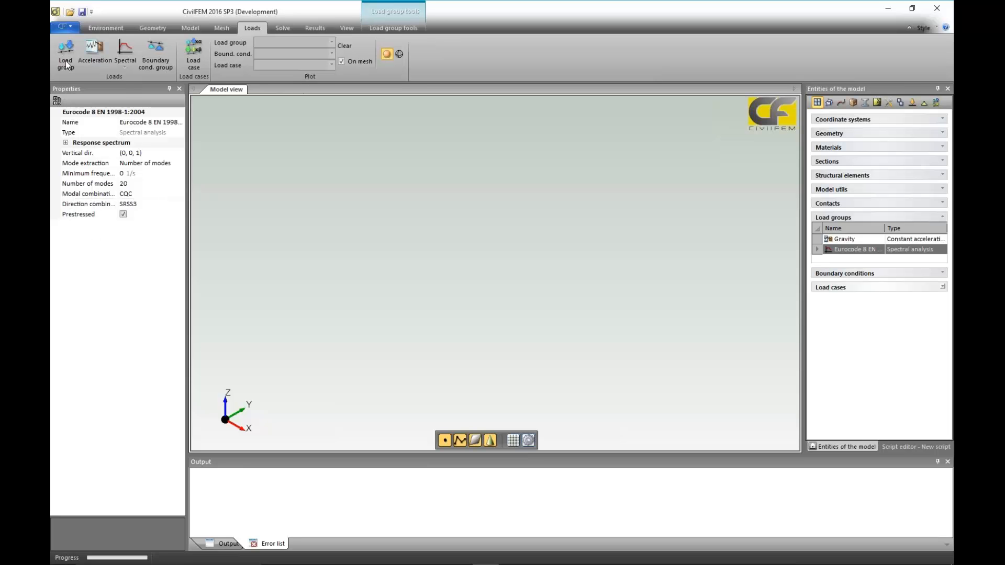
# - Open steel arch bridge.cf from the Cruz folder inside 3 response spectral, without saving the active model
pyautogui.click(61, 28)
pyautogui.click(82, 67)
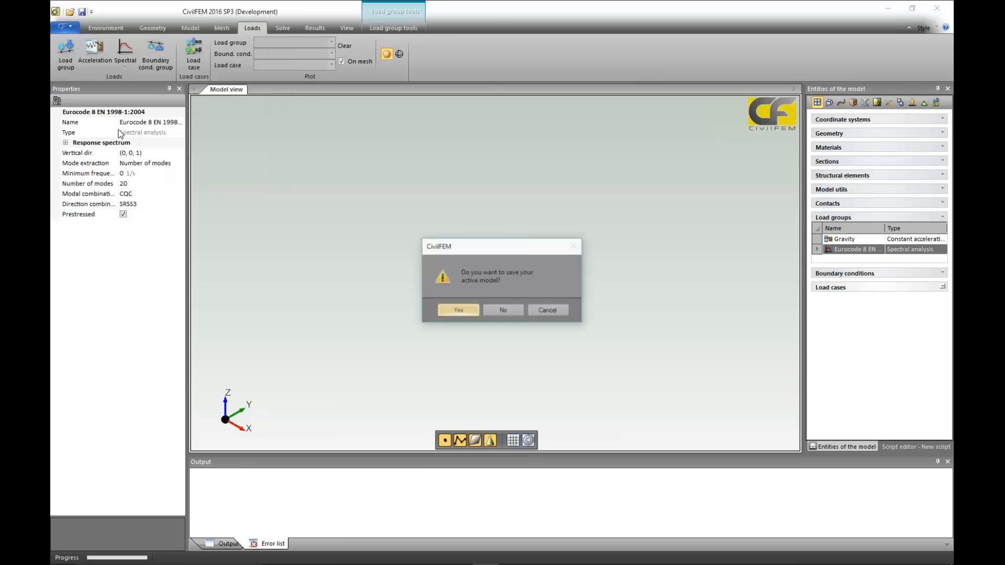
pyautogui.click(504, 312)
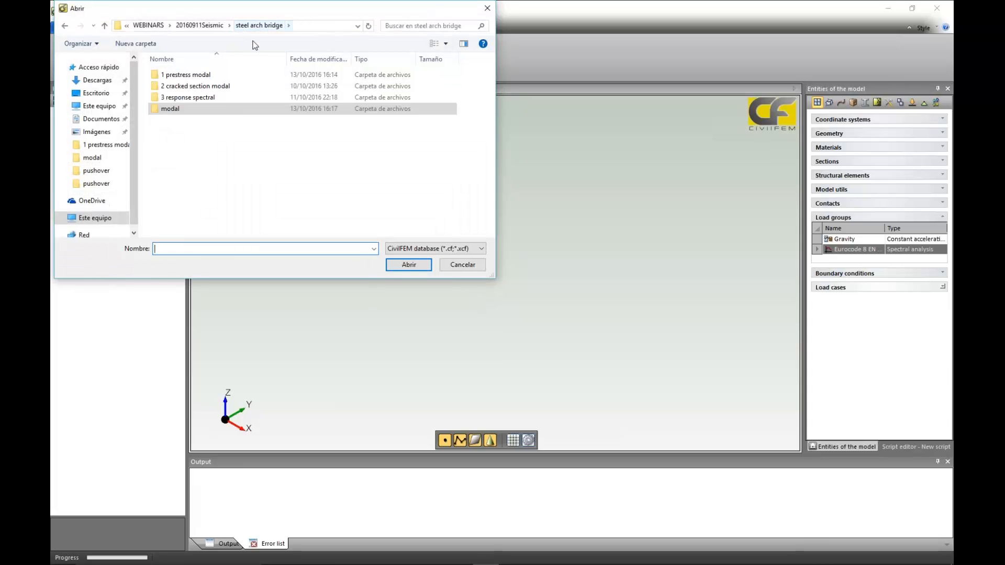
pyautogui.click(216, 99)
pyautogui.doubleClick(216, 99)
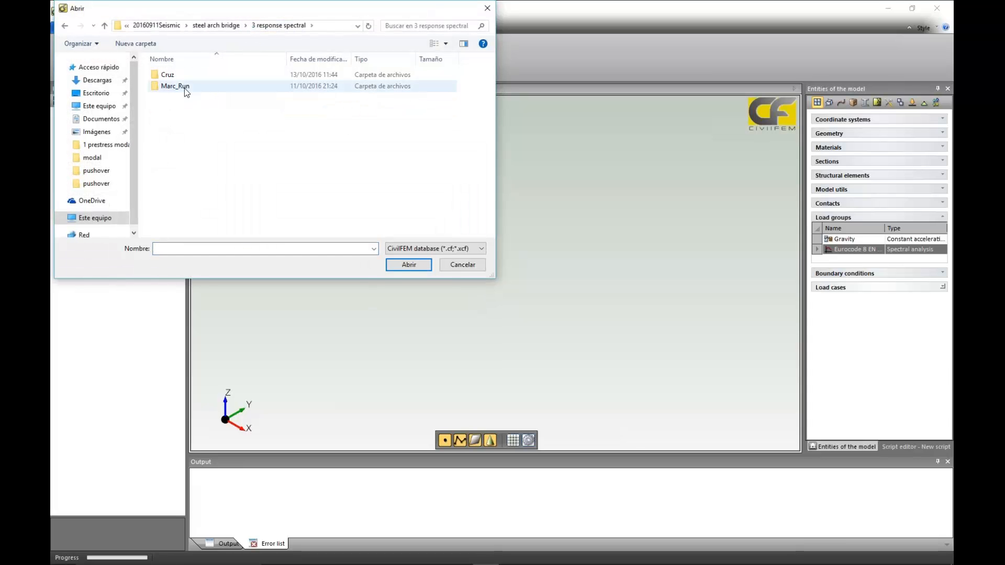
pyautogui.doubleClick(172, 76)
pyautogui.click(209, 109)
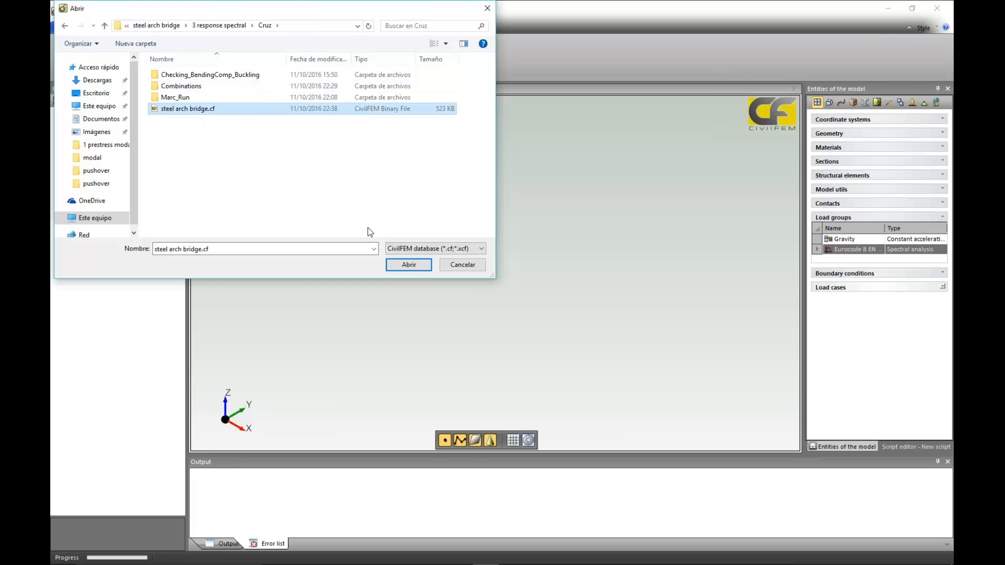
pyautogui.click(408, 264)
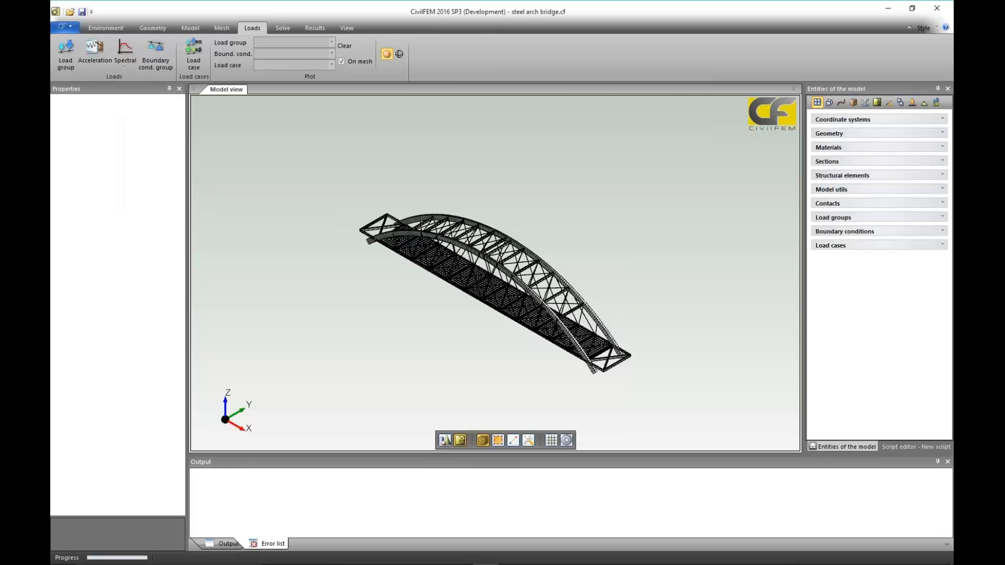
# - Examine the loads included in the Response Spectrum load case and glance at the pre-stress modal analysis slide in PowerPoint
pyautogui.click(831, 247)
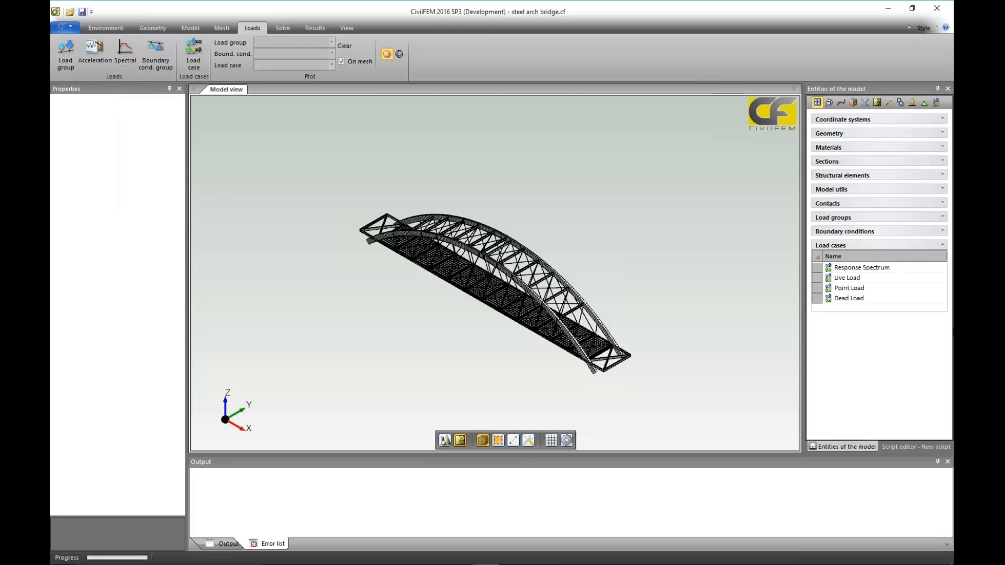
pyautogui.click(857, 267)
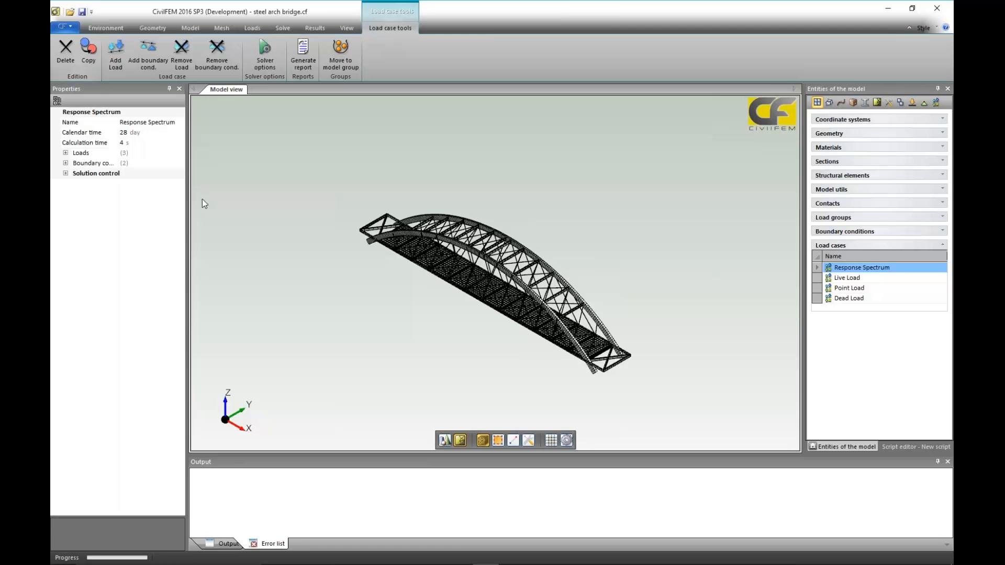
pyautogui.click(66, 153)
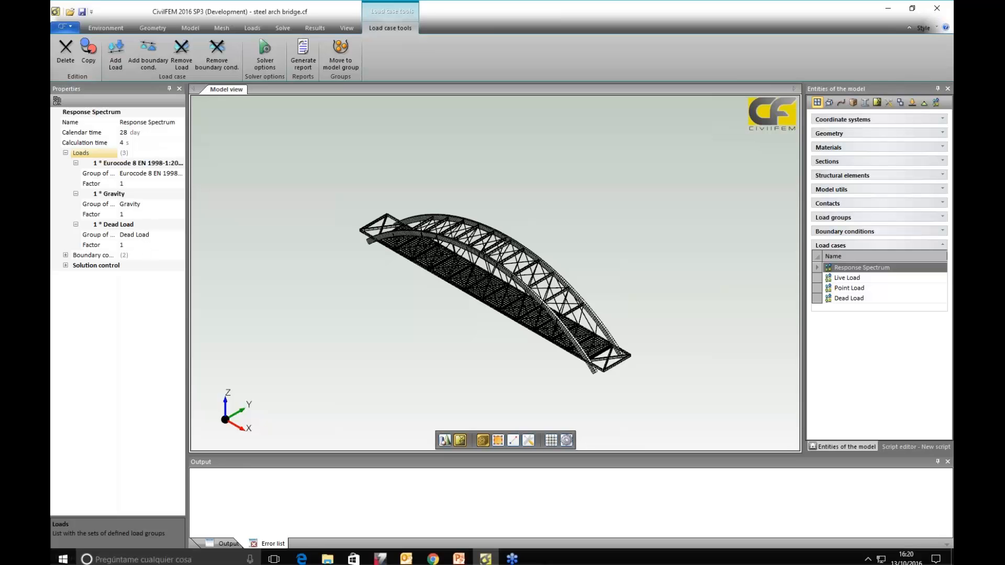
pyautogui.click(460, 554)
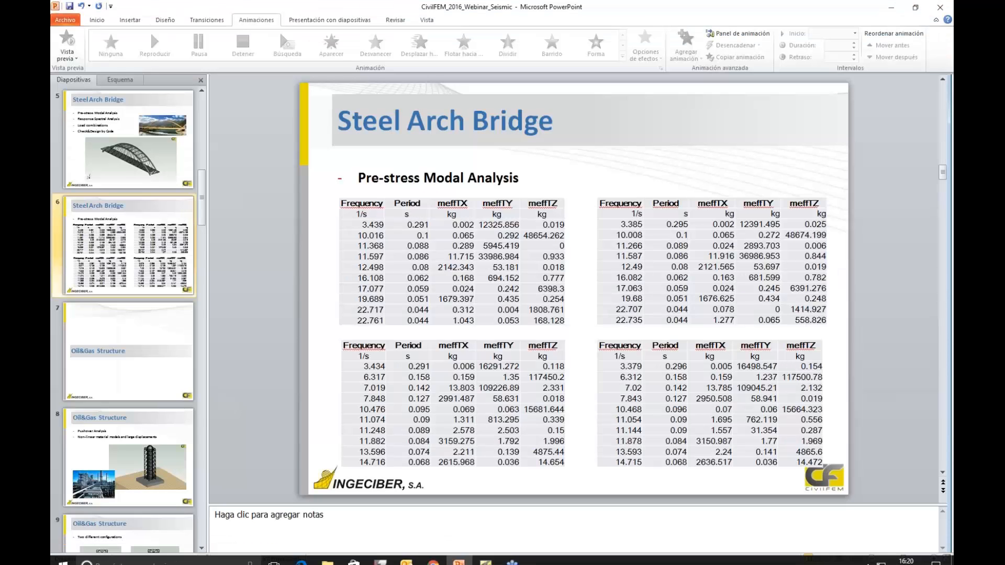
pyautogui.click(889, 8)
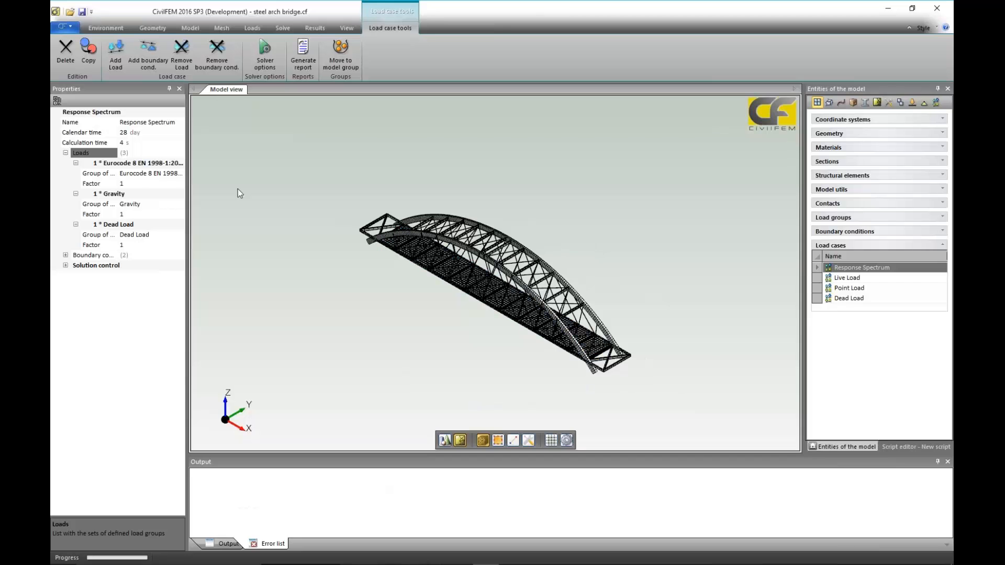
# - Review the properties of the Live Load, Dead Load and Point Load load cases
pyautogui.click(836, 279)
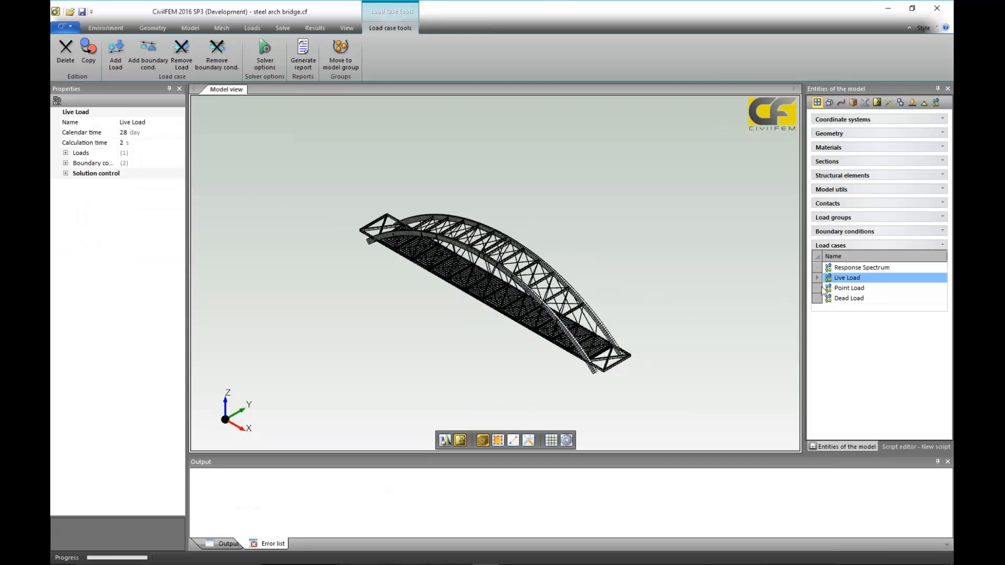
pyautogui.click(849, 298)
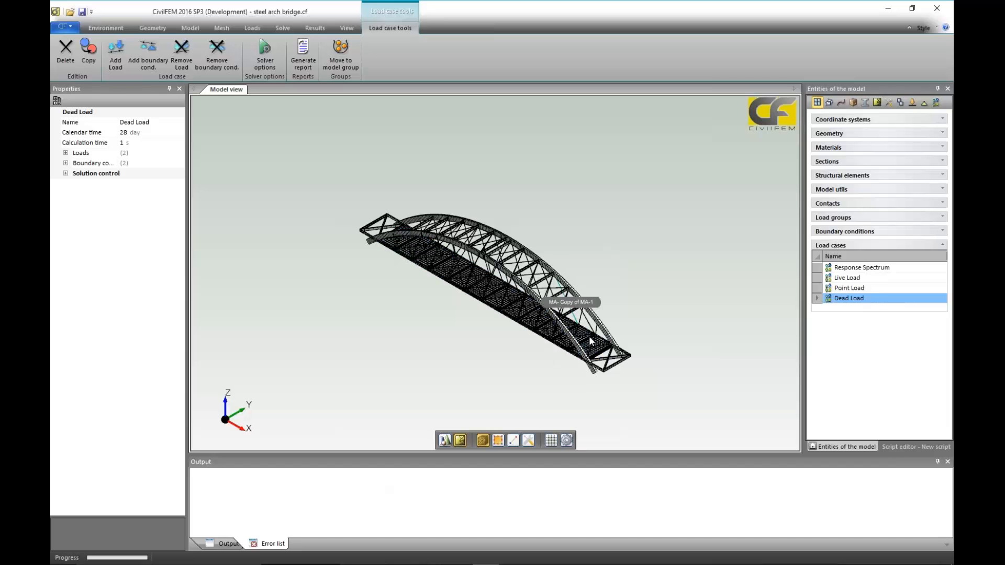
pyautogui.click(853, 289)
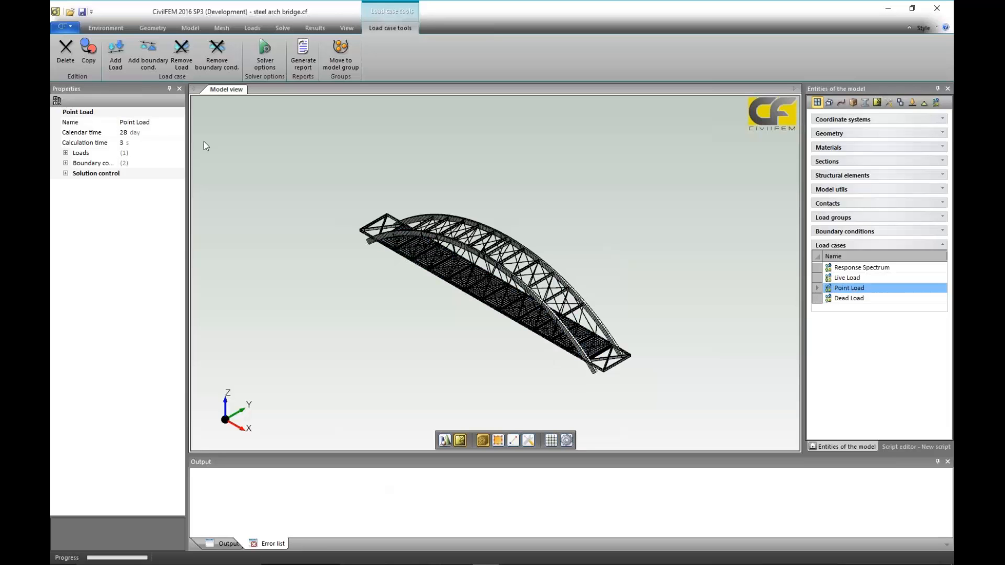
# - Plot the Point Load load group on the bridge model
pyautogui.click(257, 28)
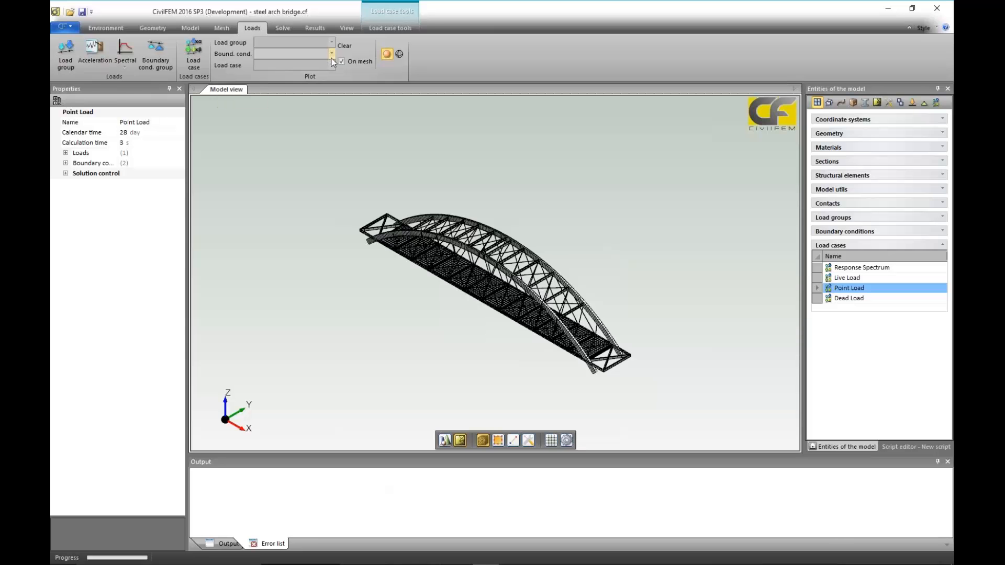
pyautogui.click(332, 43)
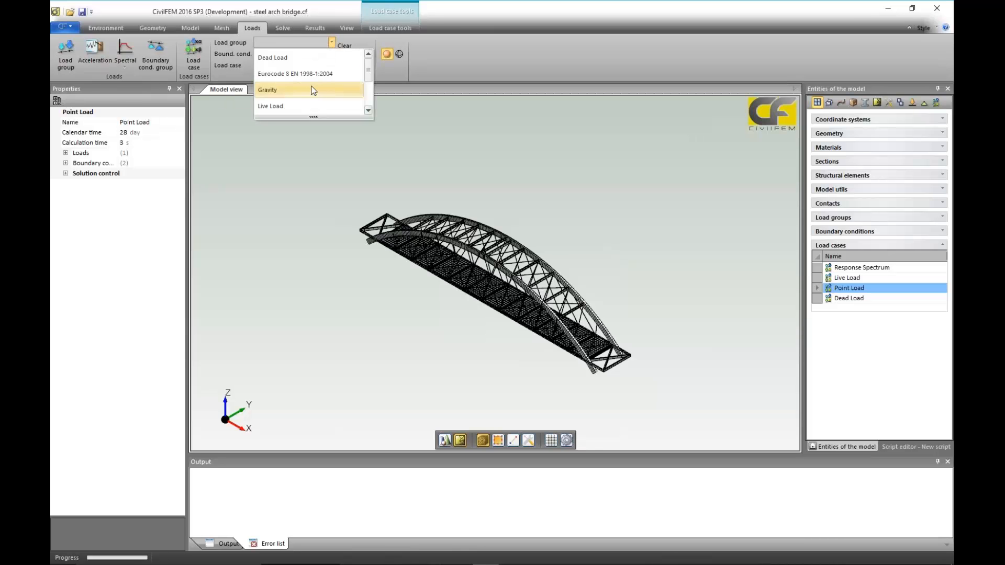
pyautogui.scroll(-1, 313, 90)
pyautogui.click(303, 105)
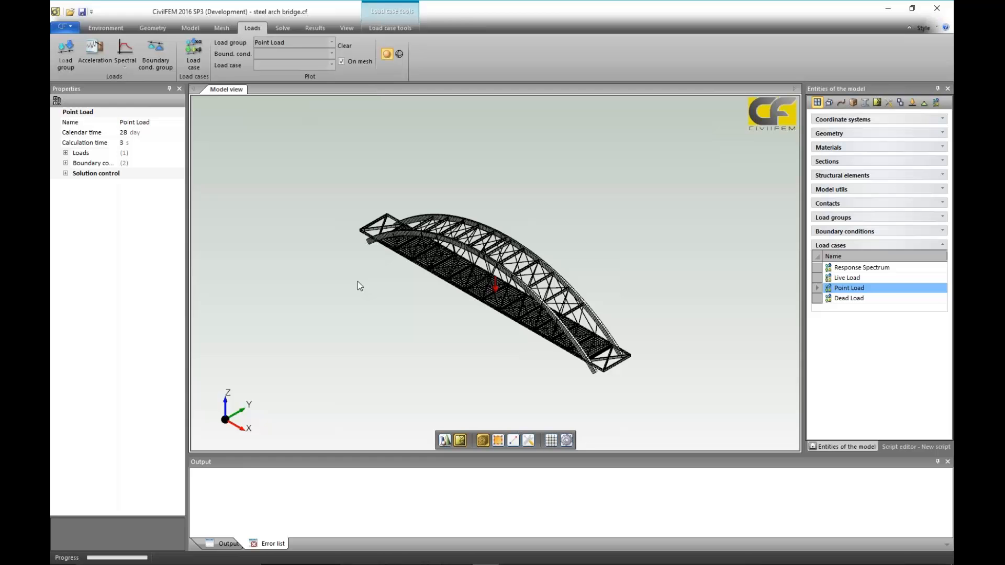
pyautogui.click(458, 343)
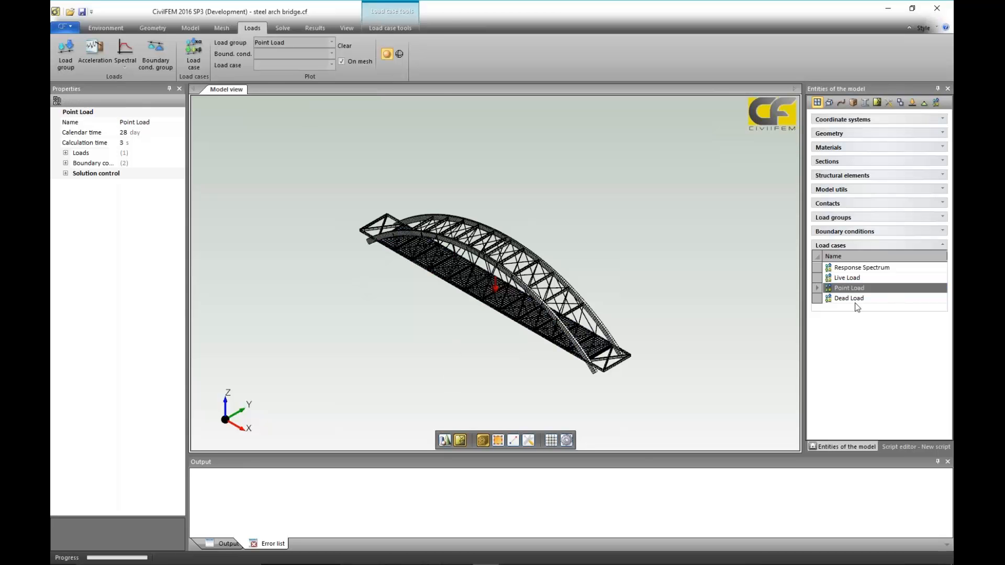
# - Examine the solution control settings of the Live Load load case
pyautogui.click(850, 278)
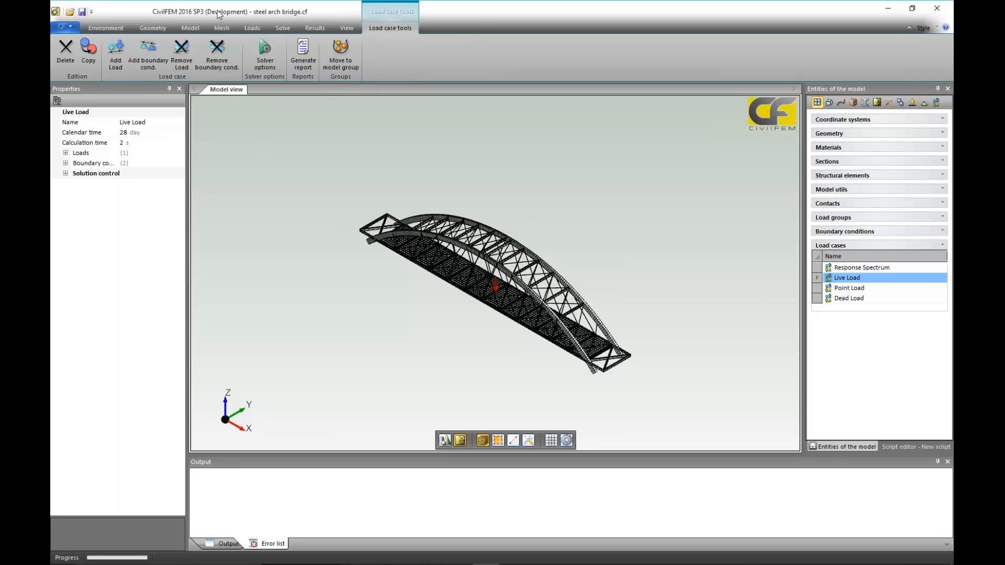
pyautogui.click(282, 29)
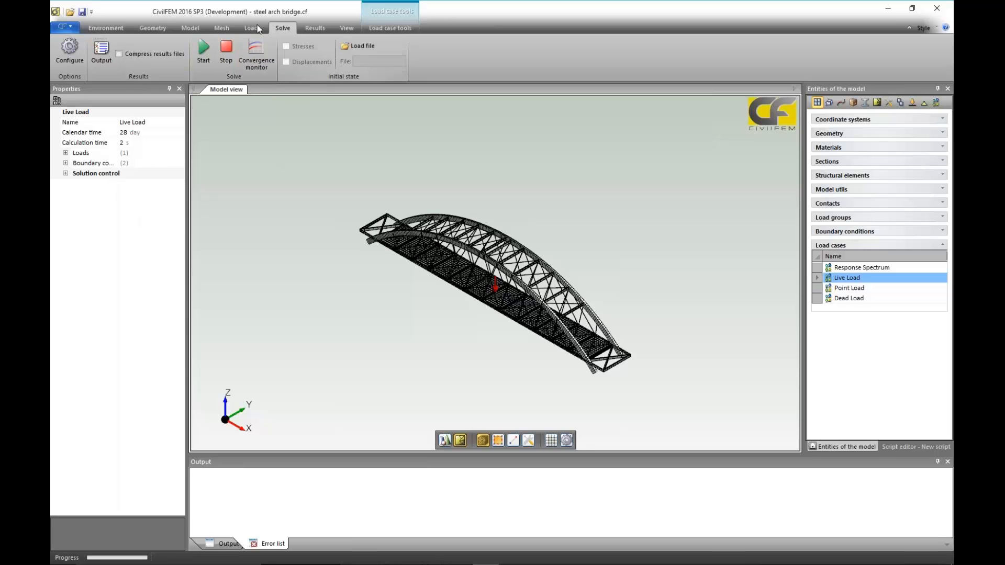
pyautogui.click(65, 173)
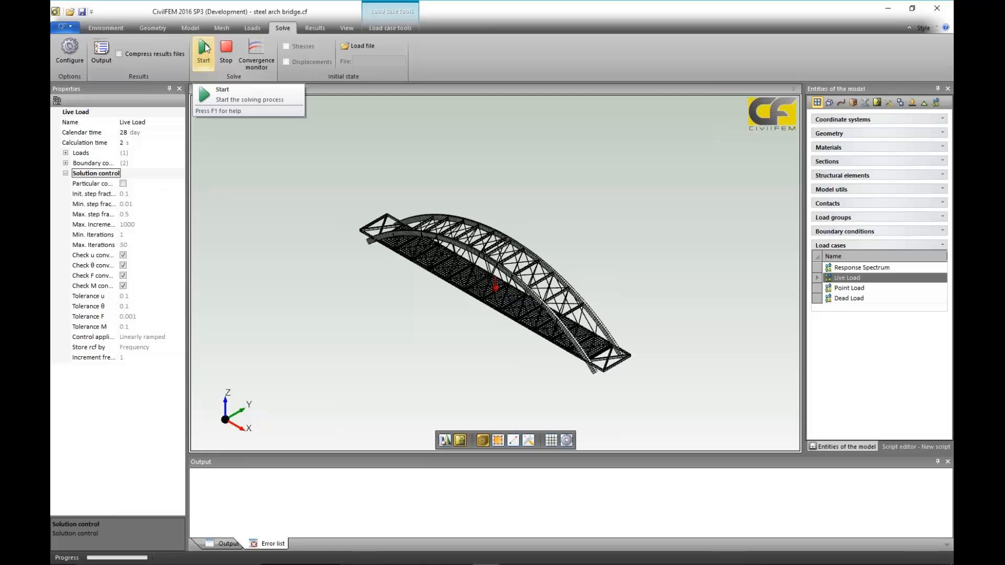
# - Load the results file Response Spectrum(SRSS).rcf from the Cruz folder
pyautogui.click(319, 30)
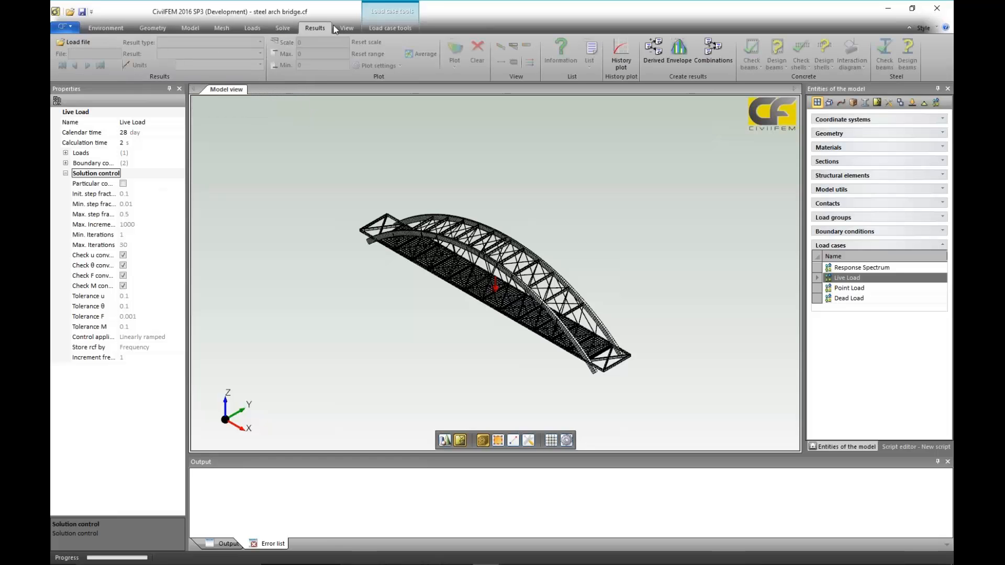
pyautogui.click(77, 42)
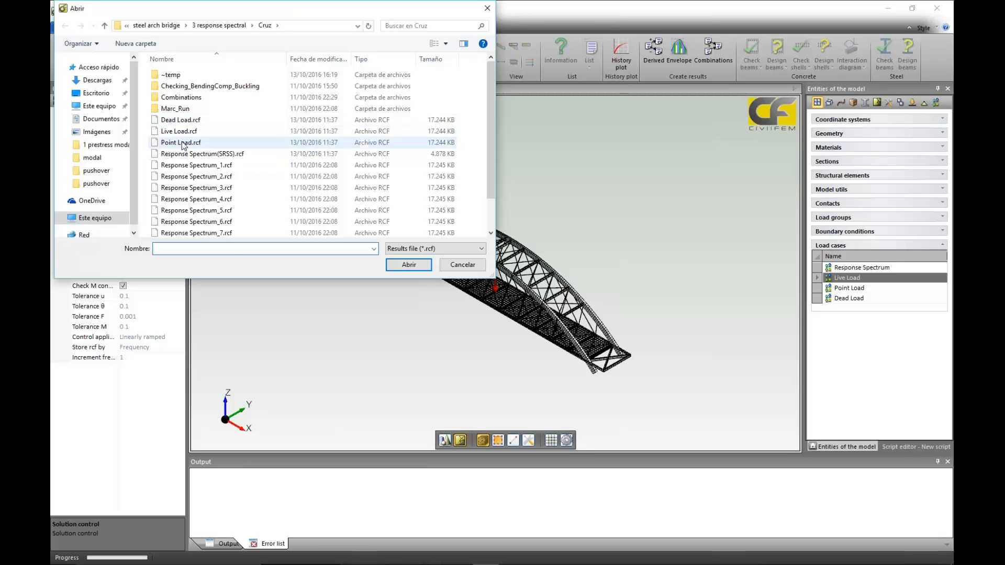
pyautogui.click(196, 157)
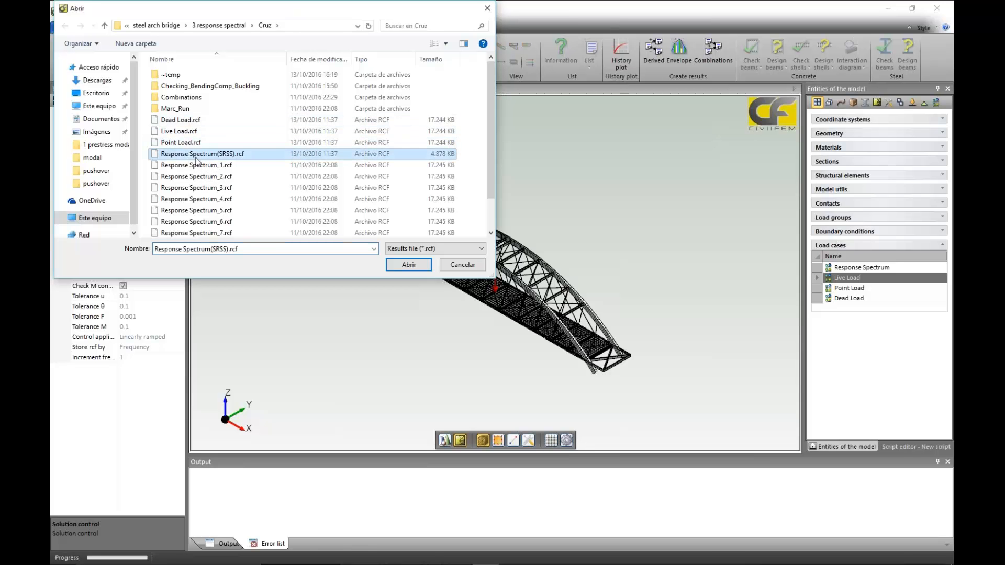
pyautogui.scroll(-1, 492, 175)
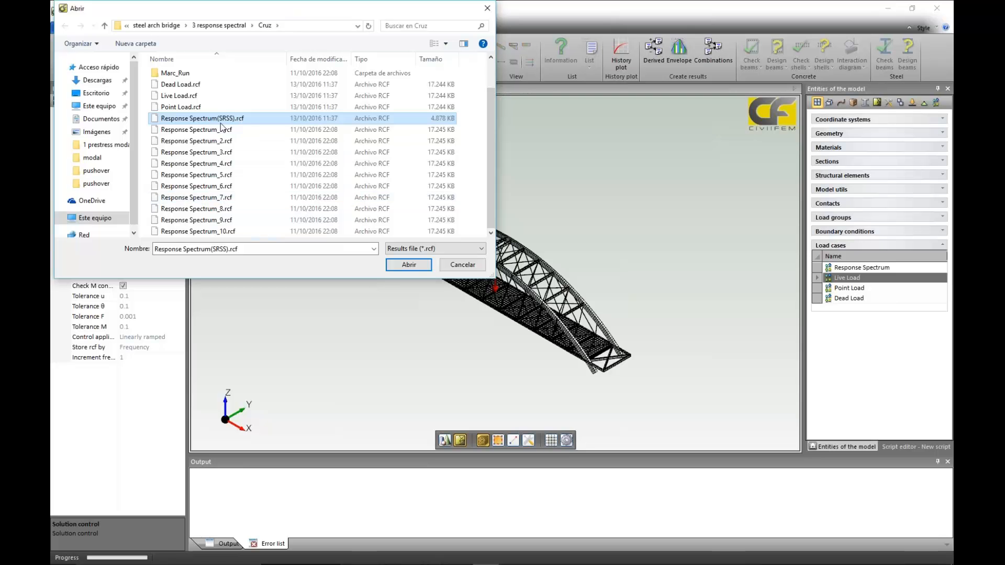
pyautogui.moveTo(492, 166); pyautogui.dragTo(493, 131)
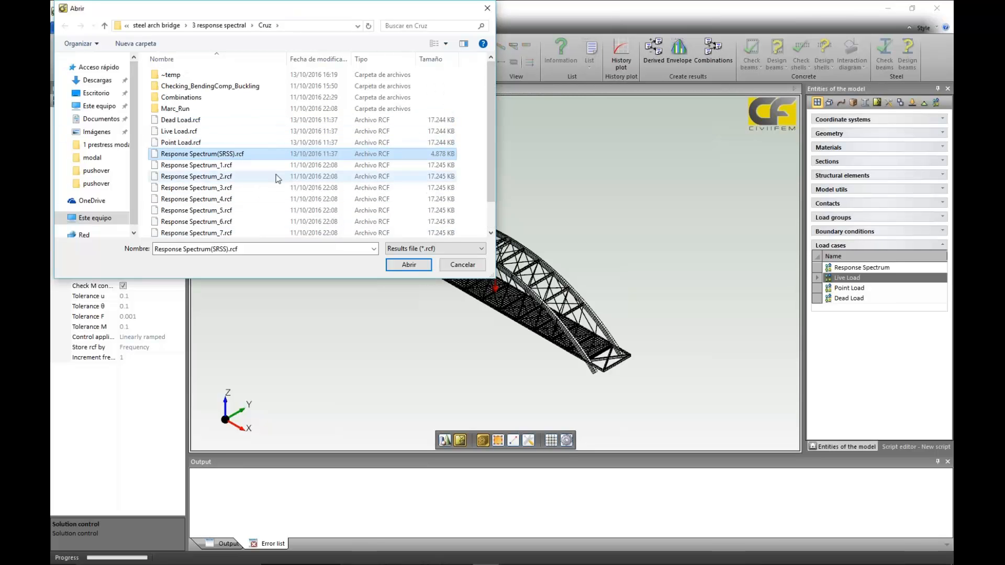
pyautogui.click(409, 266)
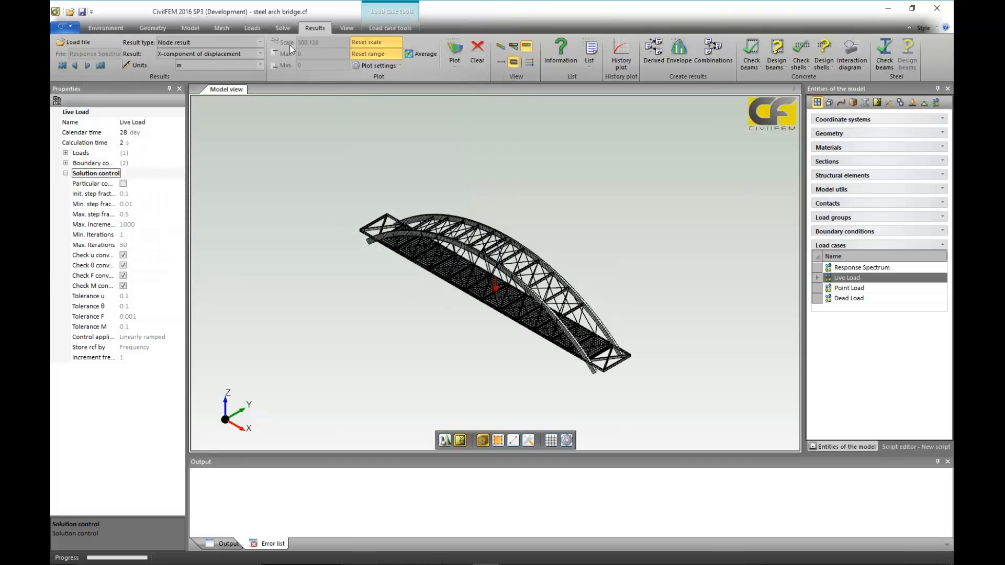
# - Plot the total displacement from the SRSS results on the bridge and change the shape display option
pyautogui.click(260, 53)
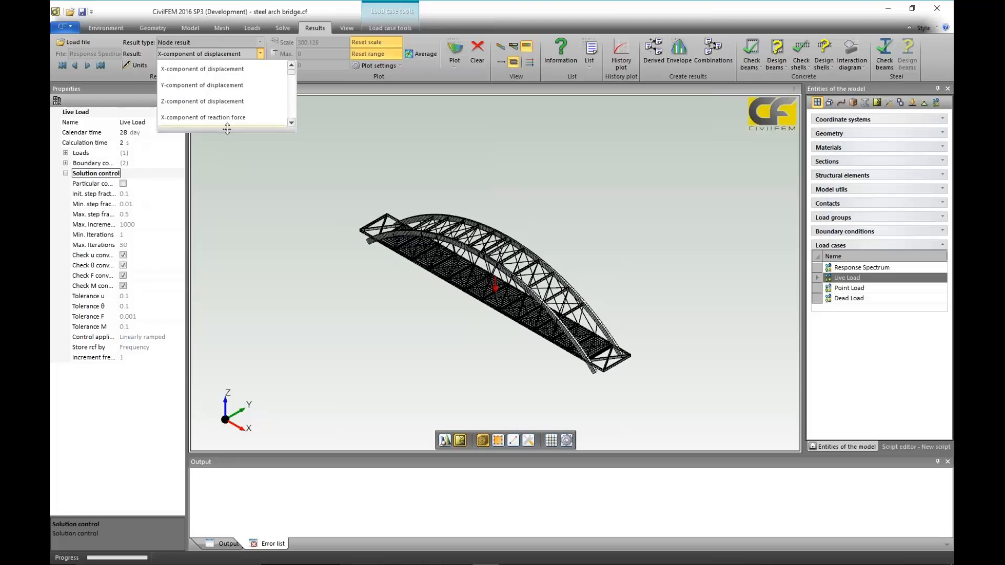
pyautogui.moveTo(227, 129); pyautogui.dragTo(228, 386)
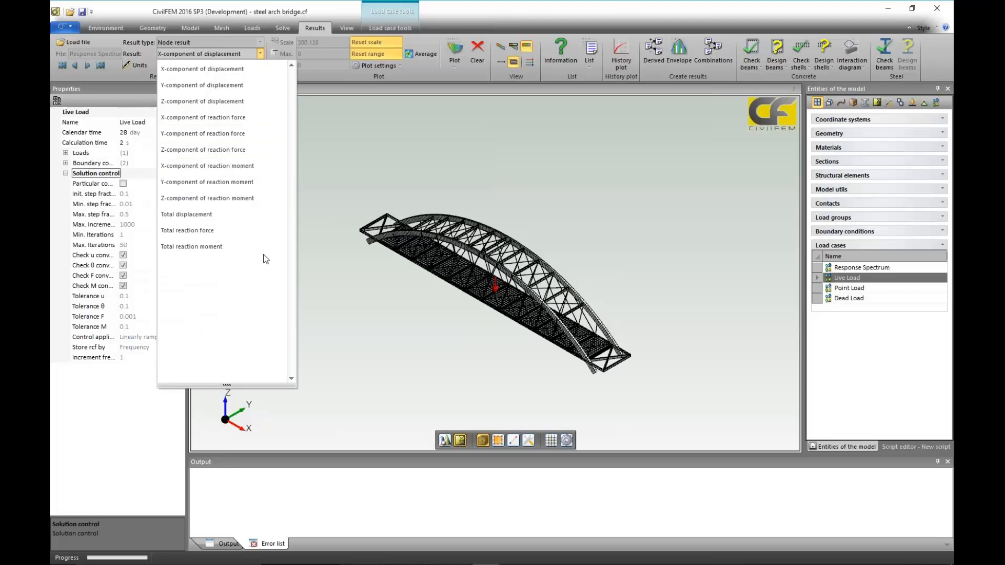
pyautogui.click(213, 215)
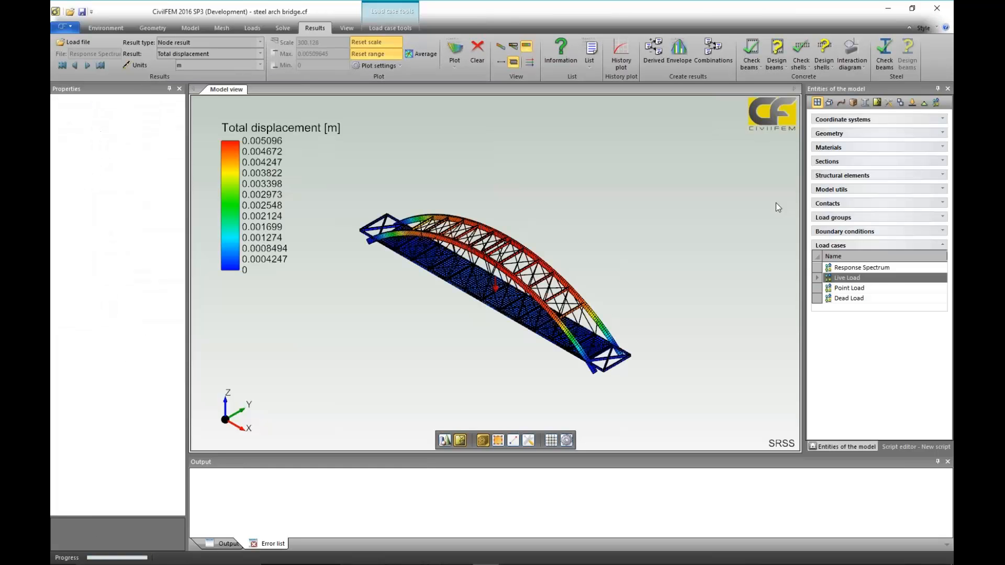
pyautogui.click(502, 45)
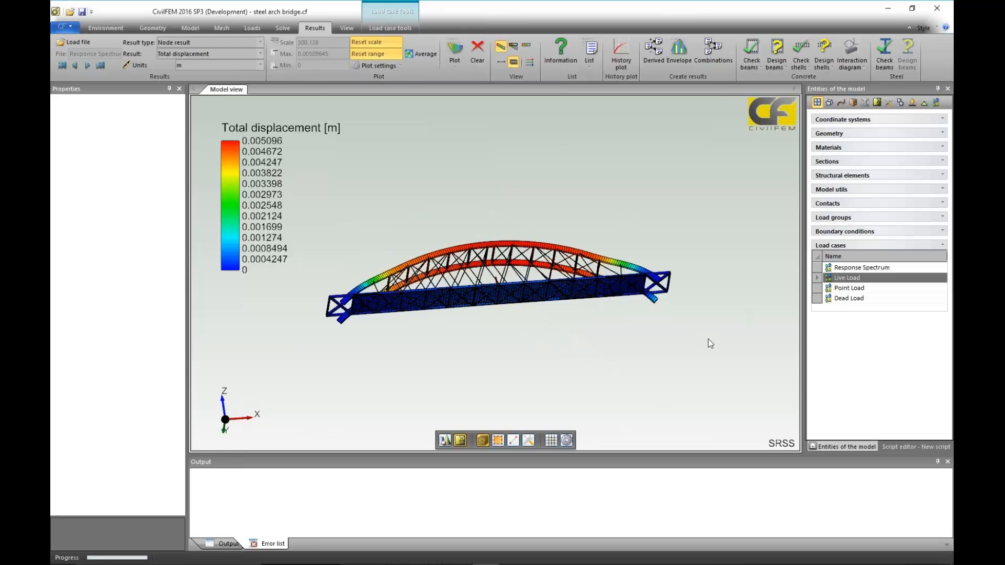
pyautogui.moveTo(708, 339); pyautogui.dragTo(723, 293, button='middle')
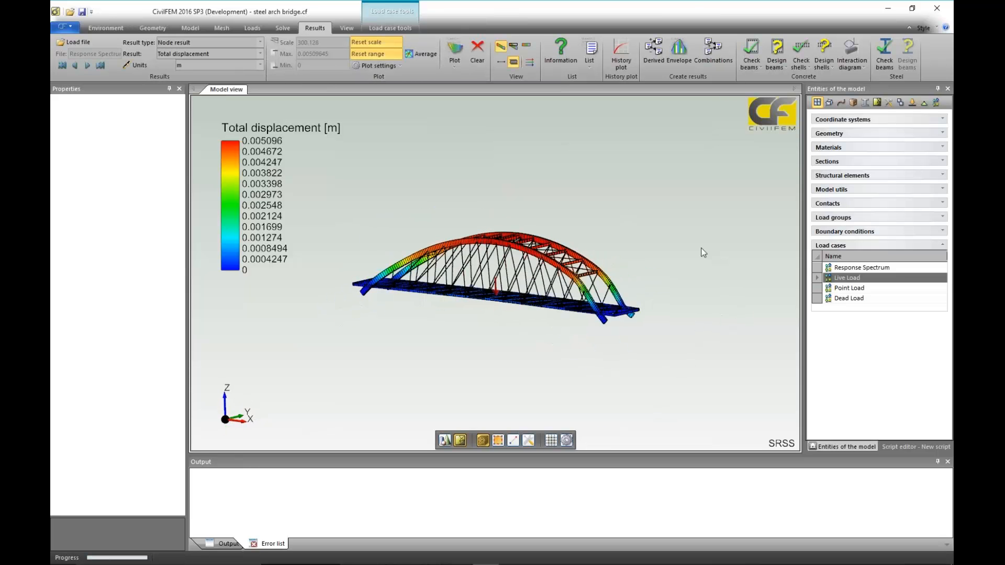
pyautogui.moveTo(701, 249); pyautogui.dragTo(663, 268, button='middle')
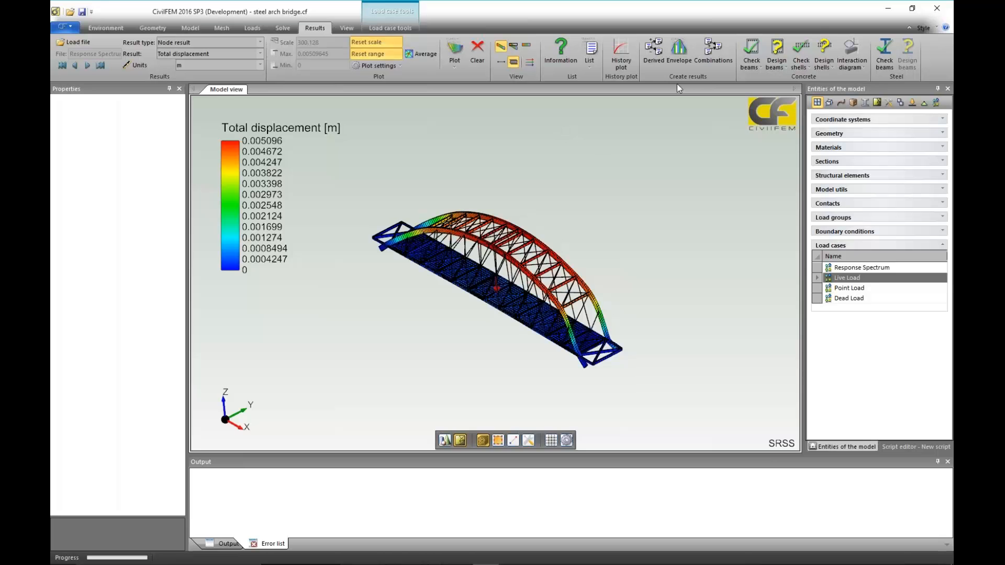
# - Start a user combination and load the results files Dead Load.rcf, Live Load.rcf, Point Load.rcf and Response Spectrum(SRSS).rcf
pyautogui.click(714, 52)
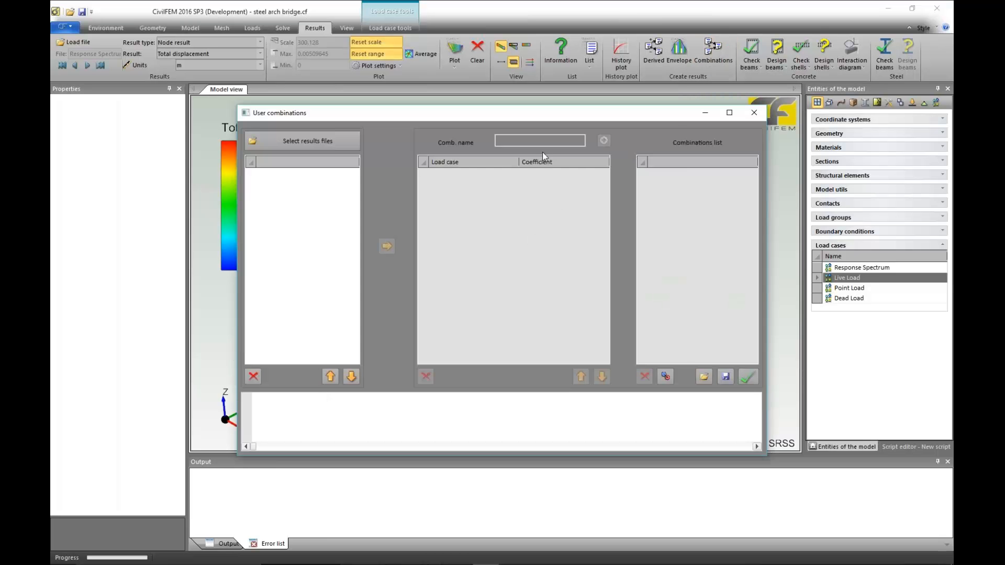
pyautogui.click(303, 141)
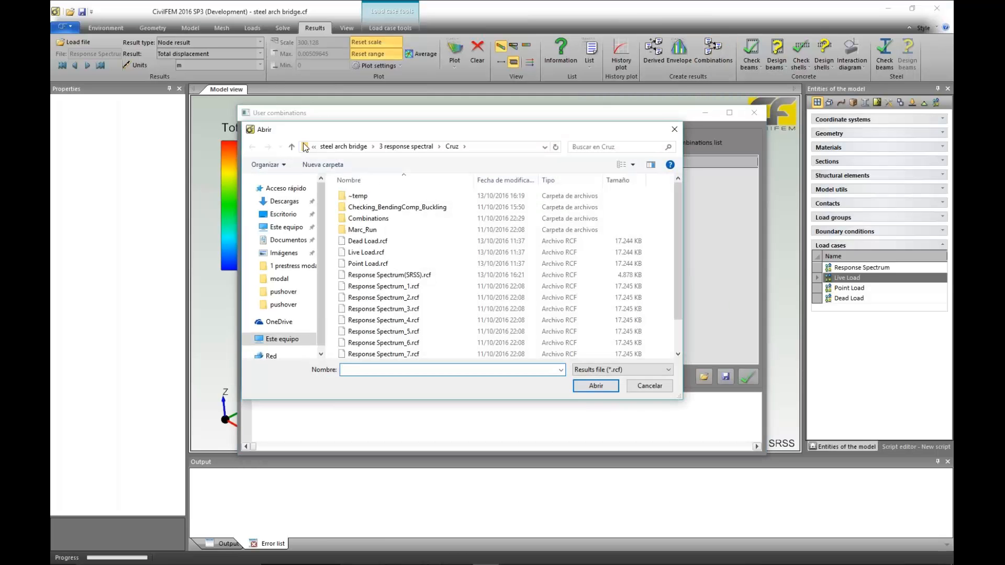
pyautogui.click(362, 245)
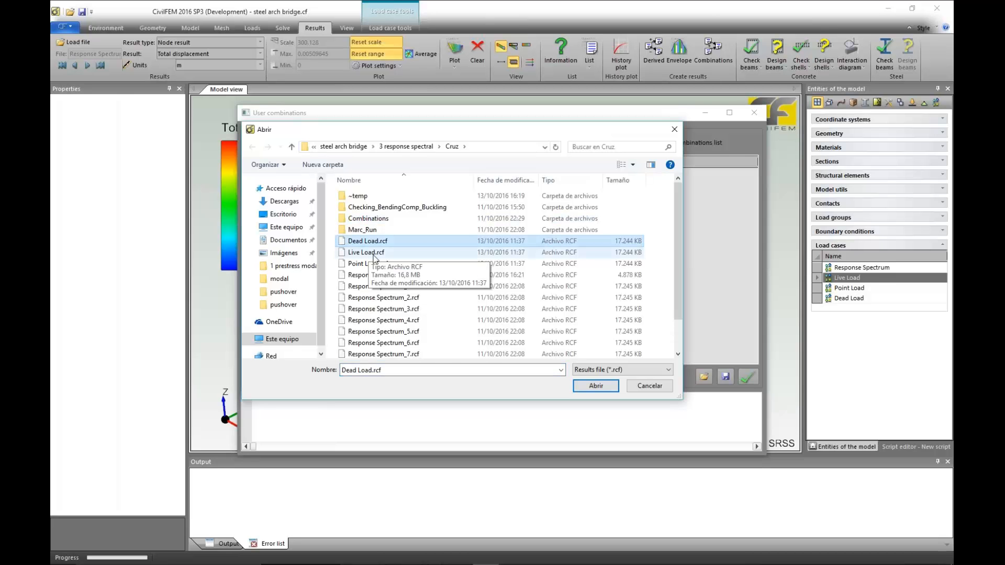
pyautogui.keyDown('ctrl'); pyautogui.click(367, 254); pyautogui.keyUp('ctrl')
pyautogui.keyDown('ctrl'); pyautogui.click(373, 264); pyautogui.keyUp('ctrl')
pyautogui.keyDown('ctrl'); pyautogui.click(376, 275); pyautogui.keyUp('ctrl')
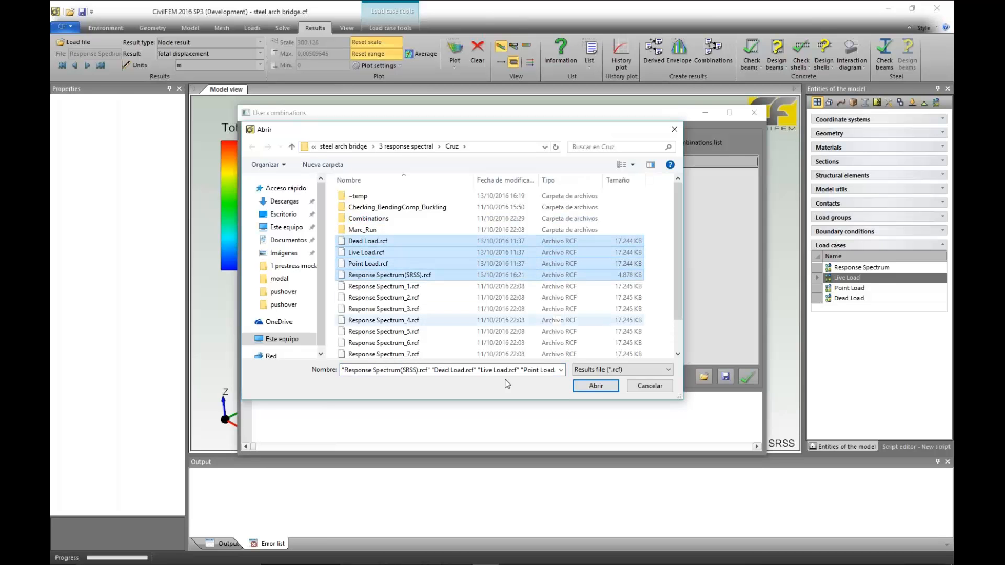
pyautogui.click(599, 388)
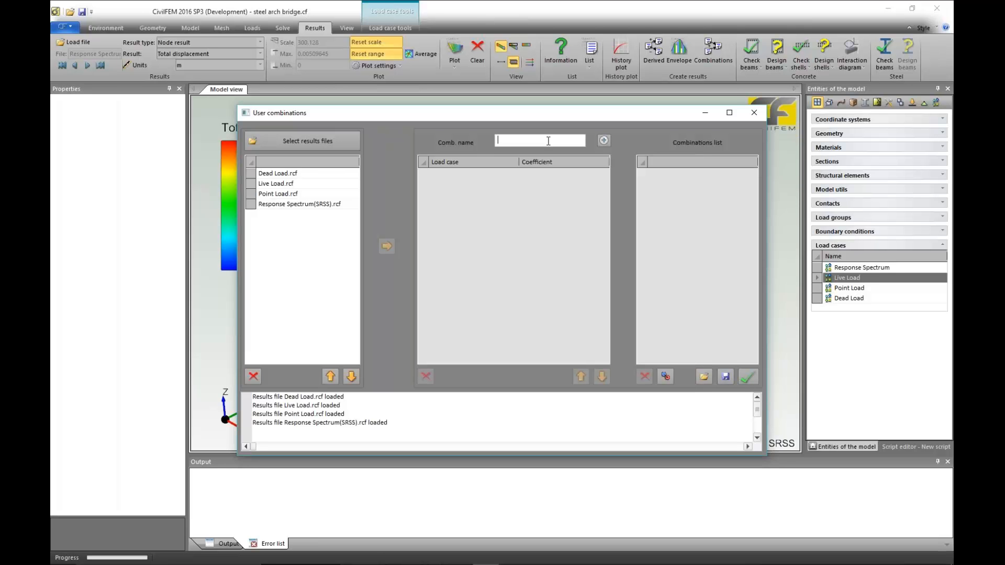
# - Create a combination named "sesimic combination" and add the Dead Load, Live Load and Response Spectrum(SRSS) results to it
pyautogui.write('sesimic combination')
pyautogui.click(606, 140)
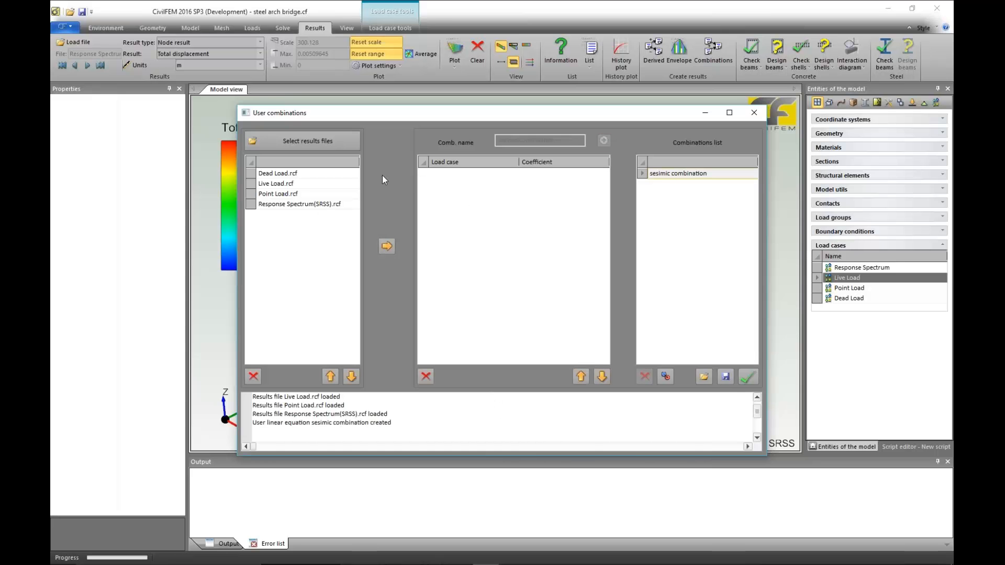
pyautogui.click(287, 174)
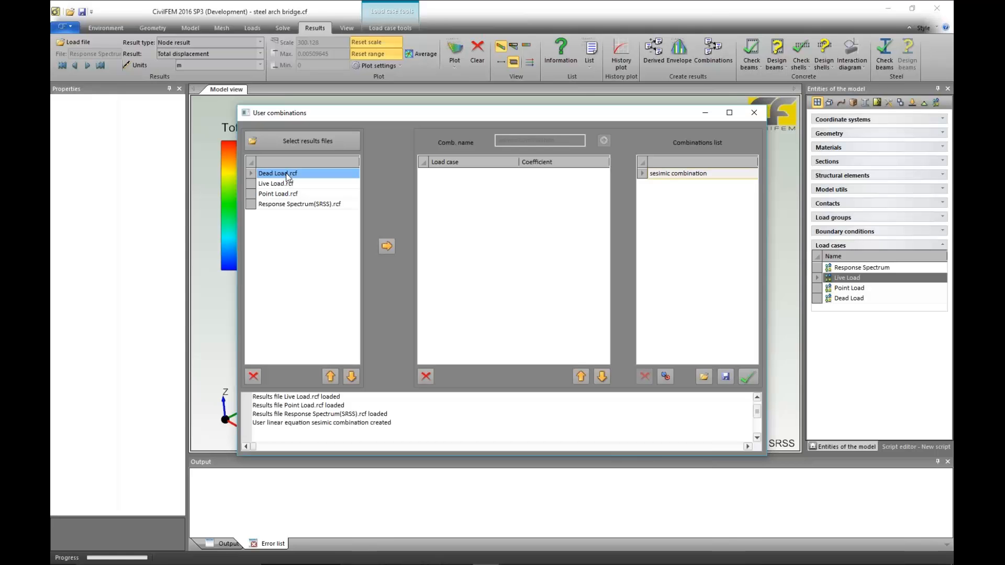
pyautogui.keyDown('ctrl'); pyautogui.click(292, 205); pyautogui.keyUp('ctrl')
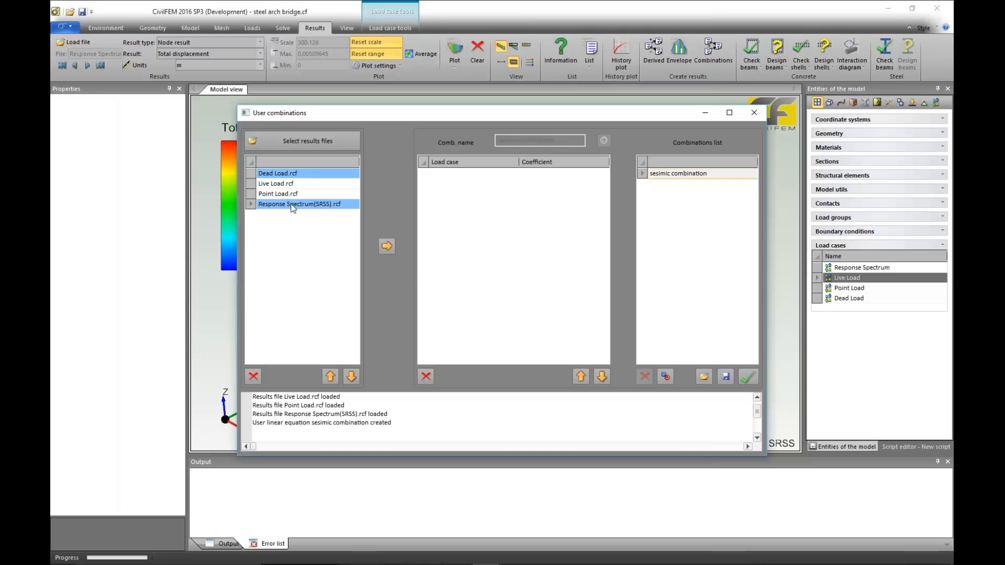
pyautogui.keyDown('ctrl'); pyautogui.click(281, 185); pyautogui.keyUp('ctrl')
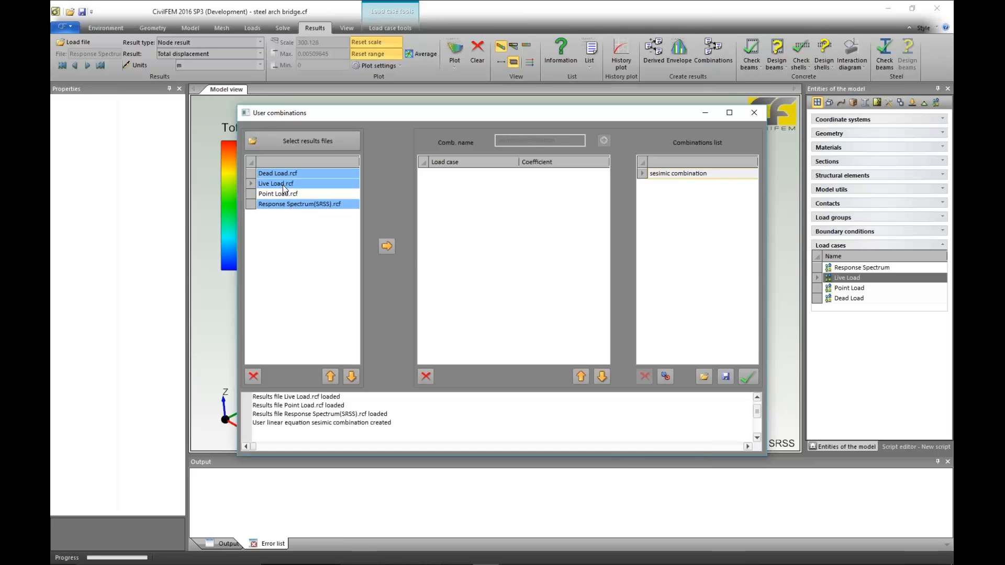
pyautogui.click(386, 246)
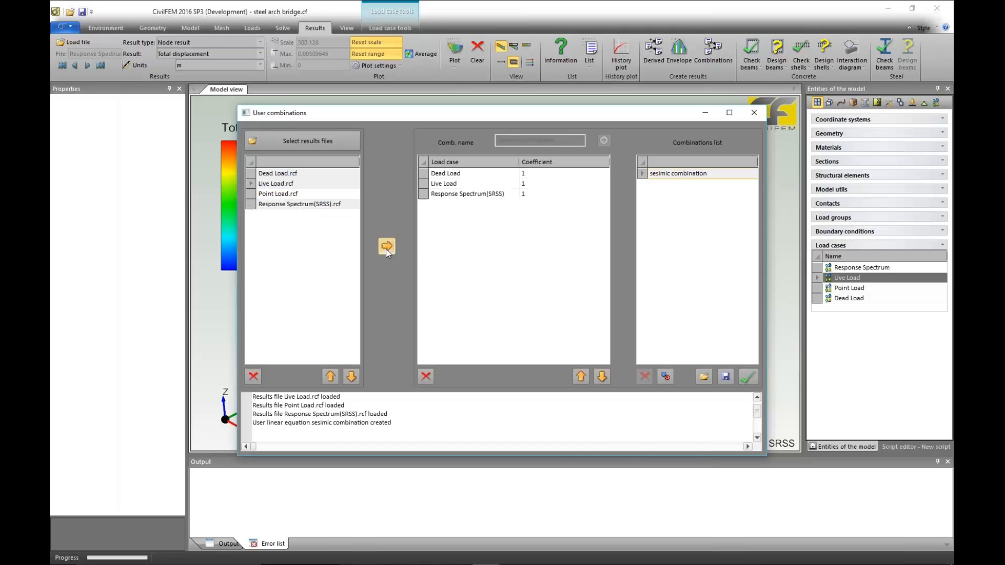
# - Set the combination coefficients to 1 for Dead Load, 0.4 for Live Load and 1 for Response Spectrum(SRSS)
pyautogui.click(530, 176)
pyautogui.write('1')
pyautogui.click(530, 184)
pyautogui.write('0.4')
pyautogui.click(532, 194)
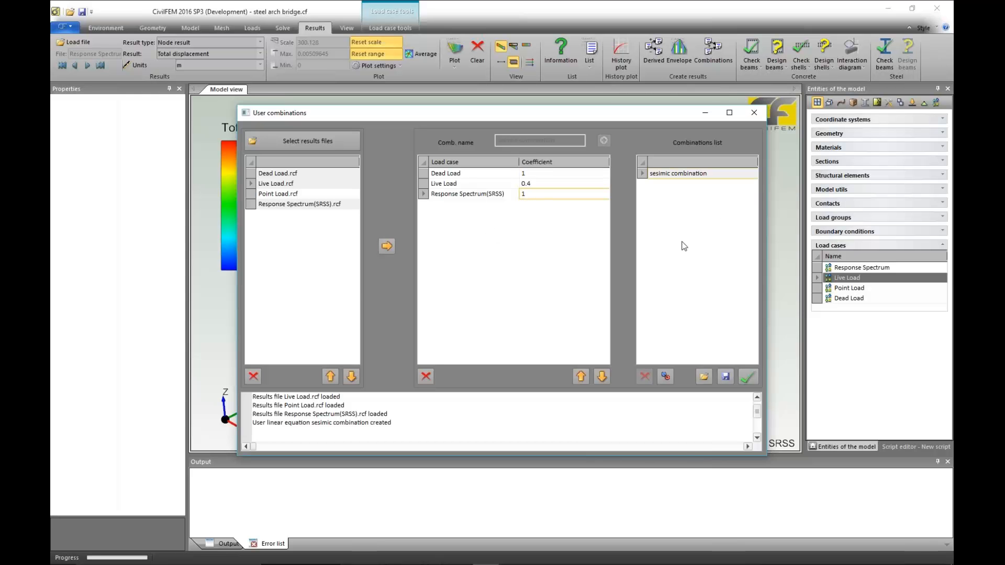
pyautogui.click(306, 306)
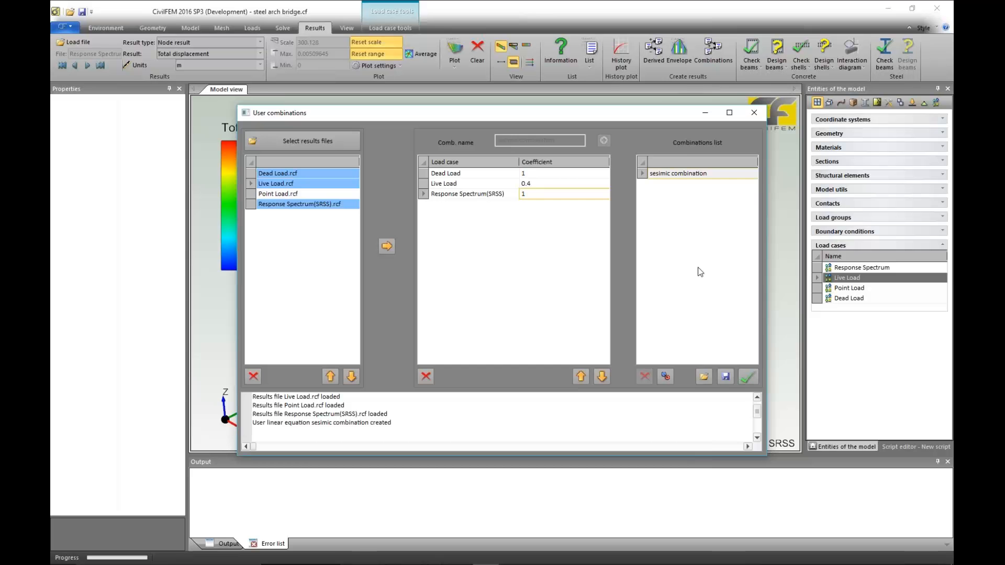
# - Load the user combinations file combinations.uccf from the Combinations folder and delete the "sesimic combination" entry
pyautogui.click(703, 377)
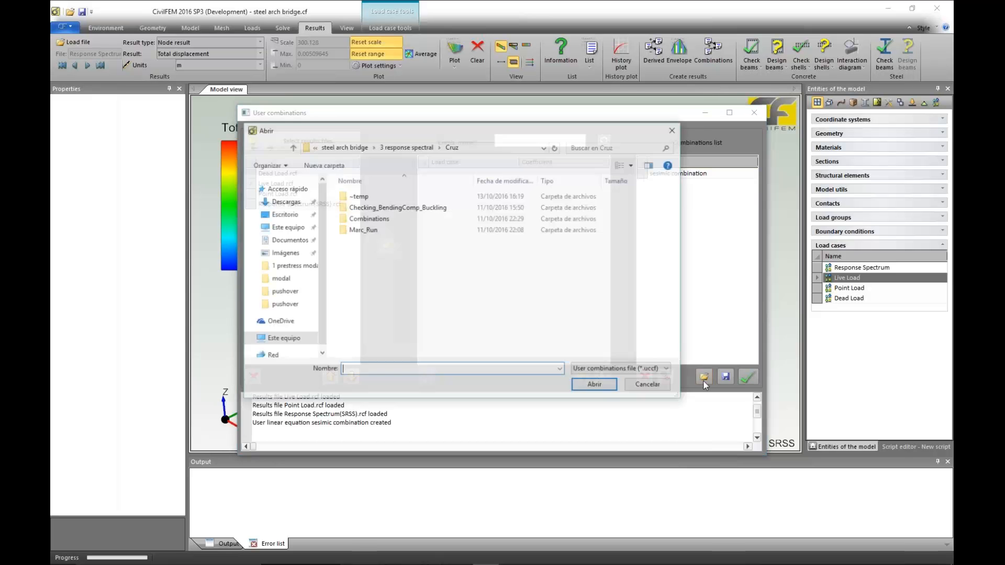
pyautogui.click(344, 218)
pyautogui.doubleClick(343, 218)
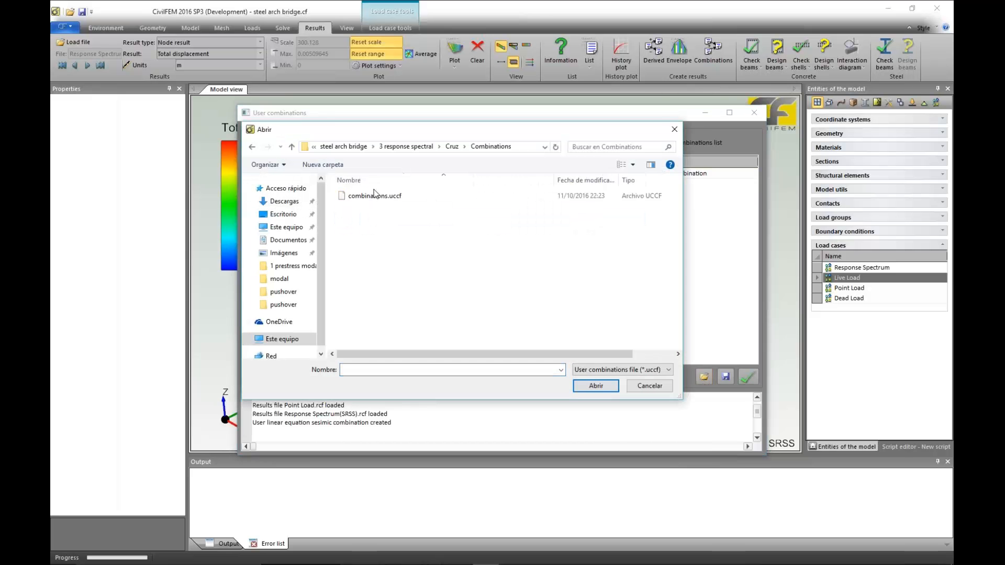
pyautogui.click(375, 196)
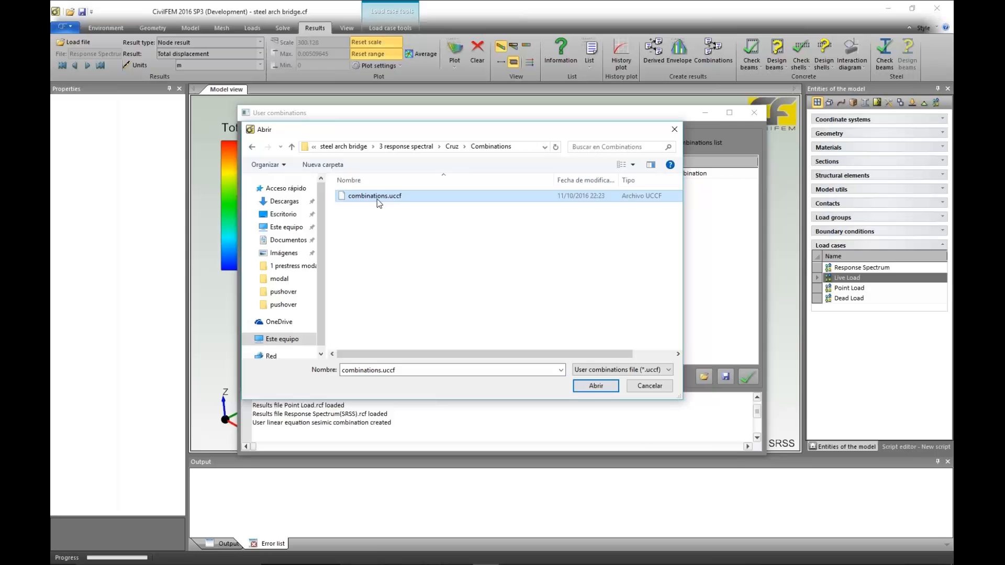
pyautogui.click(593, 387)
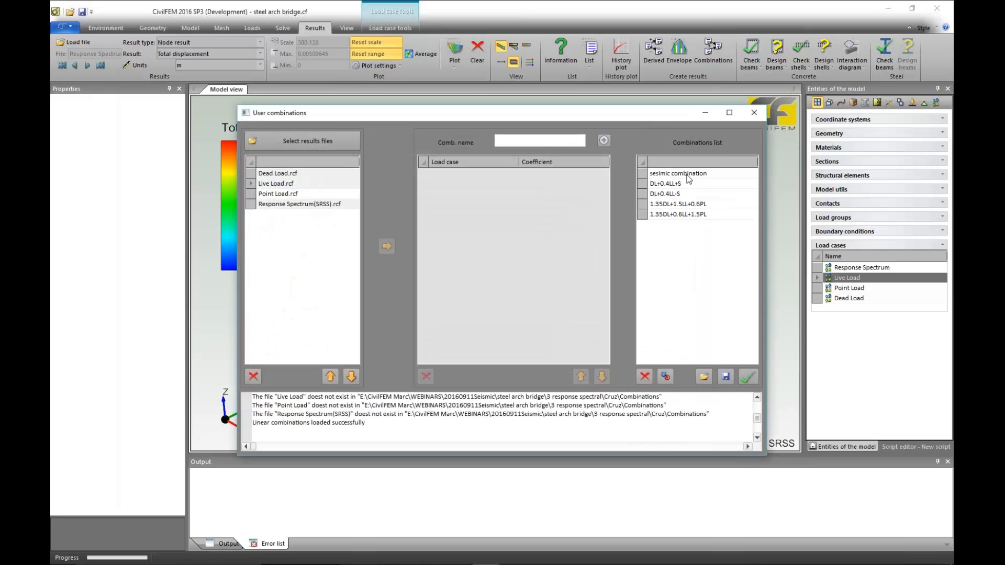
pyautogui.click(668, 173)
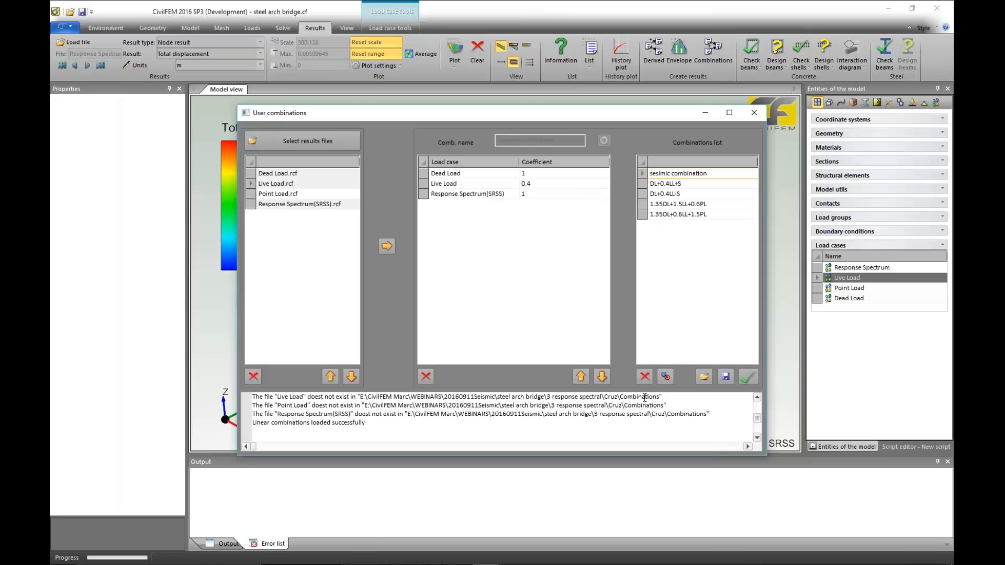
pyautogui.click(644, 377)
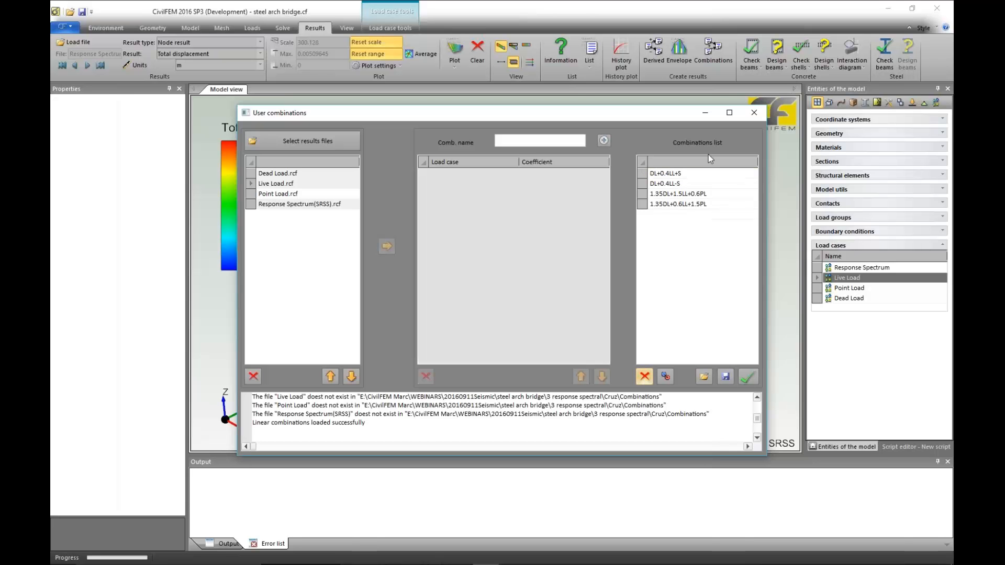
# - Review the load case coefficients of the four loaded combinations and close the user combinations window
pyautogui.click(678, 174)
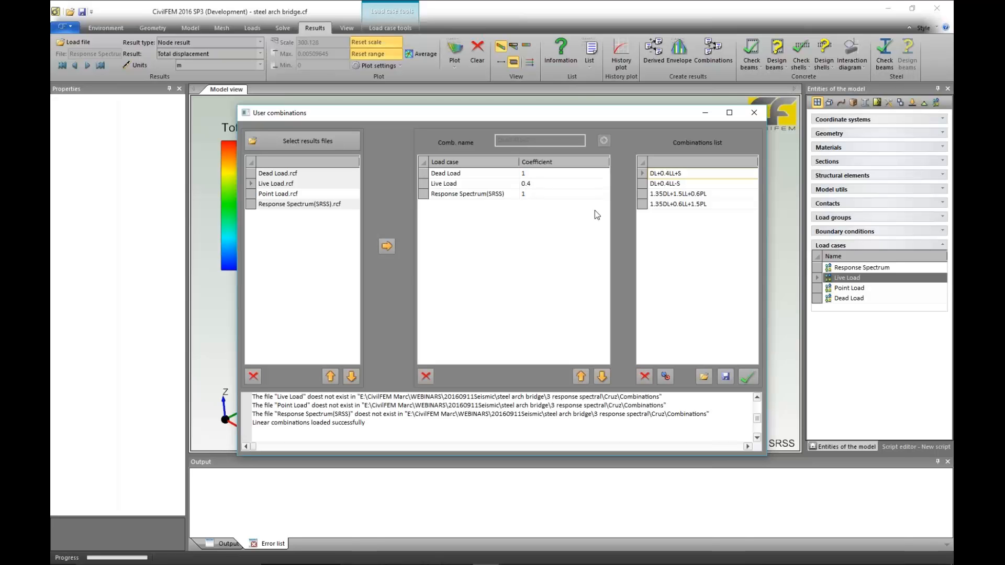
pyautogui.click(675, 184)
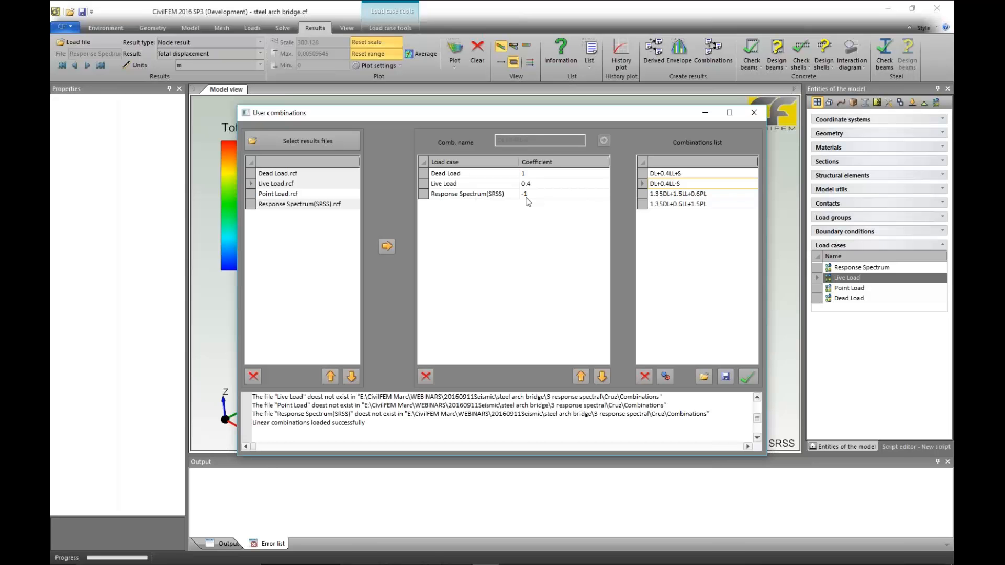
pyautogui.click(678, 195)
pyautogui.click(679, 202)
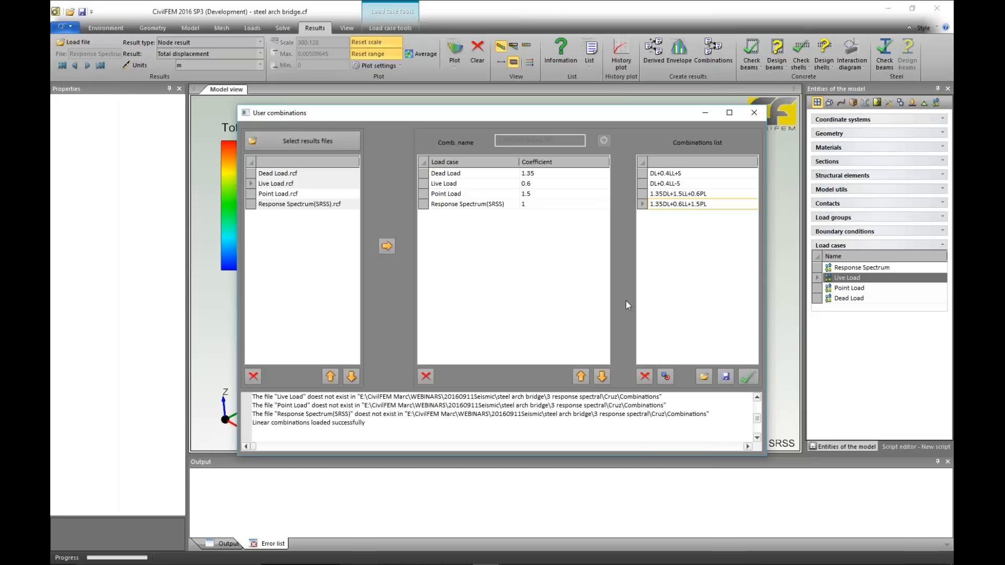
pyautogui.click(754, 113)
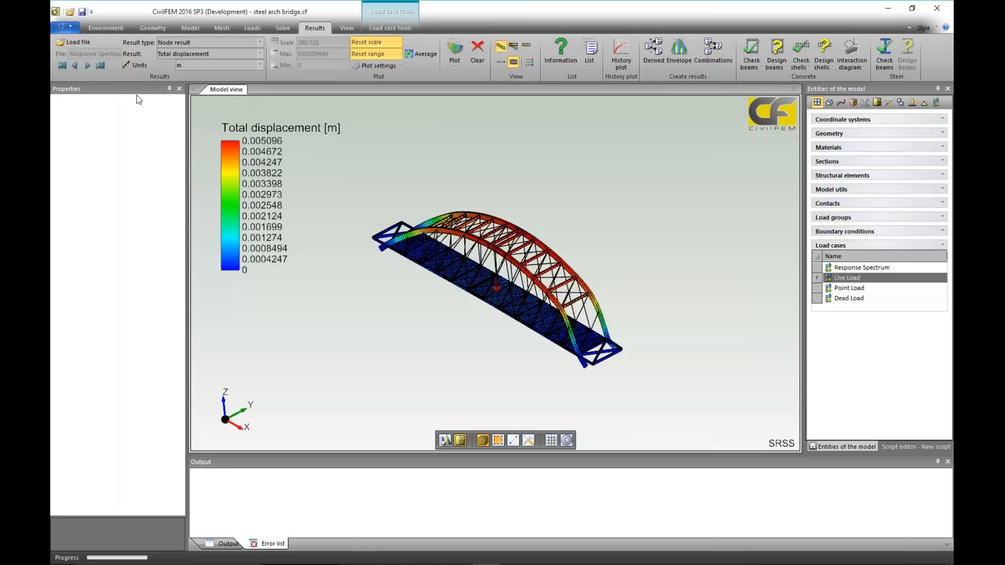
# - Load the combined results file DL+0.4LL+S.rcf from the Combinations folder
pyautogui.click(67, 42)
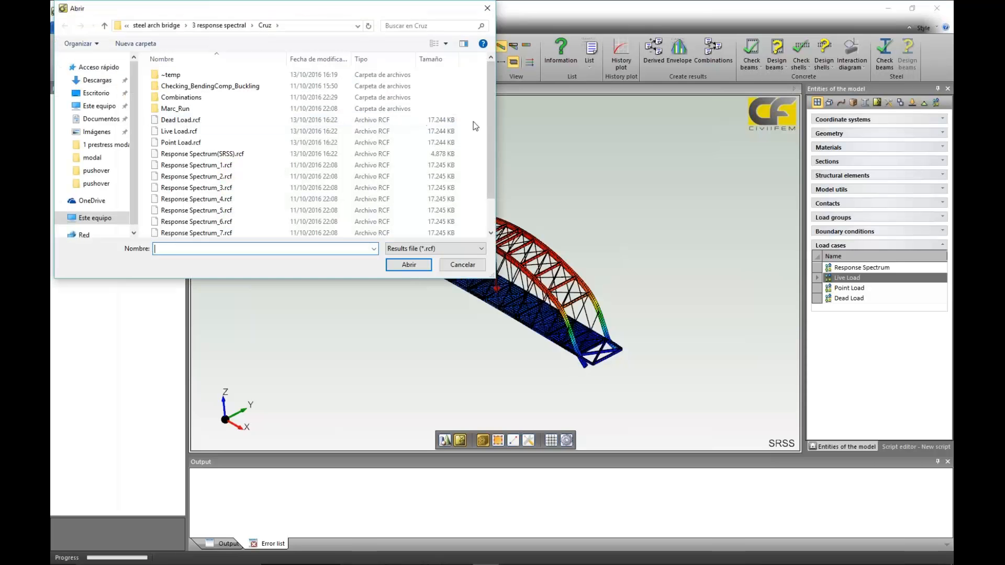
pyautogui.doubleClick(191, 98)
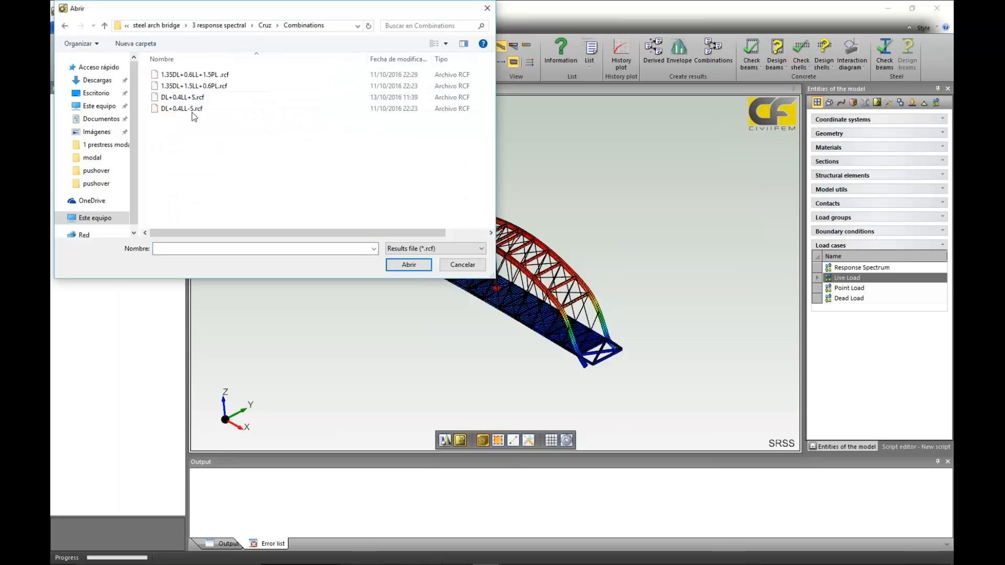
pyautogui.click(178, 99)
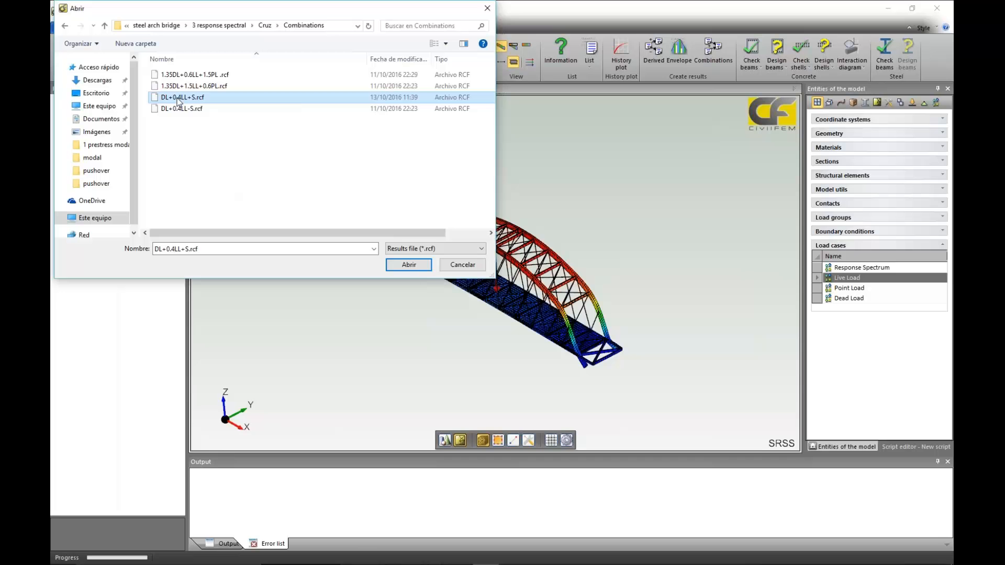
pyautogui.click(410, 265)
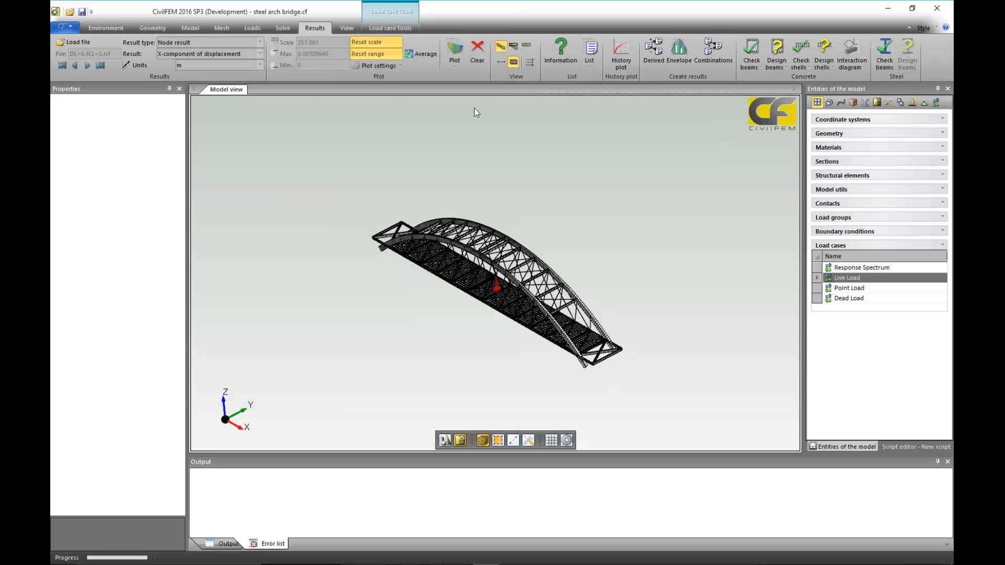
# - Plot the axial force end result of the DL+0.4LL+S combination on the bridge
pyautogui.click(260, 41)
pyautogui.click(228, 74)
pyautogui.click(259, 53)
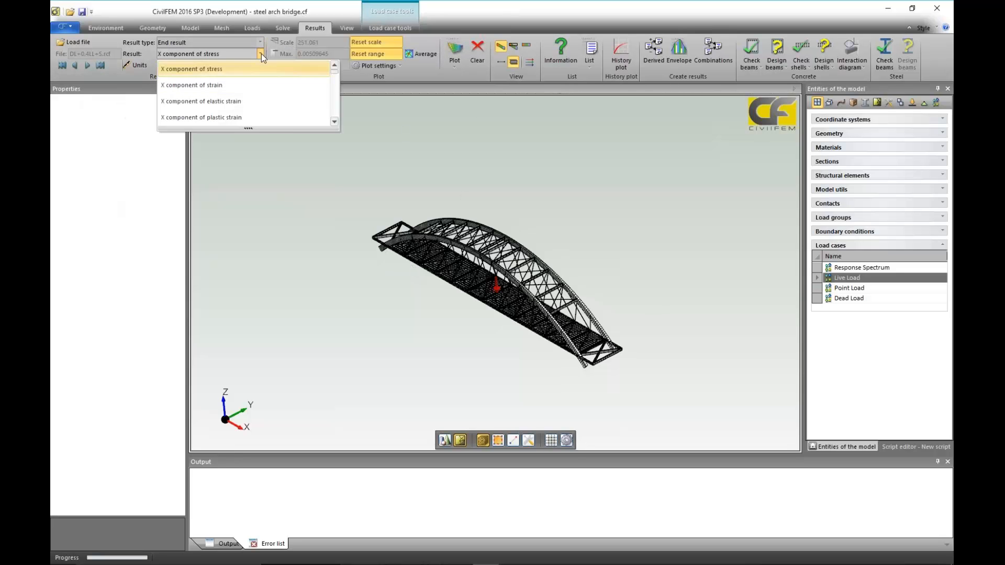
pyautogui.moveTo(250, 129); pyautogui.dragTo(248, 289)
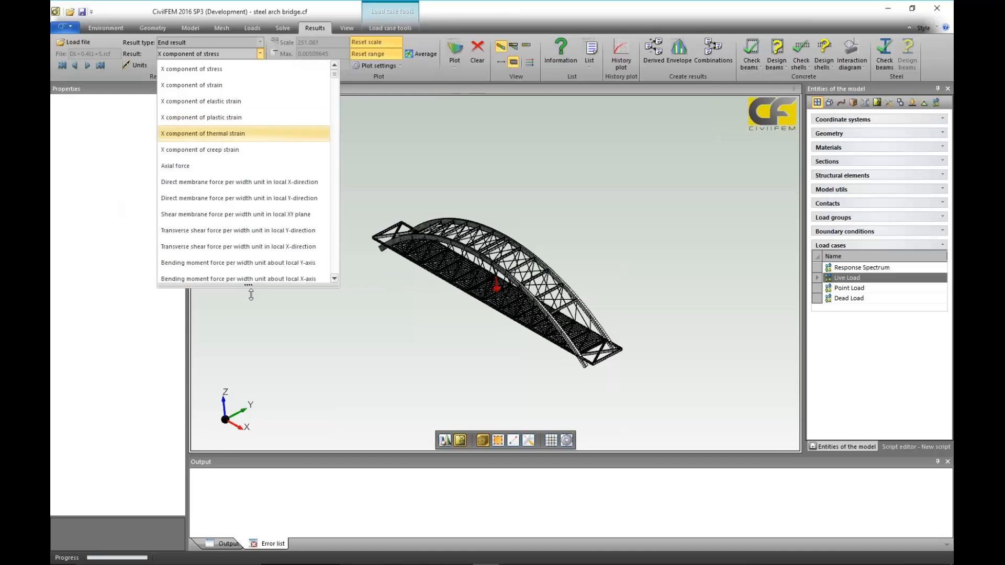
pyautogui.click(202, 171)
pyautogui.click(455, 50)
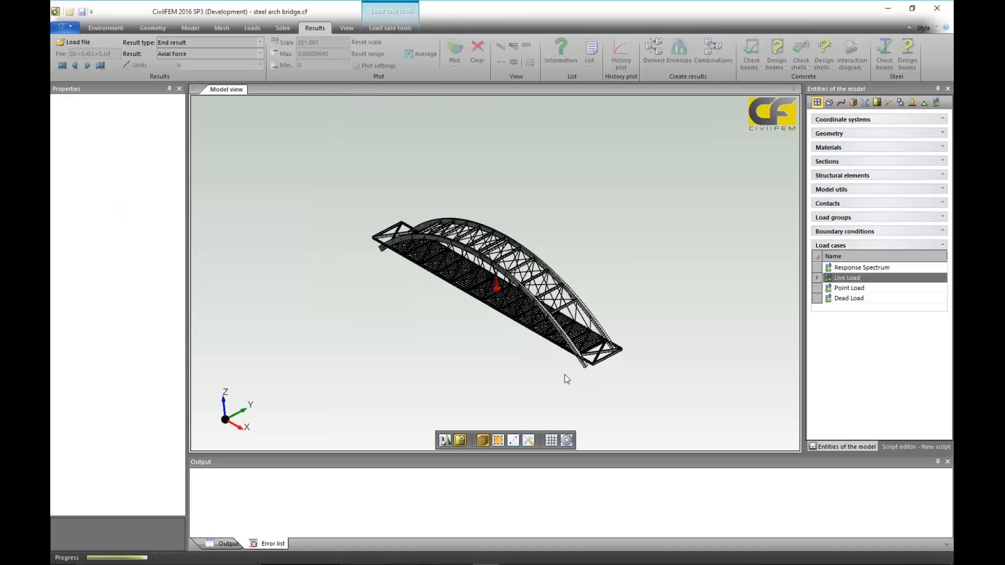
# - Plot the DL+0.4LL+S axial force end result on the bridge as a force diagram along the beams
pyautogui.moveTo(680, 336); pyautogui.dragTo(675, 378, button='middle')
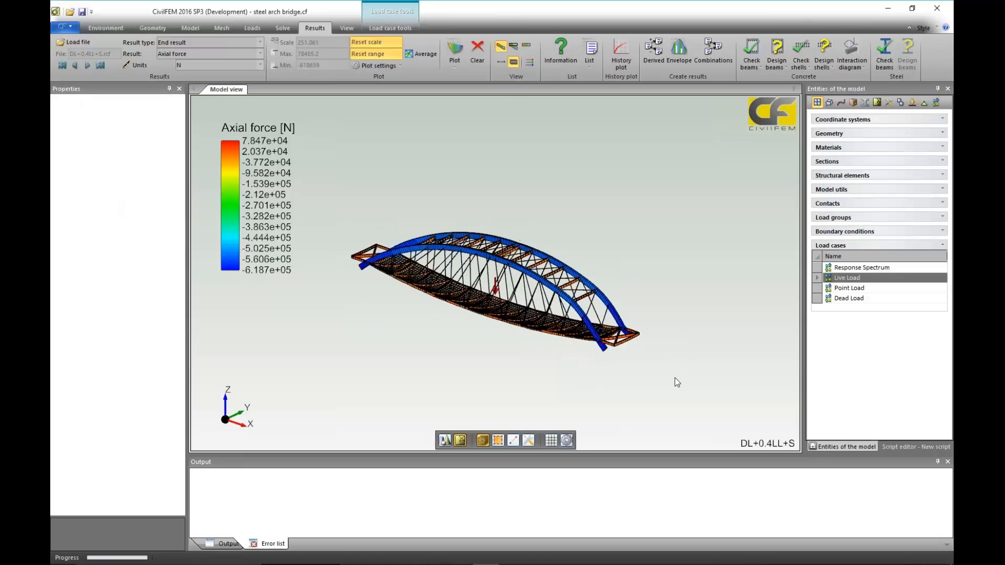
pyautogui.click(527, 46)
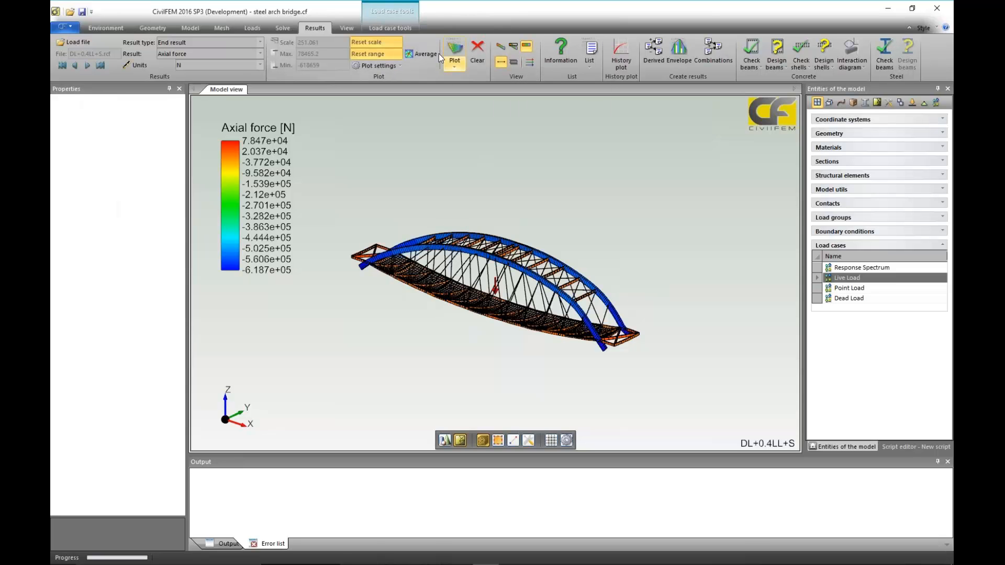
pyautogui.click(454, 52)
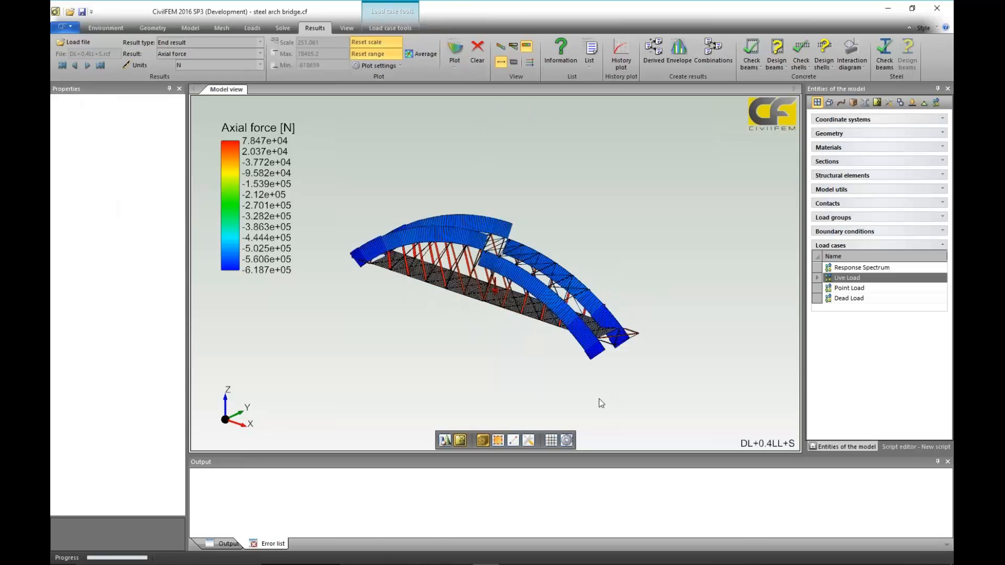
pyautogui.moveTo(598, 398); pyautogui.dragTo(620, 390, button='middle')
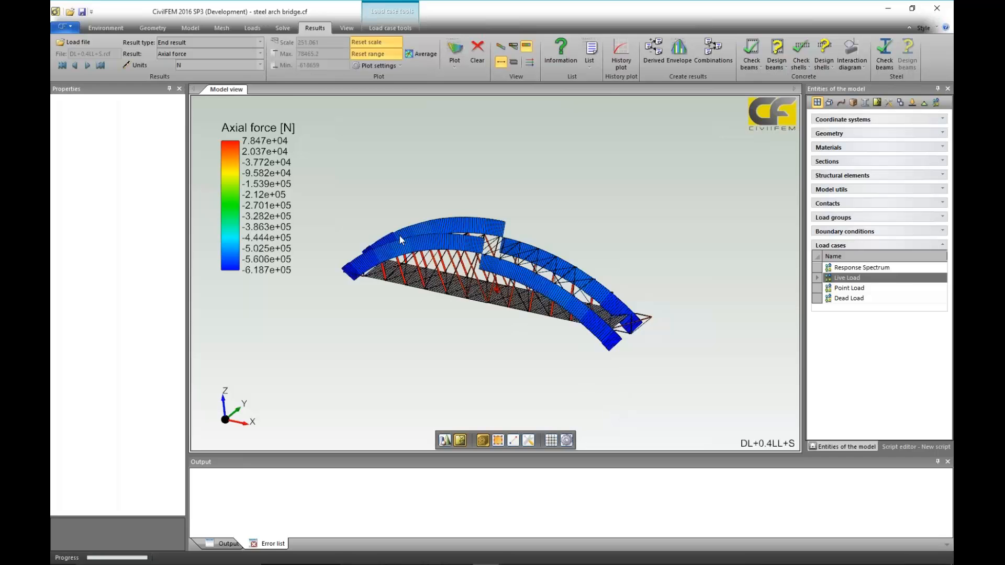
# - Change the axial force units to kN and replot the diagram on the bridge
pyautogui.click(260, 65)
pyautogui.click(251, 97)
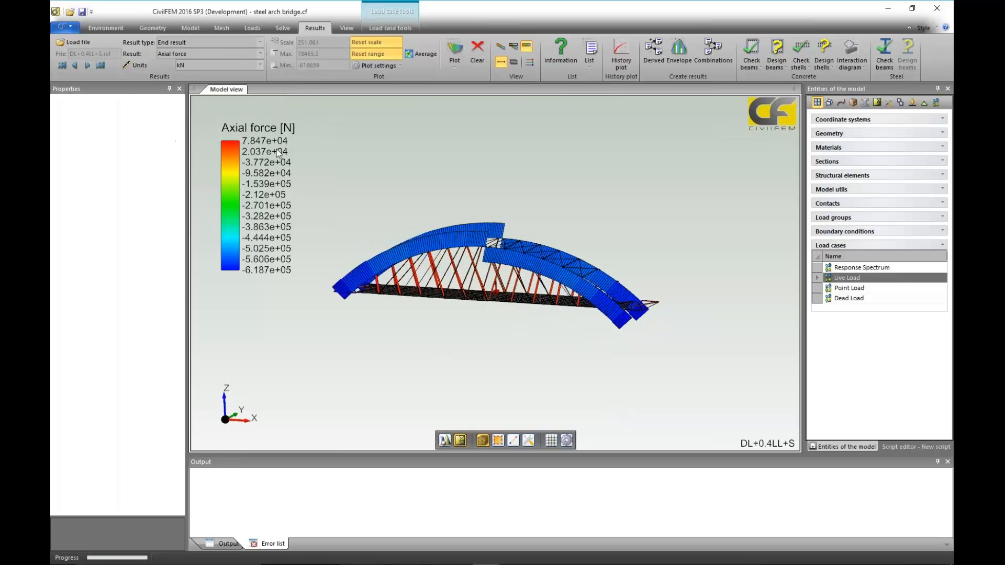
pyautogui.click(455, 50)
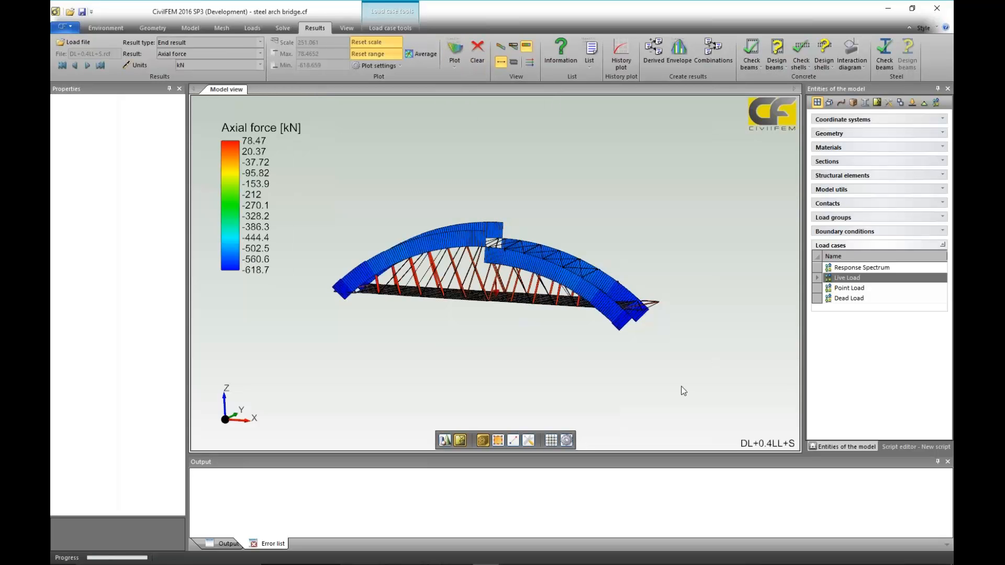
pyautogui.moveTo(681, 386)
pyautogui.mouseDown(button='middle')
pyautogui.moveTo(629, 413)
pyautogui.moveTo(649, 382)
pyautogui.moveTo(664, 384)
pyautogui.mouseUp(button='middle')
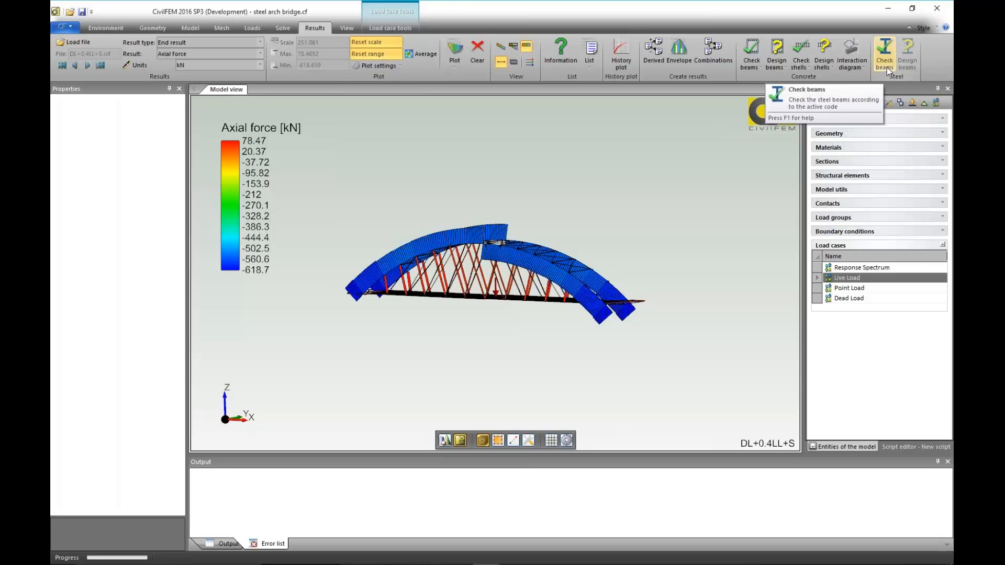
# - Review the full list of available structural steel design codes, keeping Eurocode 3 as the active code
pyautogui.click(116, 29)
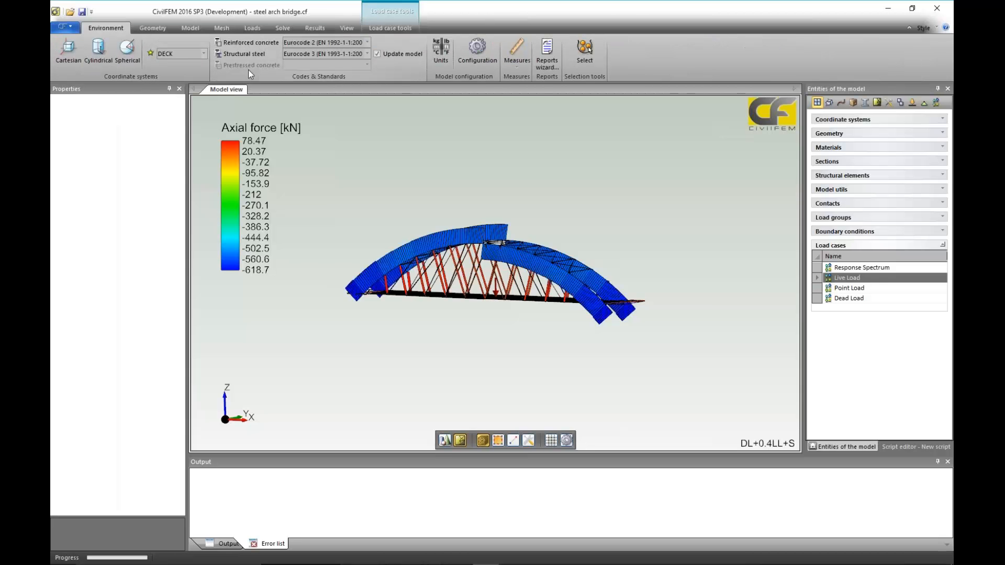
pyautogui.click(367, 54)
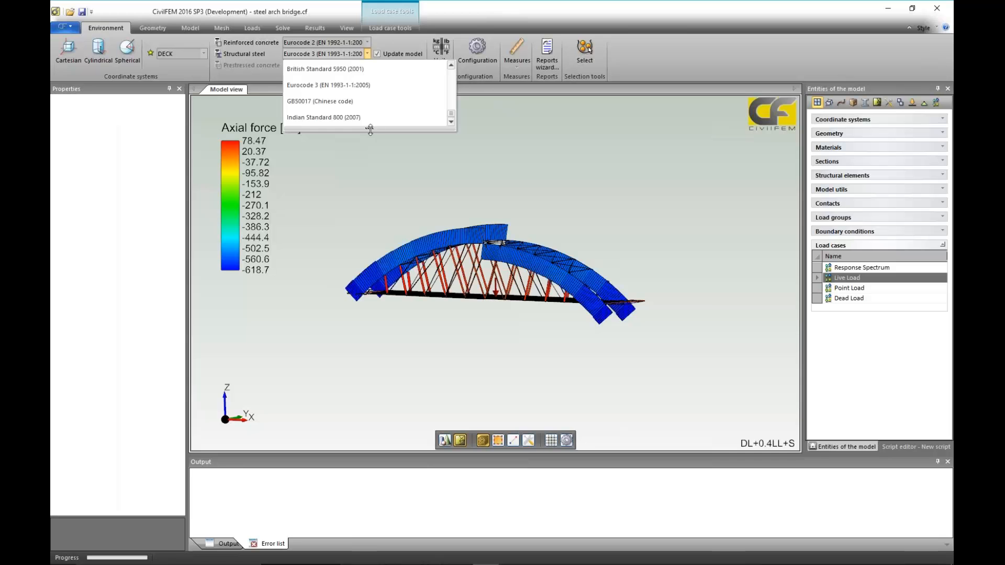
pyautogui.moveTo(370, 133); pyautogui.dragTo(370, 256)
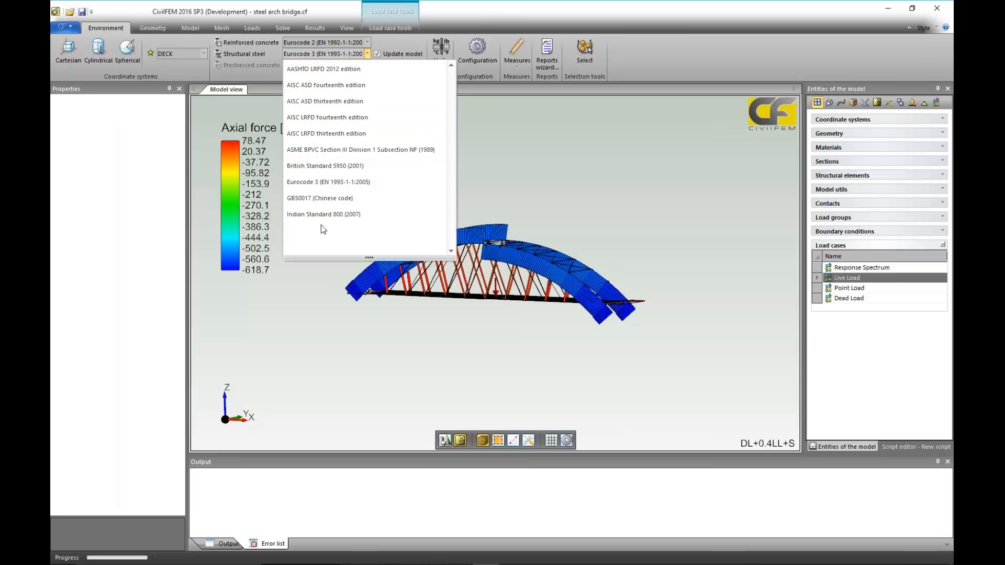
pyautogui.click(668, 52)
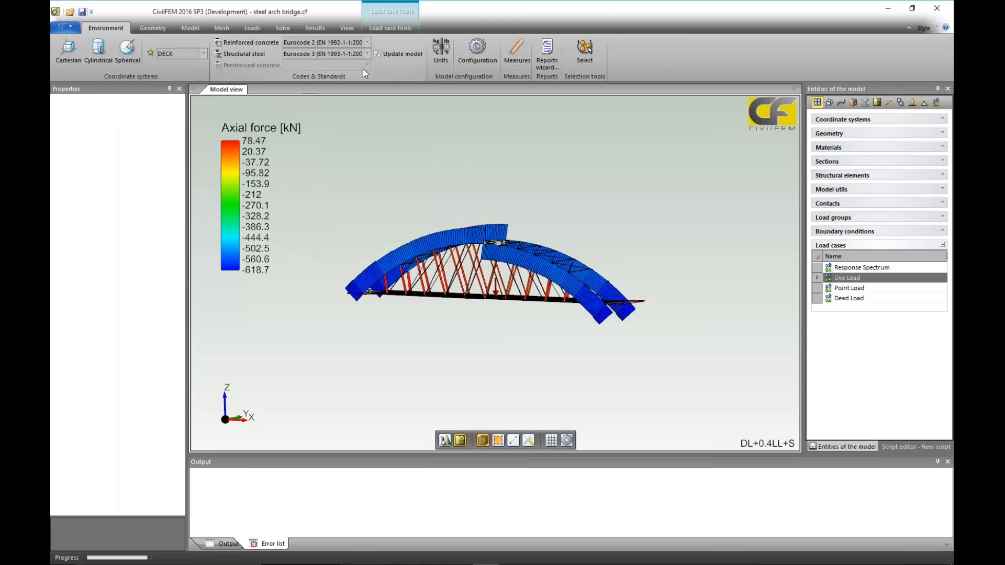
# - Start a steel beam check of the whole model with the loading set to bending and compression buckling
pyautogui.click(322, 29)
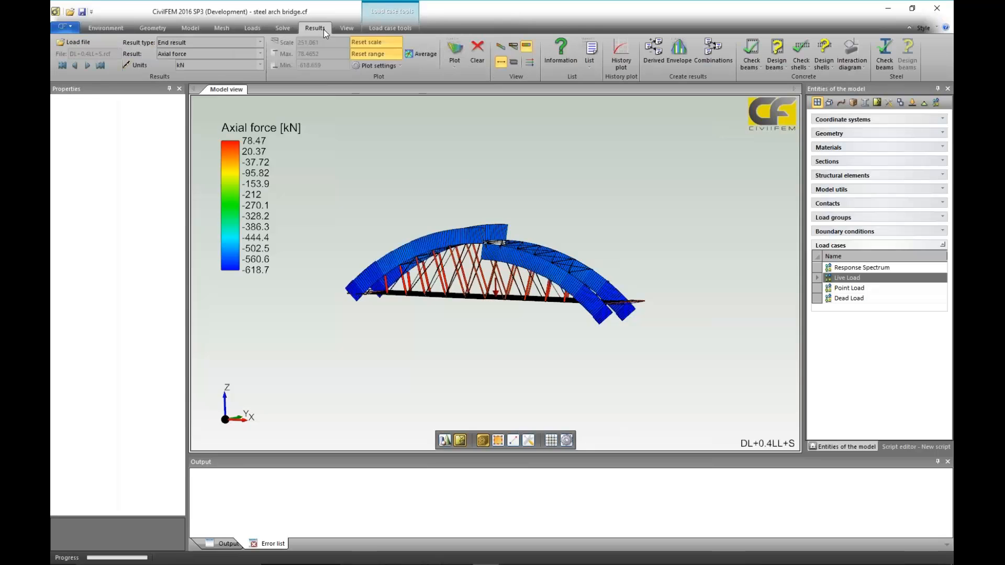
pyautogui.click(889, 58)
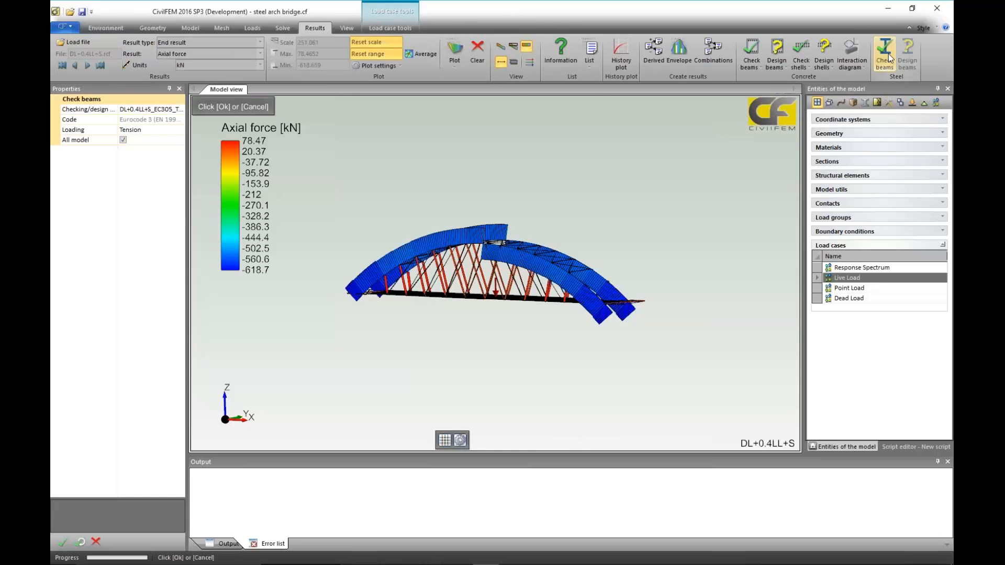
pyautogui.moveTo(186, 190); pyautogui.dragTo(226, 185)
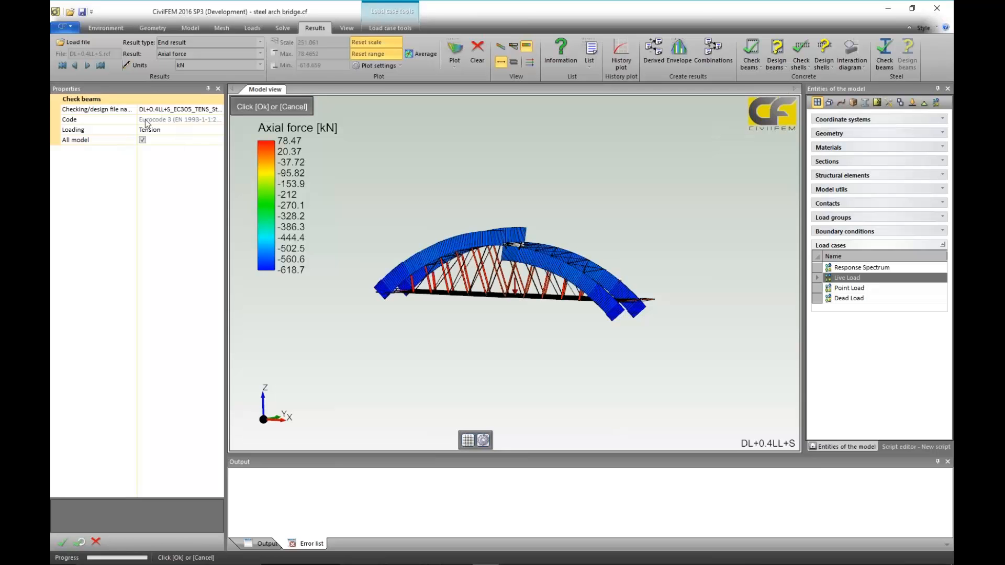
pyautogui.click(174, 131)
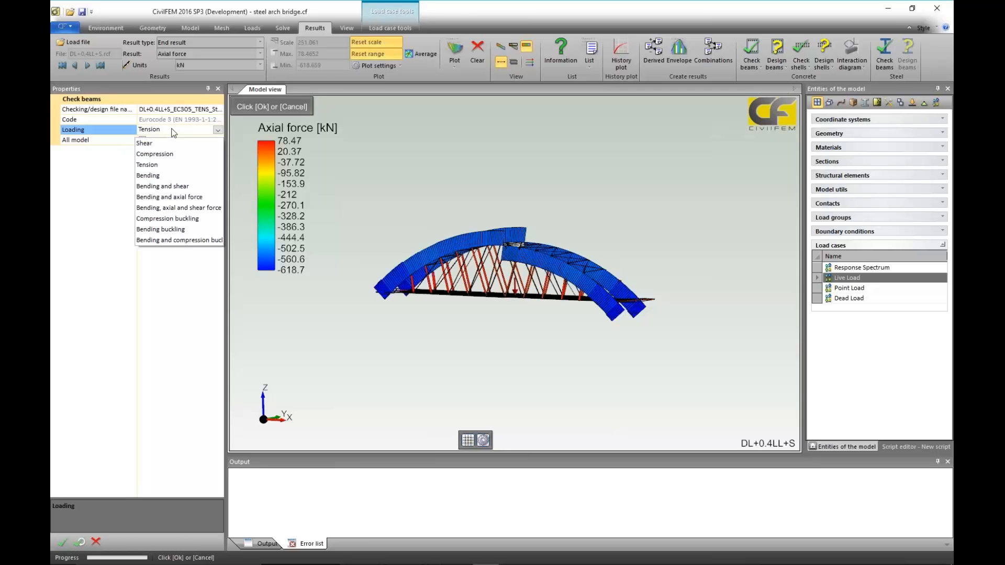
pyautogui.click(181, 241)
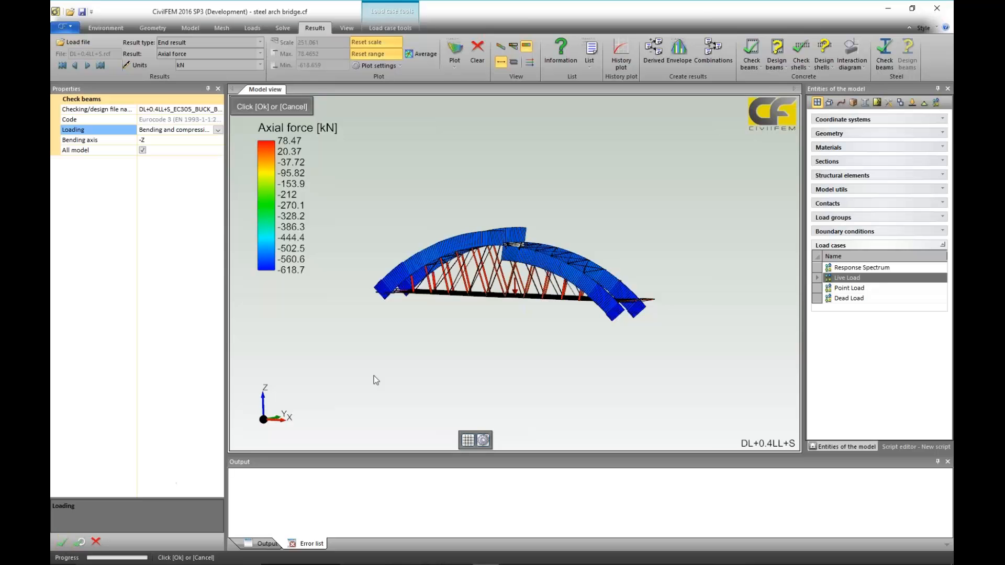
# - Try to load the checking results file 1.35DL+1.5LL+06PL_EC305_BUCK_BEND_COMP_SteelBeamCheck.crcf from the Checking_BendingComp_Buckling folder
pyautogui.click(72, 42)
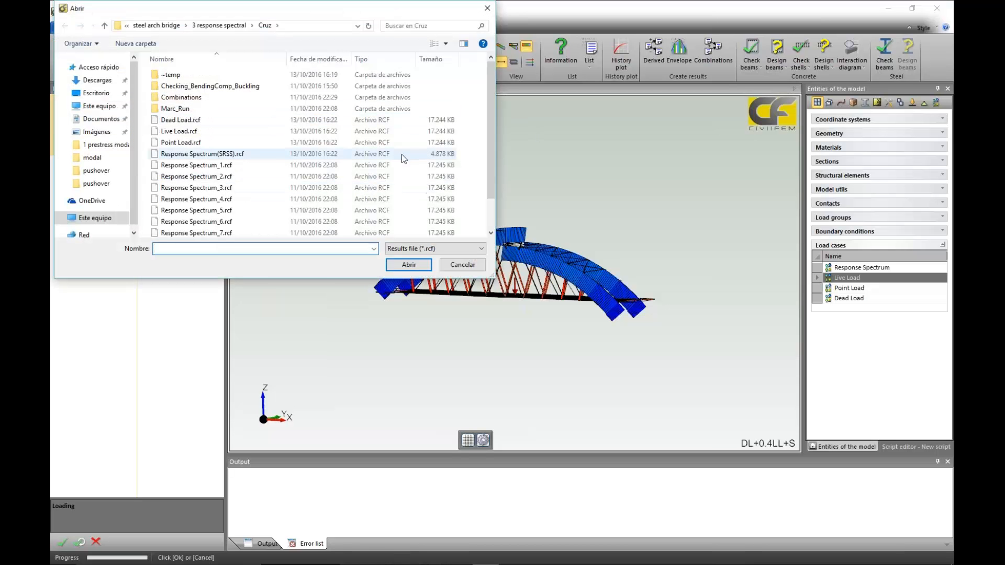
pyautogui.doubleClick(200, 86)
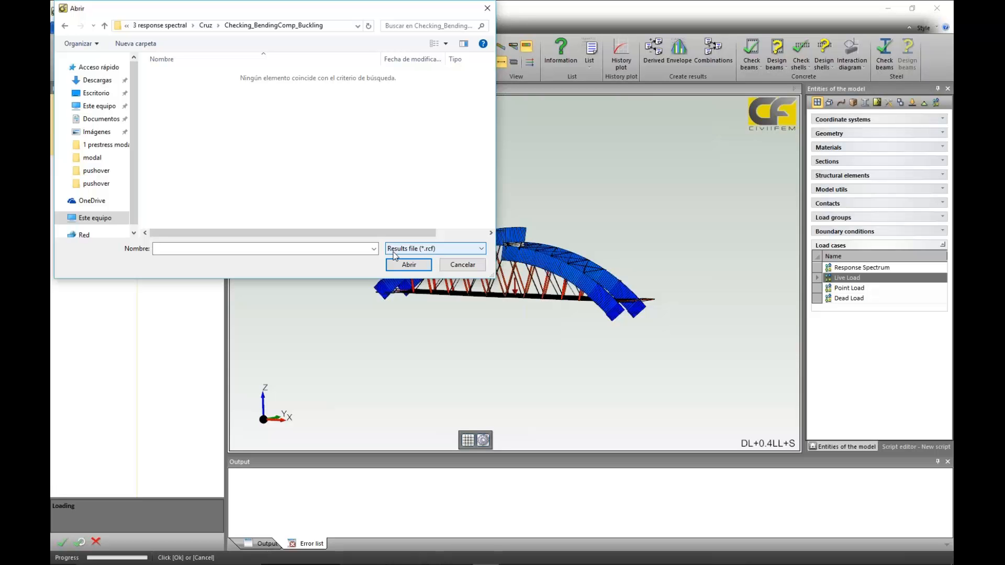
pyautogui.click(481, 251)
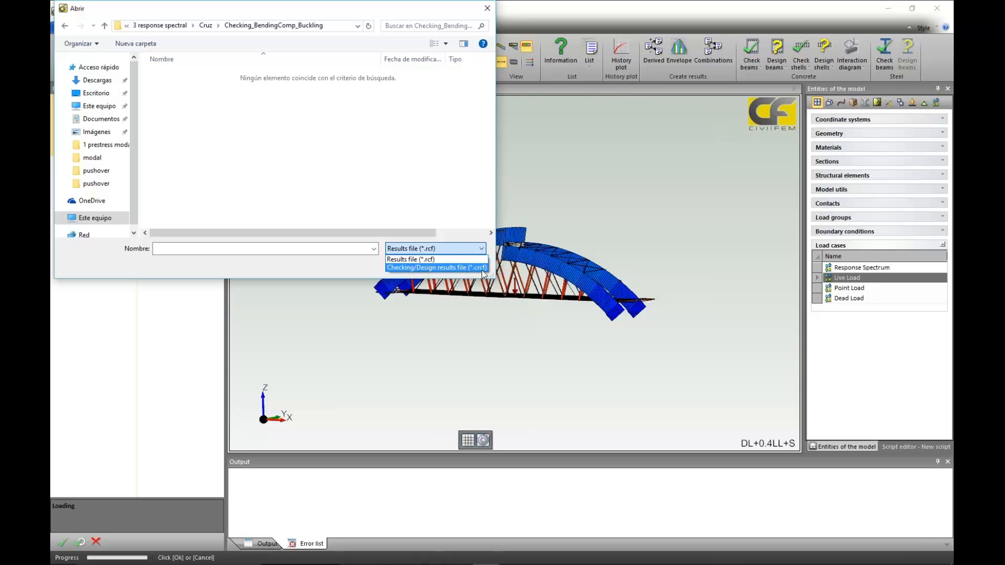
pyautogui.click(481, 269)
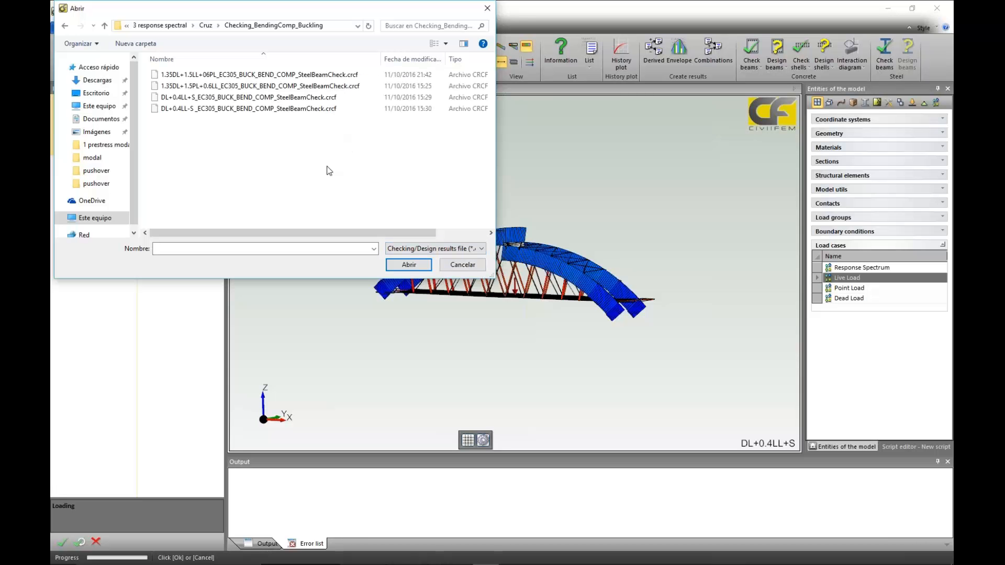
pyautogui.click(286, 74)
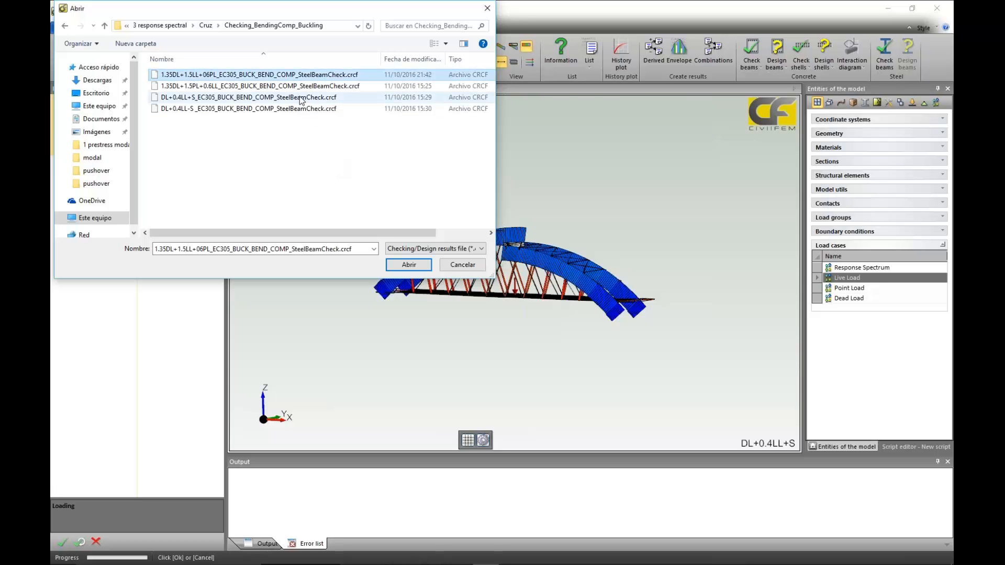
pyautogui.click(410, 267)
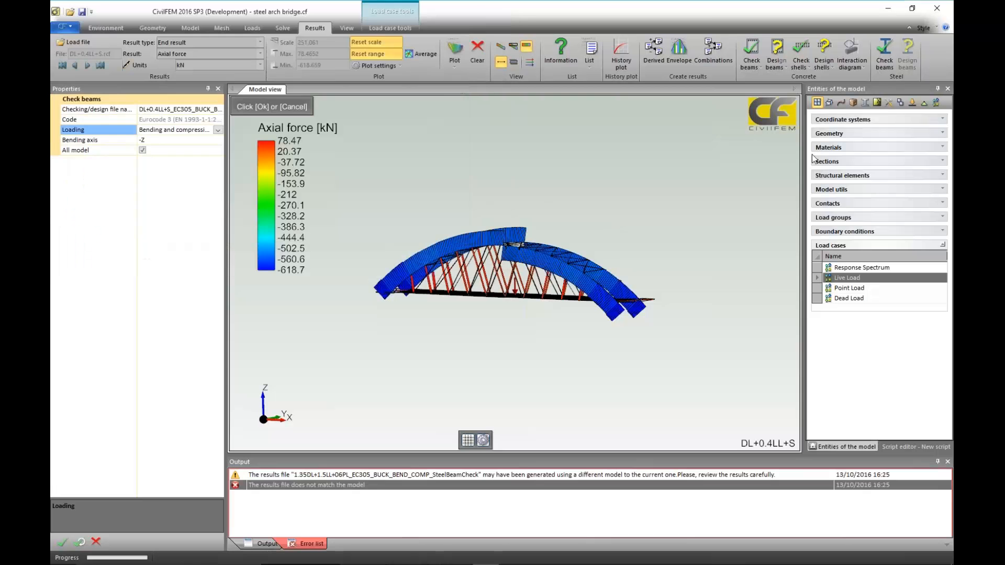
# - Try to load the checking results file DL+0.4LL+S_EC305_BUCK_BEND_COMP_SteelBeamCheck.crcf from the Checking_BendingComp_Buckling folder
pyautogui.click(99, 45)
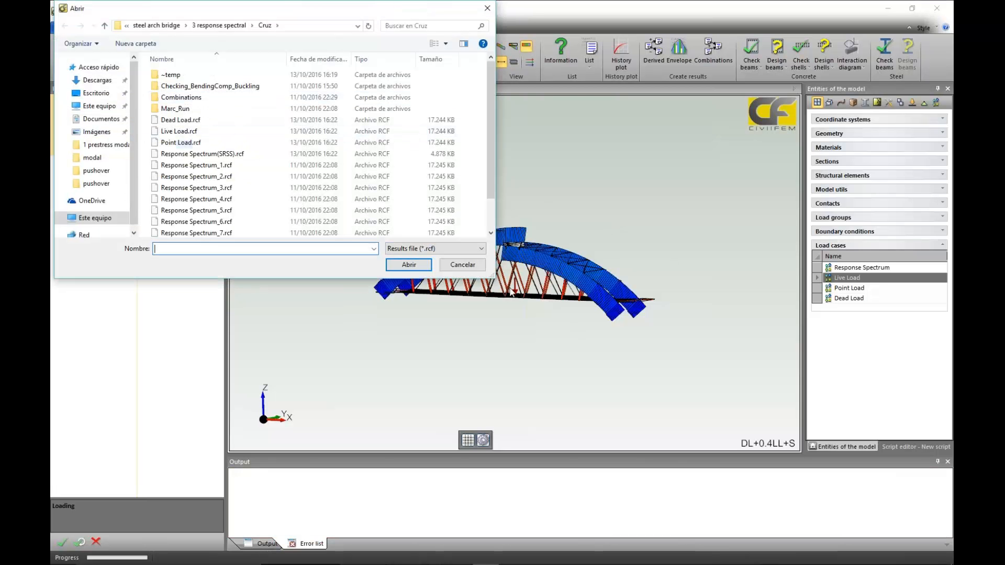
pyautogui.click(434, 248)
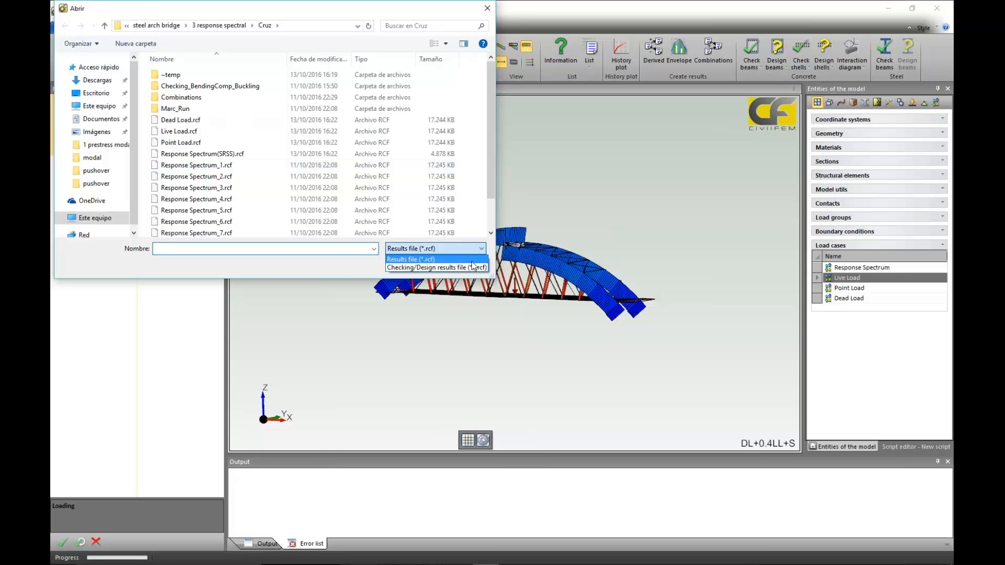
pyautogui.click(435, 267)
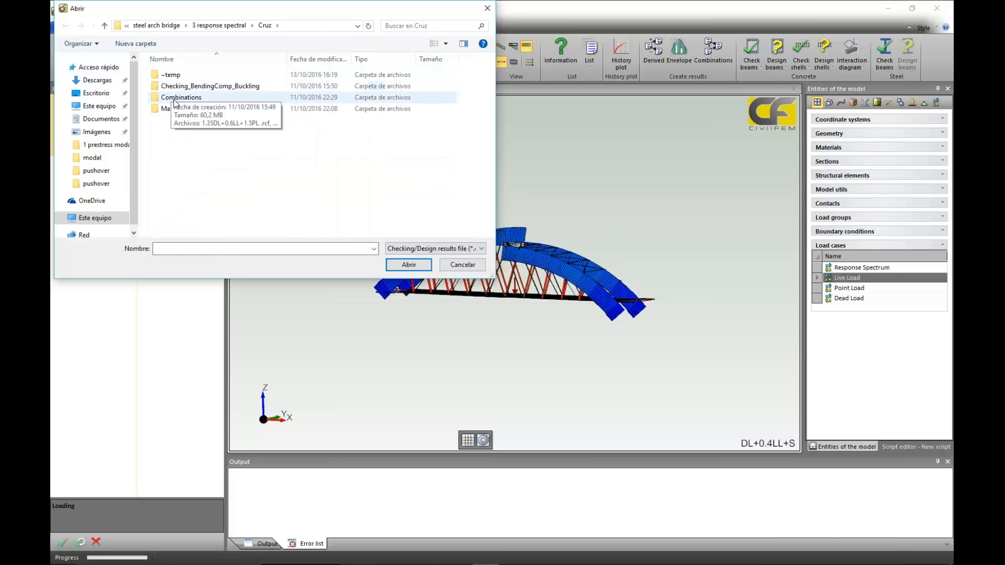
pyautogui.doubleClick(188, 86)
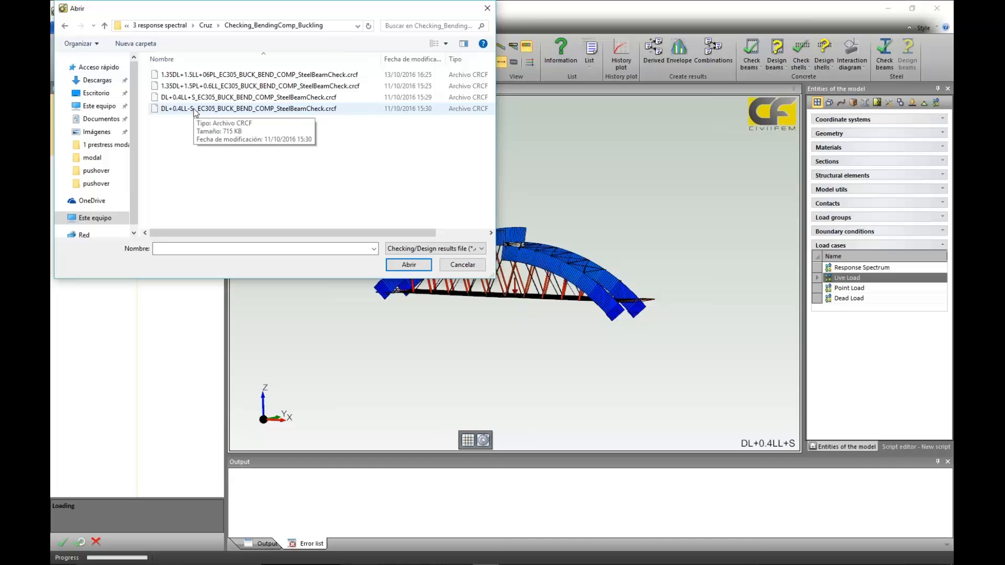
pyautogui.click(195, 110)
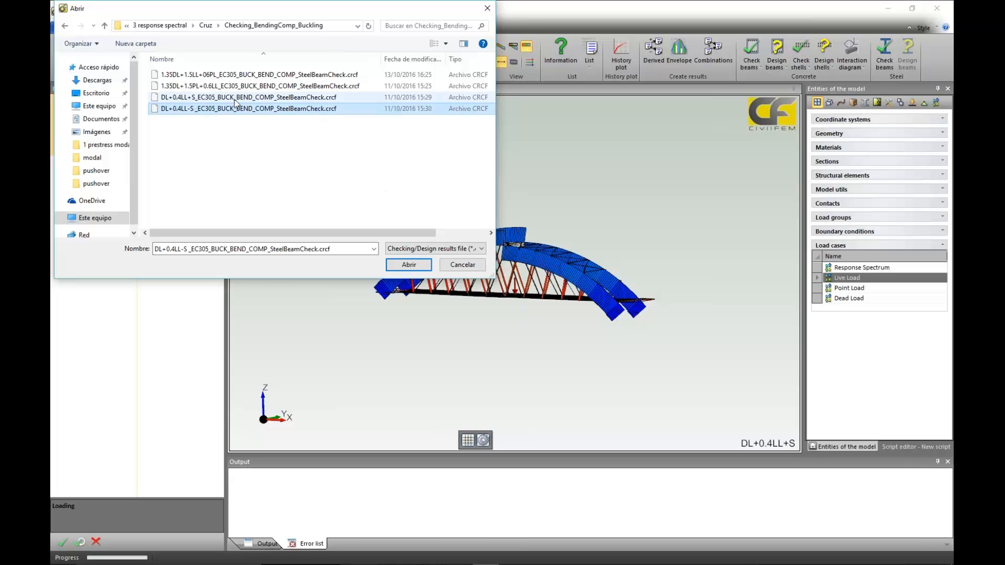
pyautogui.click(252, 98)
pyautogui.click(409, 265)
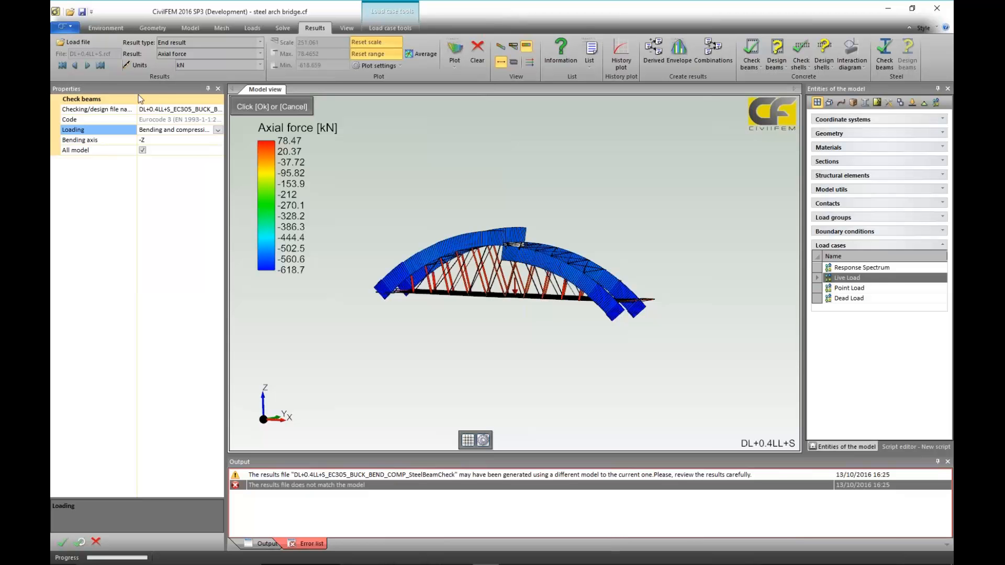
# - Load the checking results file DL+0.4LL+S_EC305_BUCK_BEND_COMP_SteelBeamCheck.crcf from the Combinations folder
pyautogui.click(78, 41)
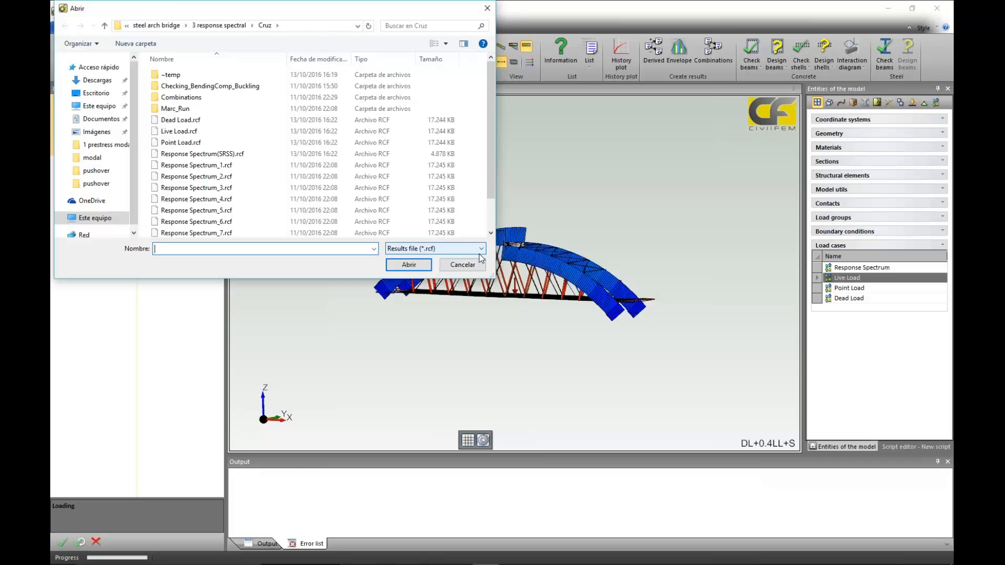
pyautogui.click(450, 248)
pyautogui.click(458, 268)
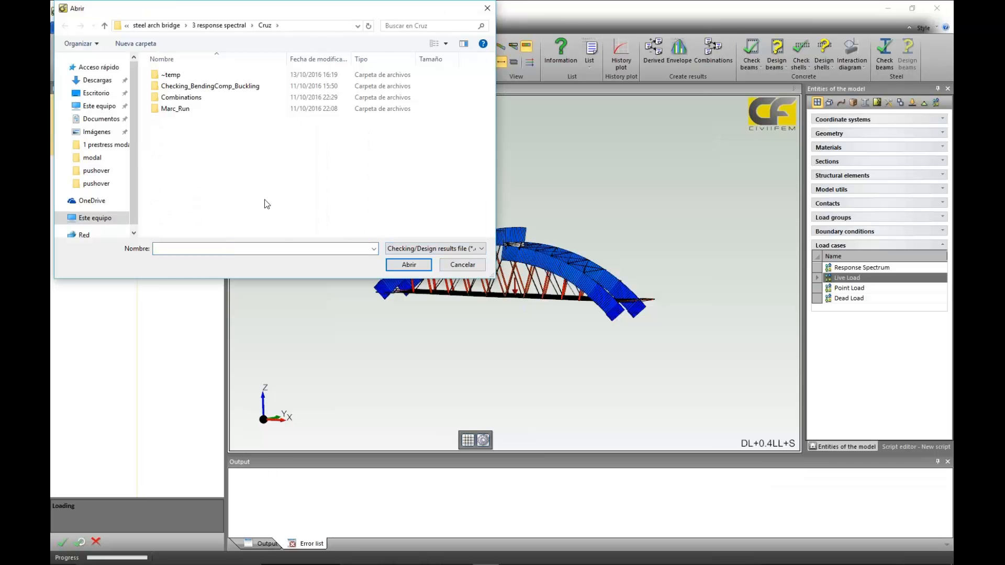
pyautogui.click(169, 87)
pyautogui.doubleClick(169, 87)
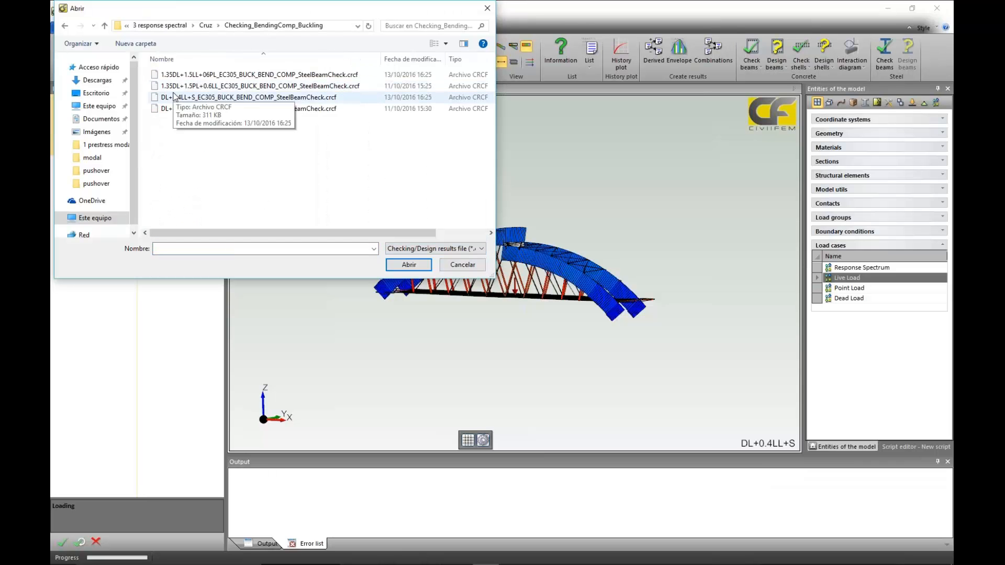
pyautogui.click(205, 26)
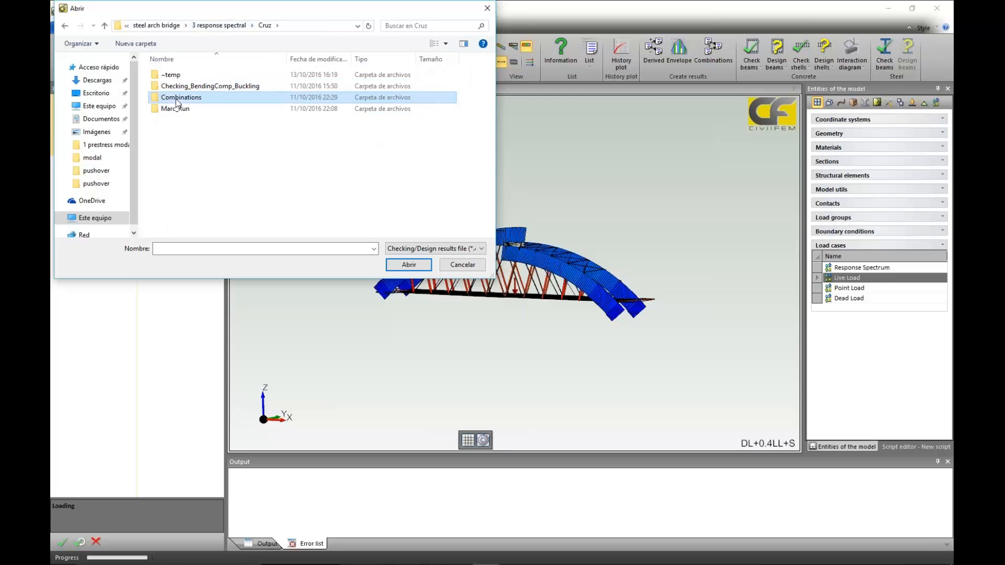
pyautogui.doubleClick(180, 98)
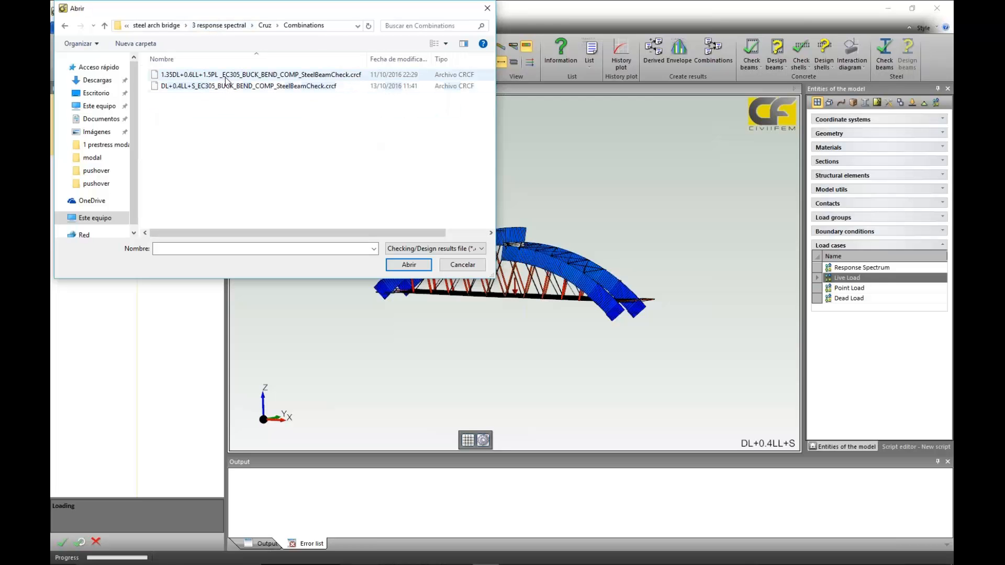
pyautogui.click(228, 87)
pyautogui.click(409, 265)
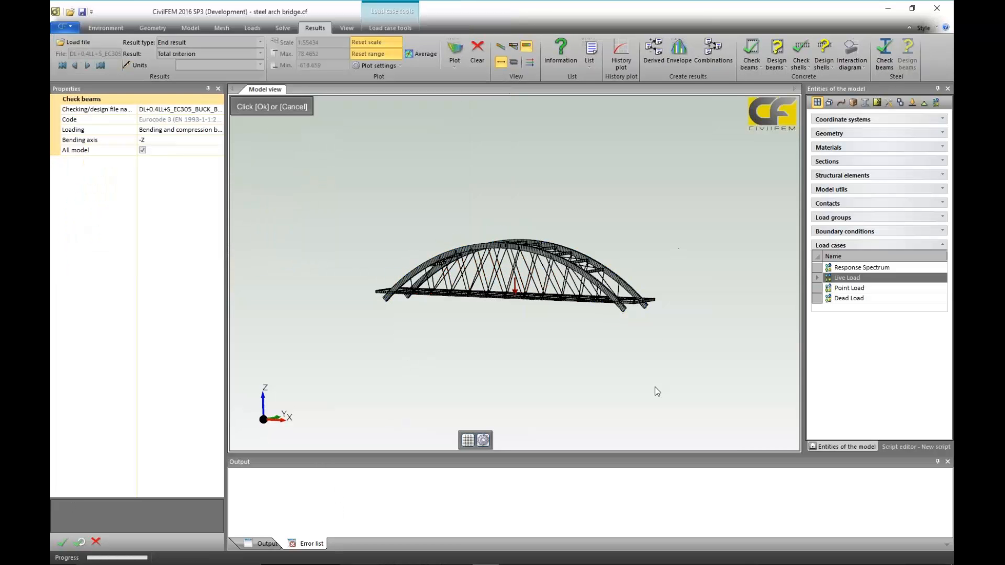
pyautogui.moveTo(655, 387); pyautogui.dragTo(482, 365, button='middle')
pyautogui.scroll(6, 482, 366)
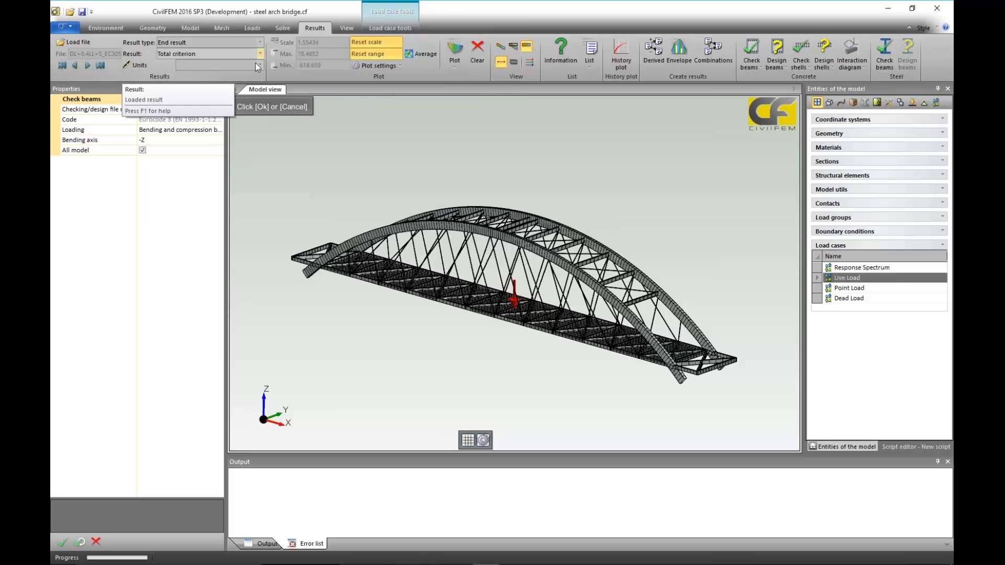
# - Plot the beam check's total criterion, followed by the sections' class result, on the steel arch bridge
pyautogui.click(453, 49)
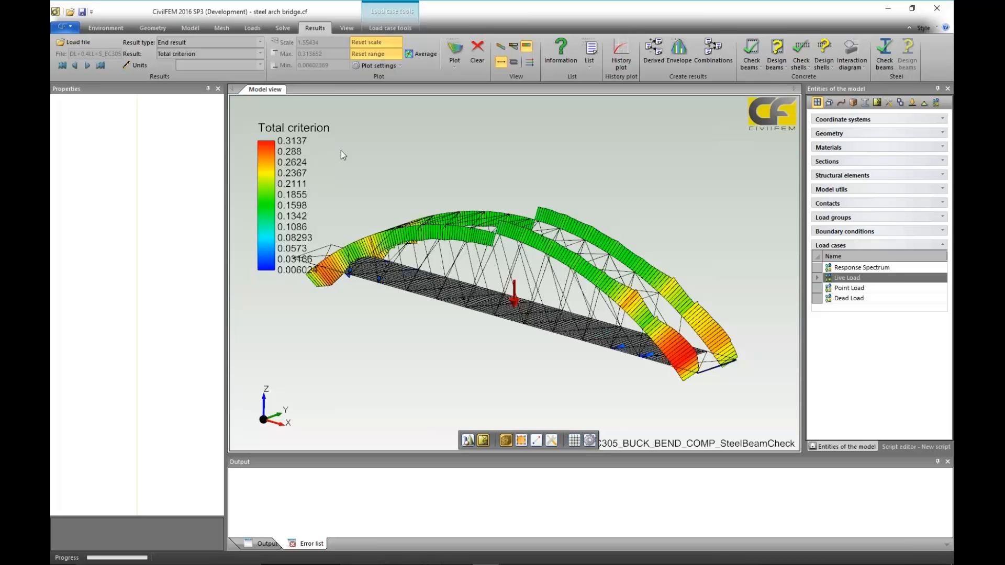
pyautogui.click(260, 53)
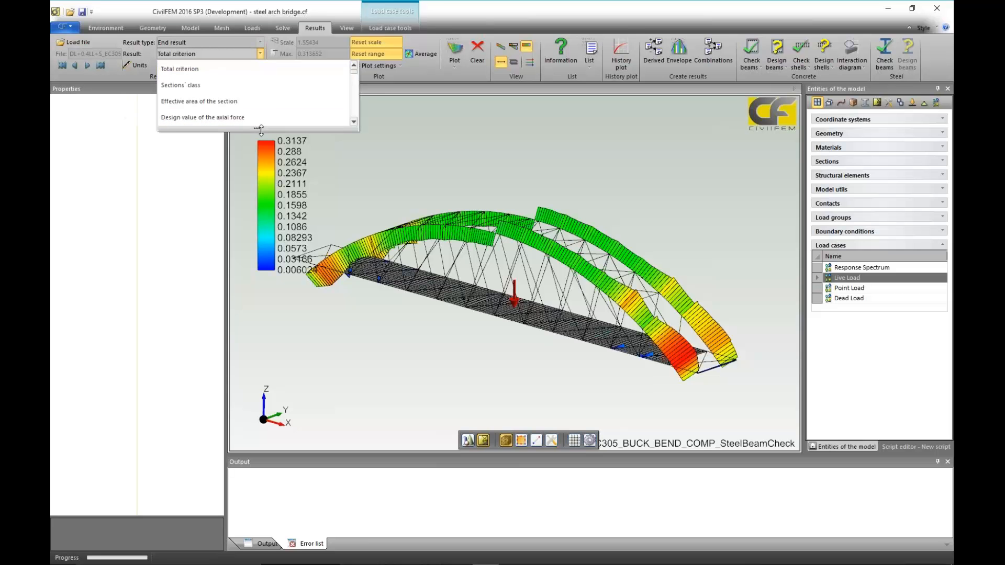
pyautogui.moveTo(260, 130); pyautogui.dragTo(257, 448)
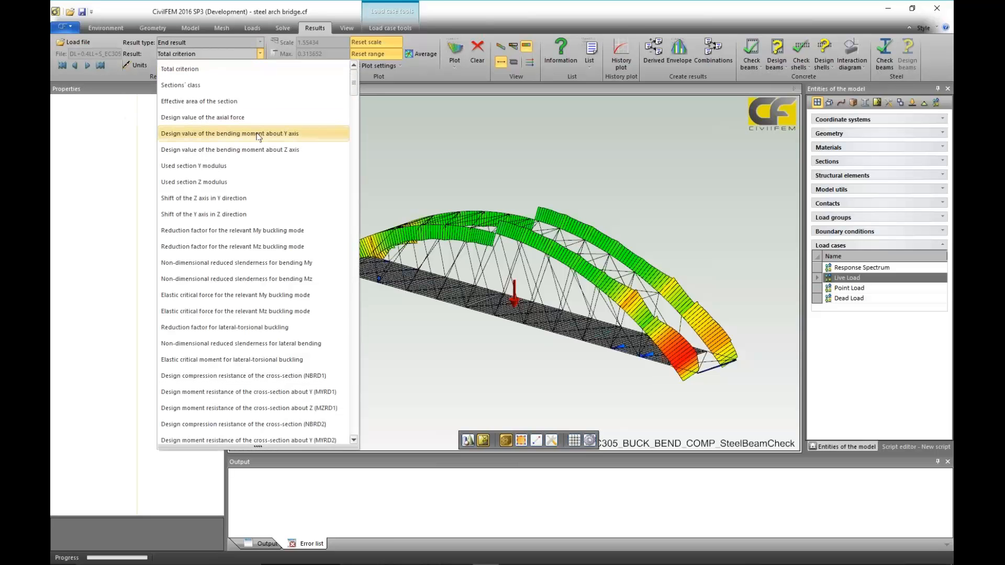
pyautogui.click(201, 86)
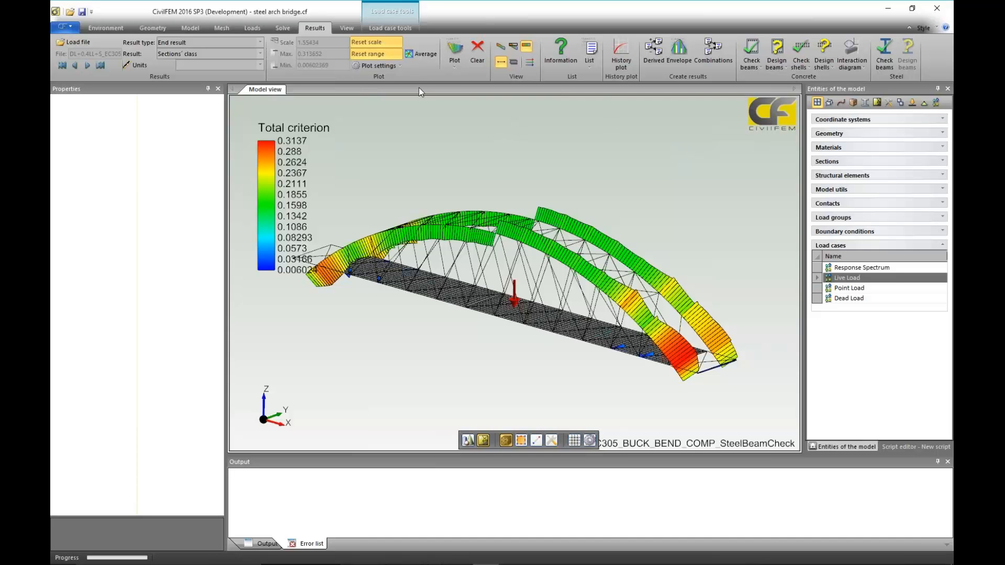
pyautogui.click(457, 50)
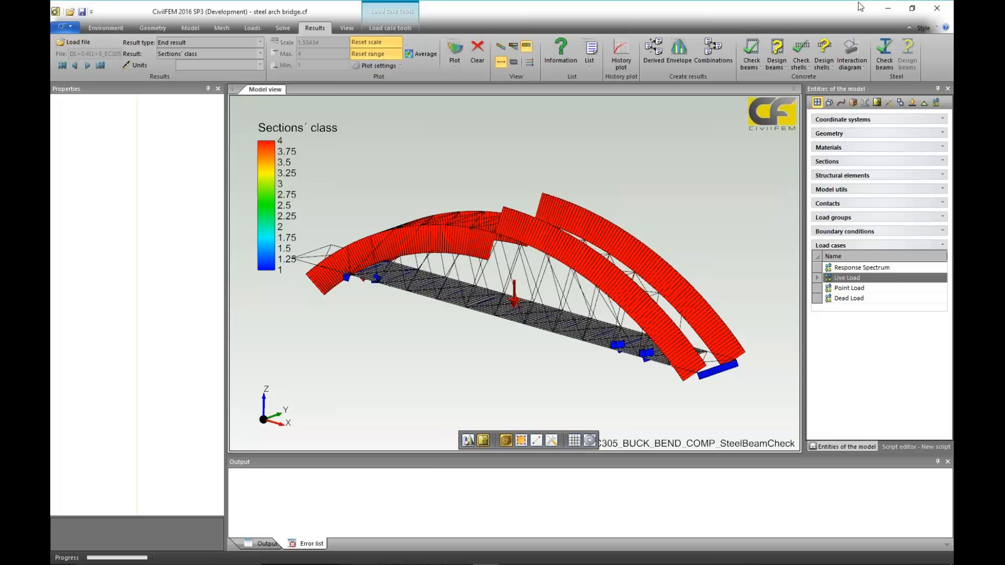
# - Switch to the CivilFEM_2016_Webinar_Seismic presentation in PowerPoint and run the slide show to the Oil&Gas Structure slide on pushover analysis
pyautogui.click(889, 10)
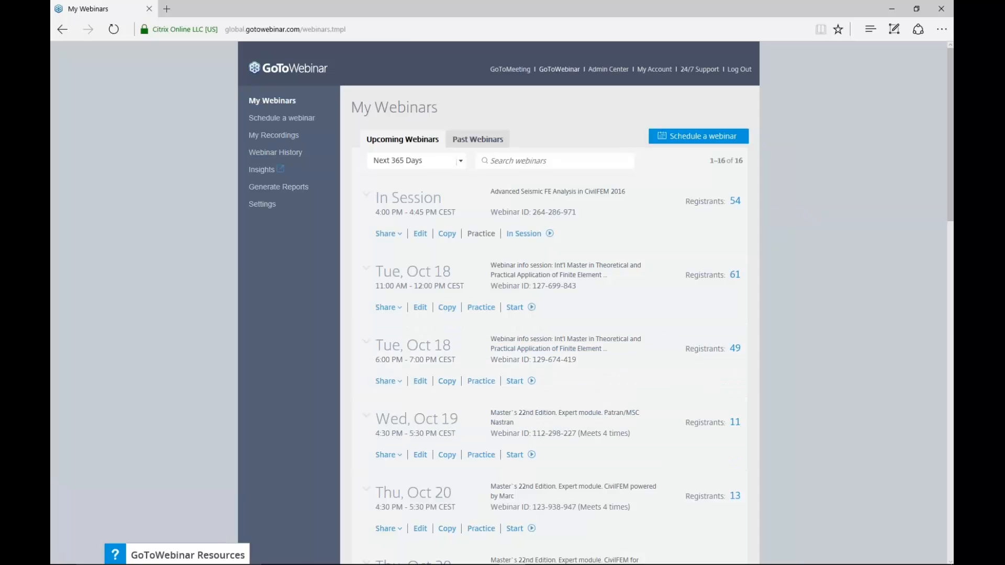
pyautogui.click(892, 9)
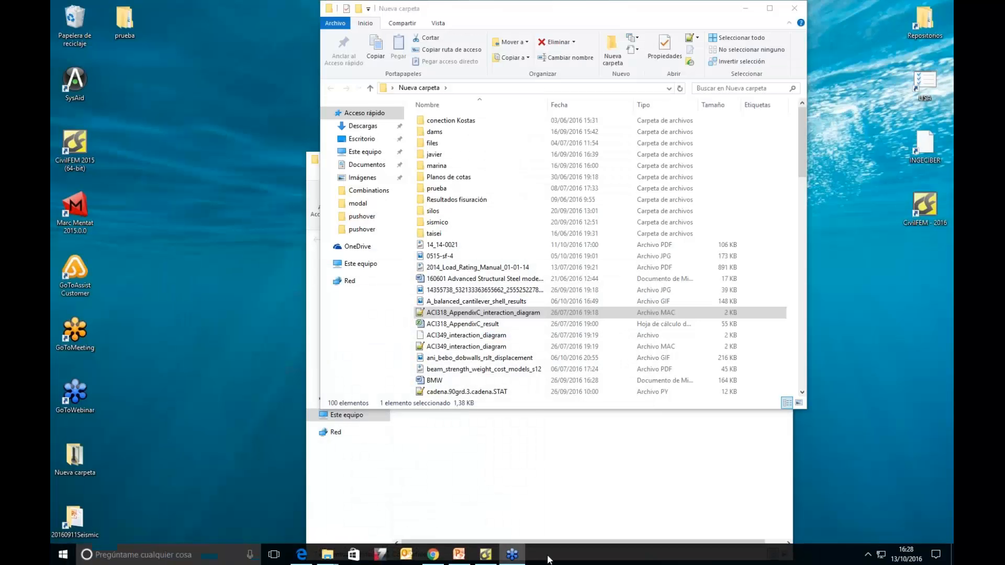
pyautogui.click(458, 554)
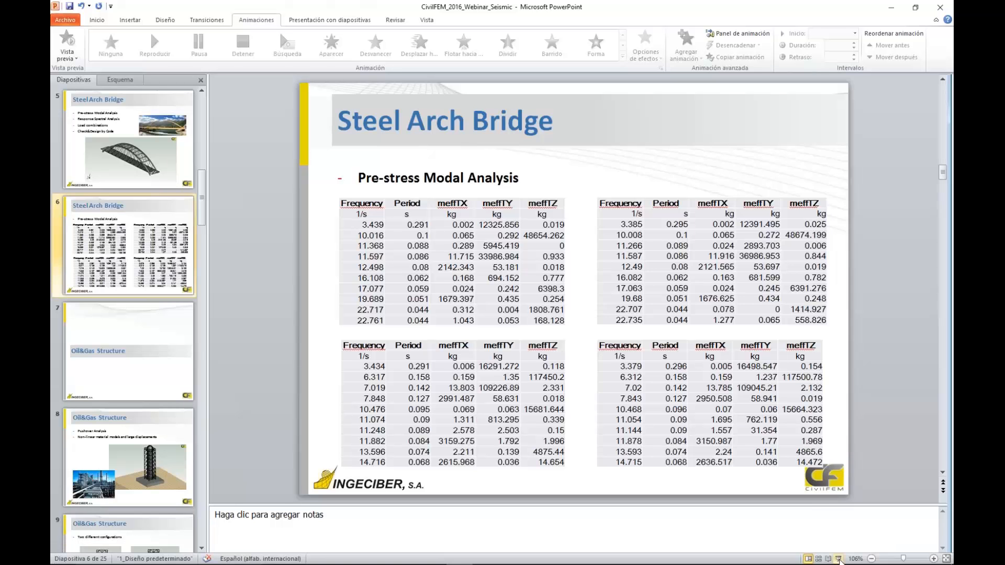
pyautogui.click(841, 560)
pyautogui.click(900, 230)
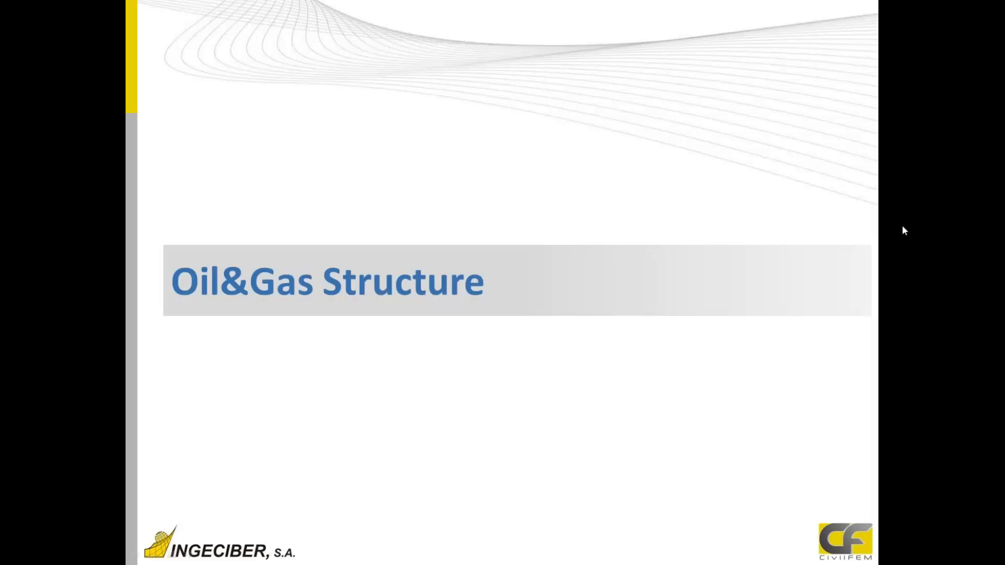
pyautogui.click(888, 244)
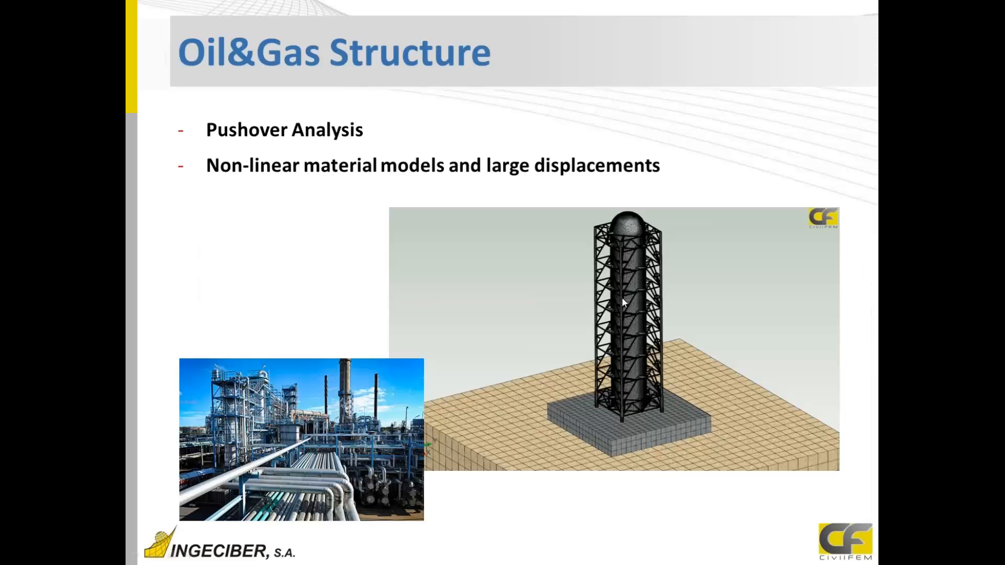
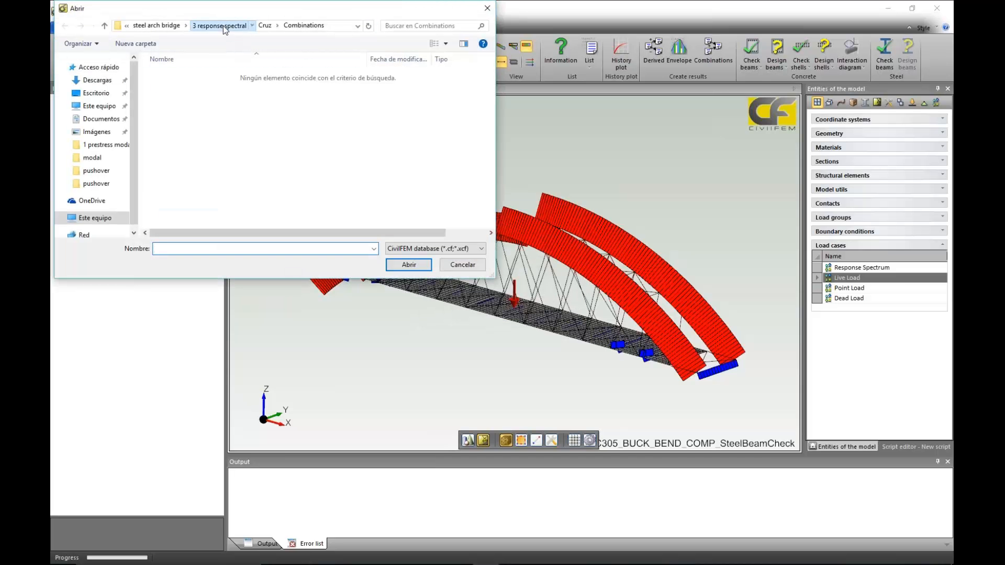
# - Open the model config1_modal.cf from the structure oil and gas project's configuration 1, modal folder in CivilFEM
pyautogui.click(223, 26)
pyautogui.click(218, 27)
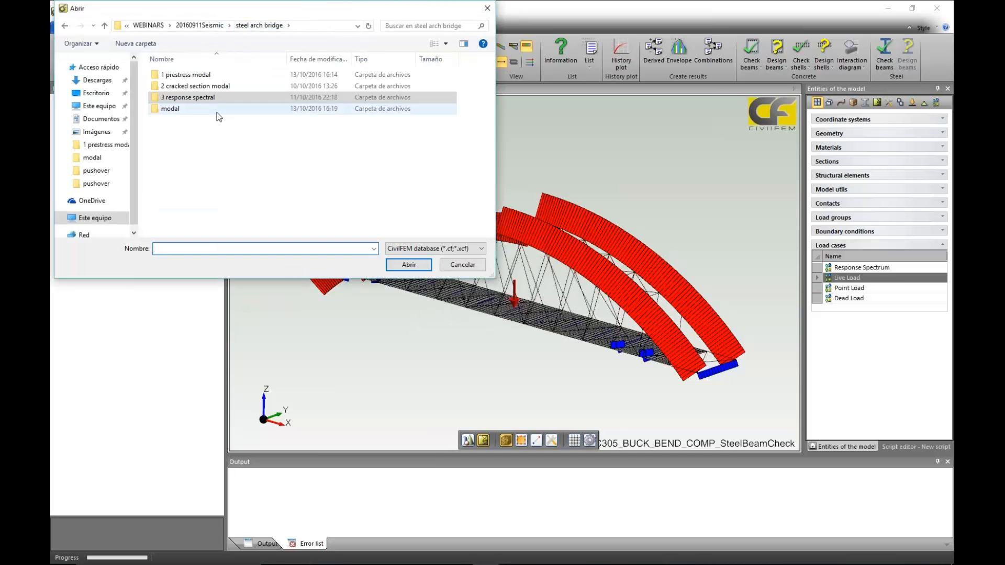
pyautogui.click(201, 100)
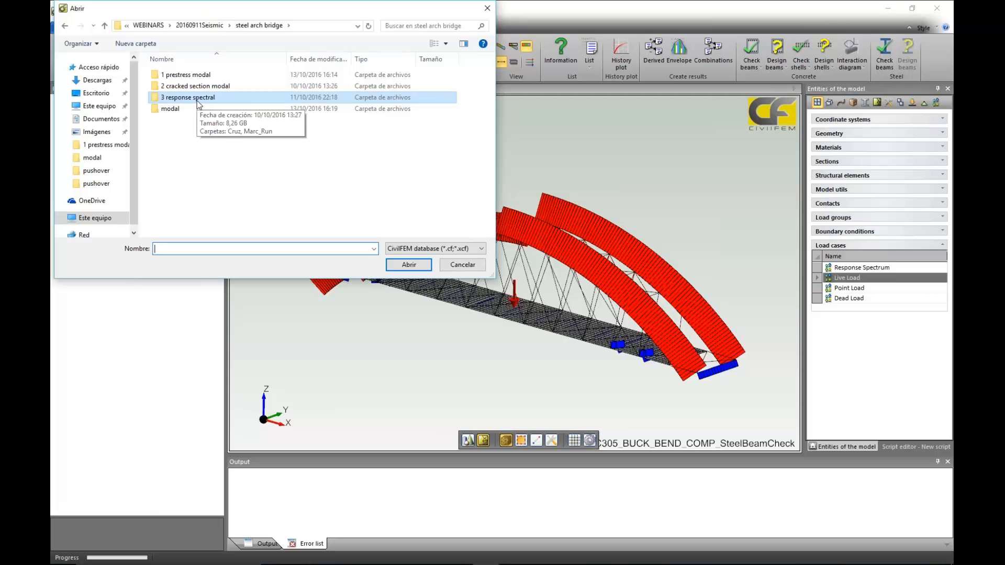
pyautogui.click(210, 26)
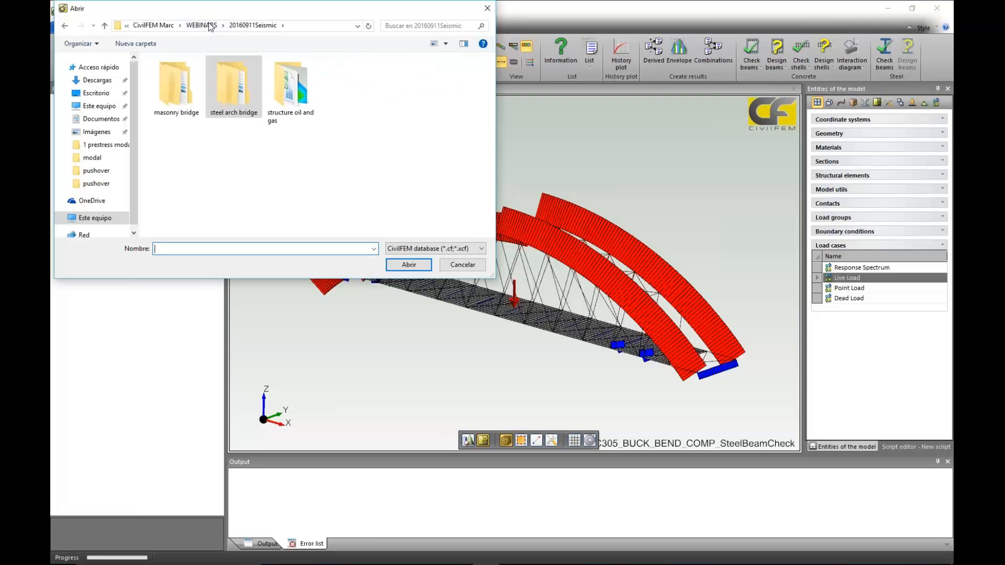
pyautogui.doubleClick(294, 99)
pyautogui.doubleClick(207, 76)
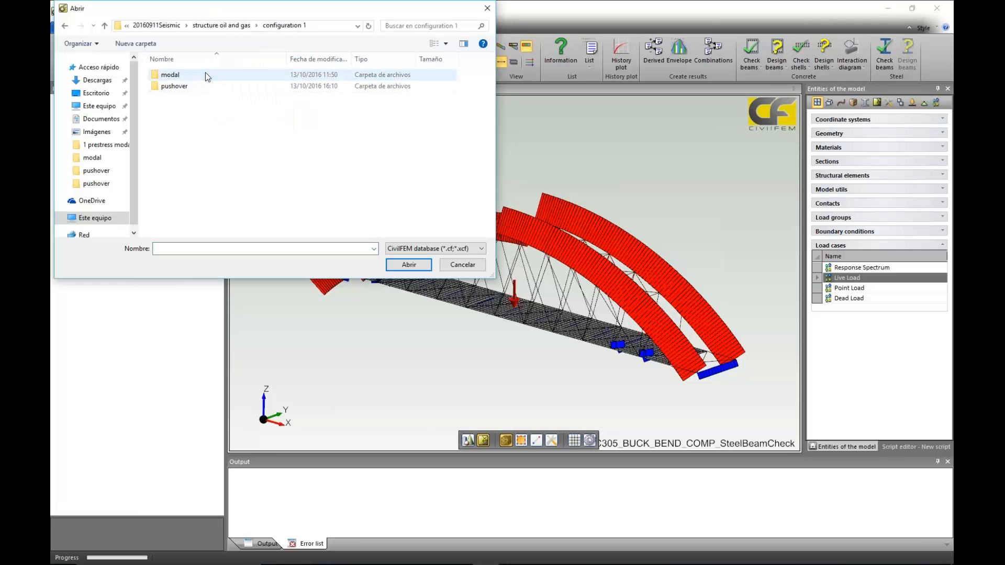
pyautogui.click(170, 77)
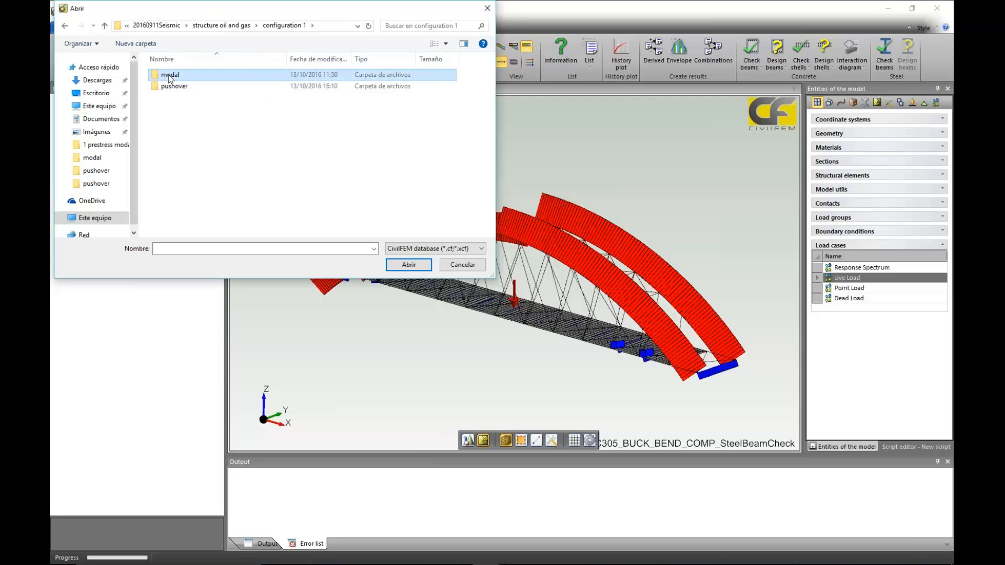
pyautogui.doubleClick(169, 76)
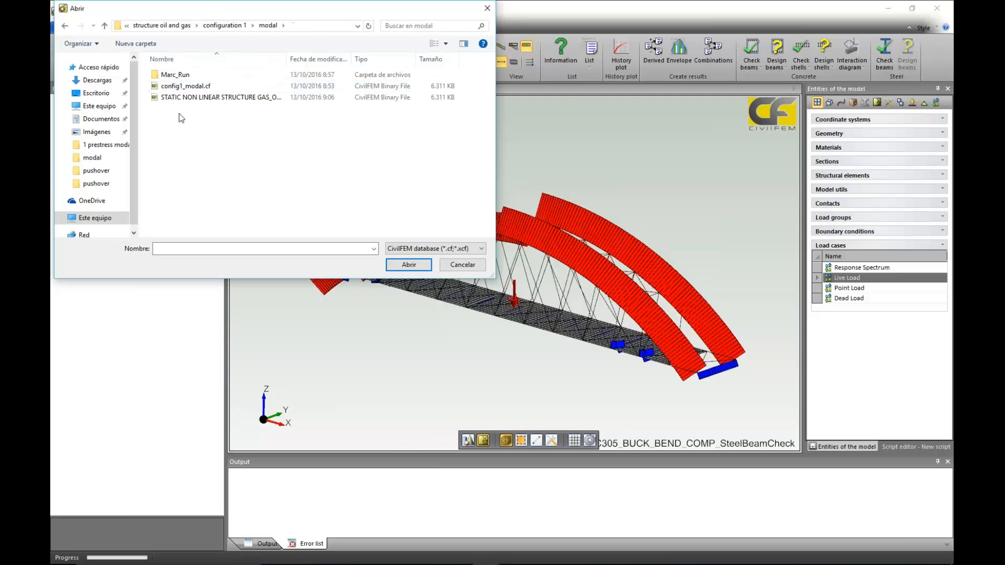
pyautogui.click(181, 86)
pyautogui.click(410, 263)
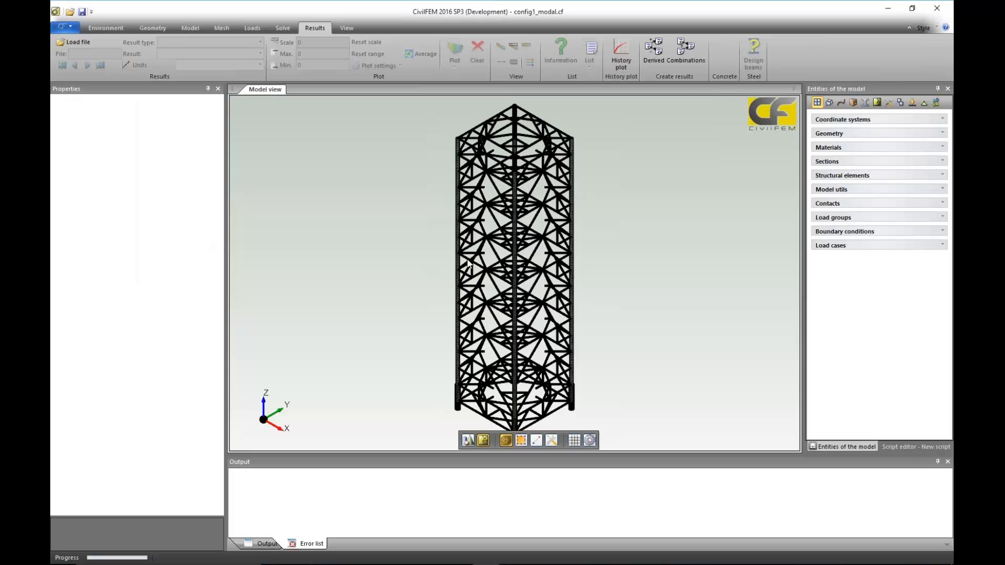
# - Show all structural elements of the model and inspect the tower, vessel, foundation and terrain
pyautogui.click(842, 175)
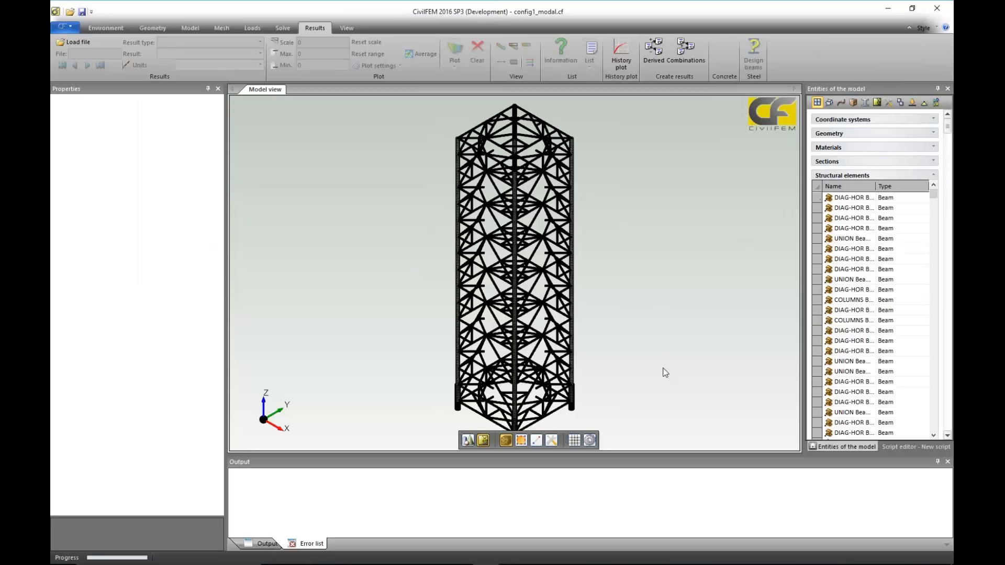
pyautogui.moveTo(665, 371); pyautogui.dragTo(669, 316, button='middle')
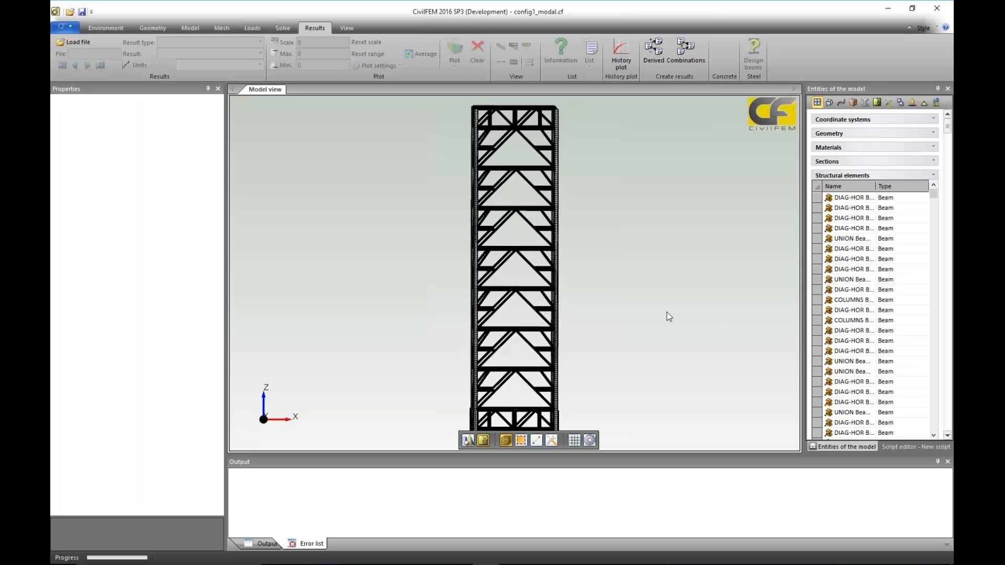
pyautogui.scroll(2, 574, 312)
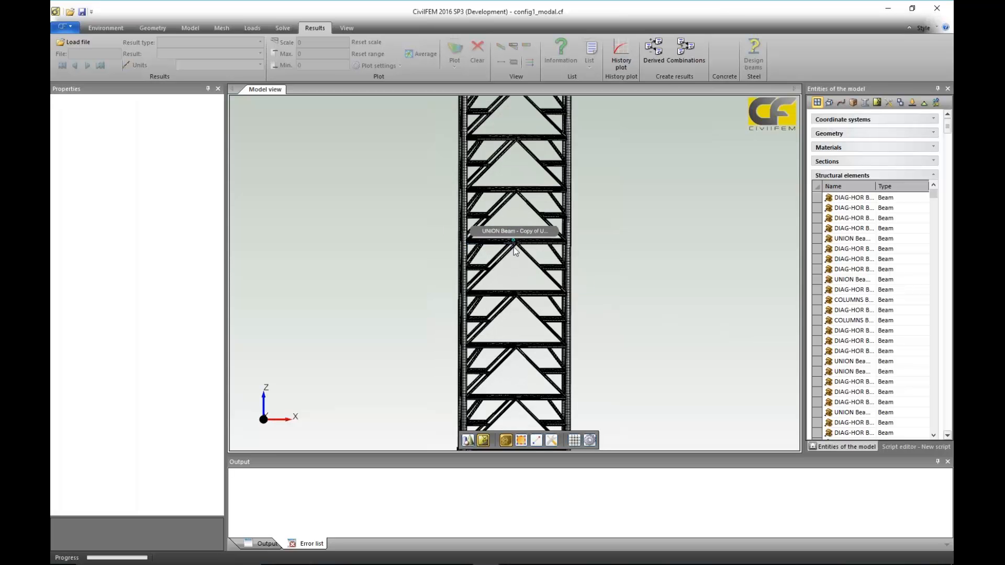
pyautogui.moveTo(641, 314); pyautogui.dragTo(542, 312, button='middle')
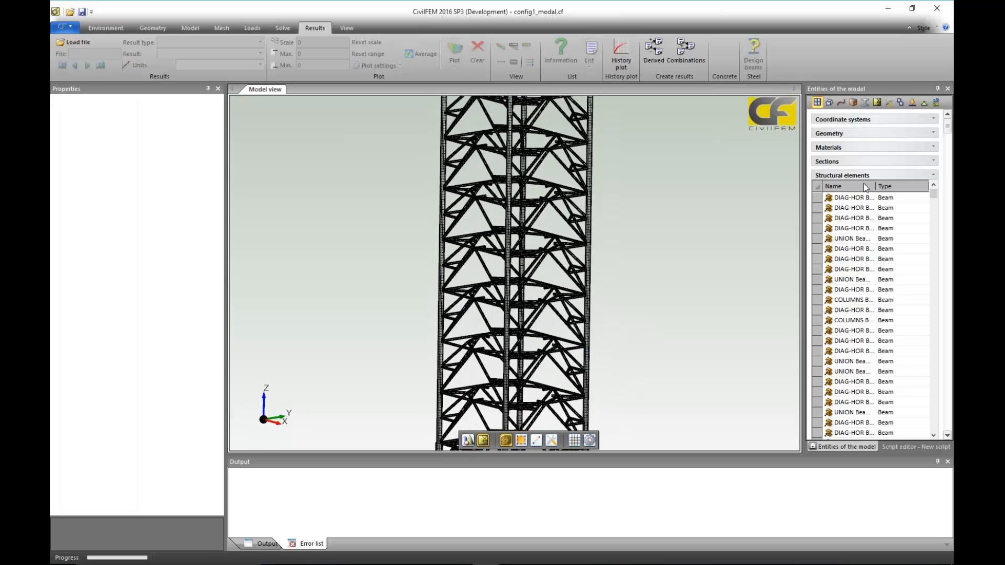
pyautogui.click(817, 187)
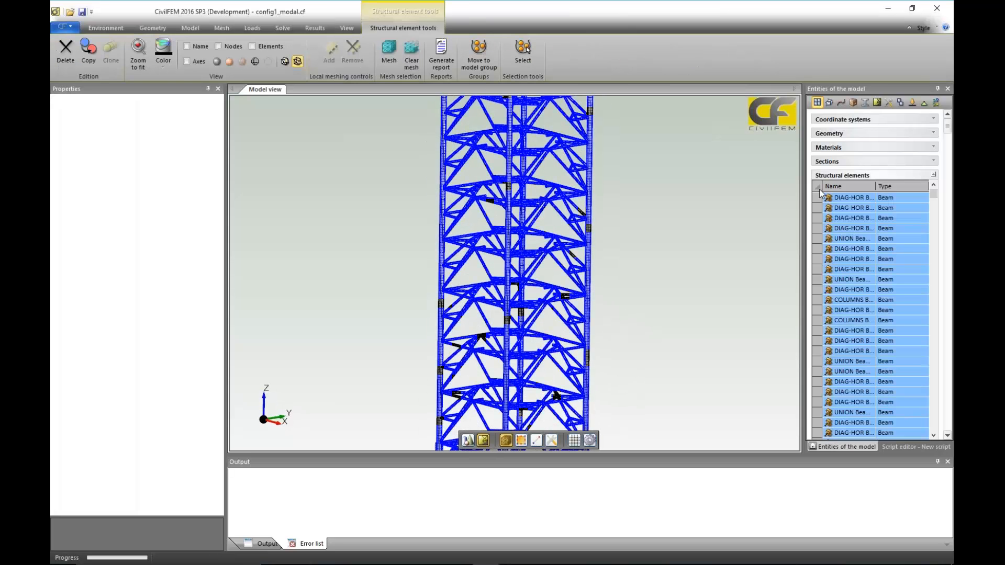
pyautogui.click(215, 61)
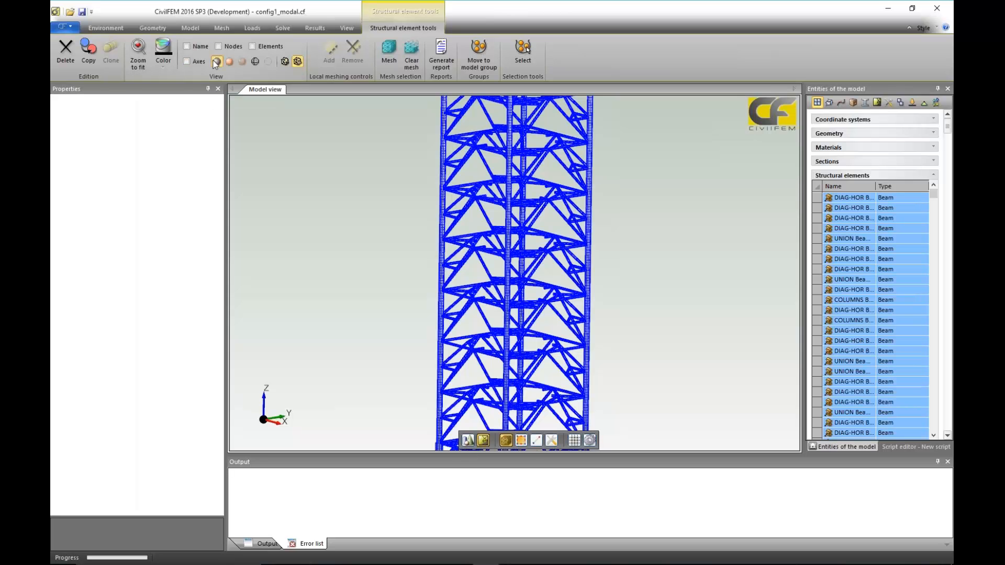
pyautogui.click(630, 309)
pyautogui.scroll(-5, 630, 310)
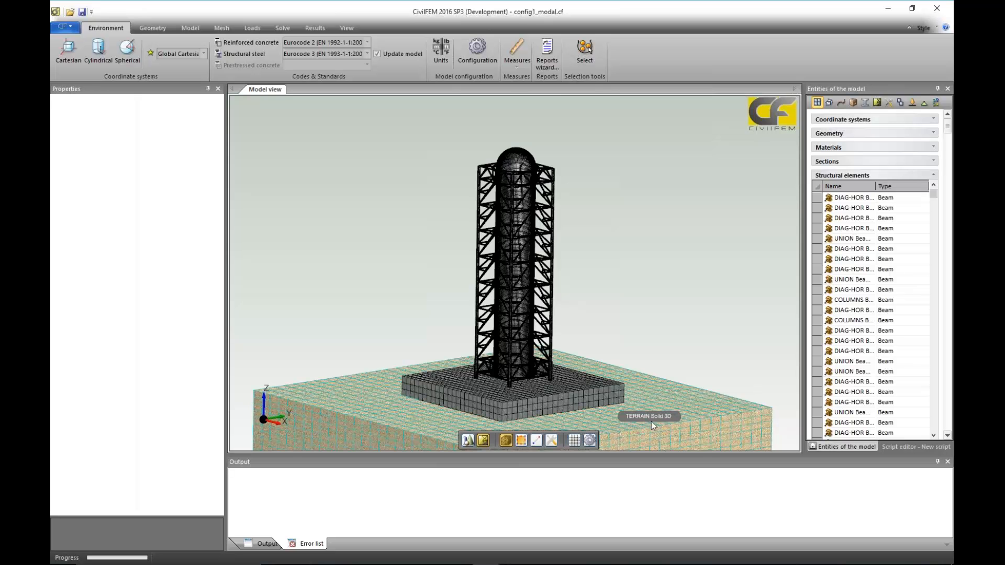
pyautogui.moveTo(708, 340); pyautogui.dragTo(690, 361, button='middle')
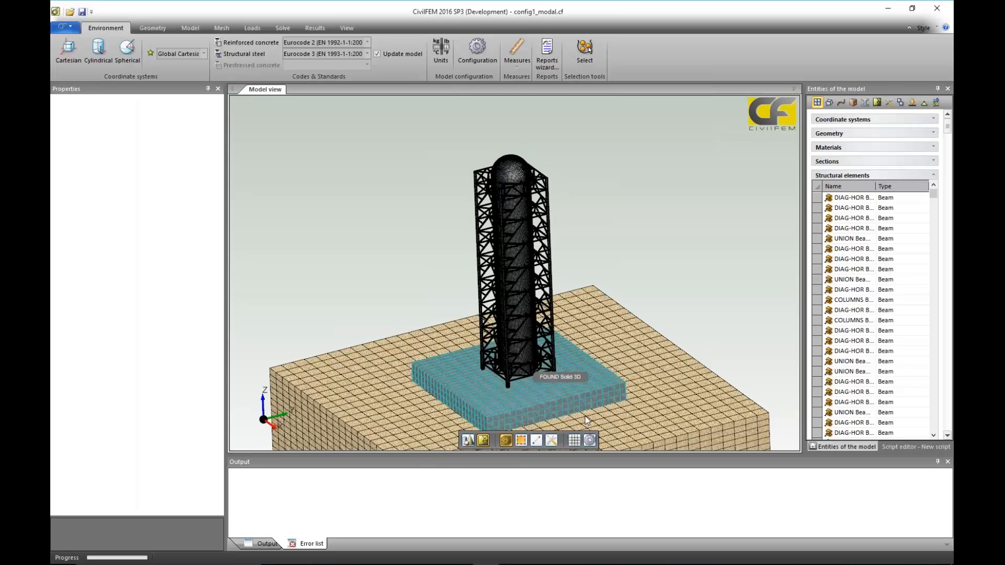
pyautogui.moveTo(633, 373); pyautogui.dragTo(637, 371, button='middle')
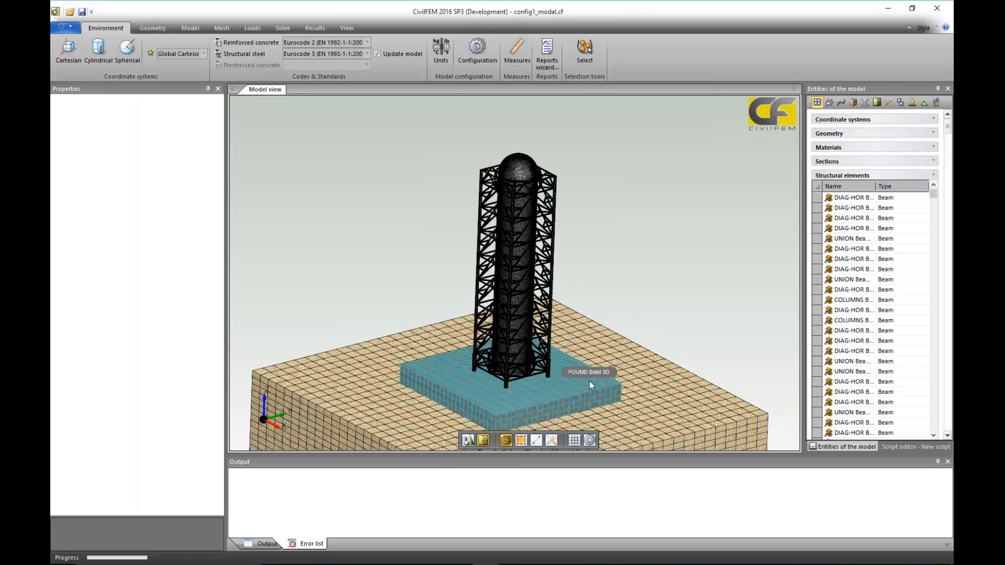
pyautogui.moveTo(599, 327); pyautogui.dragTo(595, 334, button='middle')
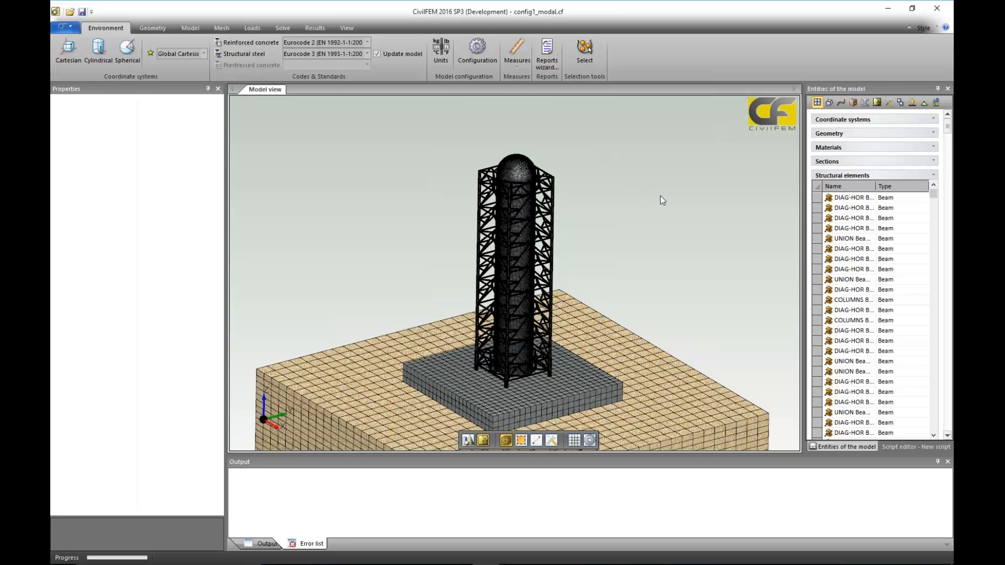
# - Load the modal results file modal_1.rcf from the configuration 1 modal folder
pyautogui.click(315, 28)
pyautogui.click(77, 43)
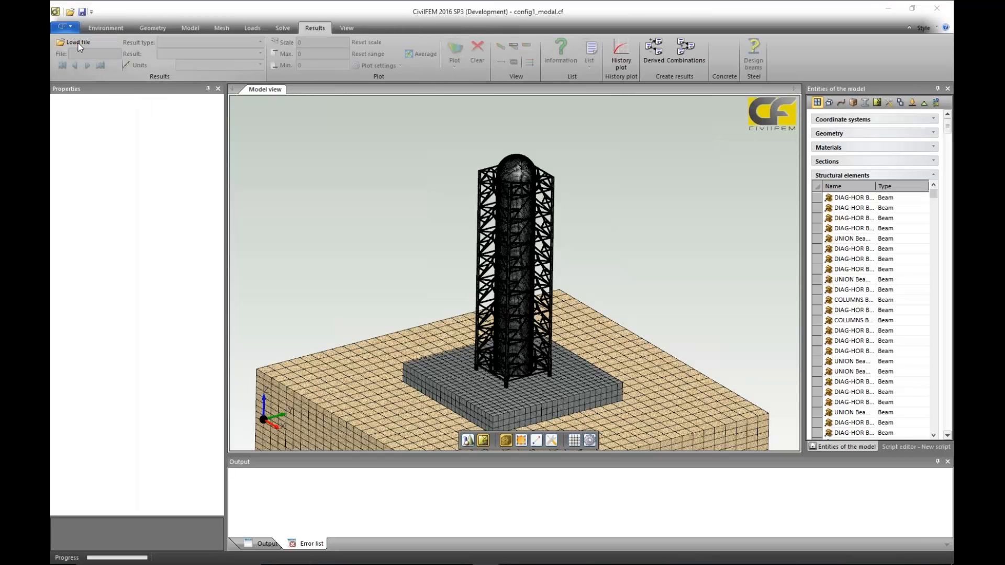
pyautogui.click(178, 97)
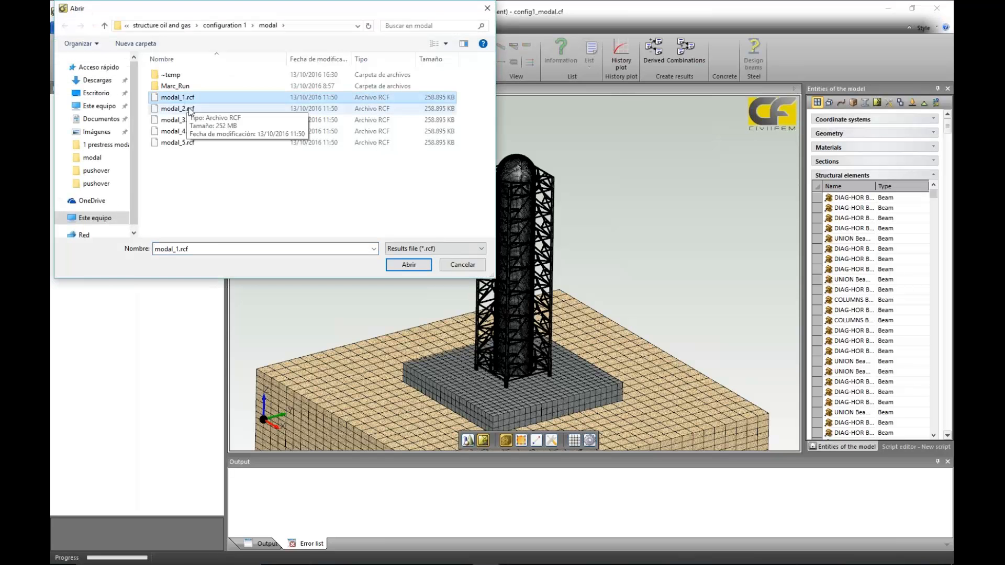
pyautogui.click(409, 265)
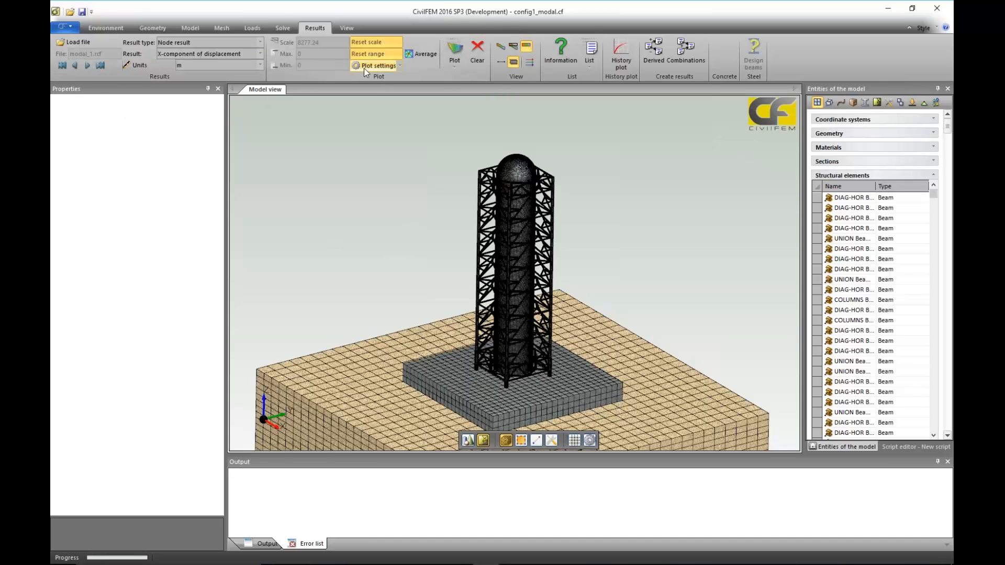
# - Plot the total displacement node result of the loaded mode on the deformed shape
pyautogui.click(260, 54)
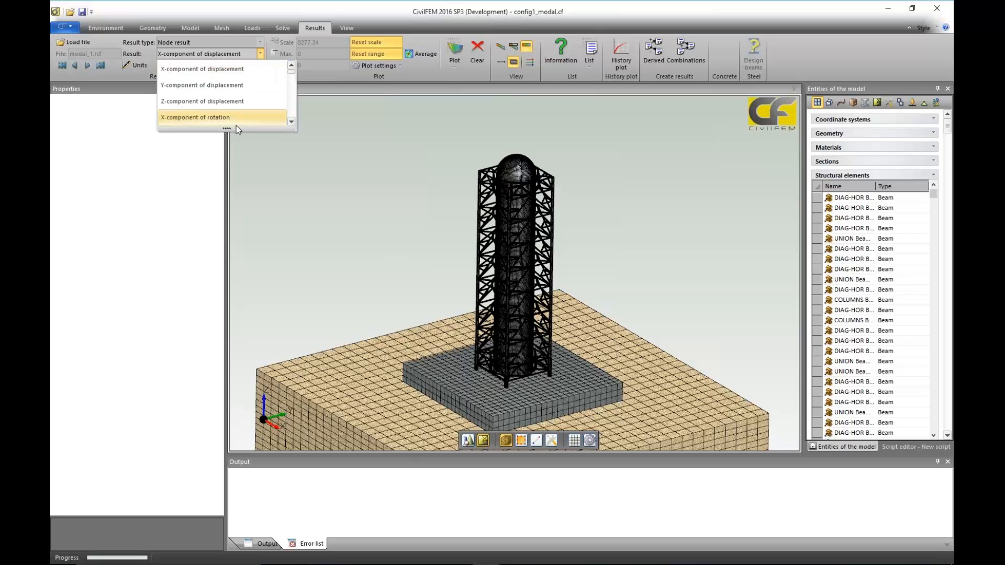
pyautogui.moveTo(232, 183); pyautogui.dragTo(234, 283)
pyautogui.moveTo(291, 109); pyautogui.dragTo(286, 263)
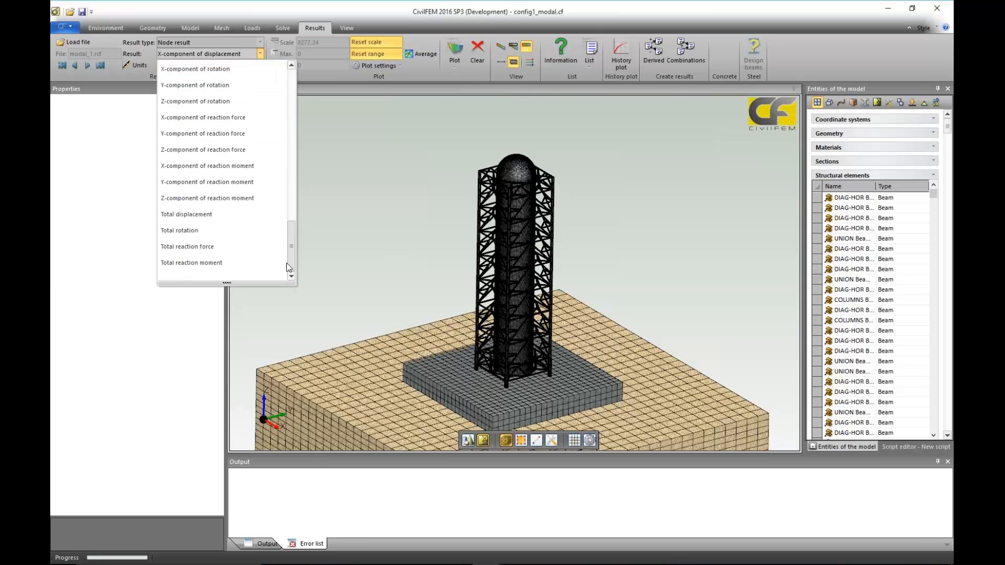
pyautogui.click(188, 214)
pyautogui.click(453, 51)
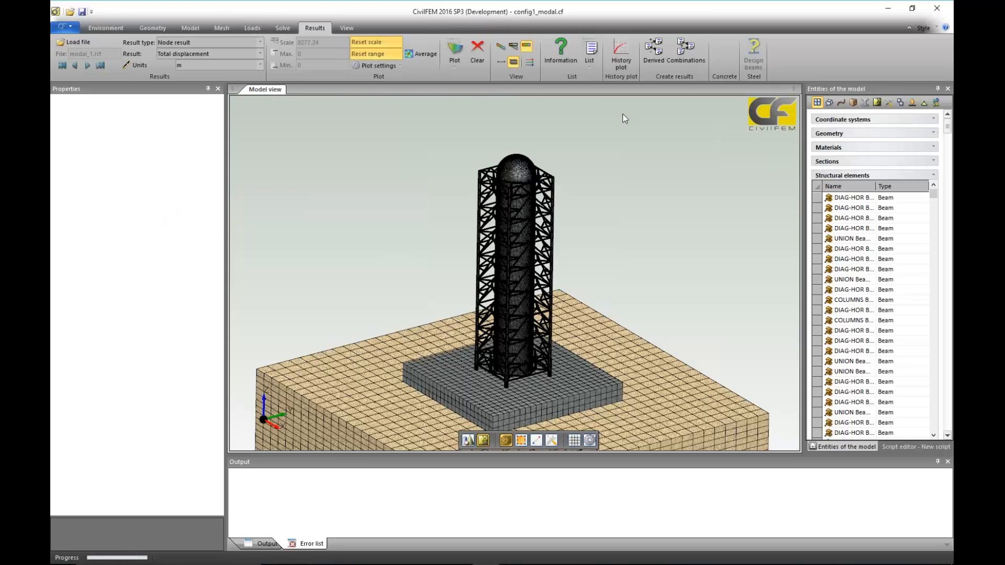
pyautogui.click(500, 46)
pyautogui.click(456, 52)
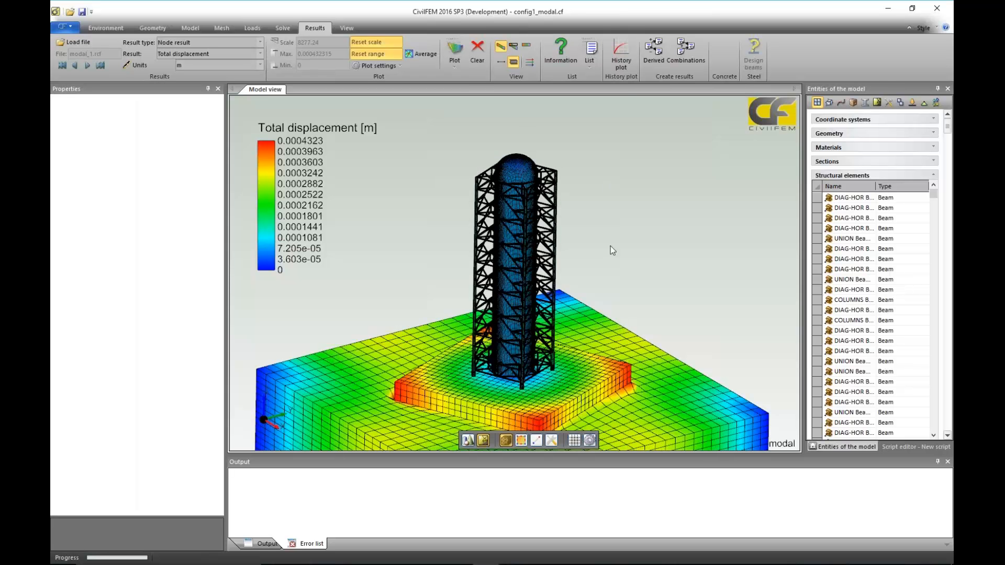
# - Overlay the undeformed shape on the first mode's total displacement plot and inspect the foundation and tower from above and the side
pyautogui.click(514, 48)
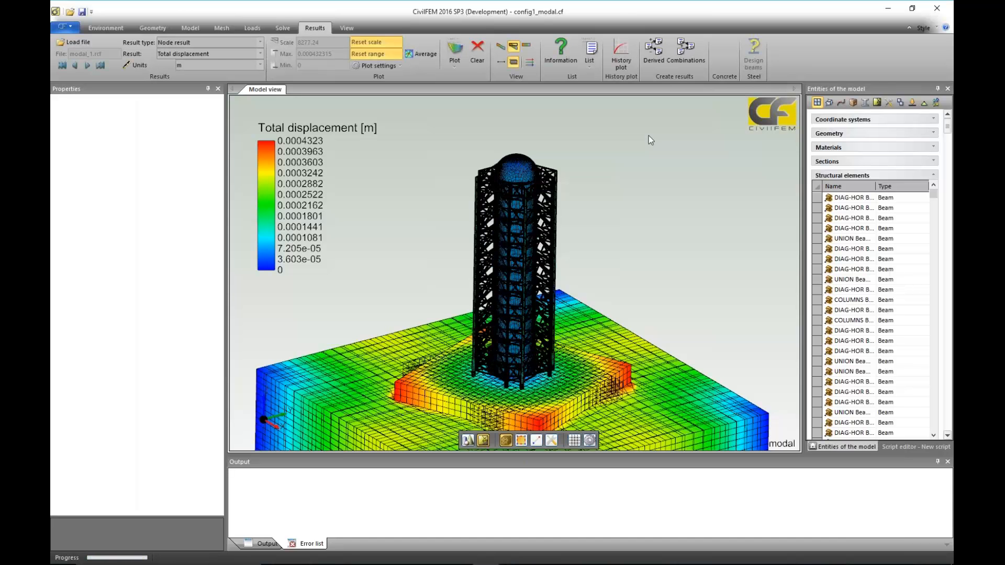
pyautogui.moveTo(689, 248); pyautogui.dragTo(693, 356, button='middle')
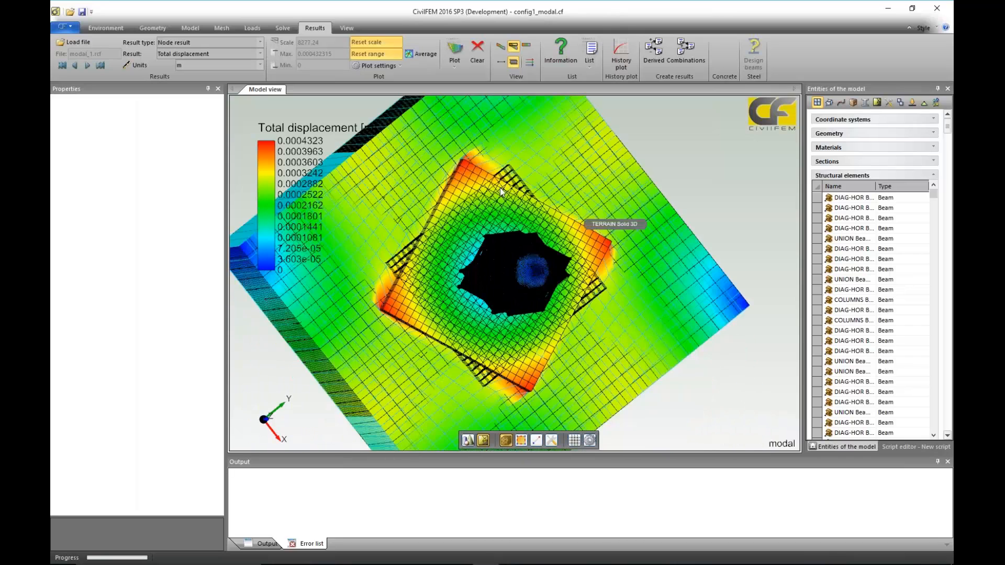
pyautogui.moveTo(652, 392); pyautogui.dragTo(510, 168, button='middle')
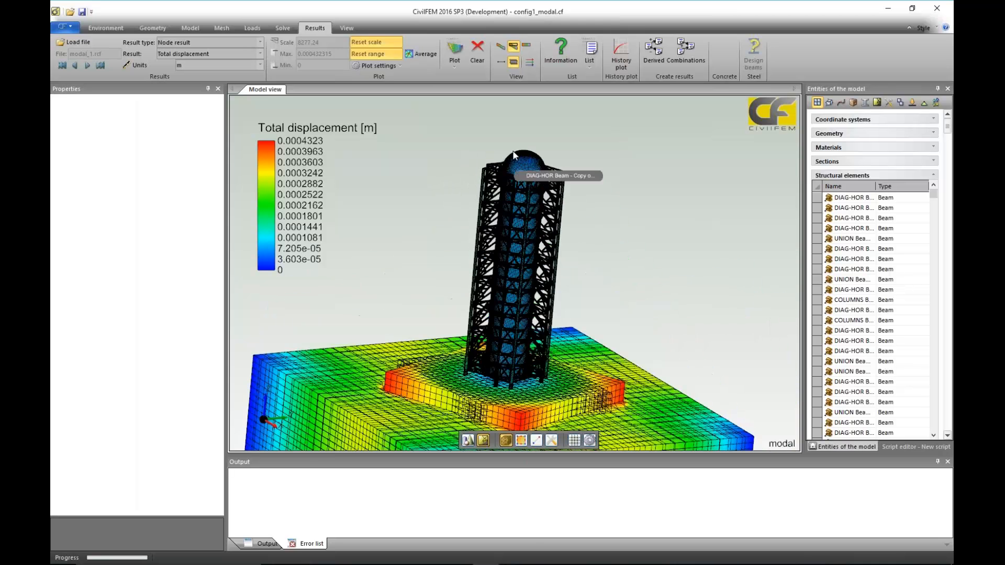
pyautogui.moveTo(666, 284); pyautogui.dragTo(664, 288, button='middle')
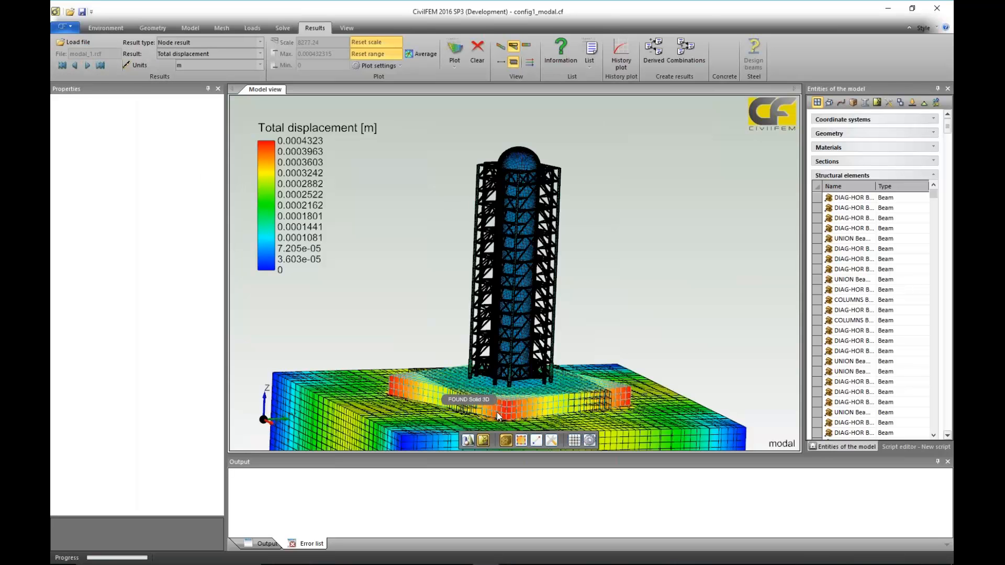
# - Load the second mode's results and inspect the displacement of the vessel, tower and foundation against the undeformed shape
pyautogui.click(87, 66)
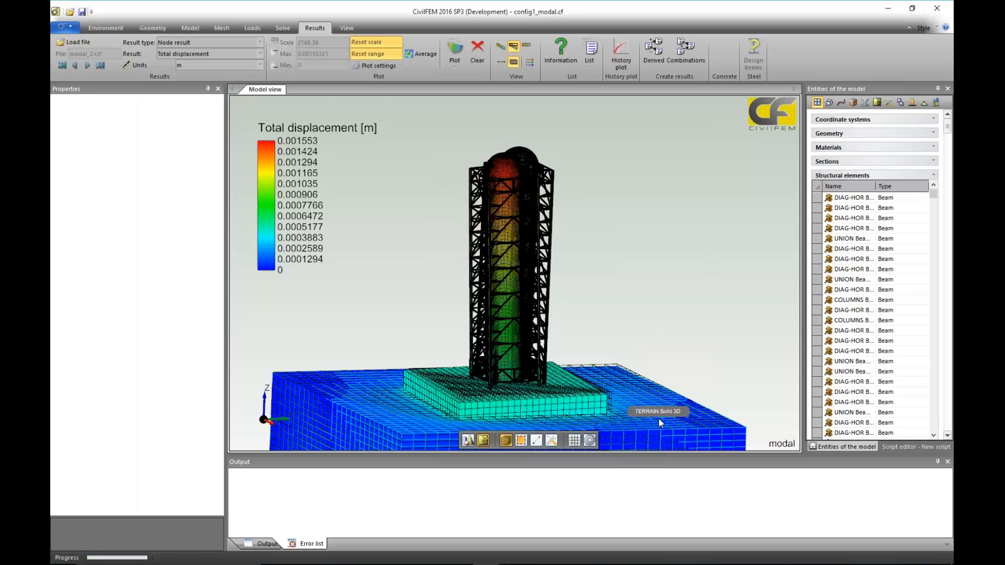
pyautogui.moveTo(669, 403); pyautogui.dragTo(582, 381, button='middle')
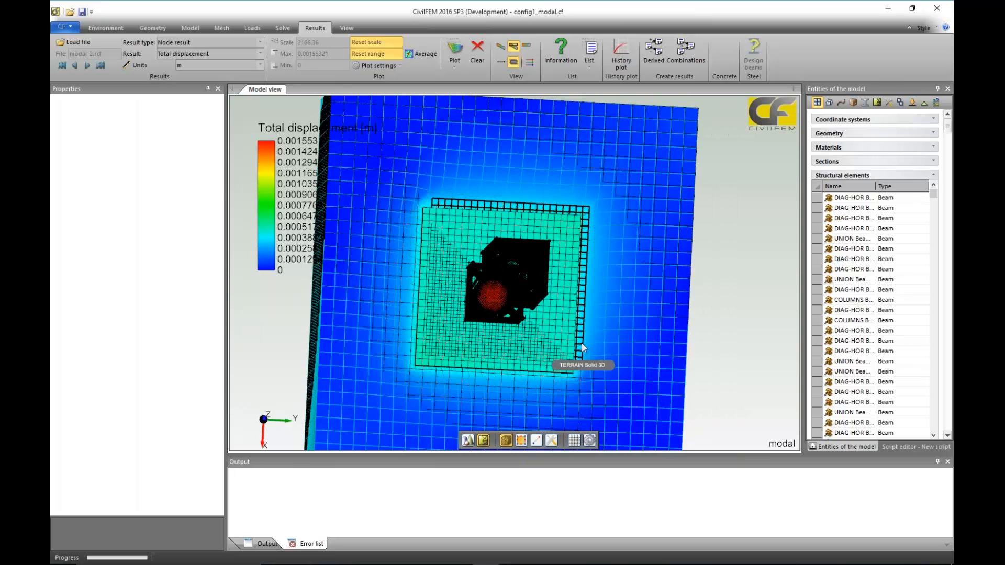
pyautogui.scroll(3, 582, 343)
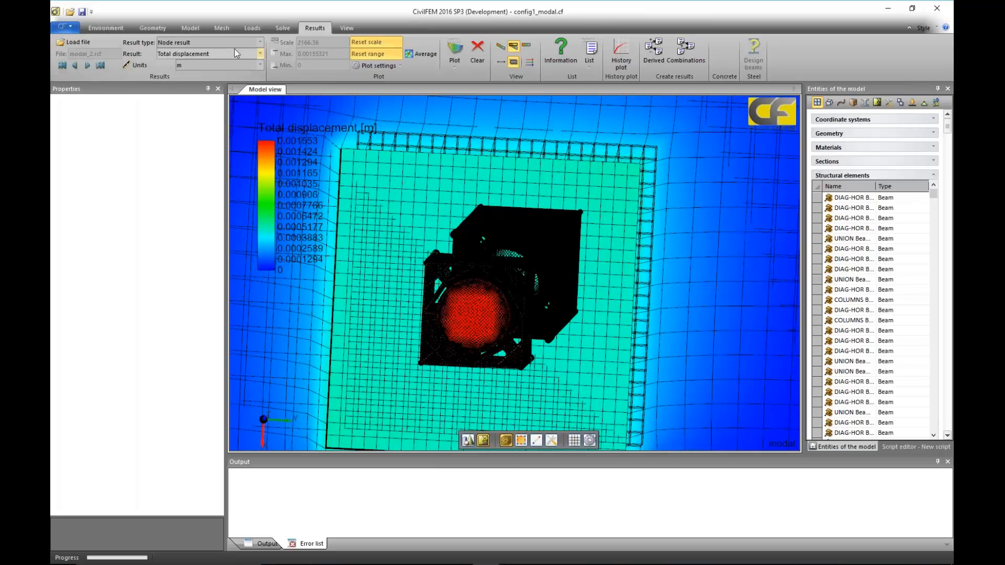
# - Advance through the third and fourth modes' results and inspect how the vessel and tower displace in each
pyautogui.click(85, 66)
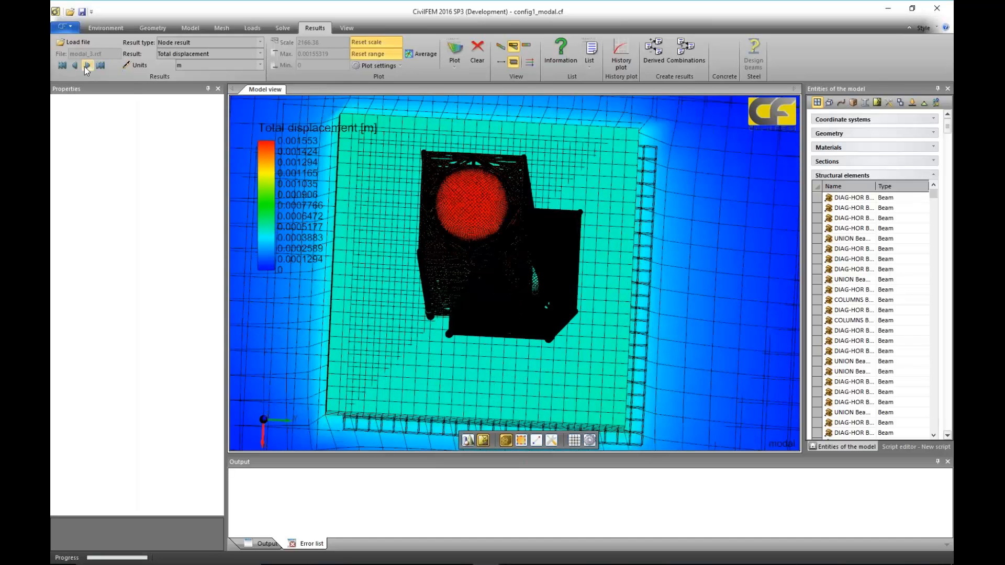
pyautogui.moveTo(437, 391); pyautogui.dragTo(552, 209, button='middle')
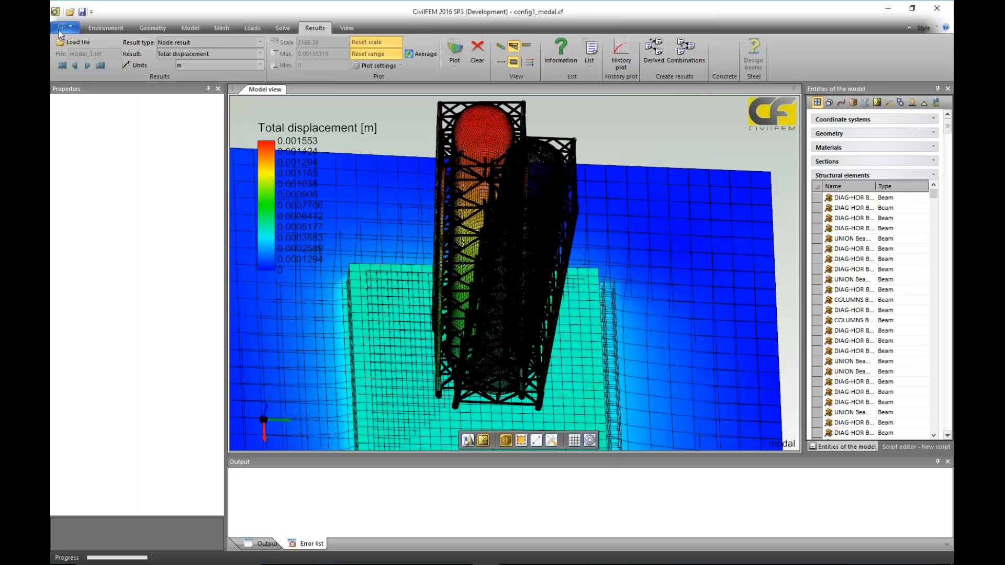
pyautogui.click(87, 65)
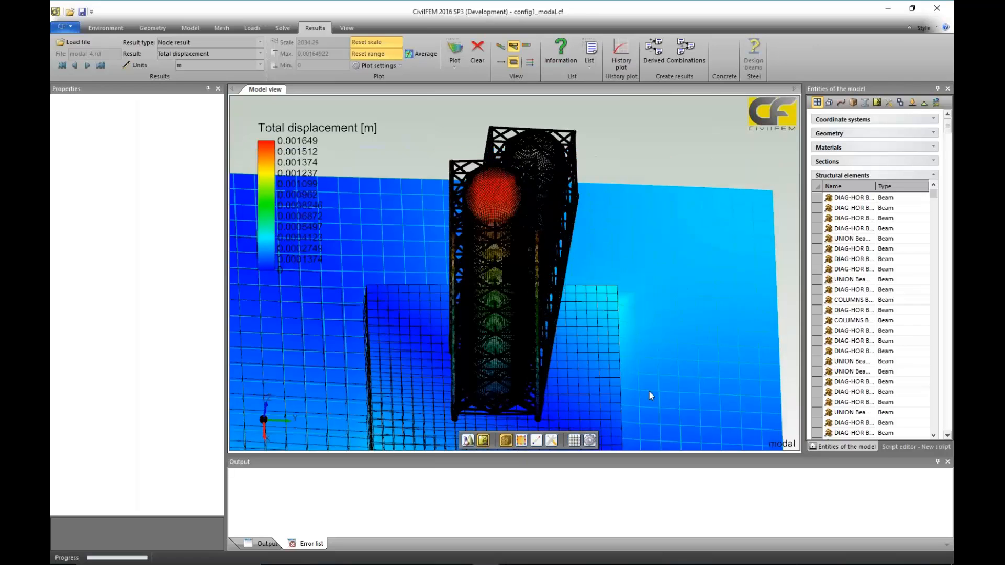
pyautogui.moveTo(648, 391); pyautogui.dragTo(575, 410, button='middle')
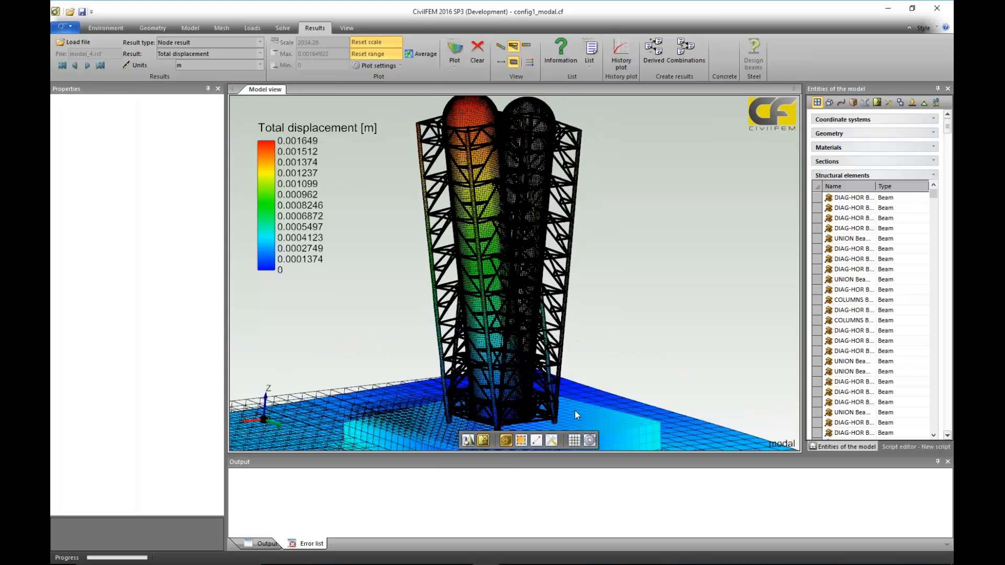
pyautogui.moveTo(577, 347); pyautogui.dragTo(501, 363, button='middle')
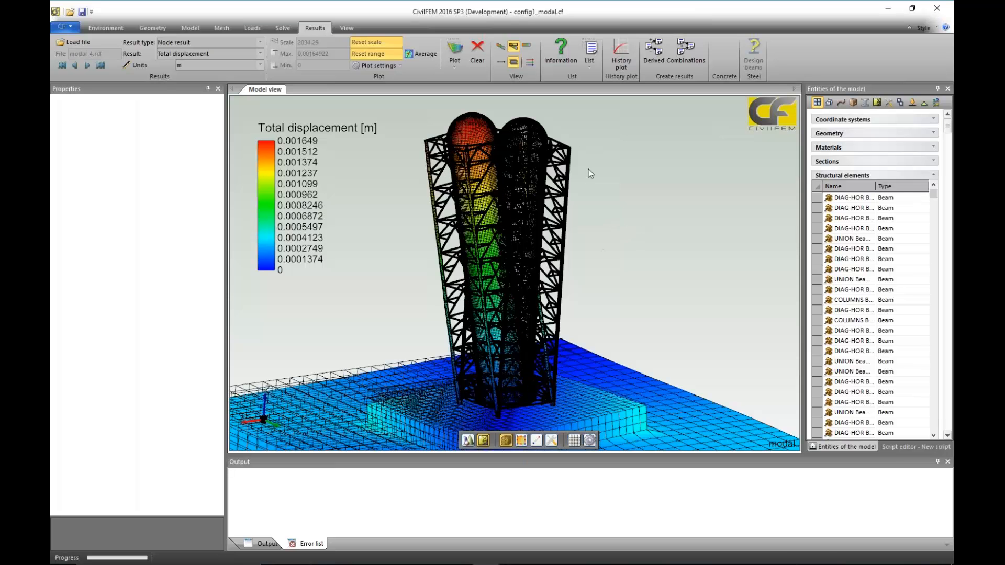
pyautogui.moveTo(629, 186); pyautogui.dragTo(621, 228, button='middle')
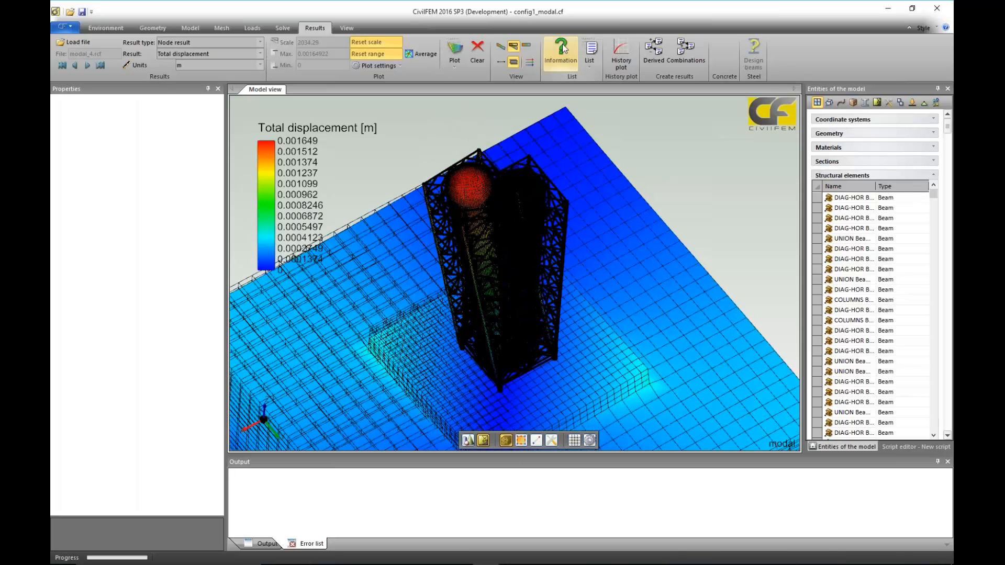
# - List the modal results information and examine each mode's frequency, participation factors and effective masses
pyautogui.click(563, 48)
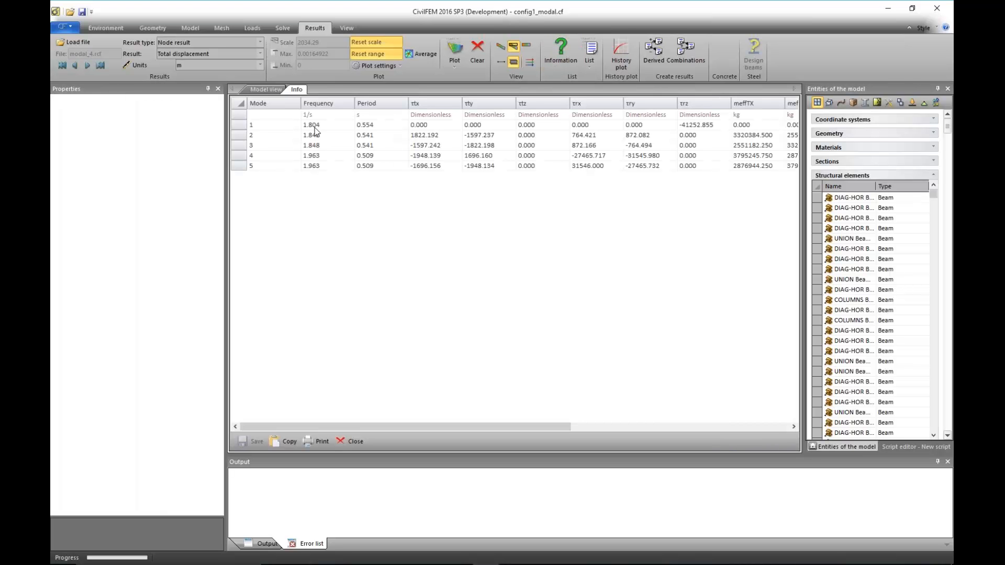
pyautogui.click(315, 132)
pyautogui.click(314, 155)
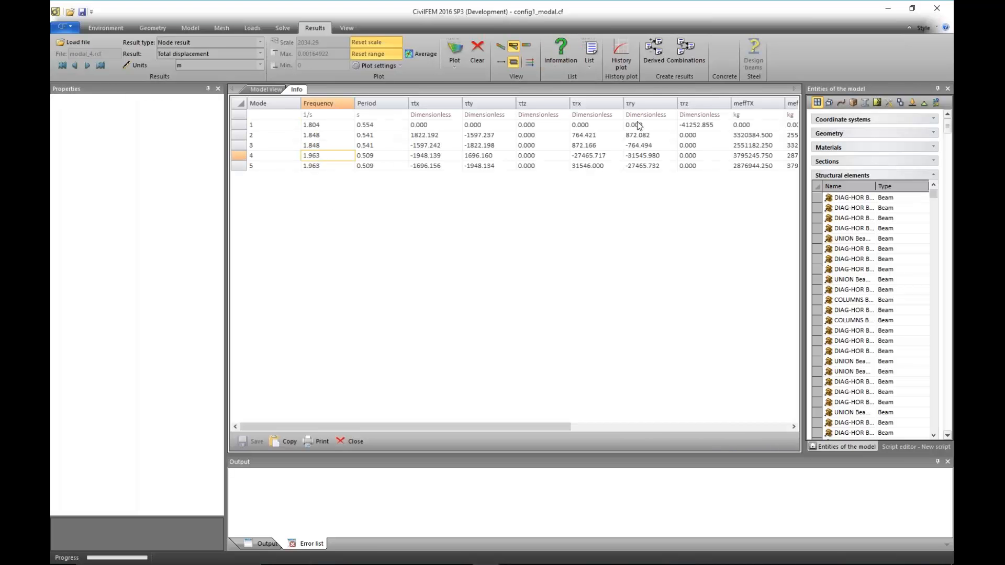
pyautogui.moveTo(560, 428); pyautogui.dragTo(628, 447)
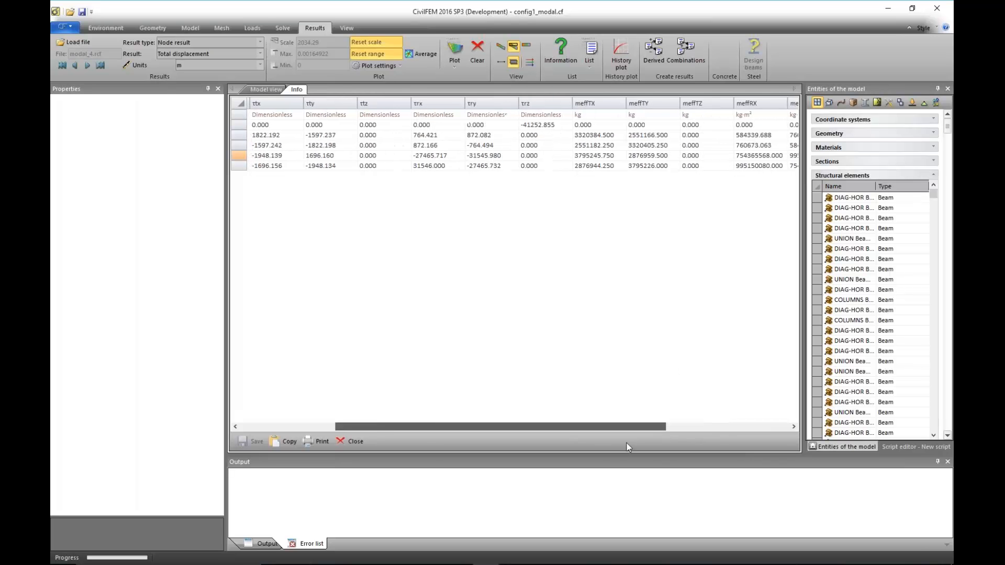
# - Open the model STRUCTURE OIL_GAS_pusover.cf from the configuration 1 pushover folder without saving the modal model
pyautogui.click(63, 30)
pyautogui.click(139, 127)
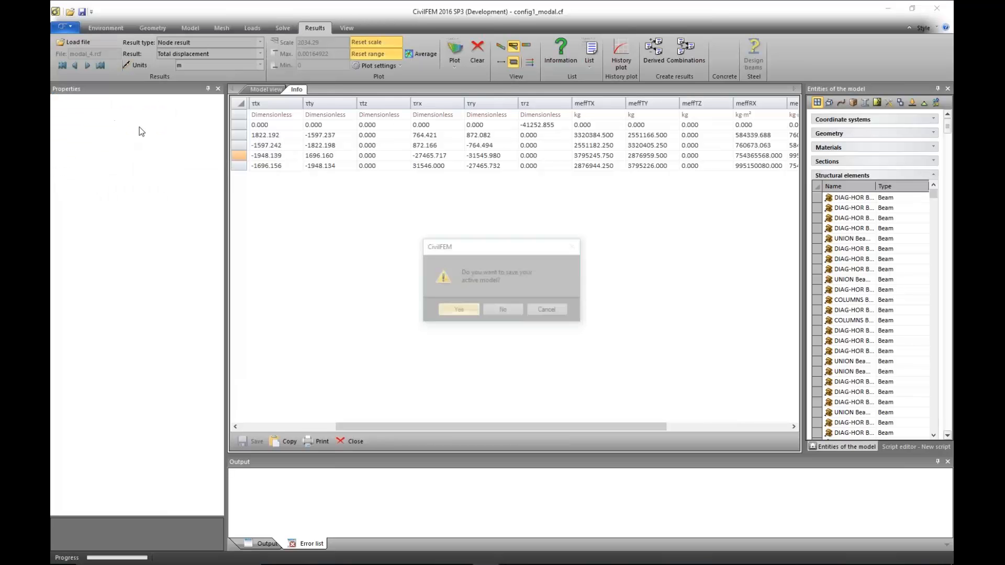
pyautogui.click(510, 310)
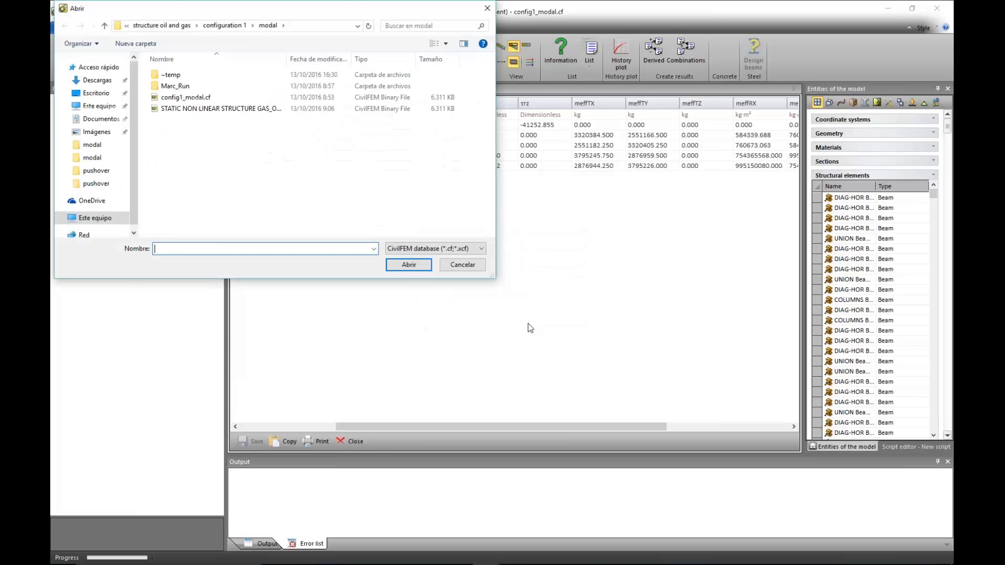
pyautogui.click(214, 26)
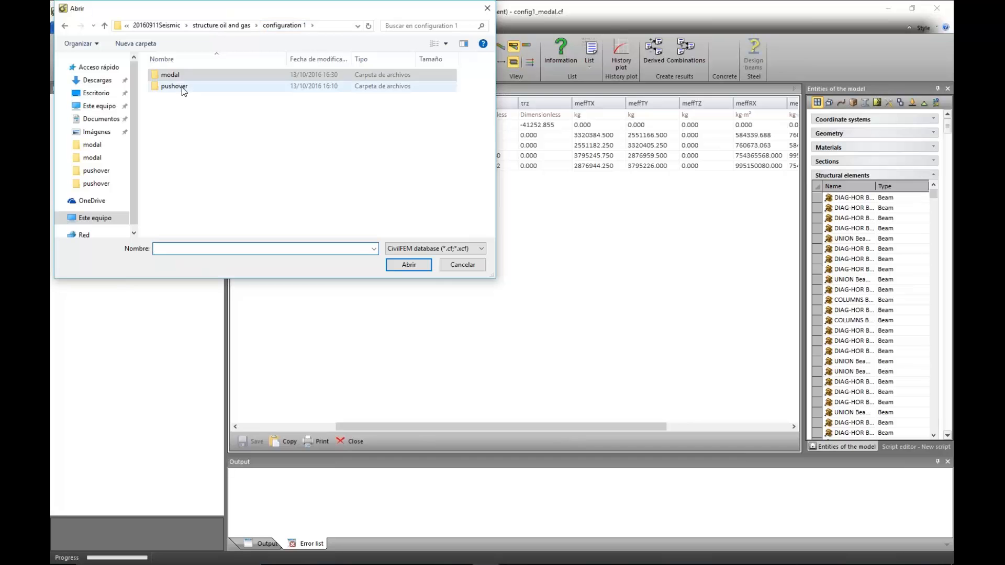
pyautogui.doubleClick(196, 86)
pyautogui.click(200, 88)
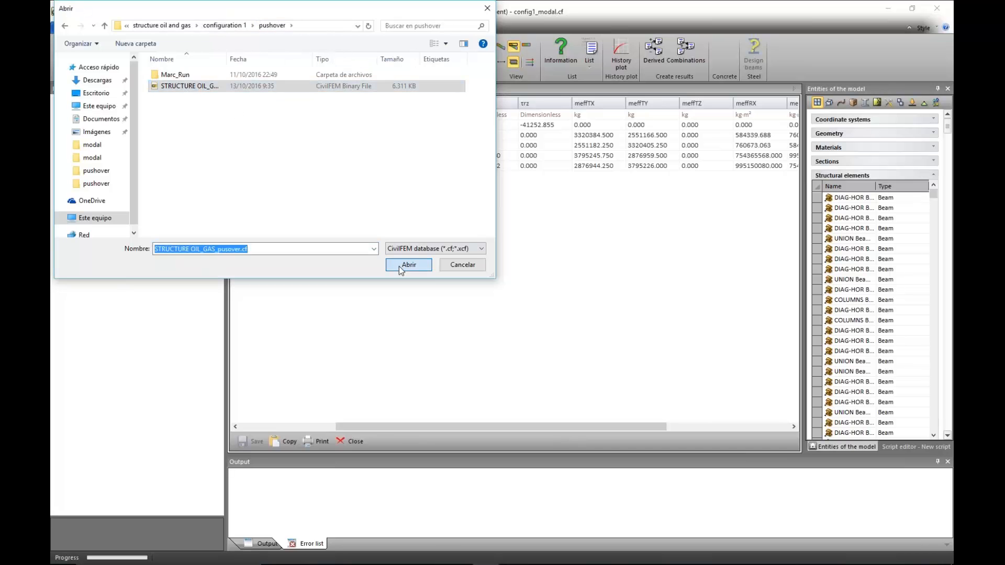
pyautogui.click(399, 264)
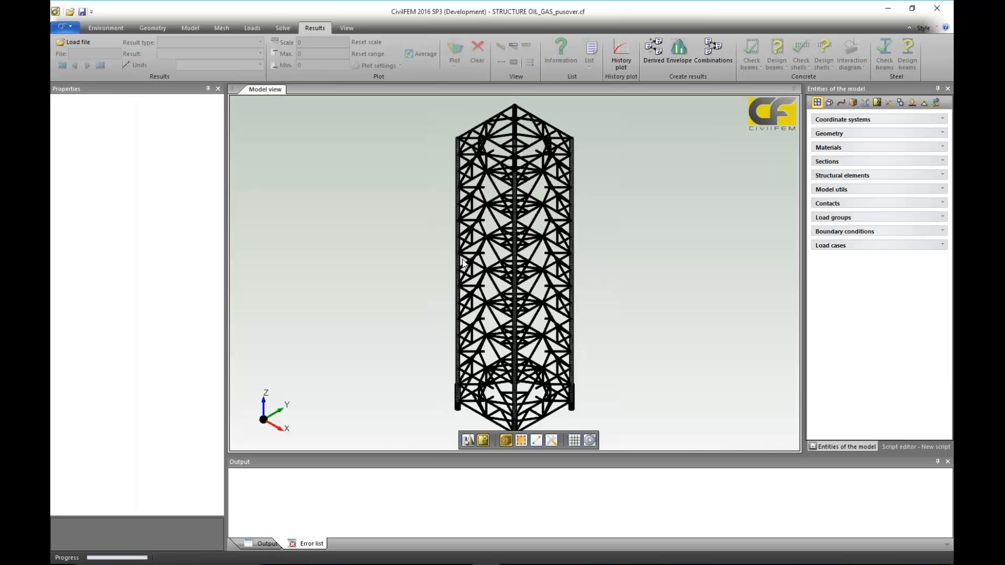
# - Plot the load group Structural loads D BENDING on the tower and inspect the horizontal loads along its column
pyautogui.moveTo(664, 354); pyautogui.dragTo(635, 277, button='middle')
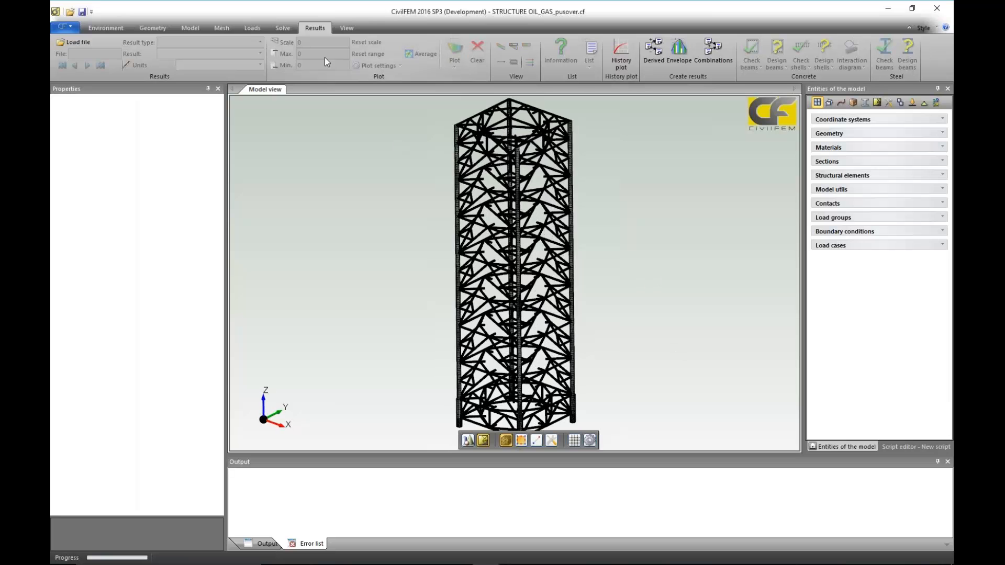
pyautogui.click(261, 28)
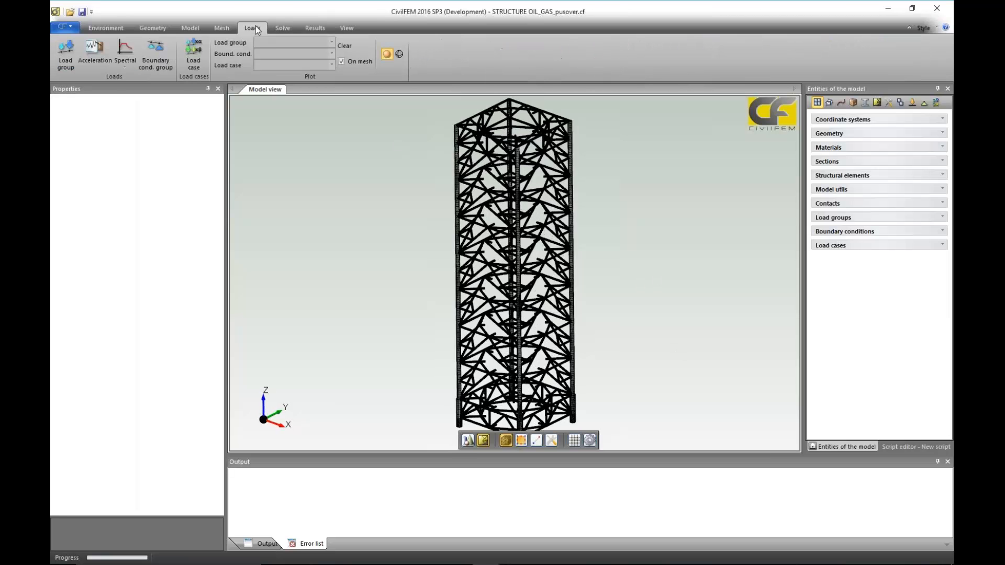
pyautogui.click(330, 42)
pyautogui.click(318, 64)
pyautogui.moveTo(594, 292); pyautogui.dragTo(601, 312, button='middle')
pyautogui.scroll(2, 417, 141)
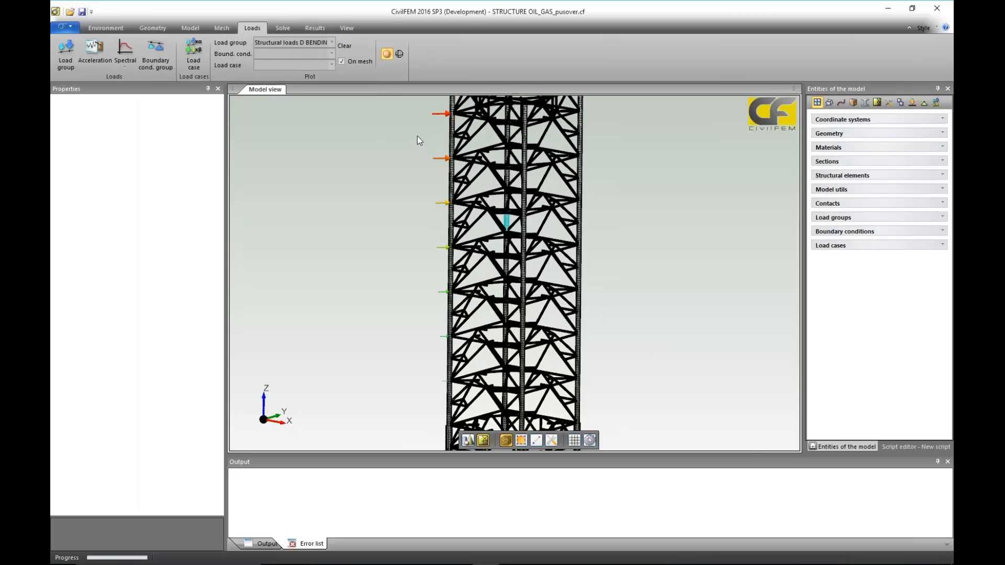
pyautogui.scroll(-1, 419, 131)
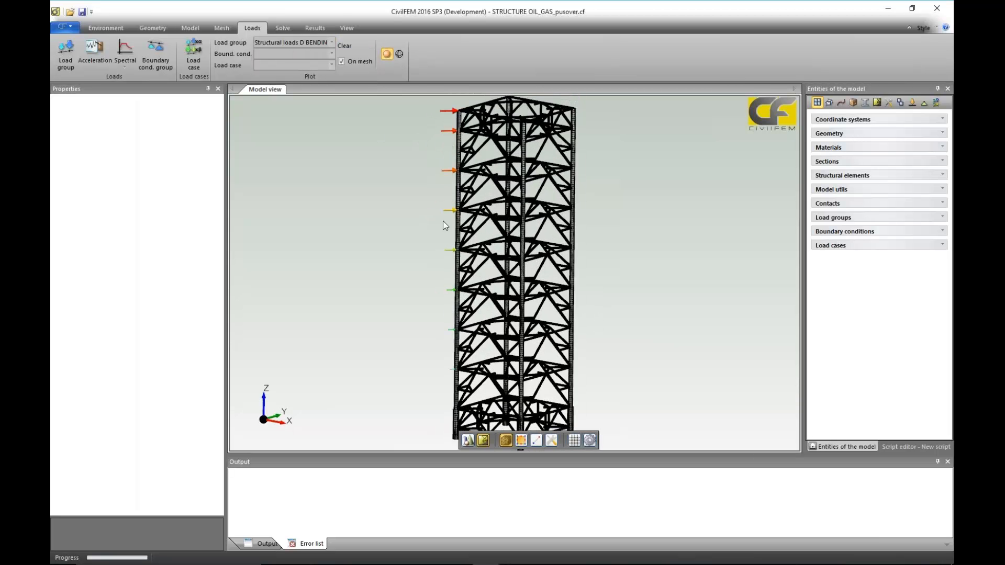
# - Examine the individual point loads in the D BENDING load group and the acceleration components of the Gravity group
pyautogui.click(845, 245)
pyautogui.click(840, 232)
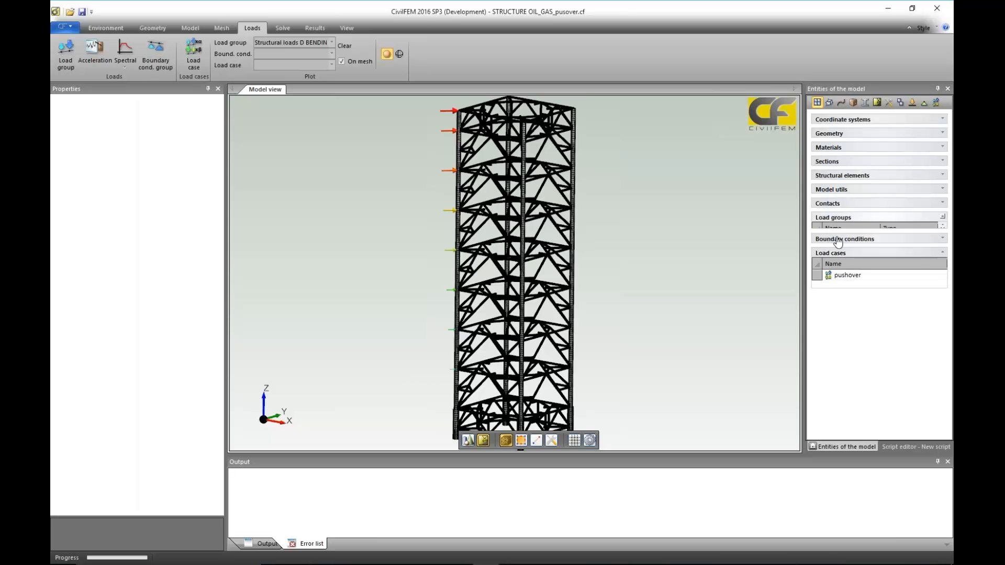
pyautogui.click(848, 240)
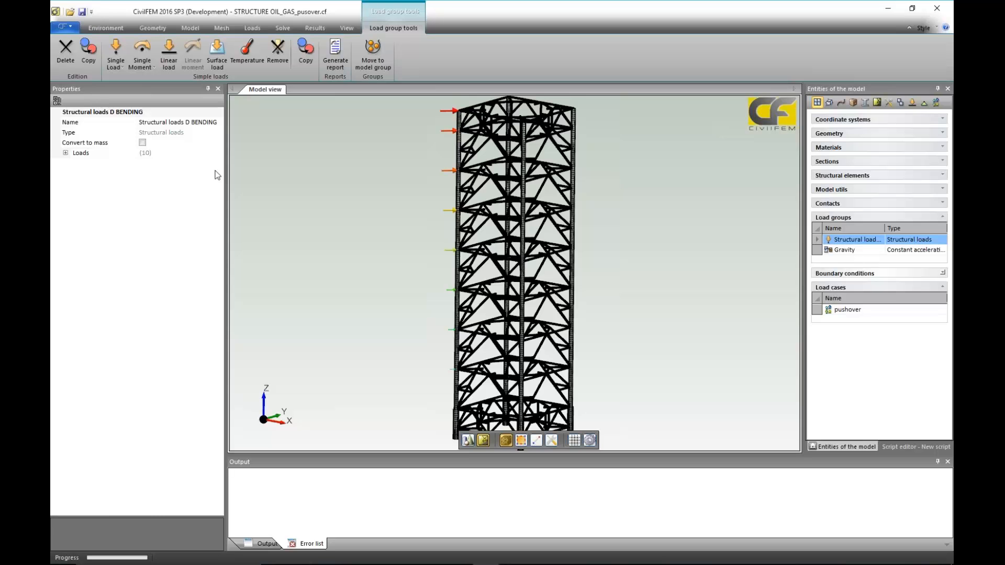
pyautogui.click(65, 153)
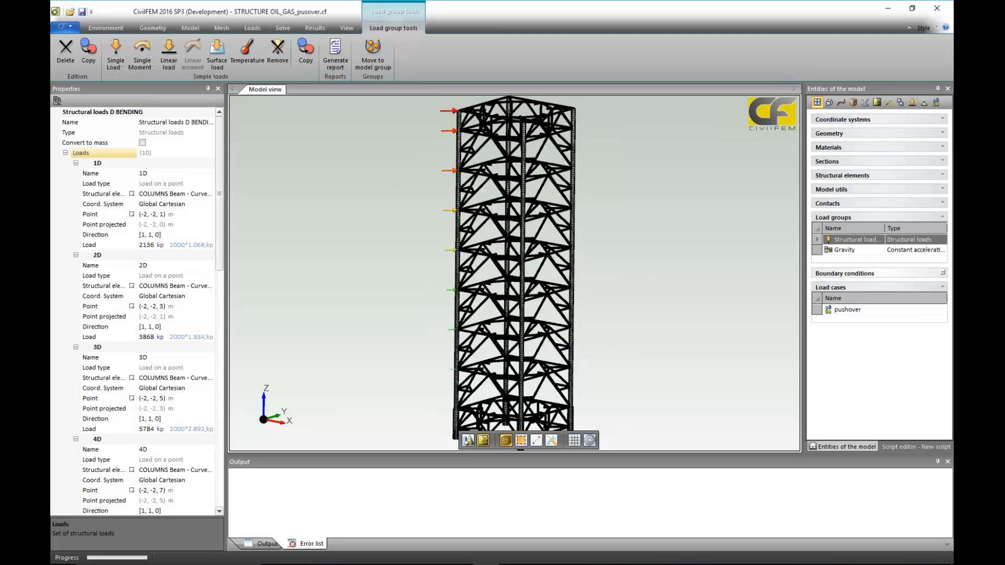
pyautogui.click(865, 251)
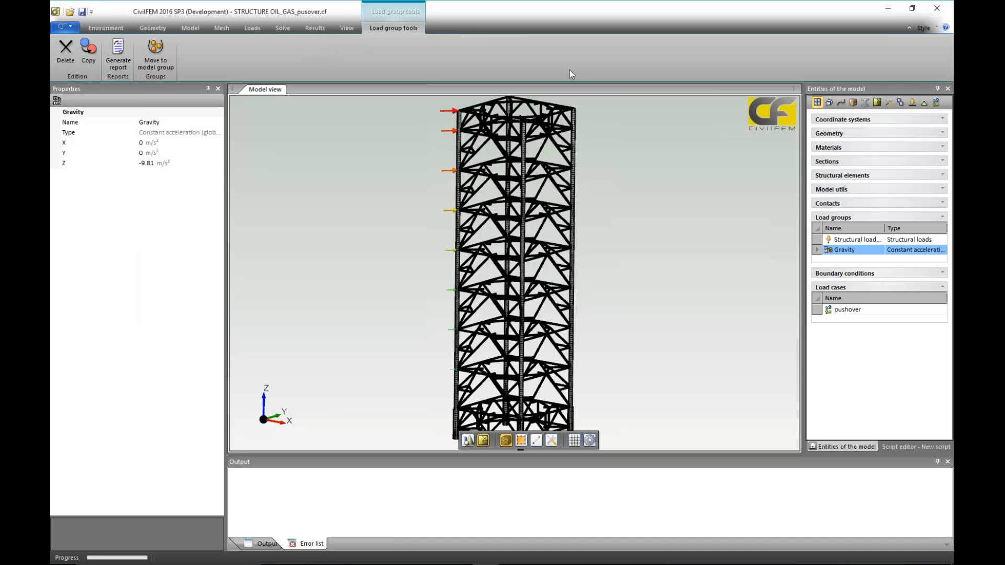
pyautogui.click(633, 242)
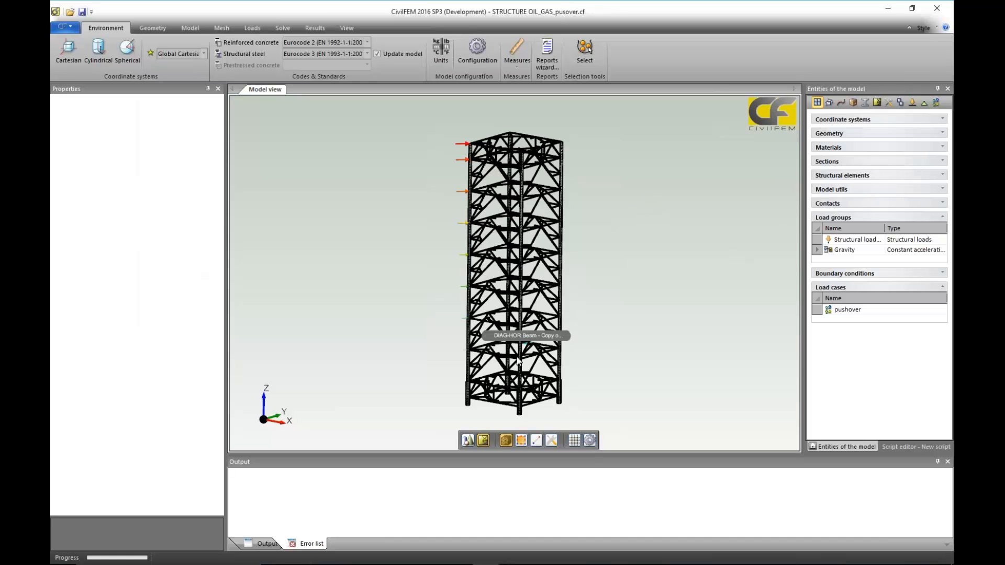
# - Set the analysis stress-strain diagram of the structural steel material Fe360 to Bilinear - Eurocode 3
pyautogui.click(859, 149)
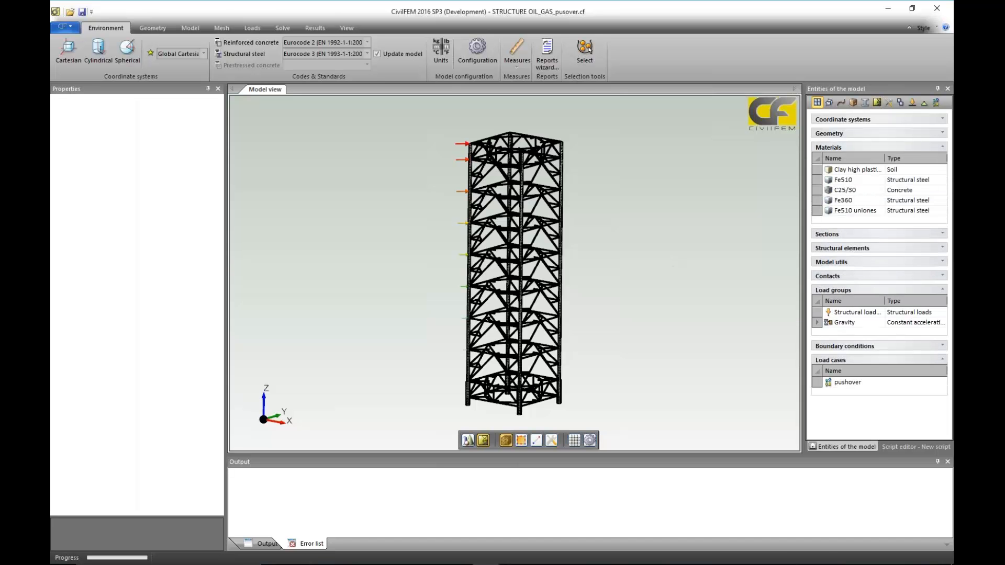
pyautogui.click(842, 201)
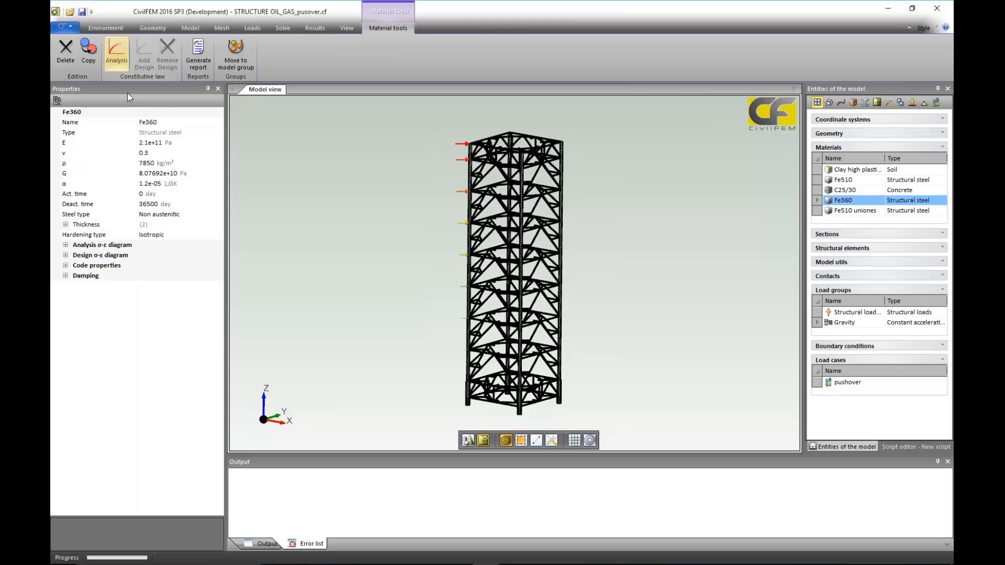
pyautogui.click(125, 59)
pyautogui.click(177, 110)
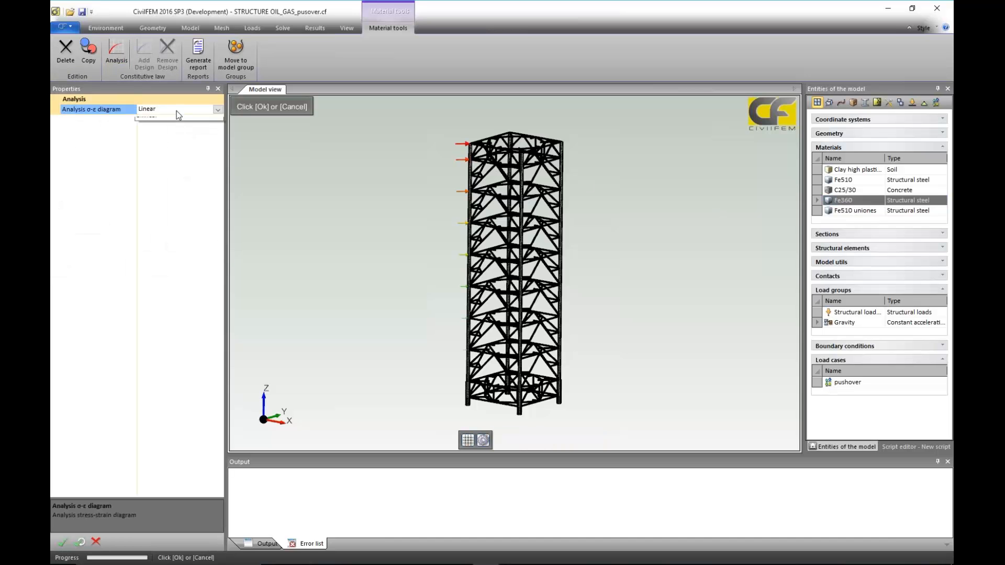
pyautogui.click(165, 136)
pyautogui.click(61, 545)
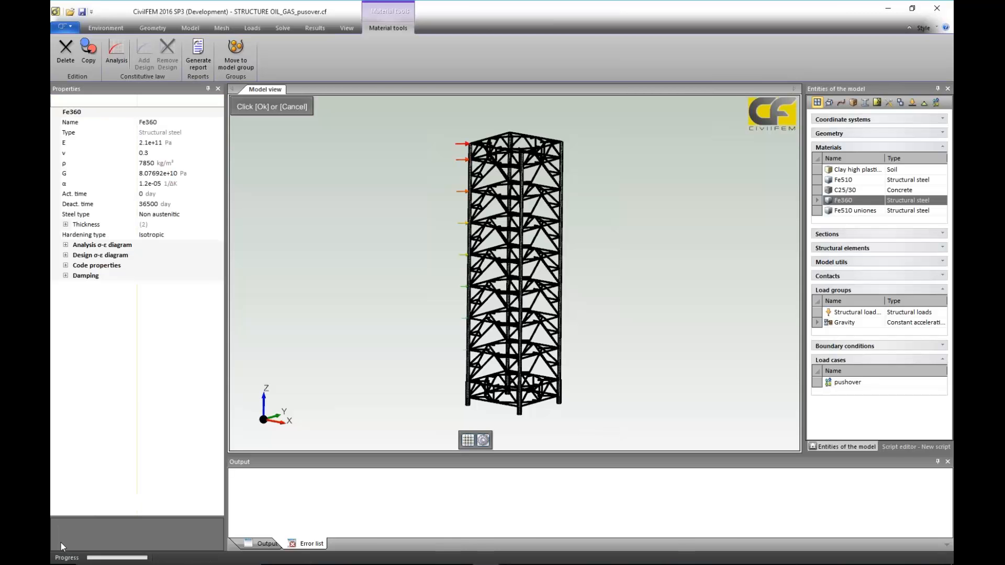
# - Display the data of Fe360's analysis stress-strain diagram as a chart, examine the curves and leave without saving changes
pyautogui.click(65, 245)
pyautogui.click(218, 265)
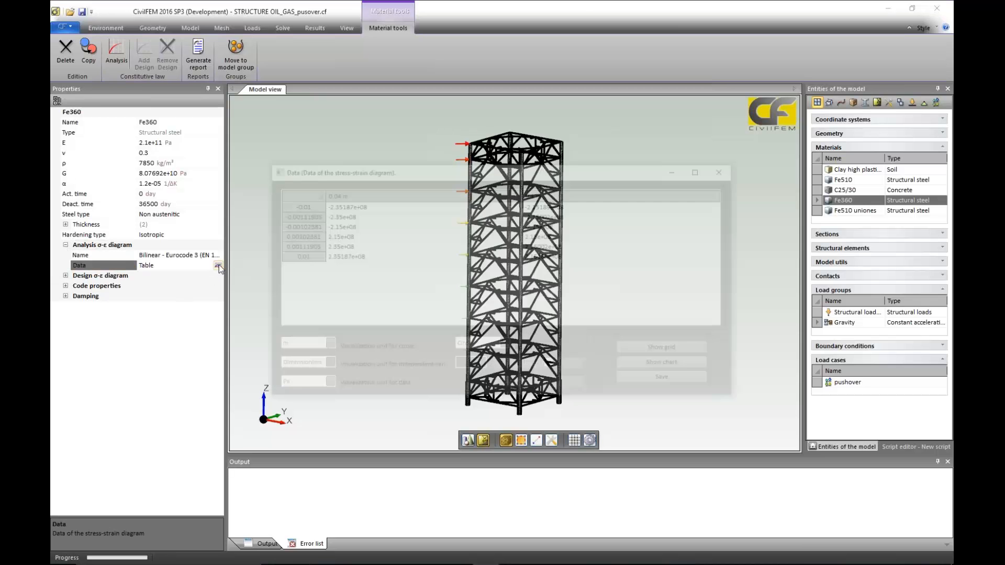
pyautogui.click(658, 366)
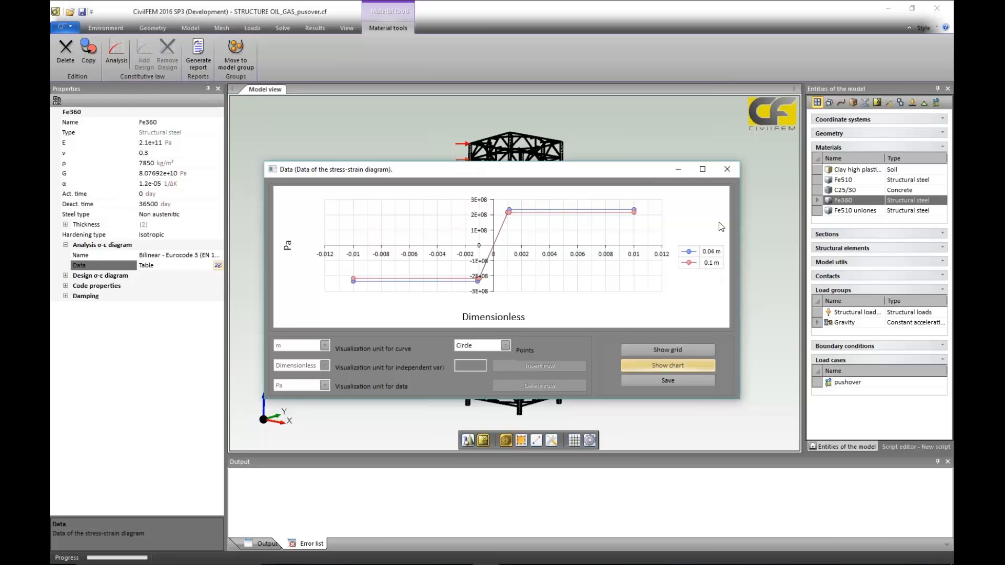
pyautogui.click(727, 169)
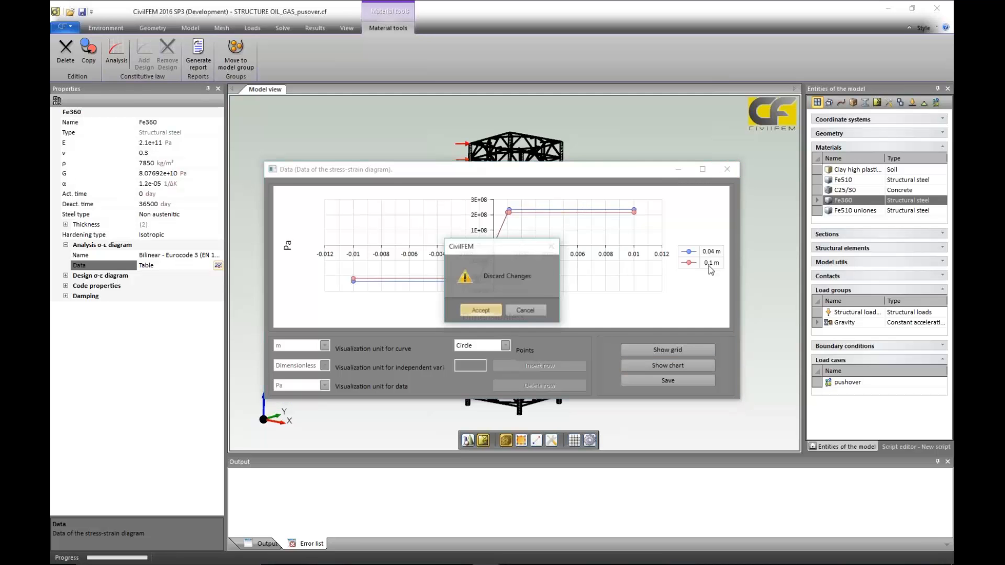
pyautogui.click(482, 310)
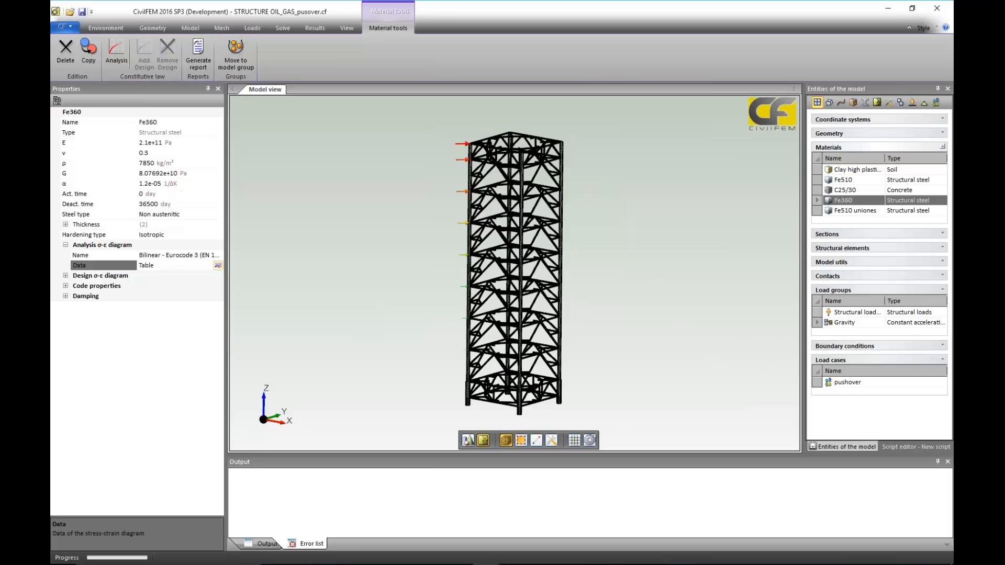
# - Show all structural elements so the vessel, foundation and terrain appear together with the steel tower
pyautogui.click(836, 253)
pyautogui.click(818, 259)
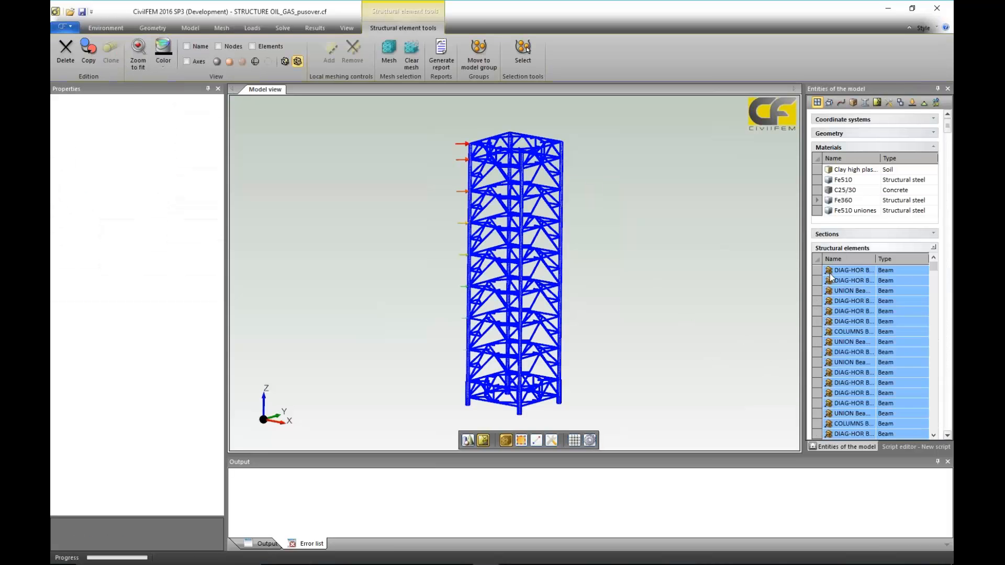
pyautogui.click(217, 61)
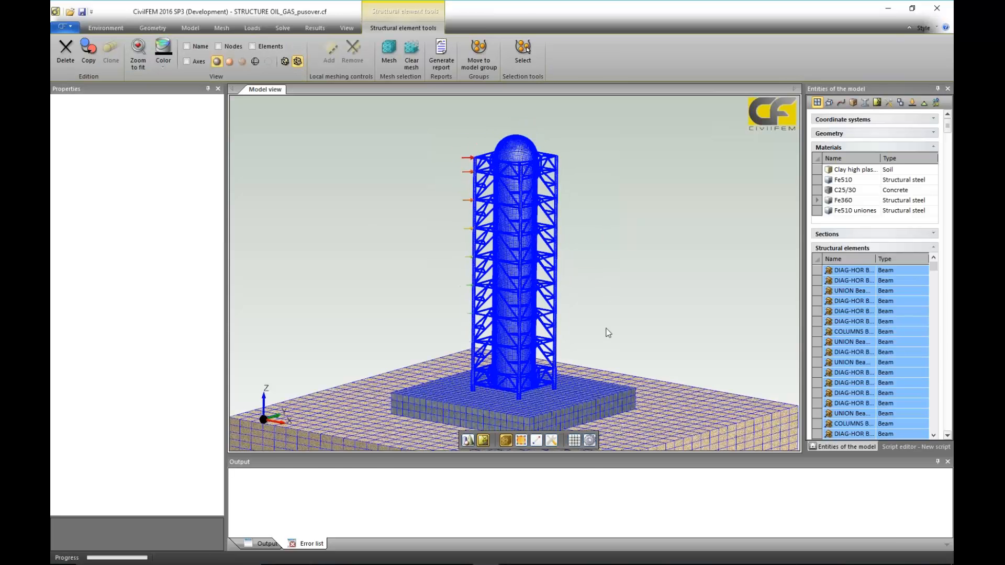
pyautogui.click(606, 332)
pyautogui.scroll(-2, 607, 333)
pyautogui.moveTo(607, 398); pyautogui.dragTo(606, 422, button='middle')
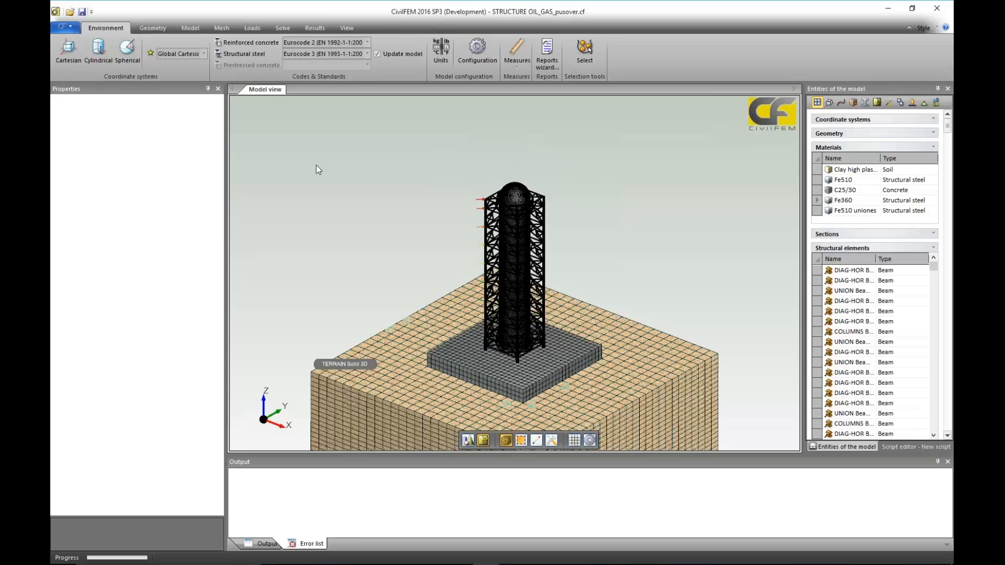
# - Create a contact pair named soil-foundiation with FOUND Solid 3D as the contacted element
pyautogui.click(222, 28)
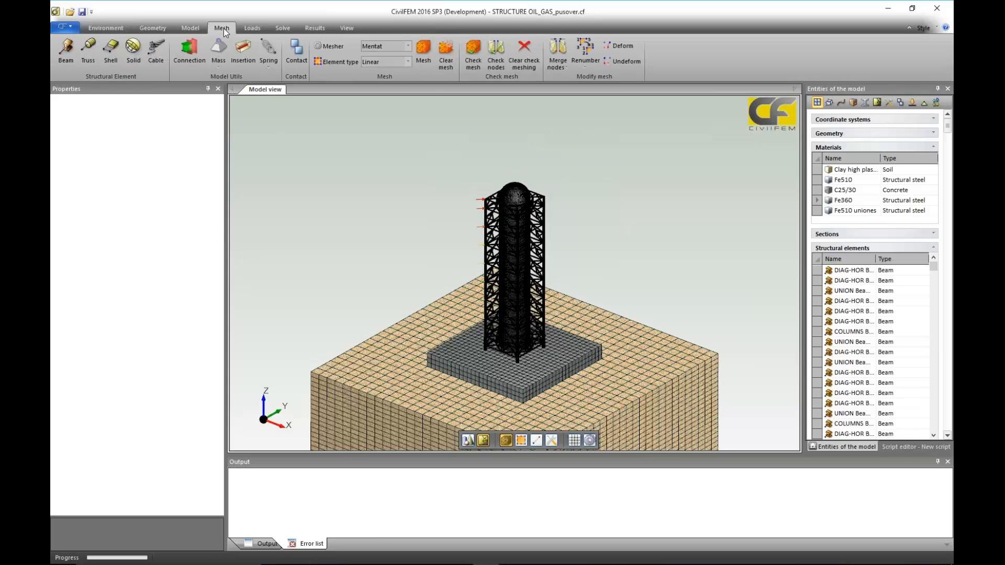
pyautogui.click(296, 48)
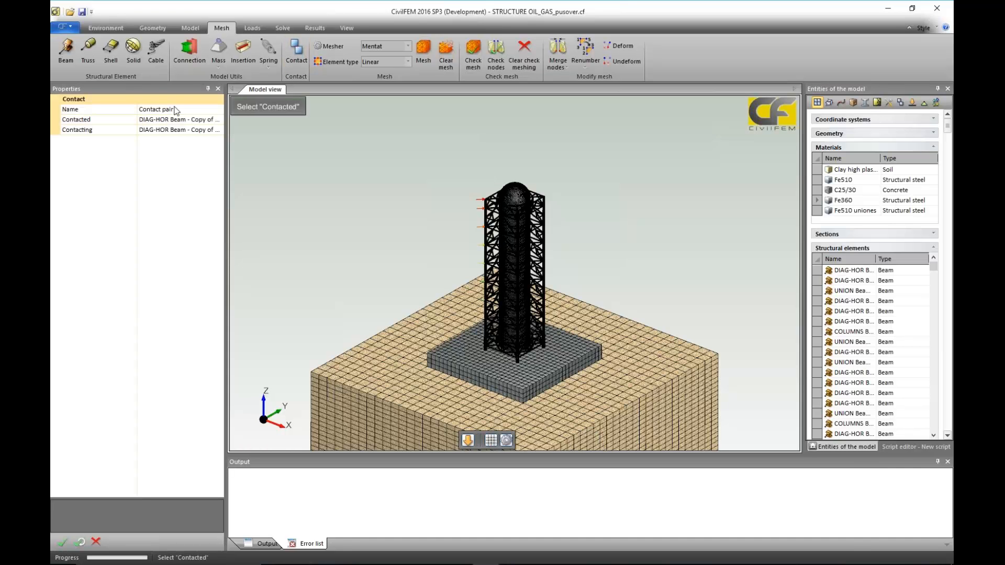
pyautogui.click(182, 109)
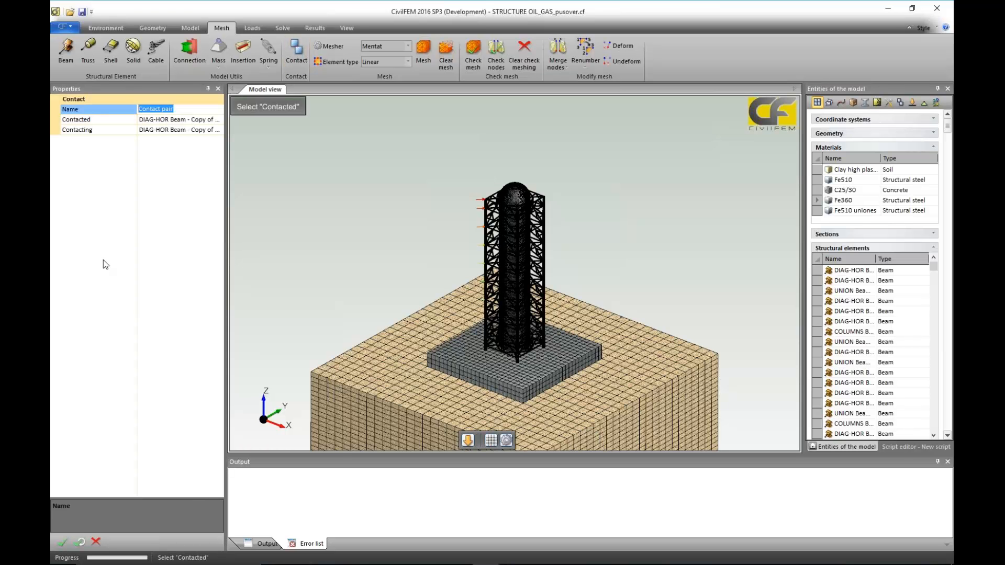
pyautogui.write('soil-fundiation')
pyautogui.click(157, 108)
pyautogui.write('op')
pyautogui.press('BackSpace')
pyautogui.press('BackSpace')
pyautogui.write('u')
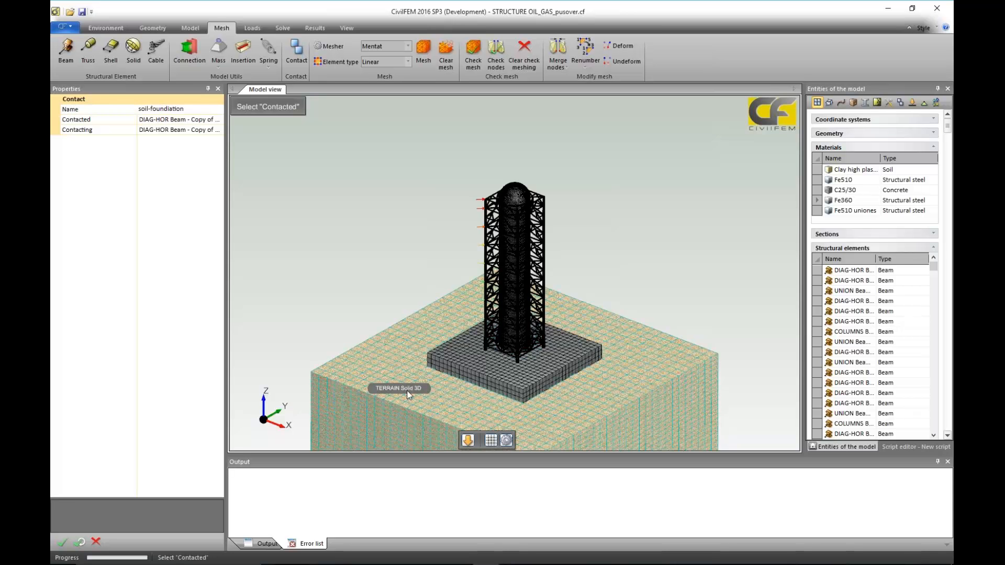
pyautogui.click(476, 369)
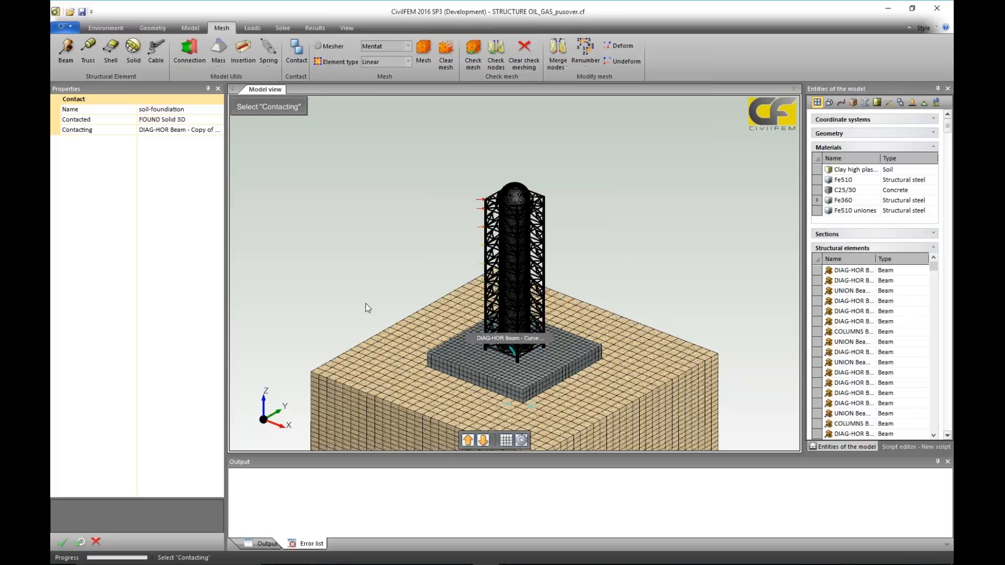
pyautogui.click(62, 541)
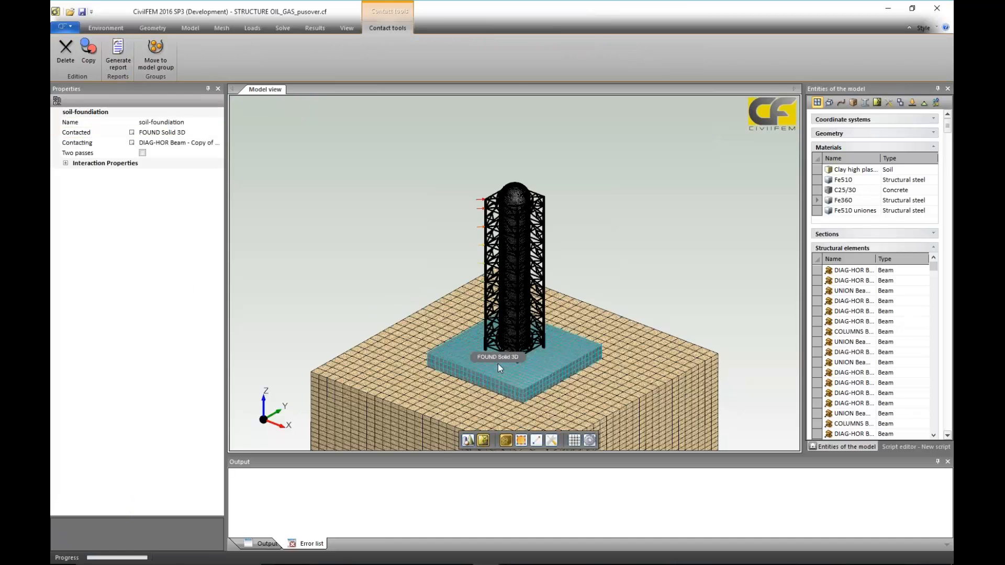
# - Set the contact pair's interaction type to Touching contact with a friction coefficient of 0.3
pyautogui.click(66, 163)
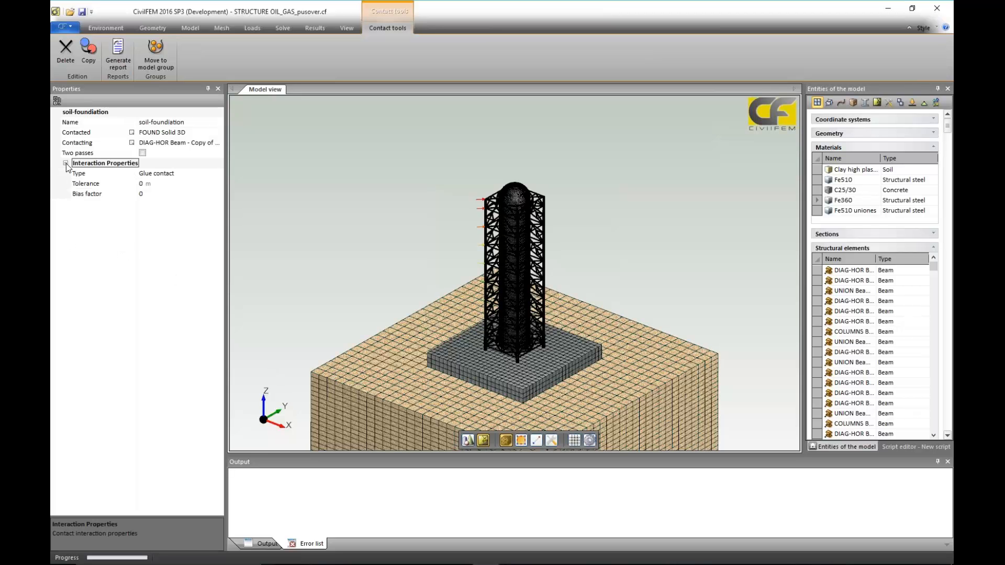
pyautogui.click(191, 176)
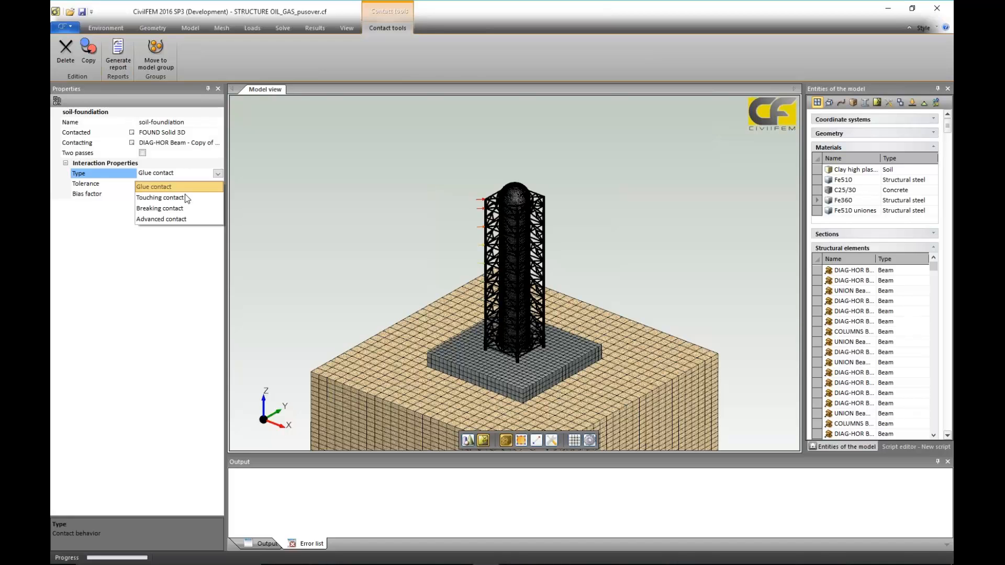
pyautogui.click(183, 199)
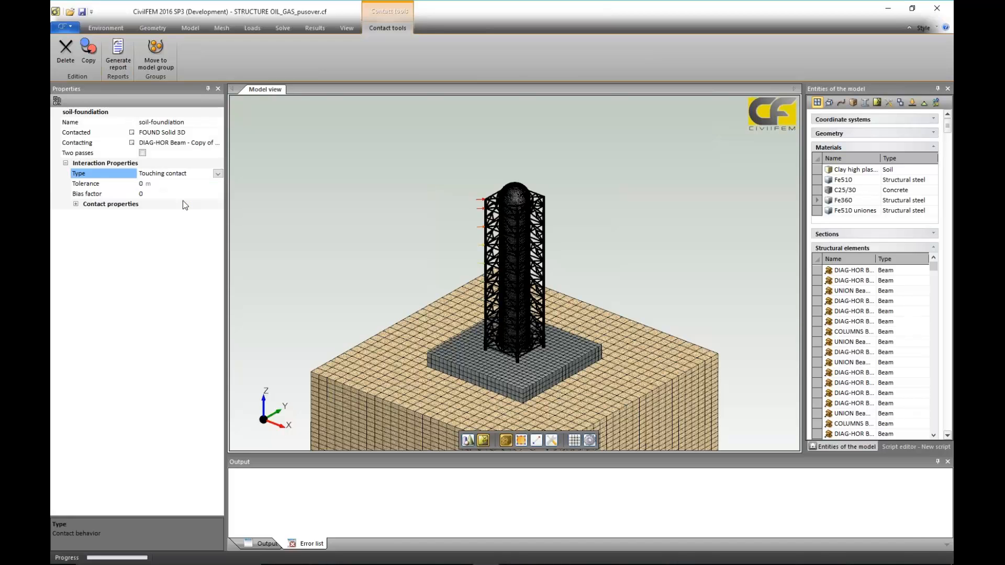
pyautogui.click(77, 205)
pyautogui.click(157, 214)
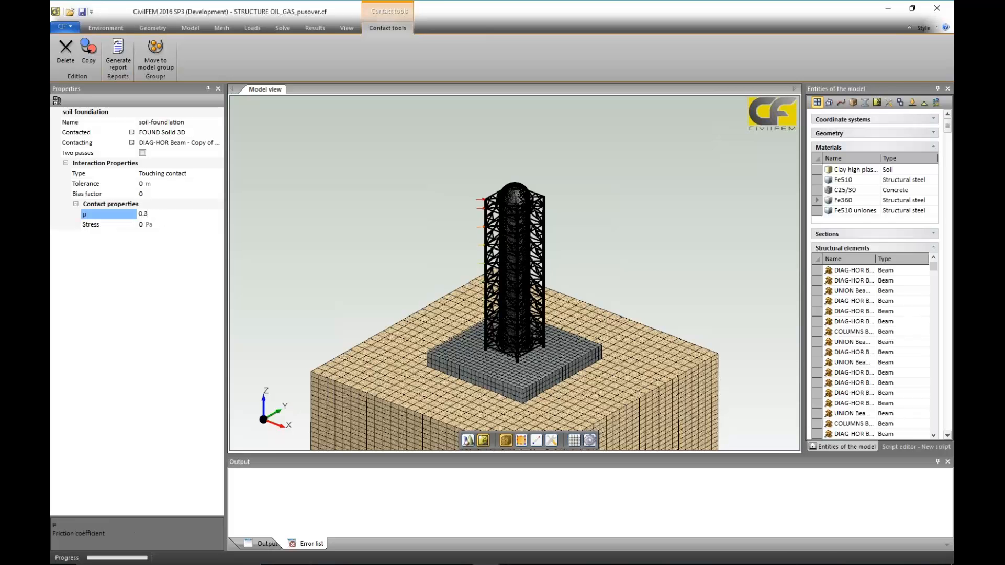
pyautogui.write('.3')
pyautogui.click(143, 296)
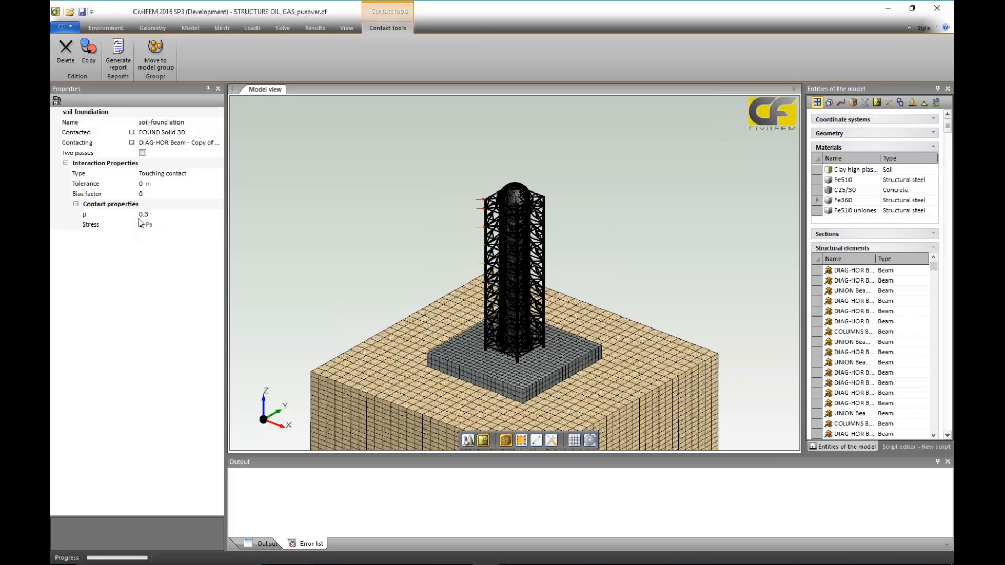
# - Set the contact pair's interaction type to Advanced contact and examine its cohesion, static friction and touching properties
pyautogui.click(192, 178)
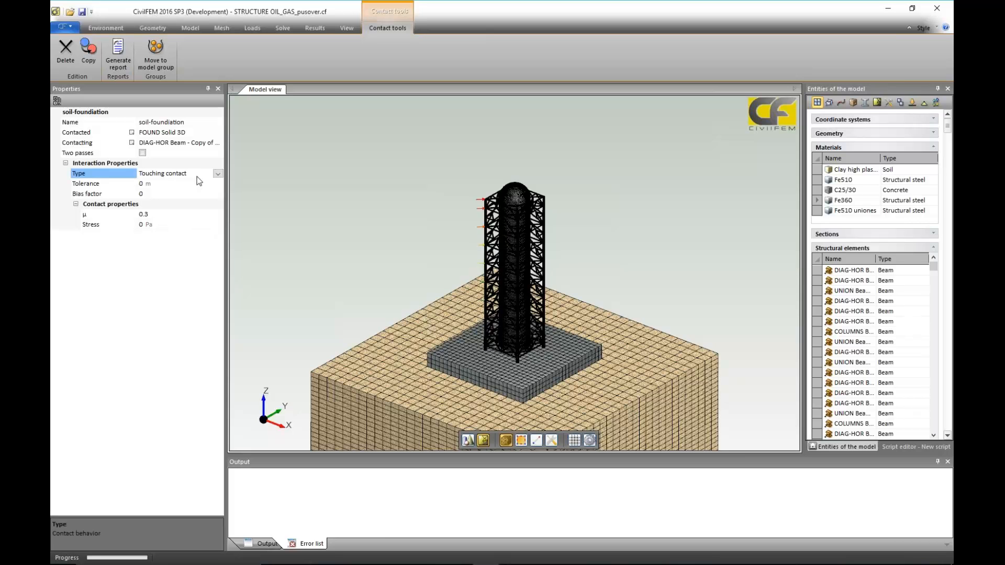
pyautogui.click(193, 178)
pyautogui.click(172, 219)
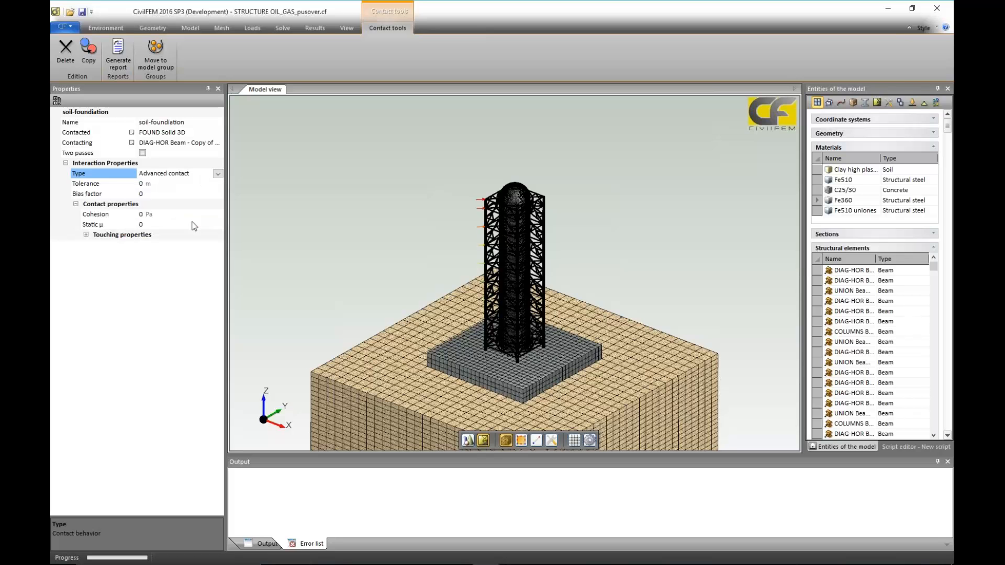
pyautogui.click(86, 235)
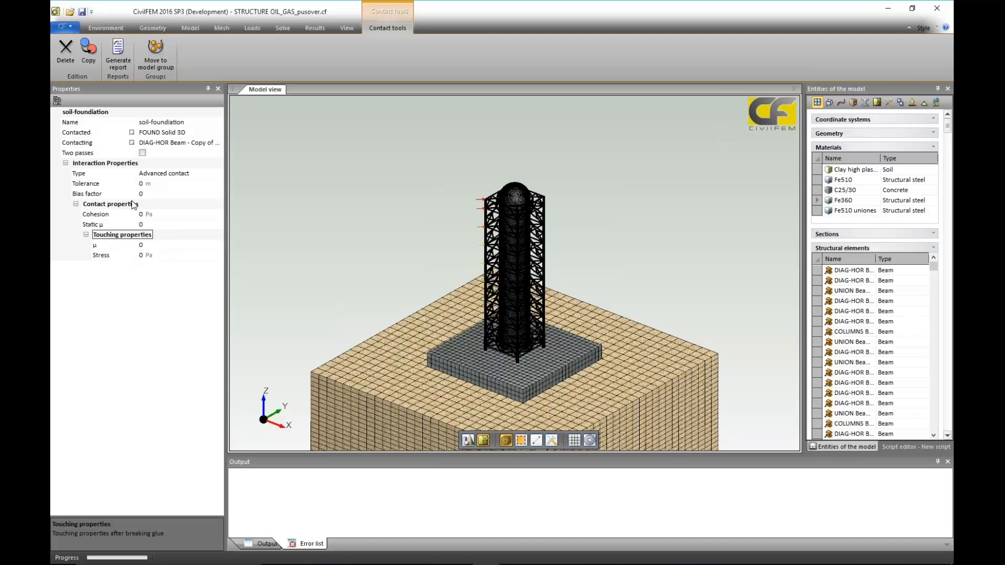
pyautogui.click(151, 337)
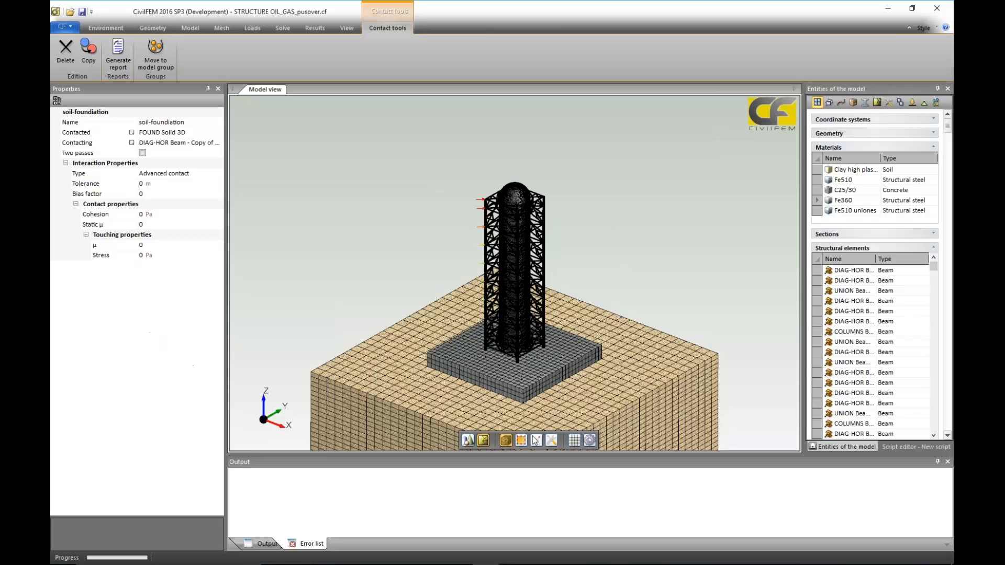
# - Assign Drucker-Prager plastic behavior to the soil material Clay high plasticity and review its Drucker-Prager parameters
pyautogui.click(848, 173)
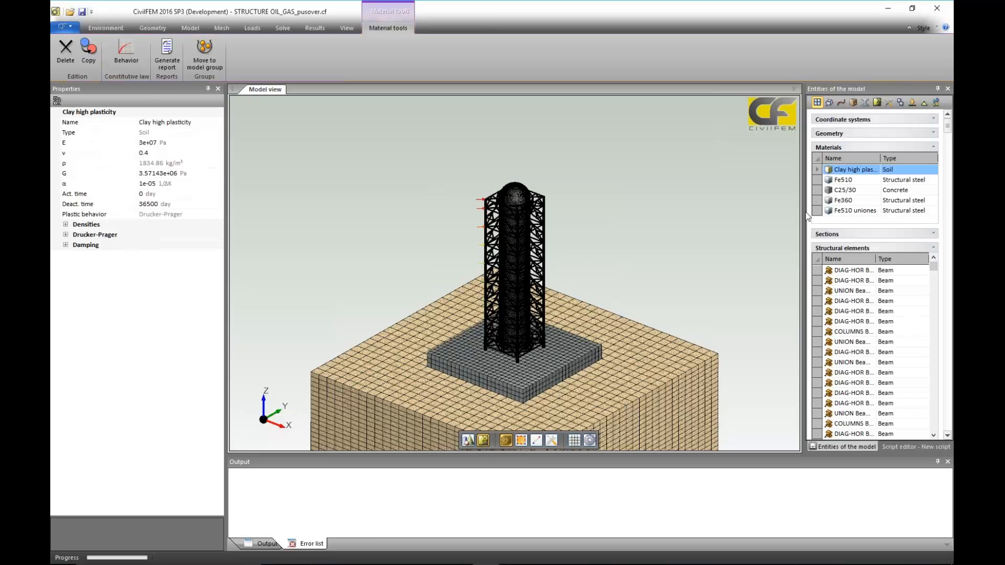
pyautogui.click(212, 125)
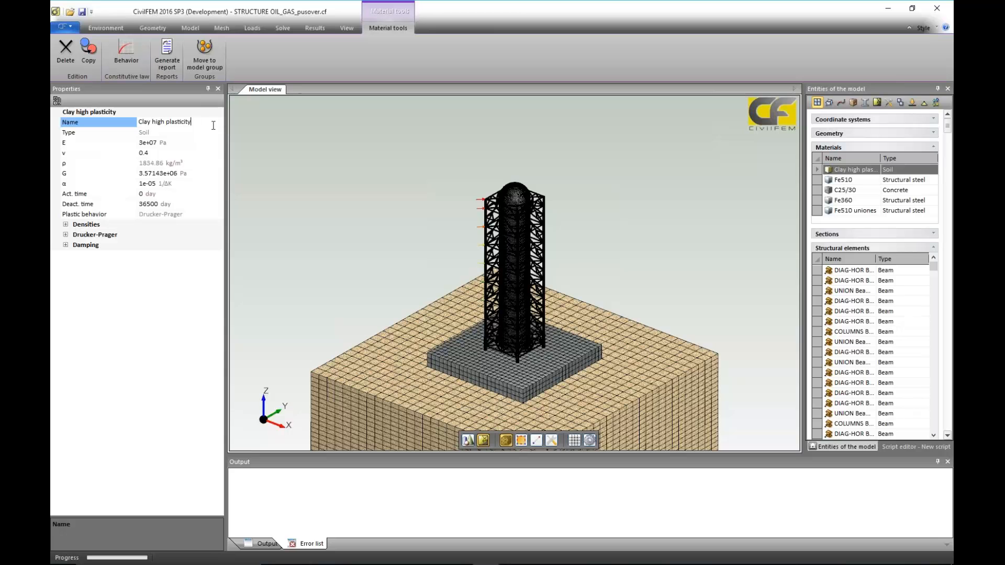
pyautogui.click(127, 57)
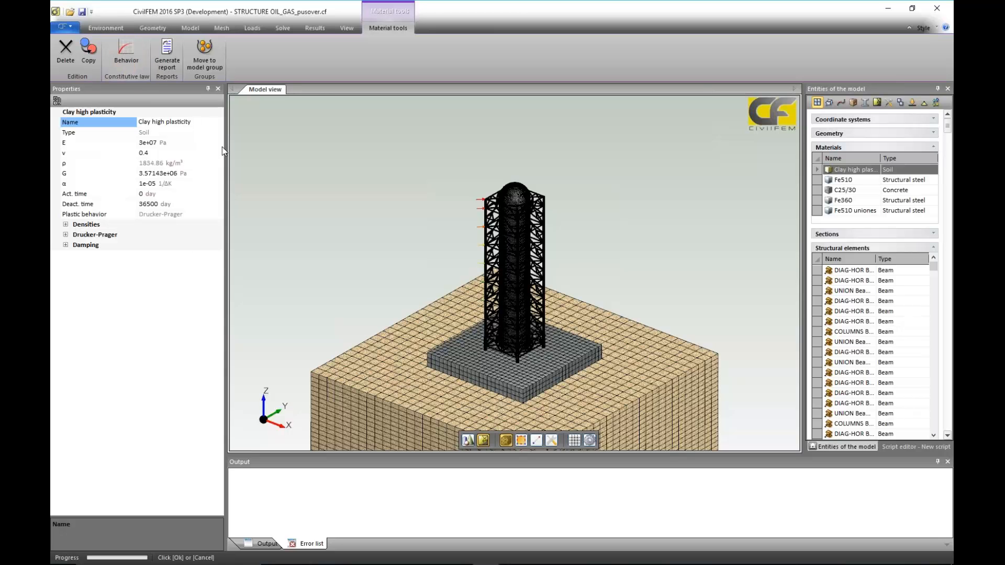
pyautogui.click(189, 109)
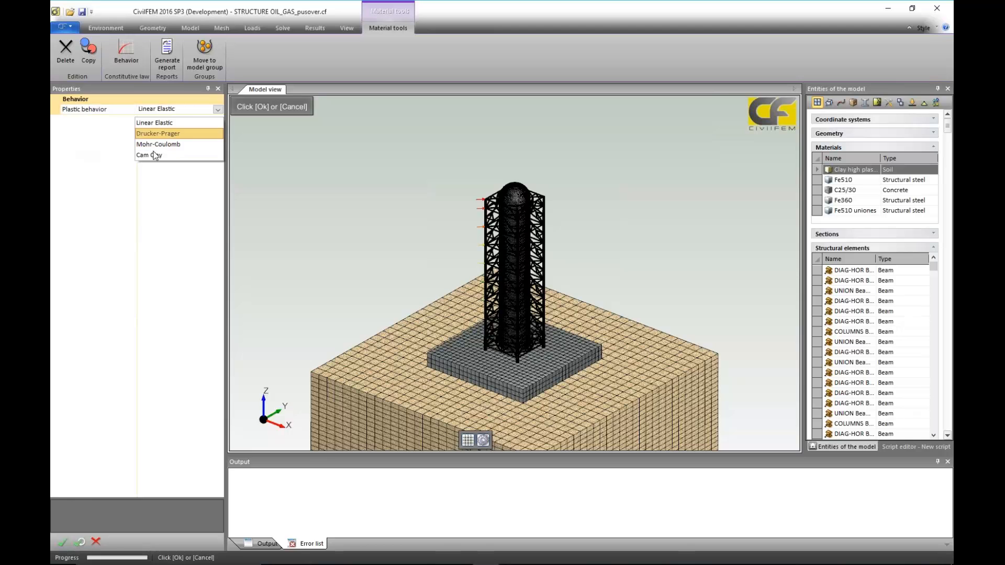
pyautogui.click(159, 134)
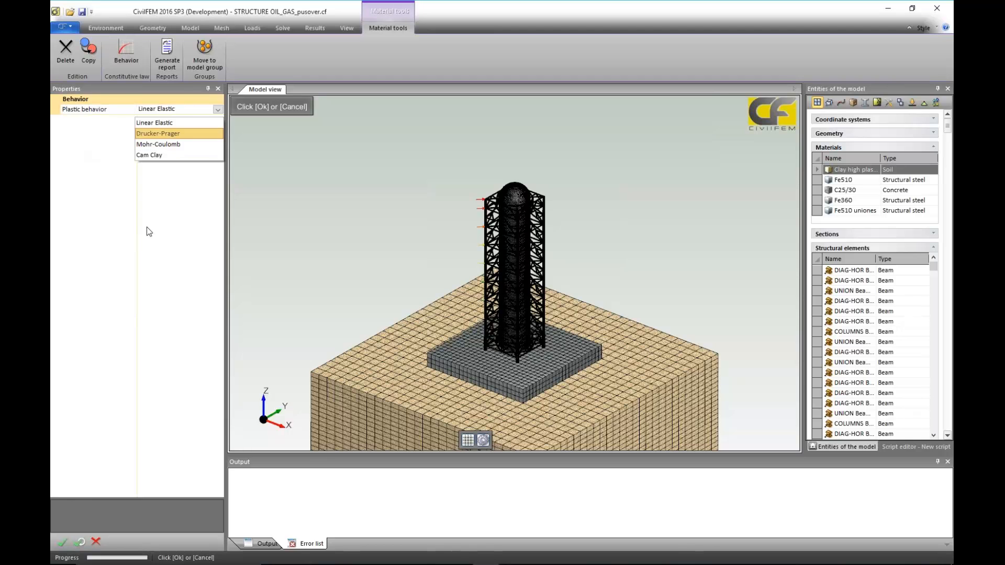
pyautogui.click(62, 544)
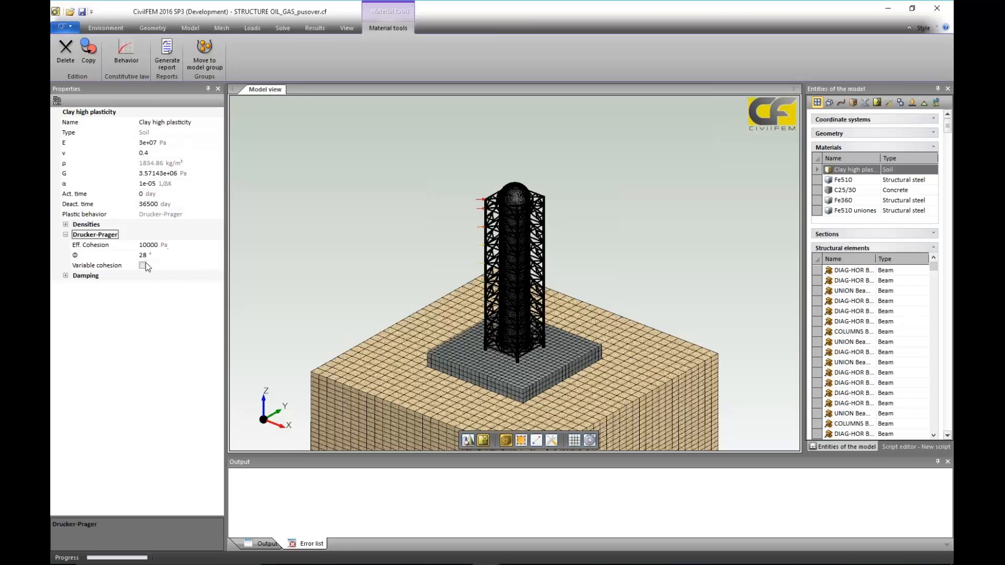
pyautogui.click(703, 227)
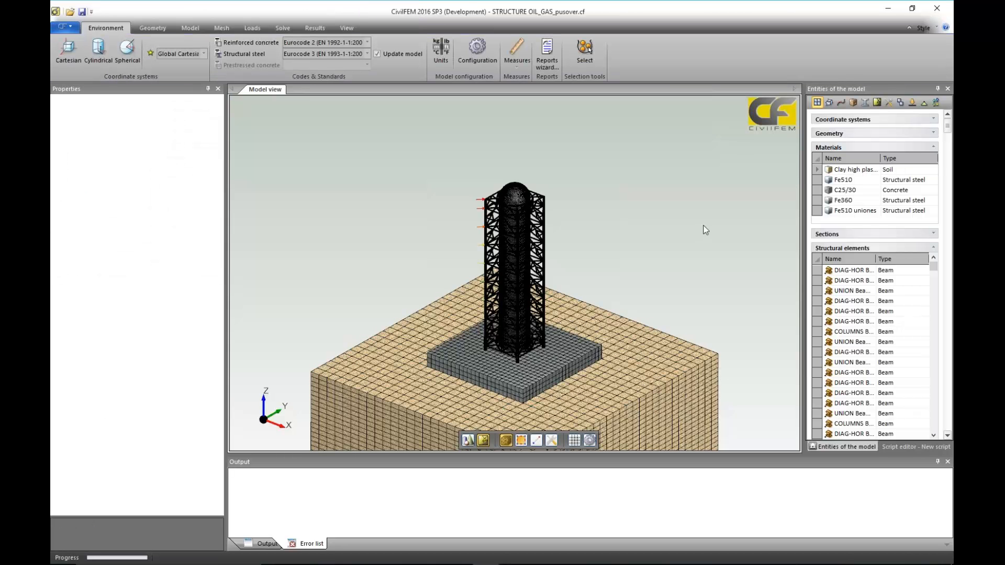
# - Review the global solution controls of the pushover analysis, including step fractions, iterations and convergence settings
pyautogui.scroll(-3, 703, 228)
pyautogui.click(283, 28)
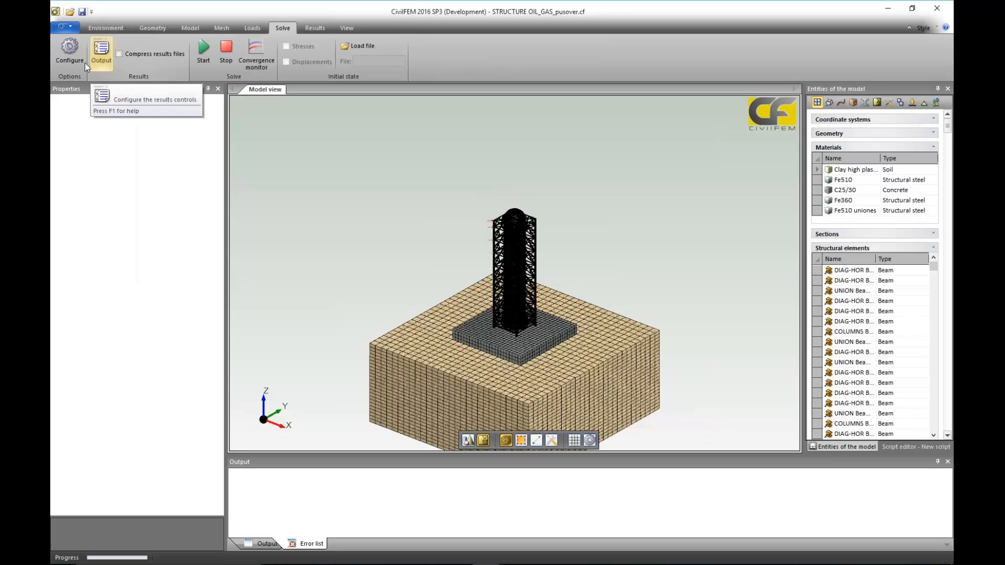
pyautogui.click(69, 52)
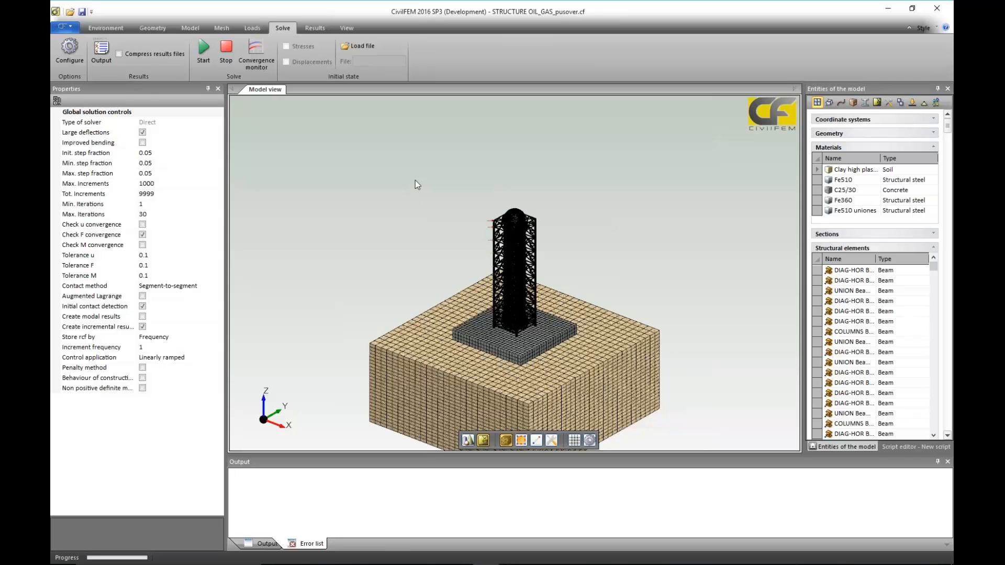
# - Load the results file pushover_19.rcf from the configuration 1 pushover folder
pyautogui.click(319, 28)
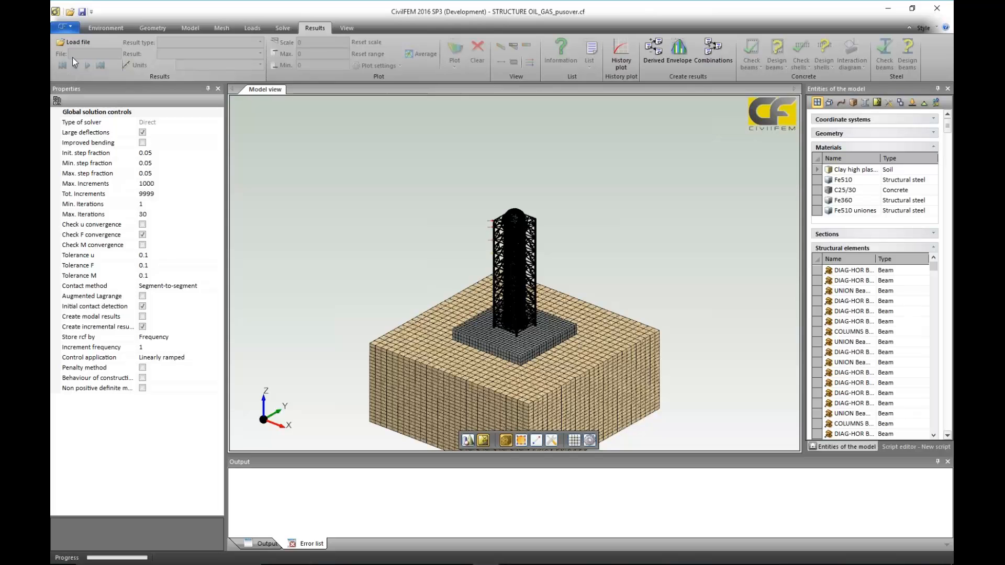
pyautogui.click(73, 44)
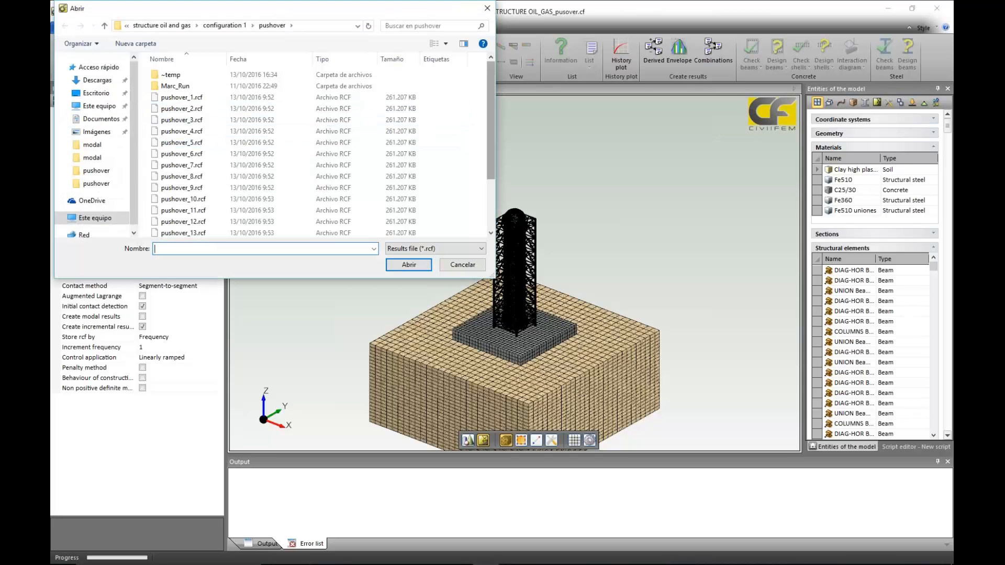
pyautogui.scroll(-2, 198, 225)
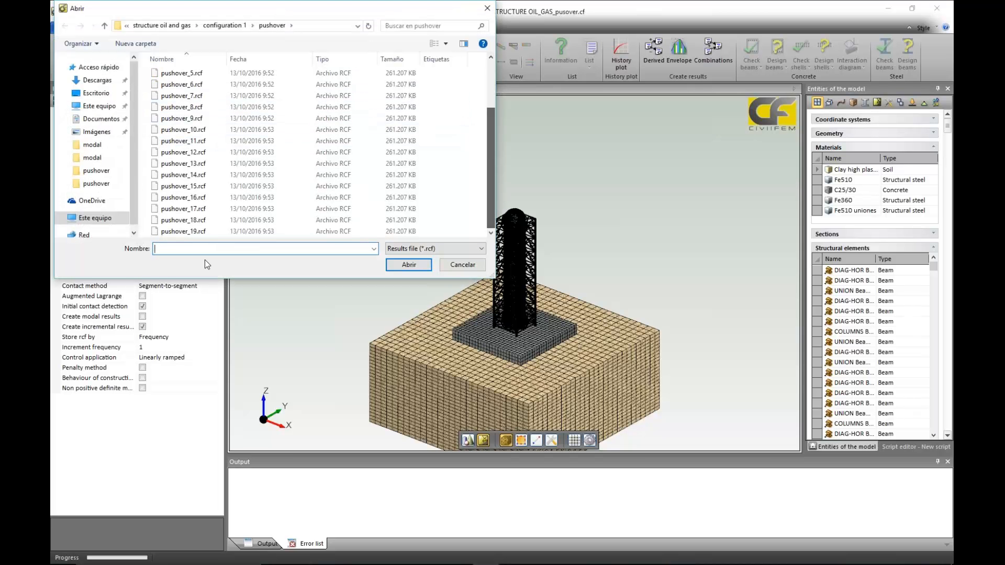
pyautogui.click(184, 232)
pyautogui.click(408, 264)
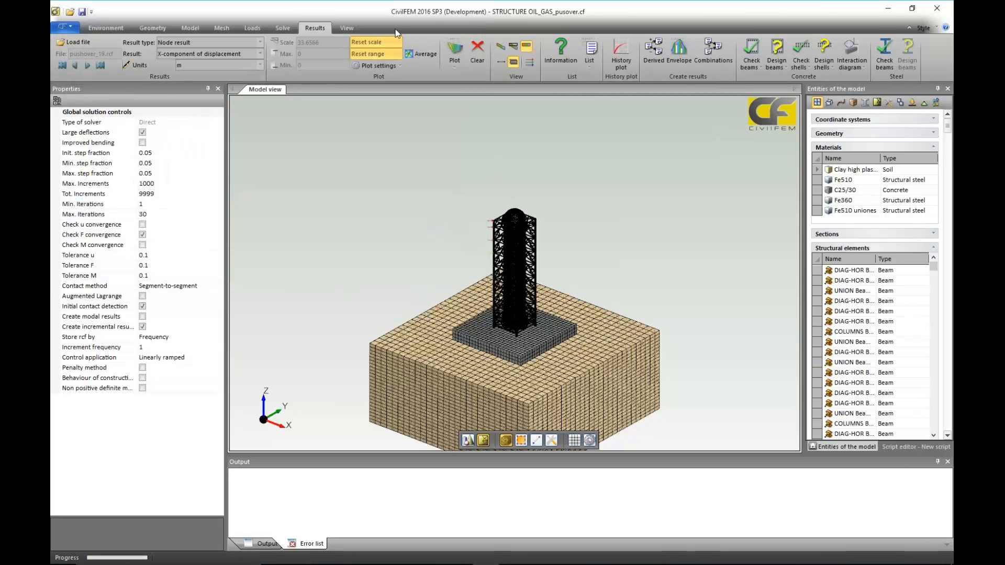
# - Set the result type to Element result and open the list of available element results
pyautogui.click(262, 40)
pyautogui.click(215, 96)
pyautogui.click(262, 52)
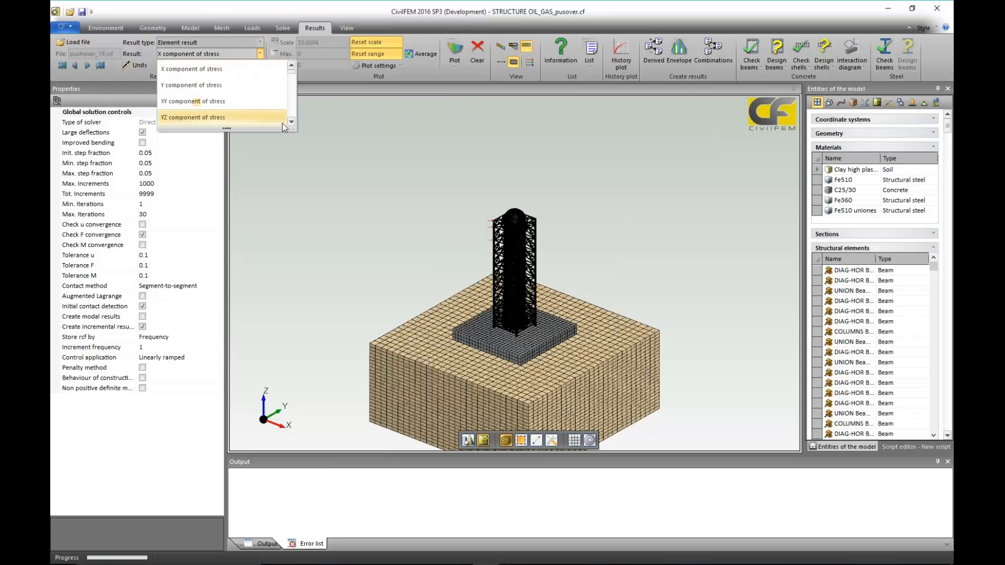
# - Hide the TERRAIN solid and clear the loads from the model view
pyautogui.click(541, 409)
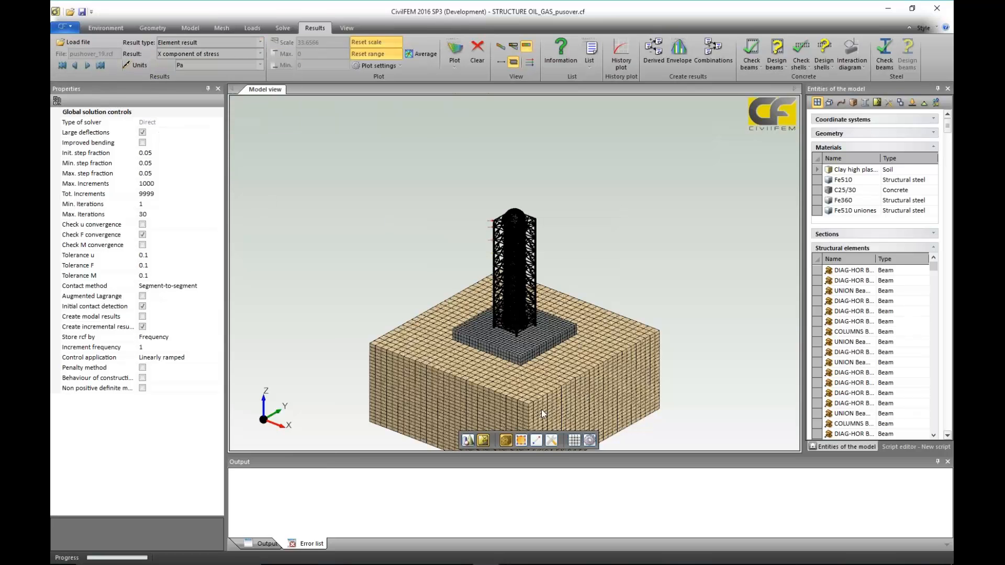
pyautogui.click(541, 388)
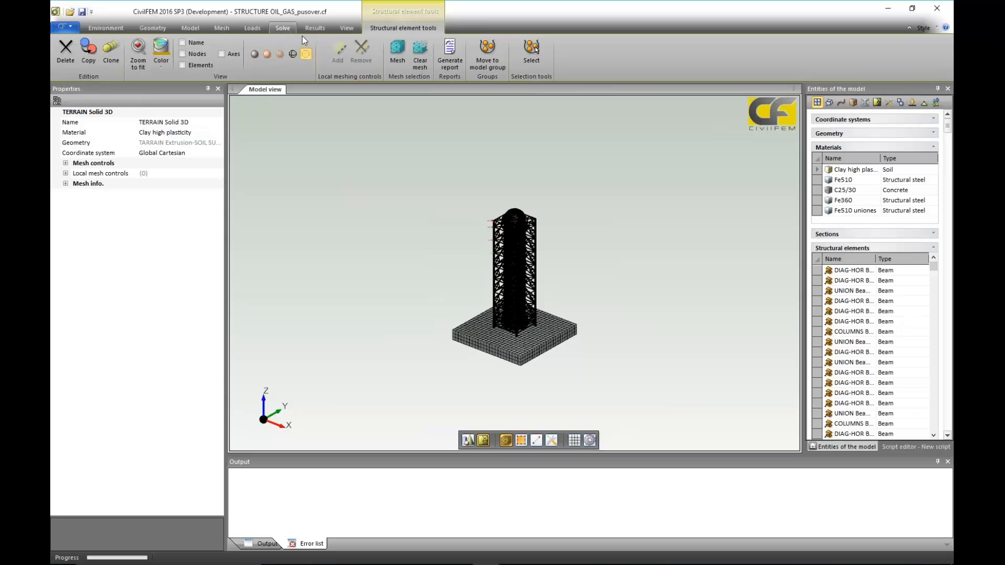
pyautogui.click(256, 27)
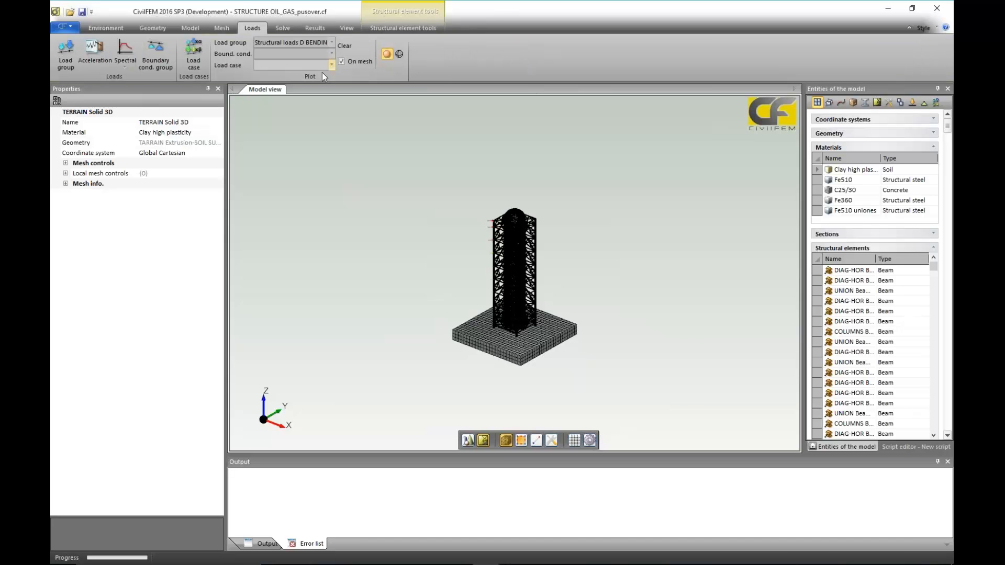
pyautogui.click(344, 46)
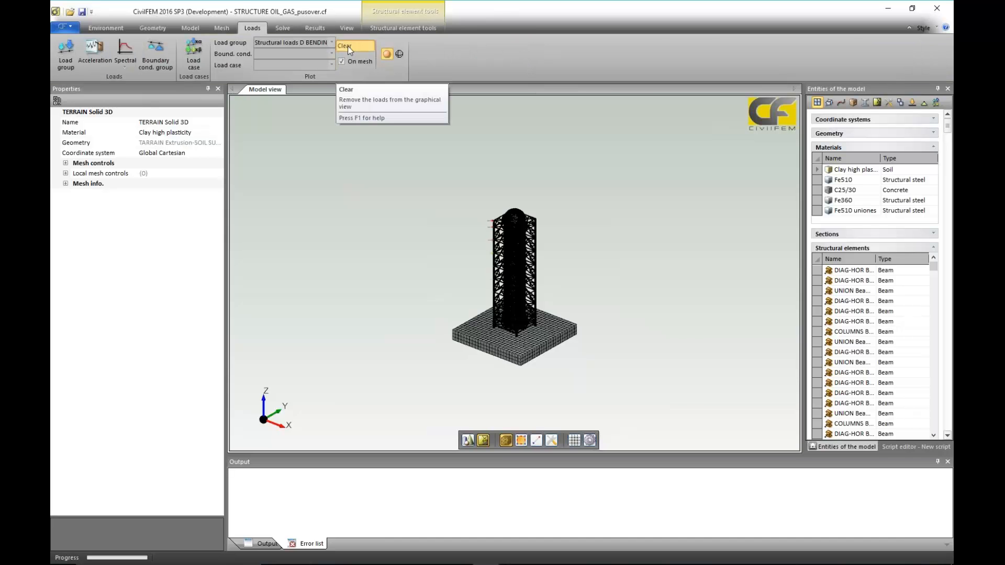
# - Plot the Equivalent plastic strain element result on the pushover model
pyautogui.click(316, 28)
pyautogui.click(260, 53)
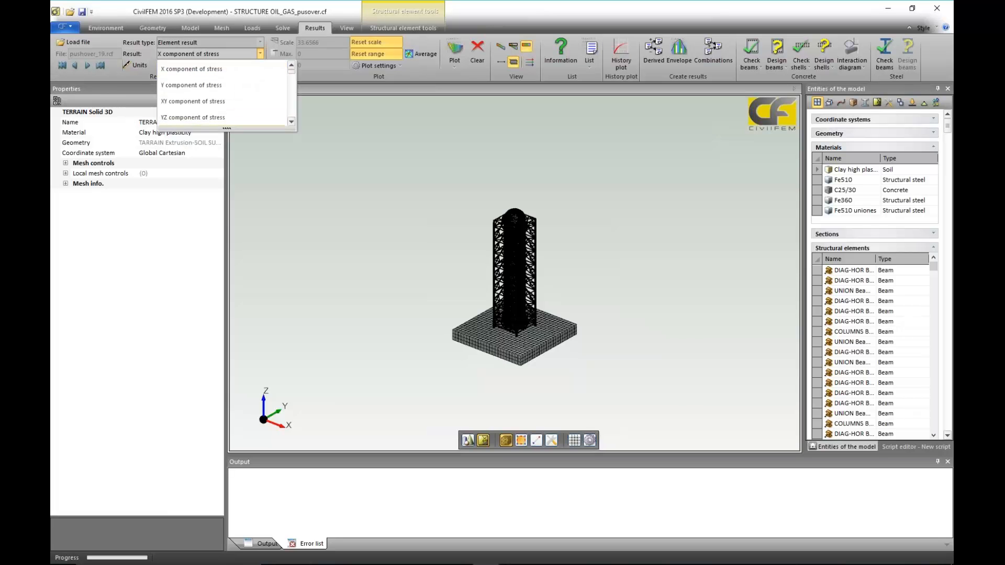
pyautogui.moveTo(243, 128); pyautogui.dragTo(244, 385)
pyautogui.moveTo(289, 81); pyautogui.dragTo(291, 369)
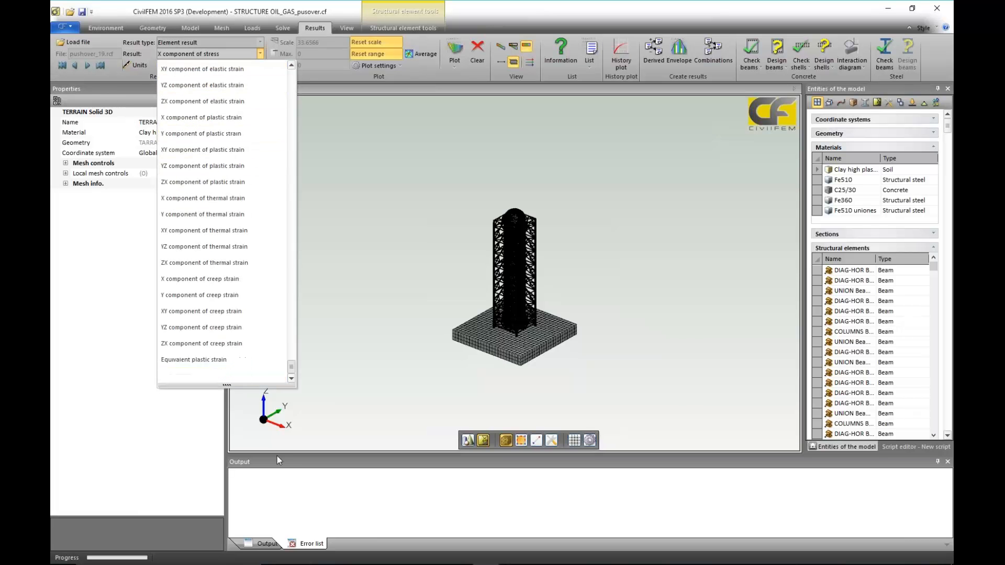
pyautogui.click(209, 370)
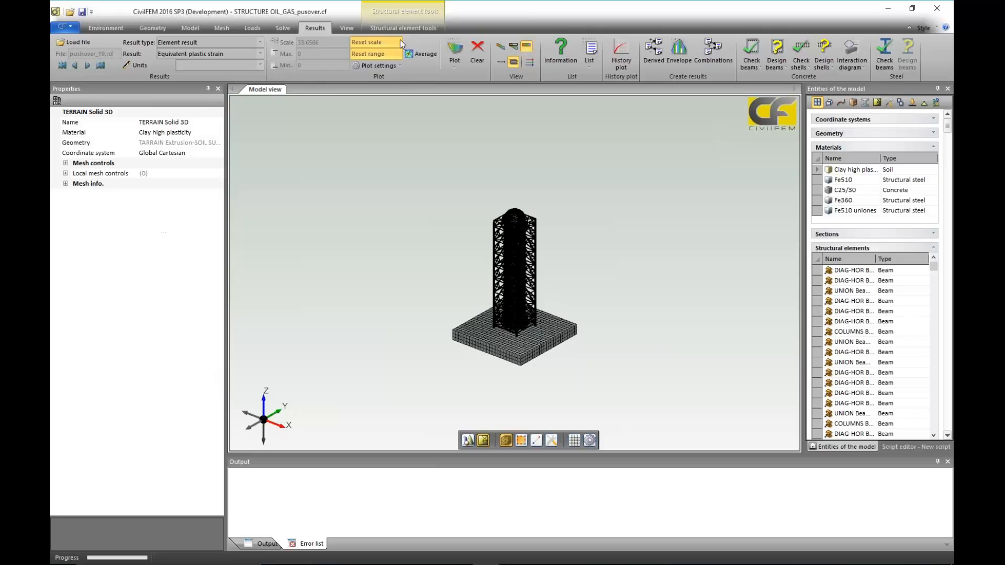
pyautogui.click(454, 50)
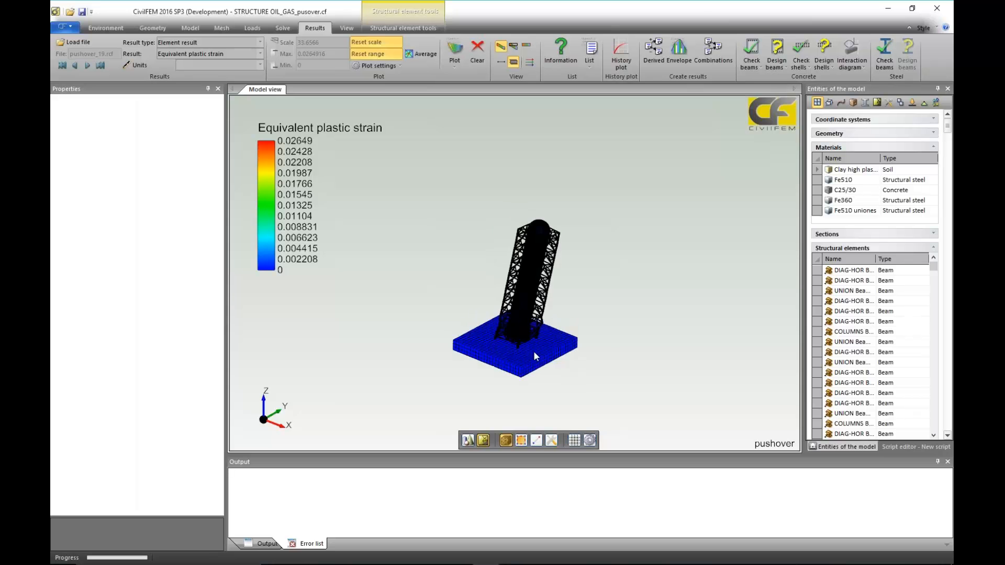
# - Examine the deformed tower from several sides, closing in on the plastic strain in its lower columns
pyautogui.scroll(3, 523, 336)
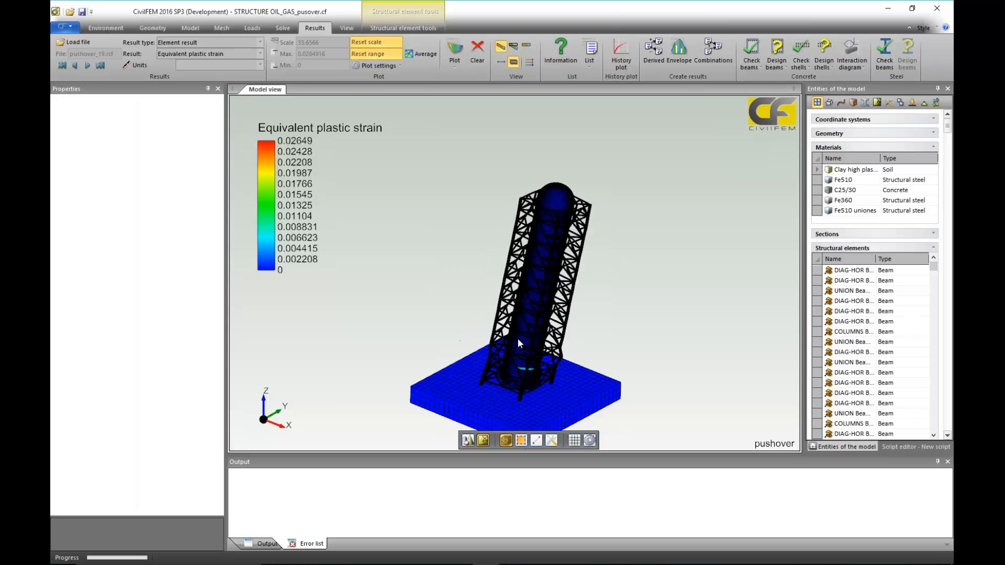
pyautogui.moveTo(518, 343); pyautogui.dragTo(460, 333, button='middle')
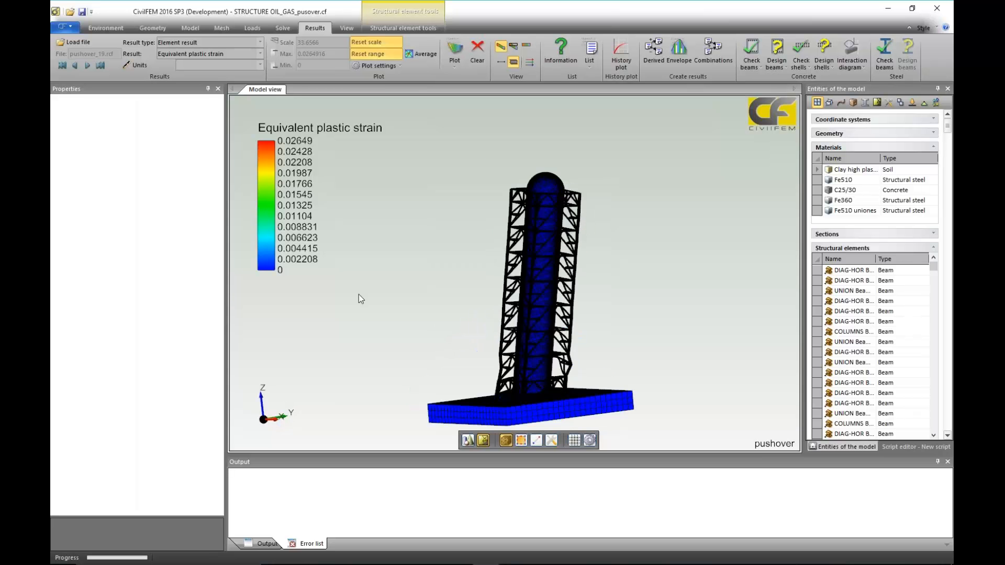
pyautogui.moveTo(360, 299); pyautogui.dragTo(453, 180, button='middle')
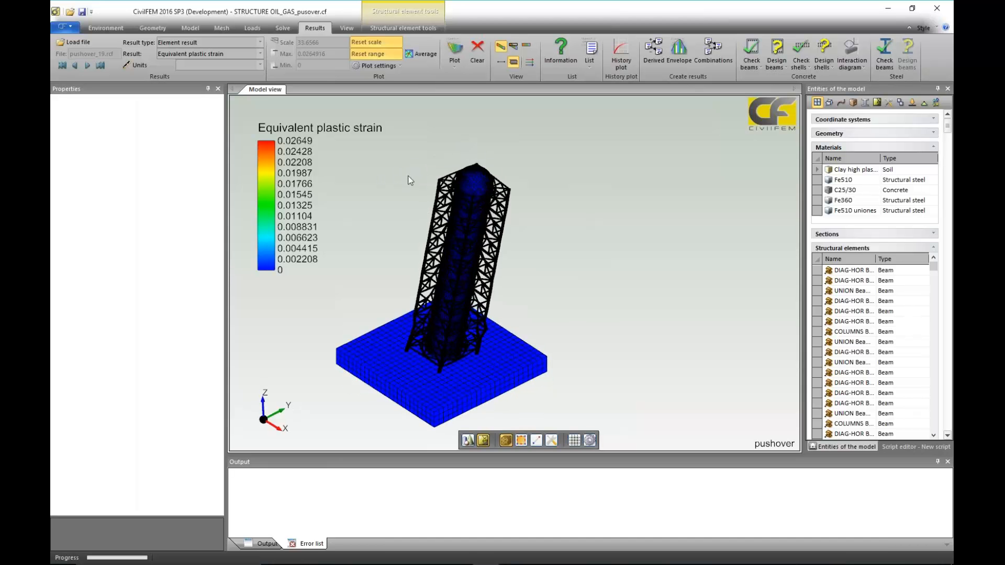
pyautogui.moveTo(512, 366); pyautogui.dragTo(466, 379, button='middle')
pyautogui.scroll(4, 479, 361)
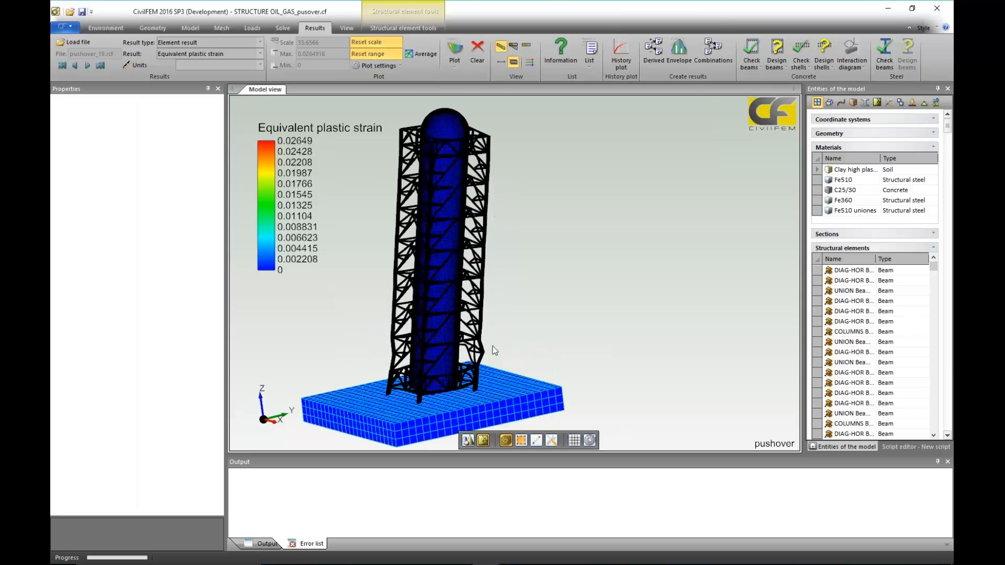
pyautogui.scroll(2, 356, 339)
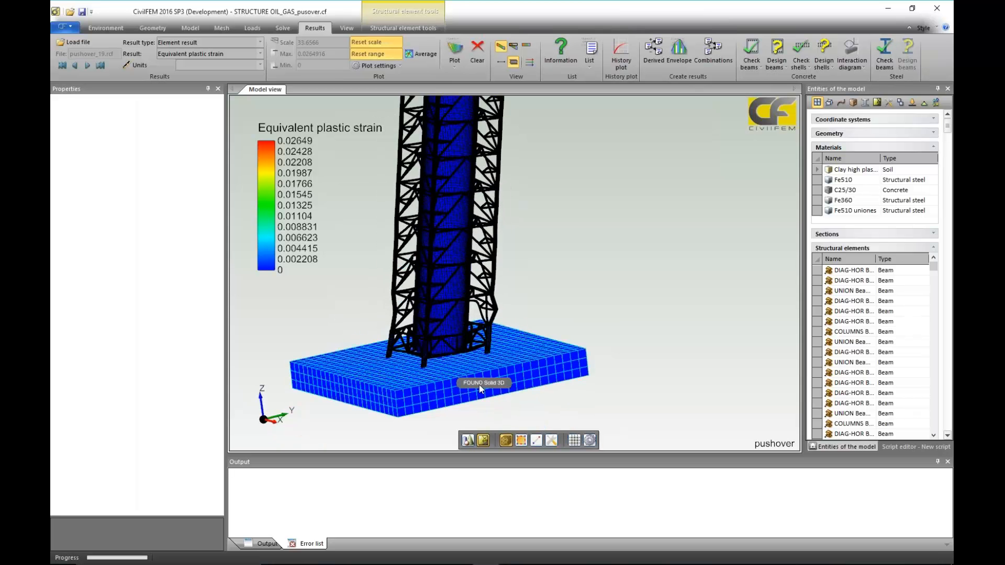
pyautogui.moveTo(481, 329); pyautogui.dragTo(503, 322, button='middle')
pyautogui.scroll(4, 498, 302)
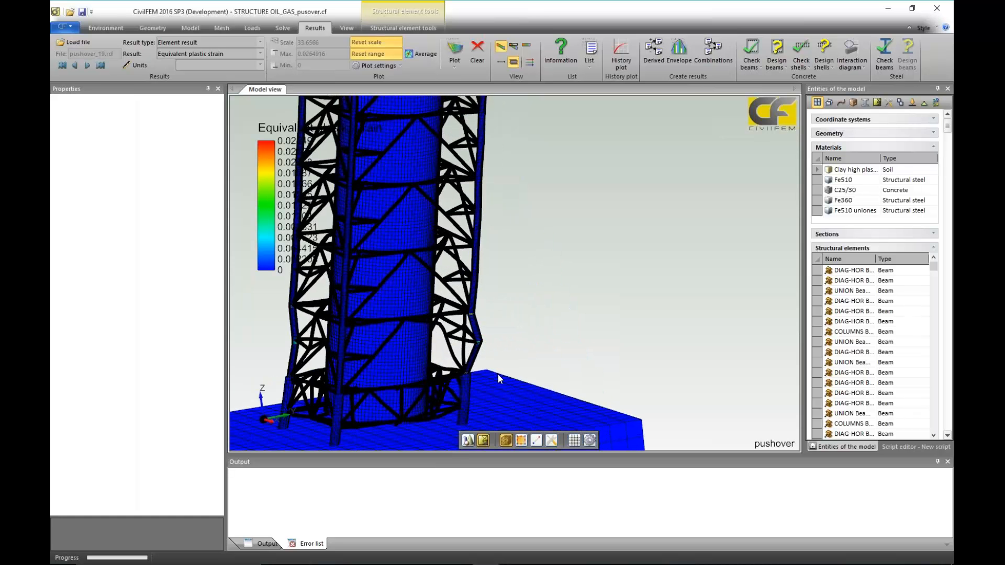
pyautogui.scroll(3, 495, 375)
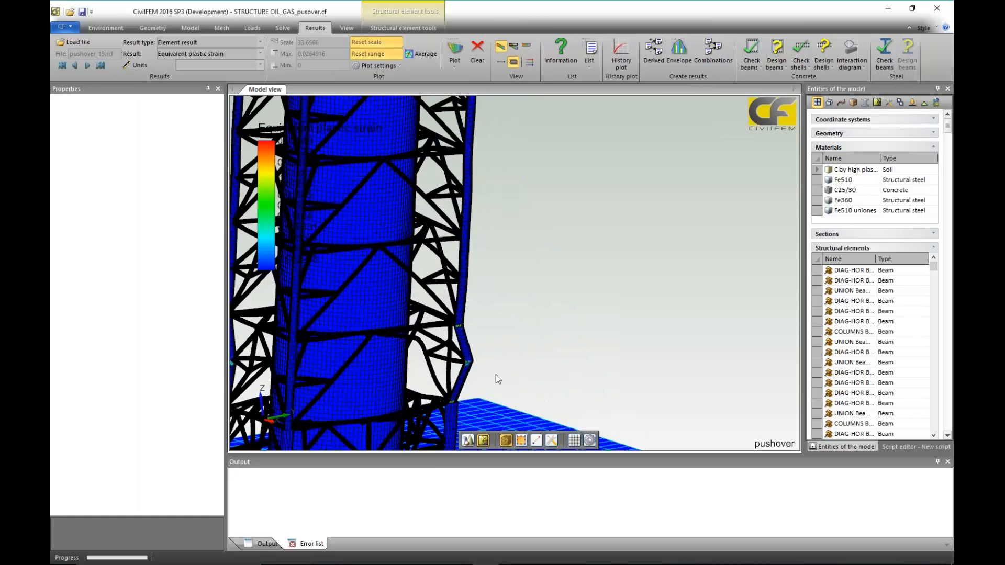
# - Set the maximum of the contour range to 0.00264916 and replot the equivalent plastic strain
pyautogui.click(394, 54)
pyautogui.doubleClick(312, 56)
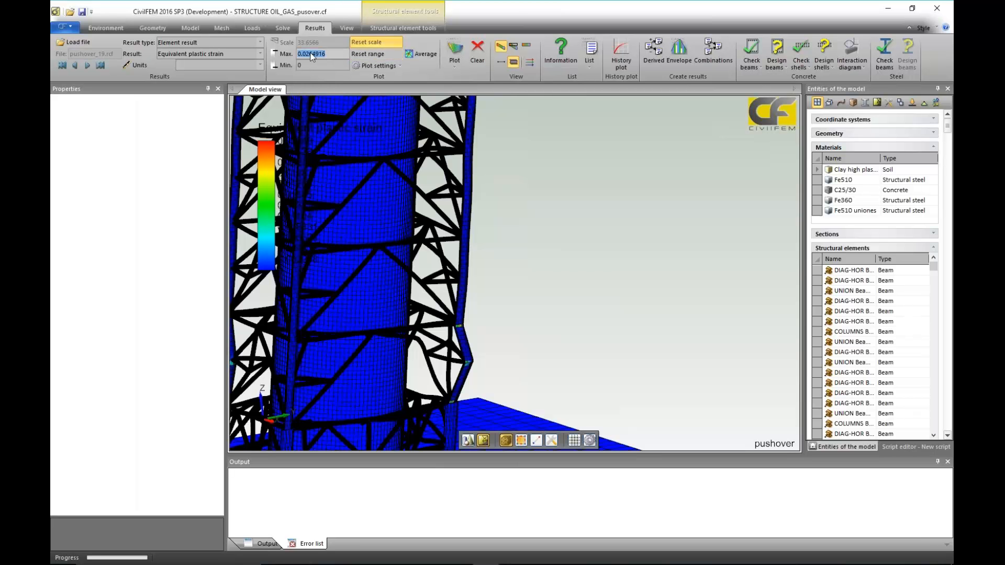
pyautogui.click(328, 54)
pyautogui.write('0')
pyautogui.click(455, 49)
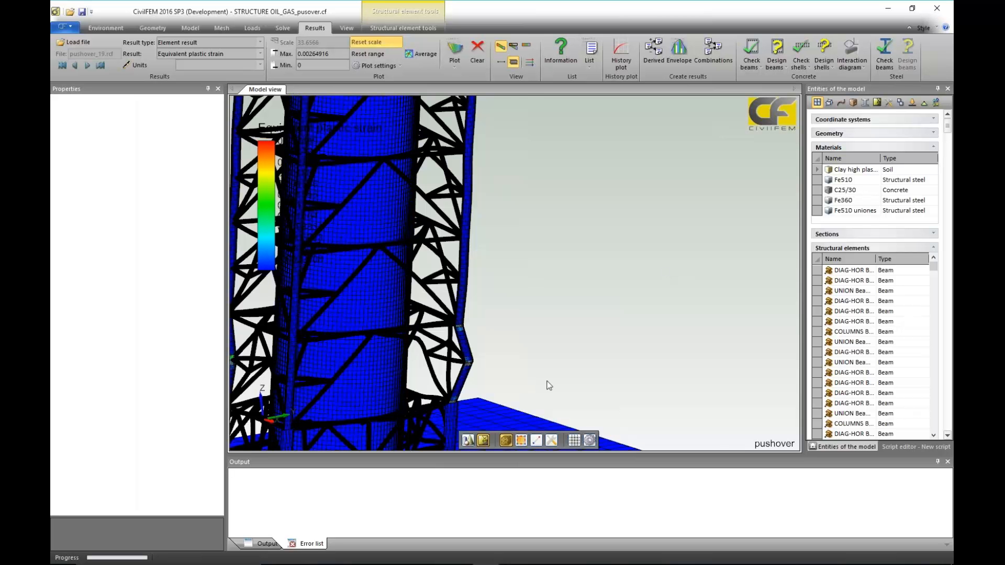
# - Turn on result averaging and replot the equivalent plastic strain around the buckled lower columns
pyautogui.moveTo(546, 380); pyautogui.dragTo(362, 379, button='middle')
pyautogui.moveTo(486, 357); pyautogui.dragTo(504, 371, button='middle')
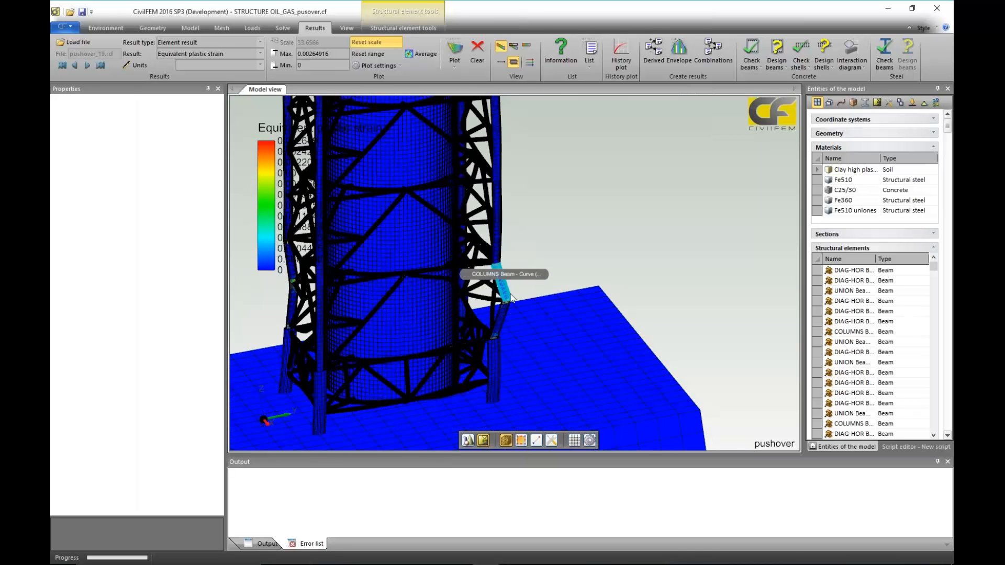
pyautogui.scroll(3, 498, 272)
pyautogui.click(456, 48)
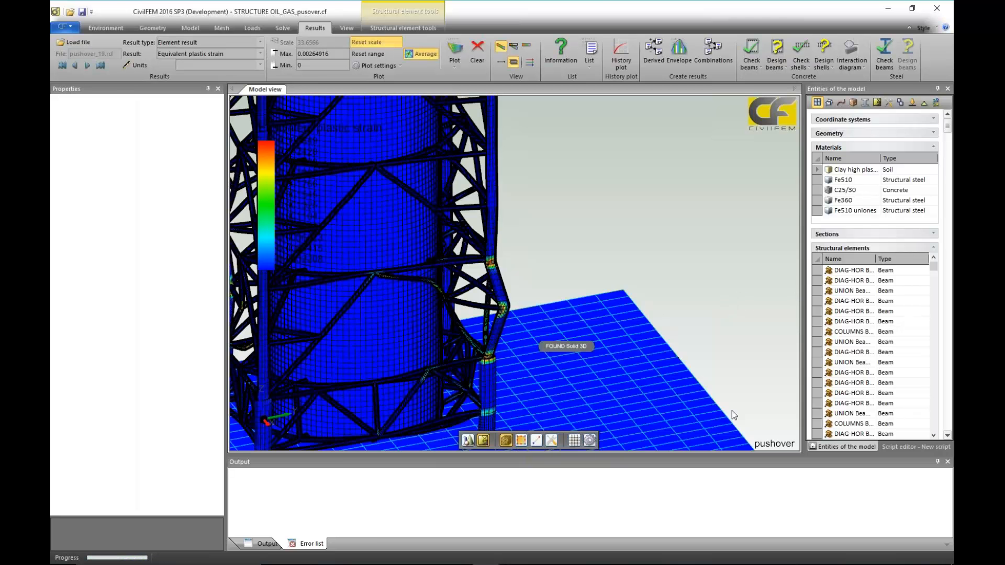
# - Examine the plastic strain at the lower column joints and diagonals, and review the whole deformed tower and foundation
pyautogui.moveTo(682, 416); pyautogui.dragTo(698, 387, button='middle')
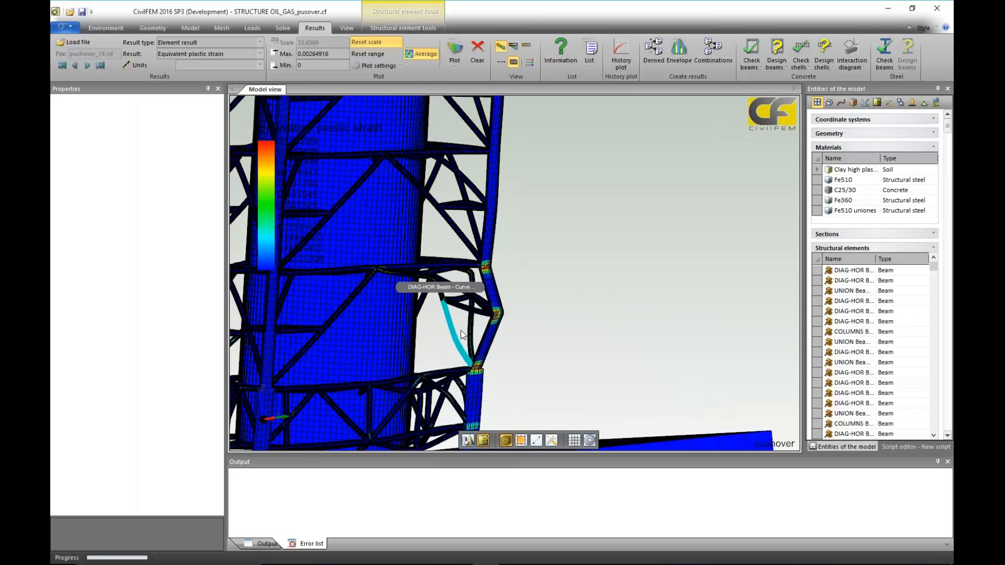
pyautogui.moveTo(507, 359); pyautogui.dragTo(461, 340, button='middle')
pyautogui.moveTo(438, 303); pyautogui.dragTo(648, 363, button='middle')
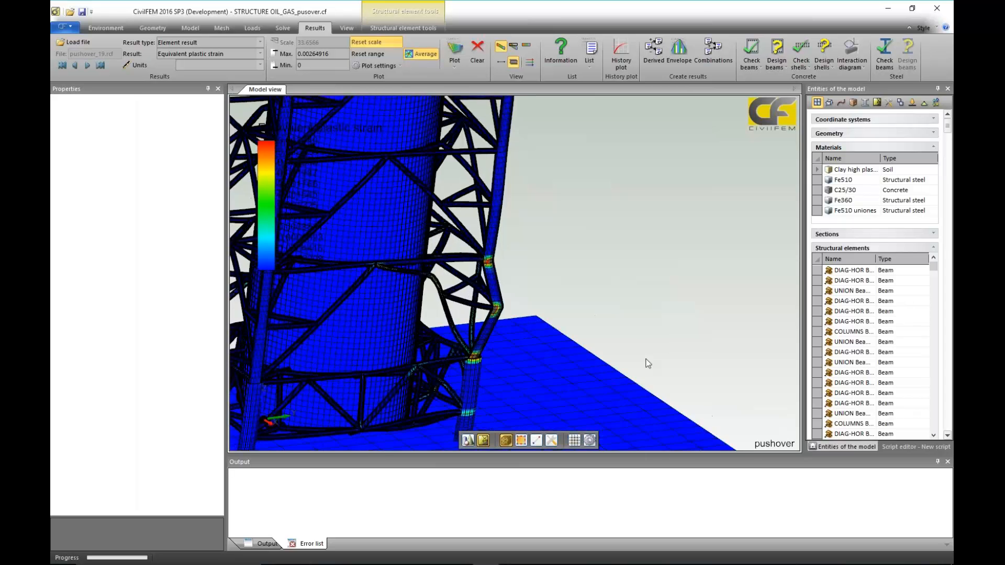
pyautogui.scroll(-5, 646, 359)
pyautogui.moveTo(598, 195); pyautogui.dragTo(660, 347, button='middle')
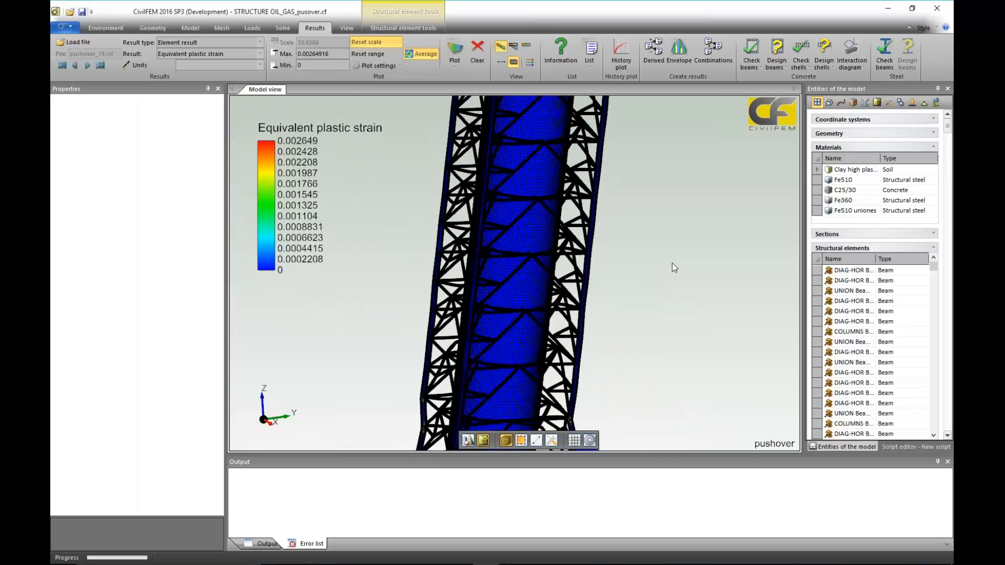
pyautogui.scroll(-3, 672, 272)
pyautogui.scroll(3, 622, 352)
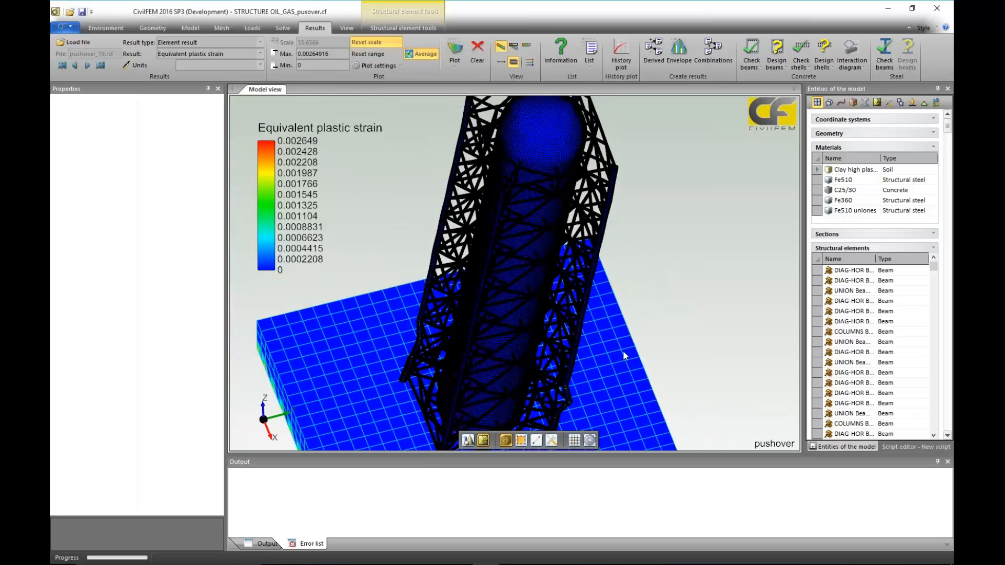
pyautogui.moveTo(623, 350); pyautogui.dragTo(673, 234, button='middle')
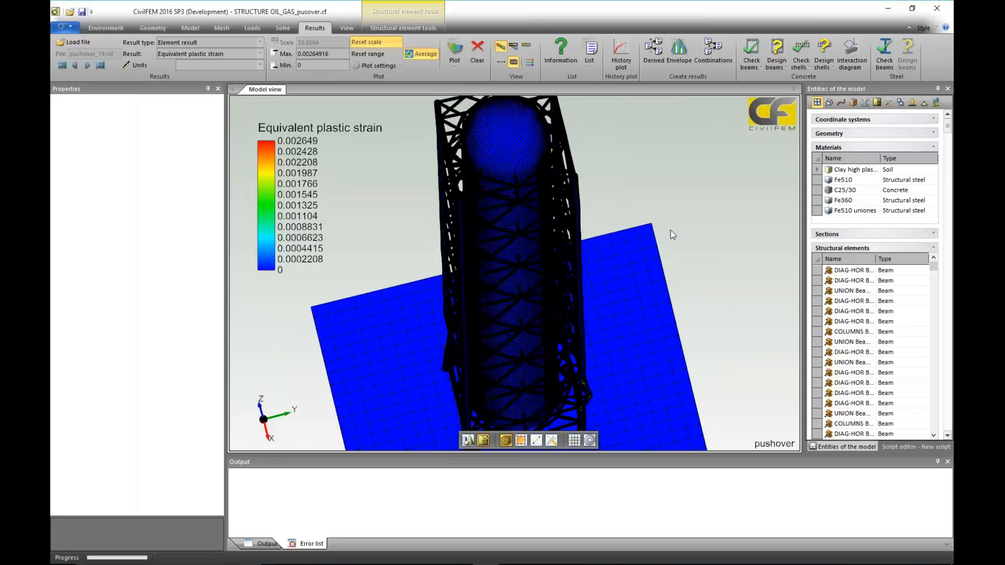
pyautogui.moveTo(713, 295); pyautogui.dragTo(697, 279, button='middle')
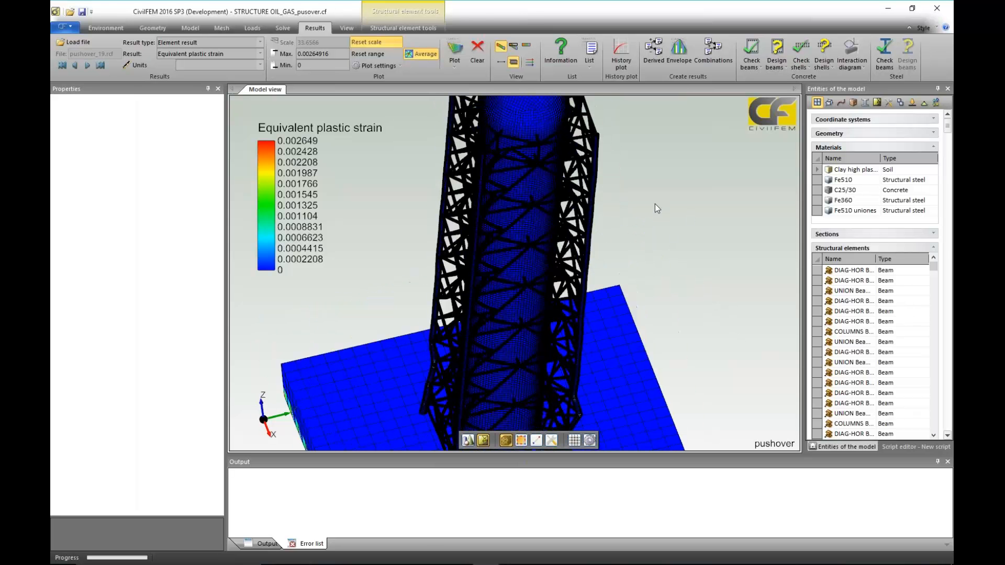
pyautogui.scroll(1, 655, 203)
pyautogui.moveTo(646, 203); pyautogui.dragTo(649, 309)
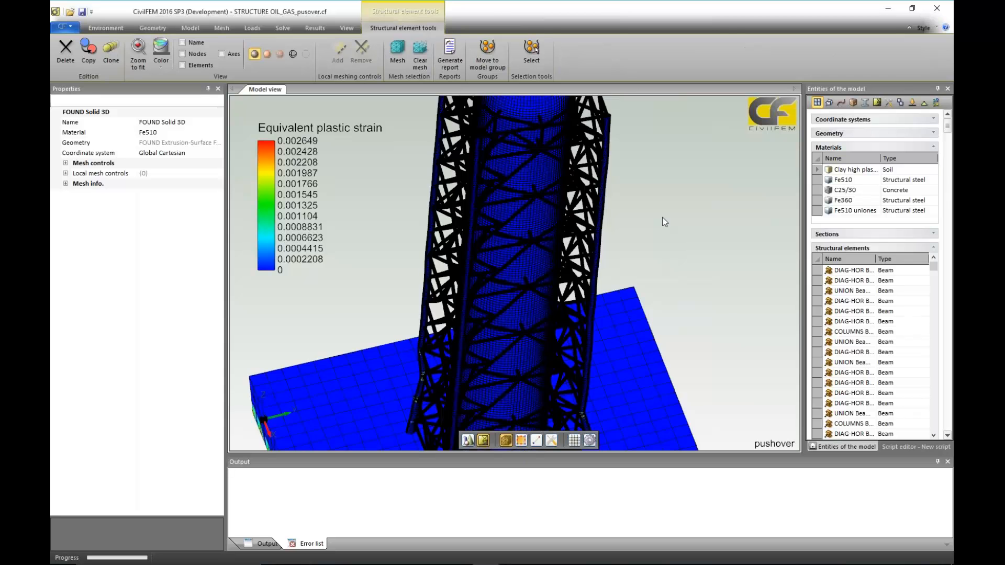
pyautogui.click(664, 222)
pyautogui.scroll(1, 665, 222)
pyautogui.scroll(-3, 665, 222)
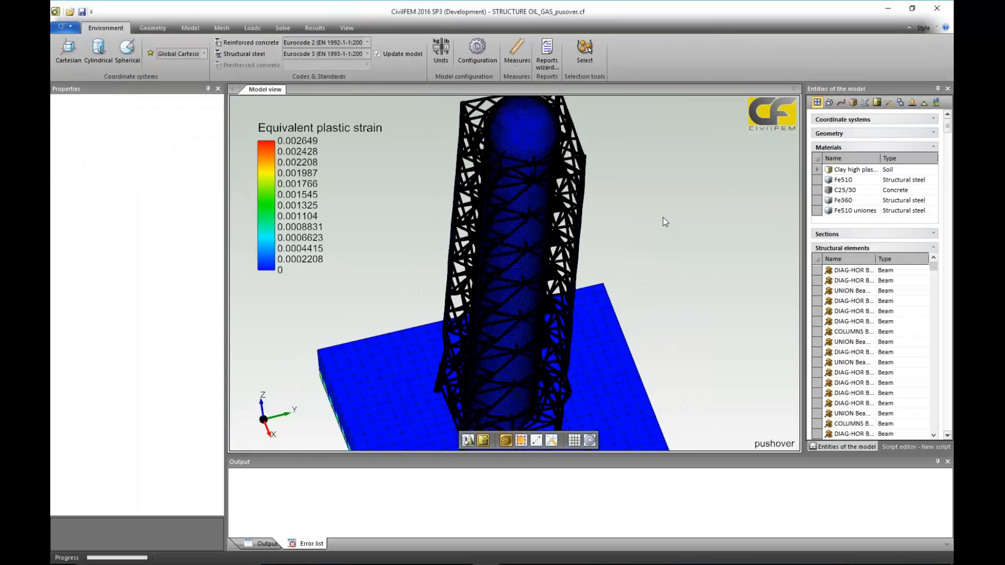
# - Open the history results plot setup and review its list of pushover results files, starting with pushover_1.rcf
pyautogui.click(316, 28)
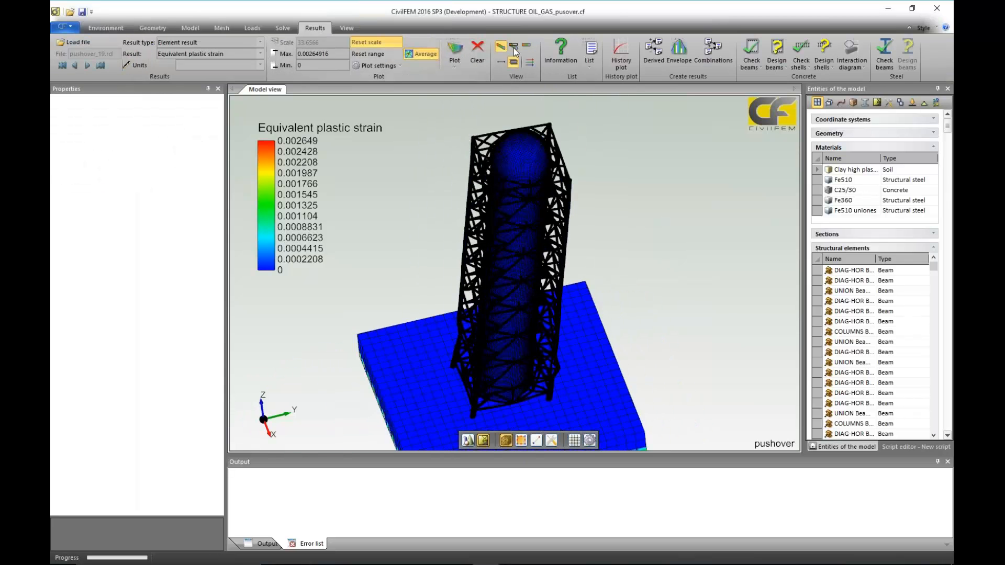
pyautogui.click(621, 52)
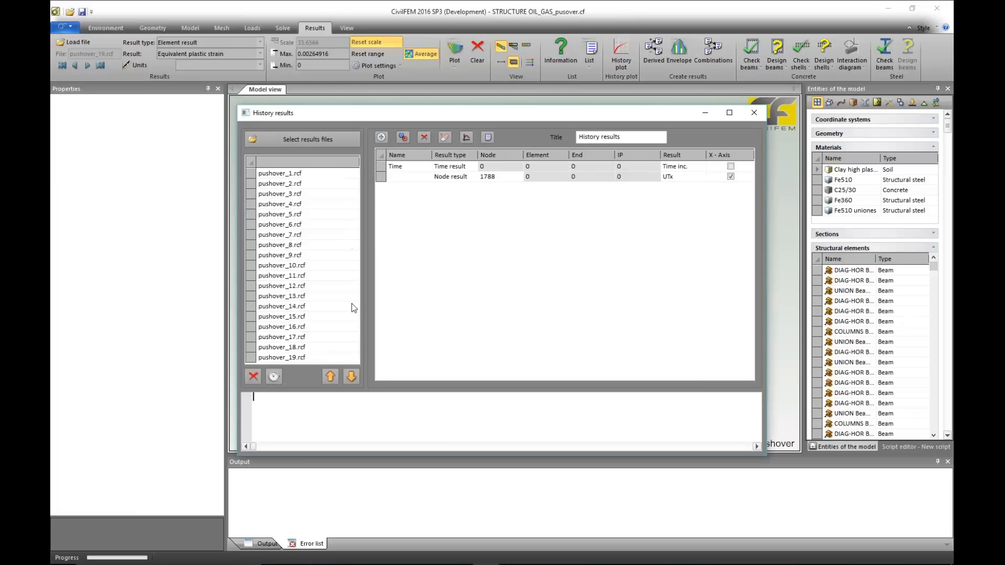
pyautogui.click(306, 174)
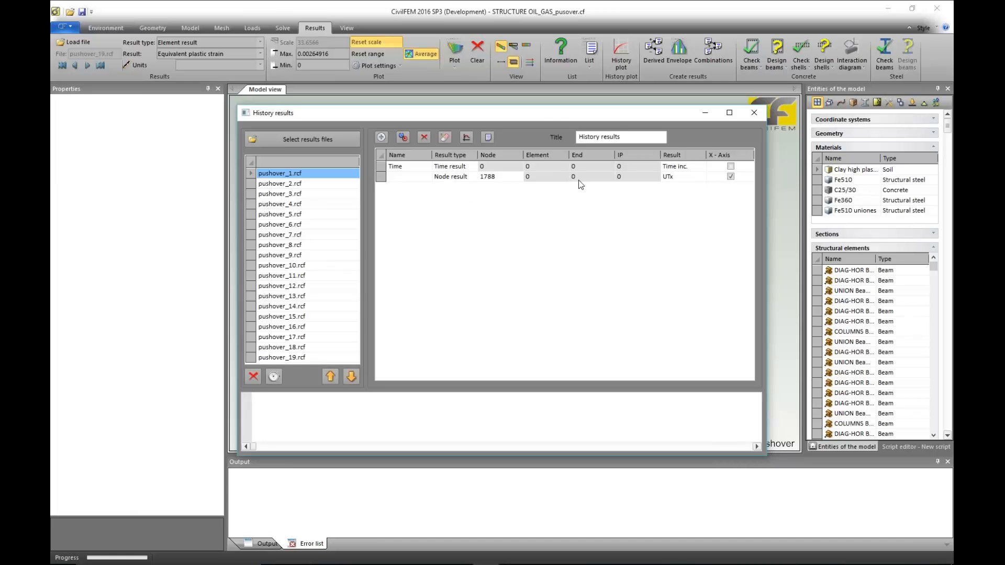
pyautogui.moveTo(555, 119); pyautogui.dragTo(564, 130)
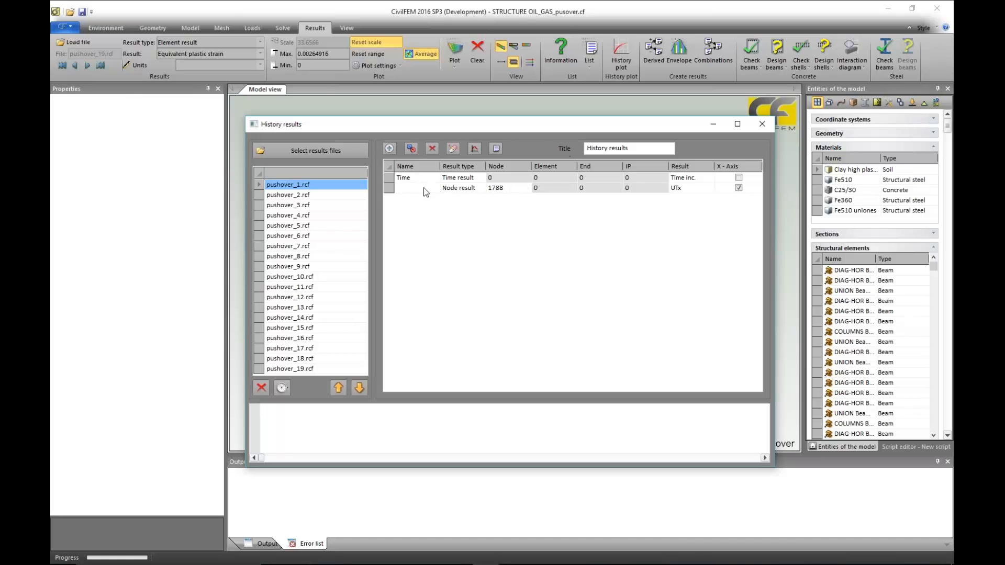
# - Examine the Time and node 1788 UTx history entries and their X-axis assignment
pyautogui.click(388, 190)
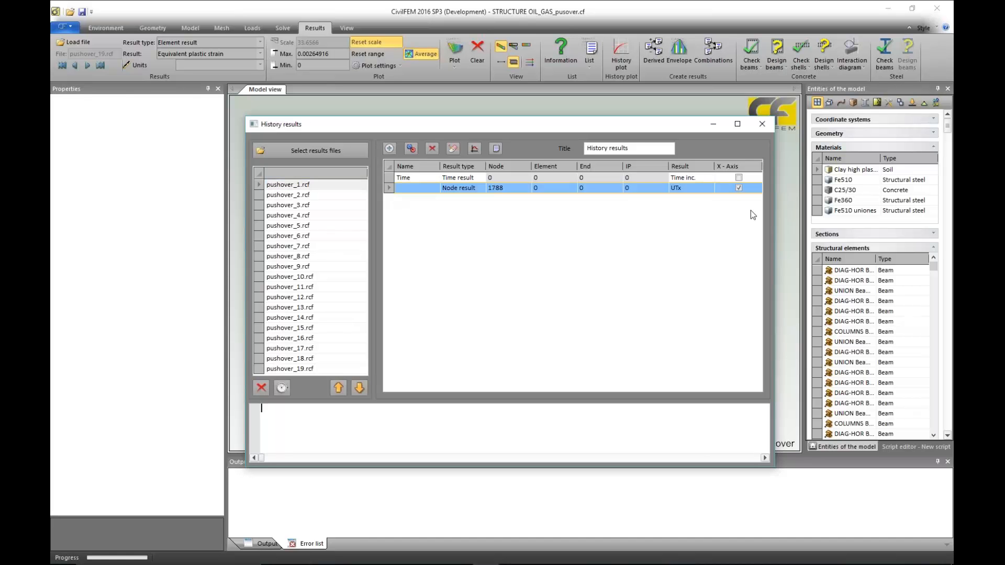
pyautogui.click(739, 178)
pyautogui.click(738, 188)
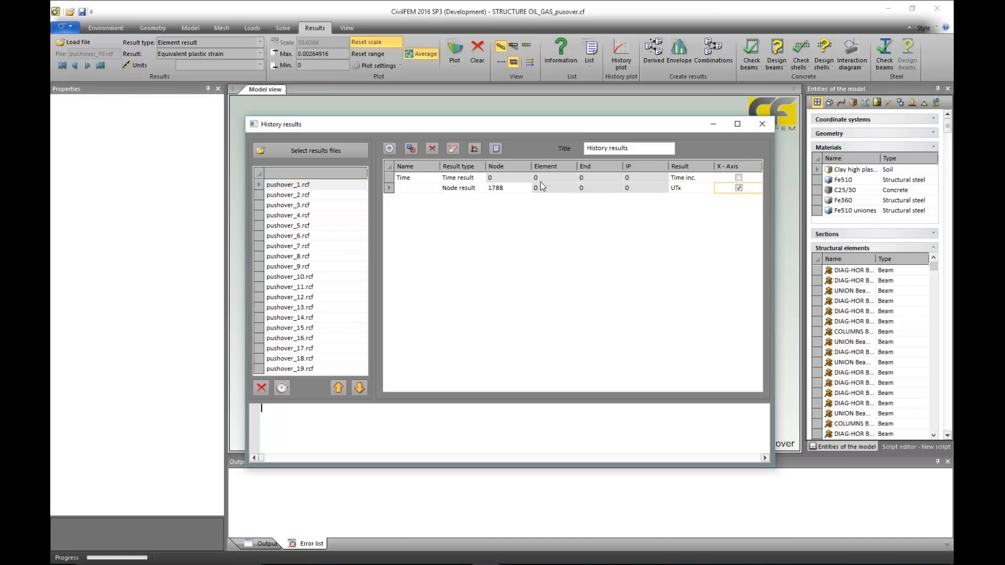
pyautogui.click(389, 178)
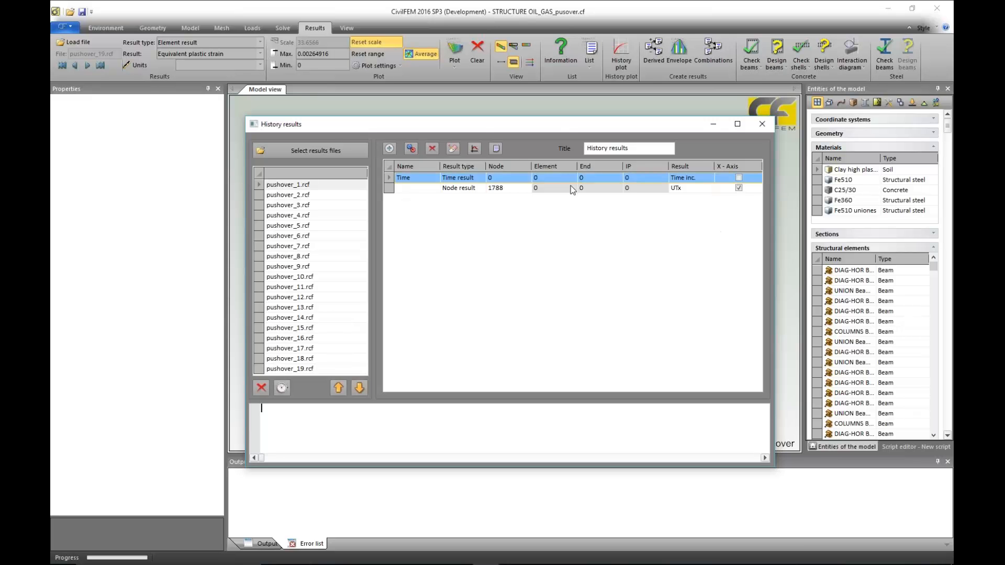
# - Plot the history curve of Time against node 1788's UTx displacement, and list its values in a table
pyautogui.click(474, 150)
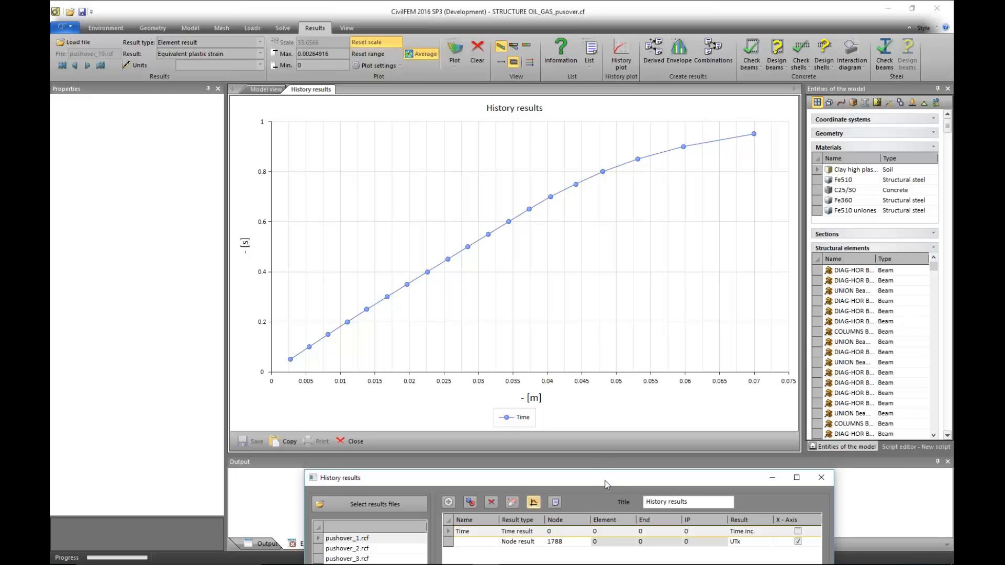
pyautogui.moveTo(605, 484); pyautogui.dragTo(578, 113)
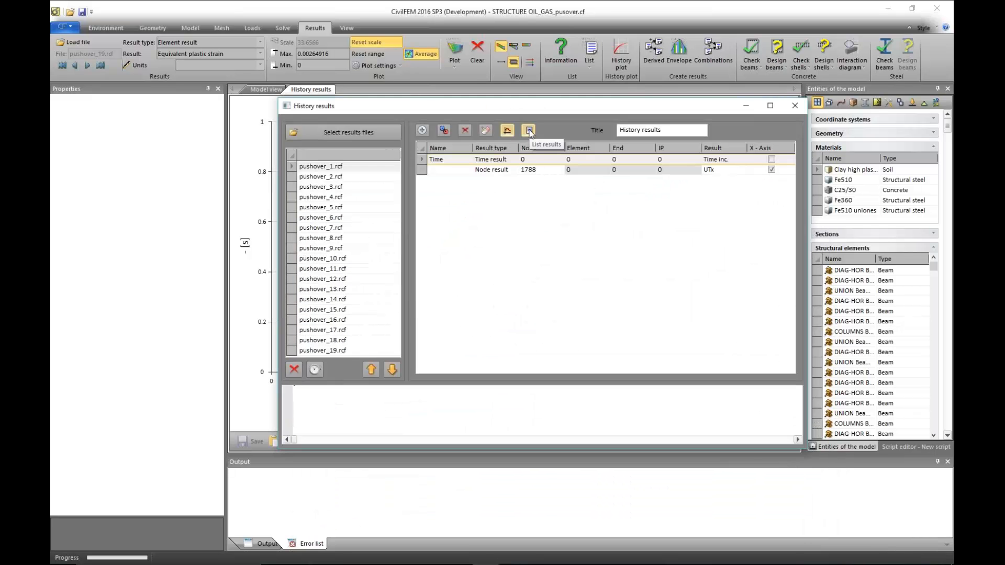
pyautogui.click(529, 130)
pyautogui.moveTo(622, 111); pyautogui.dragTo(560, 115)
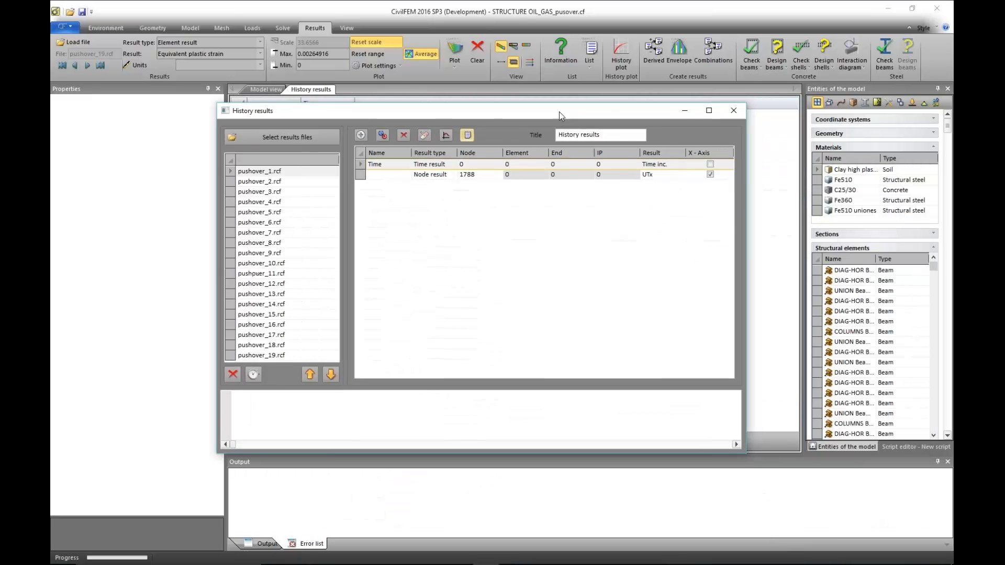
pyautogui.click(681, 113)
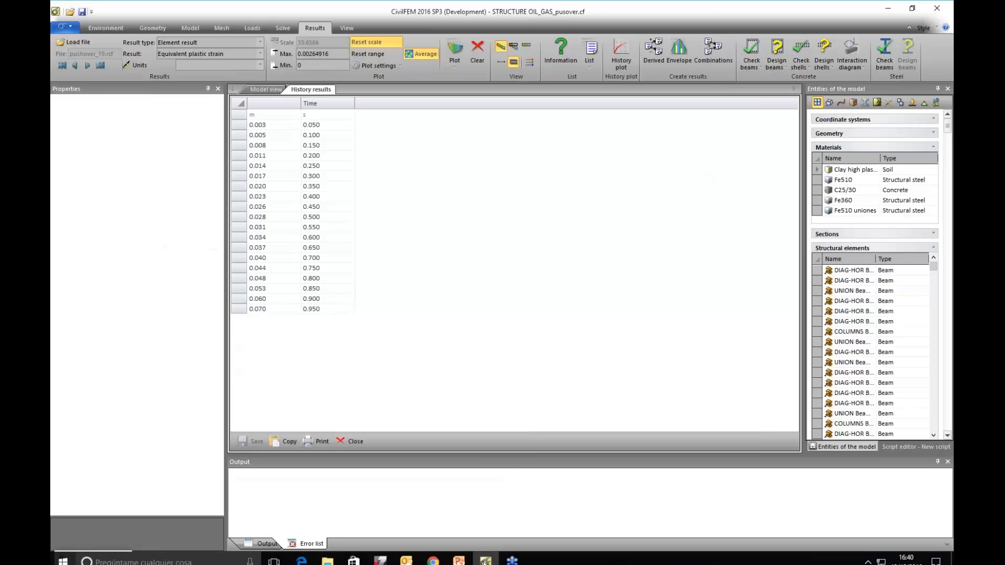
pyautogui.moveTo(482, 563)
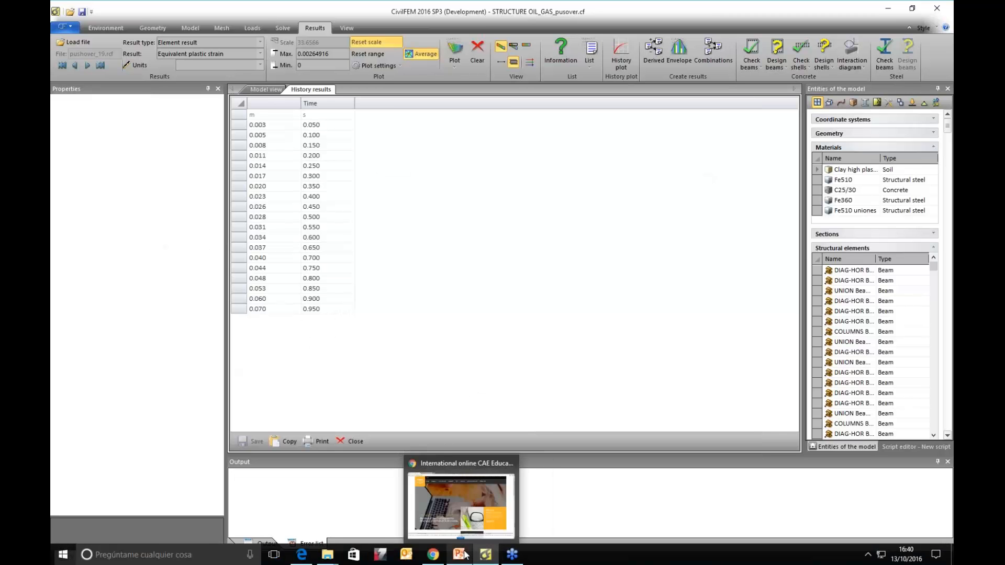
# - Open the model STRUCTURE OIL_GAS2_pushover.cf from the pushover folder of configuration 2
pyautogui.click(61, 29)
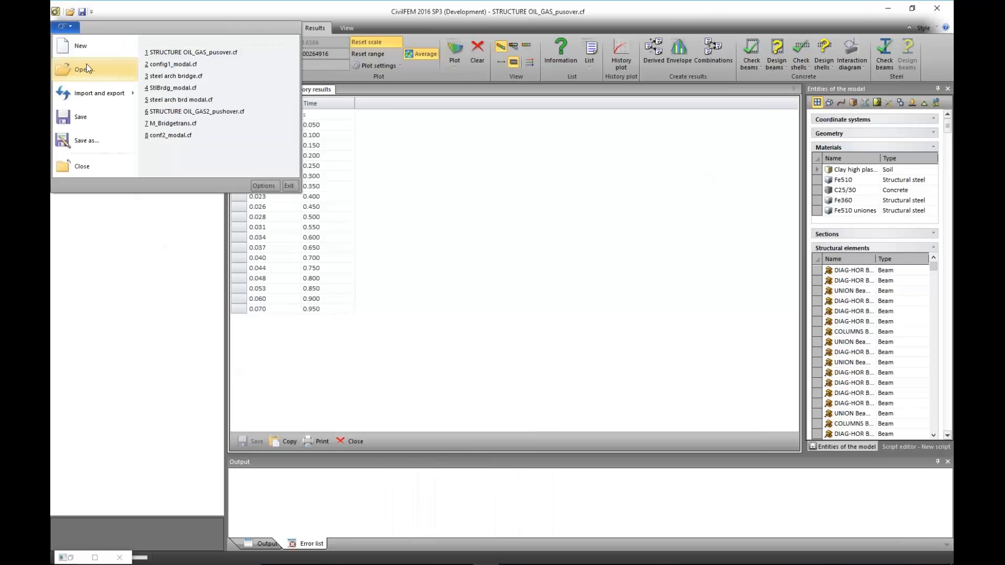
pyautogui.click(88, 67)
pyautogui.click(504, 314)
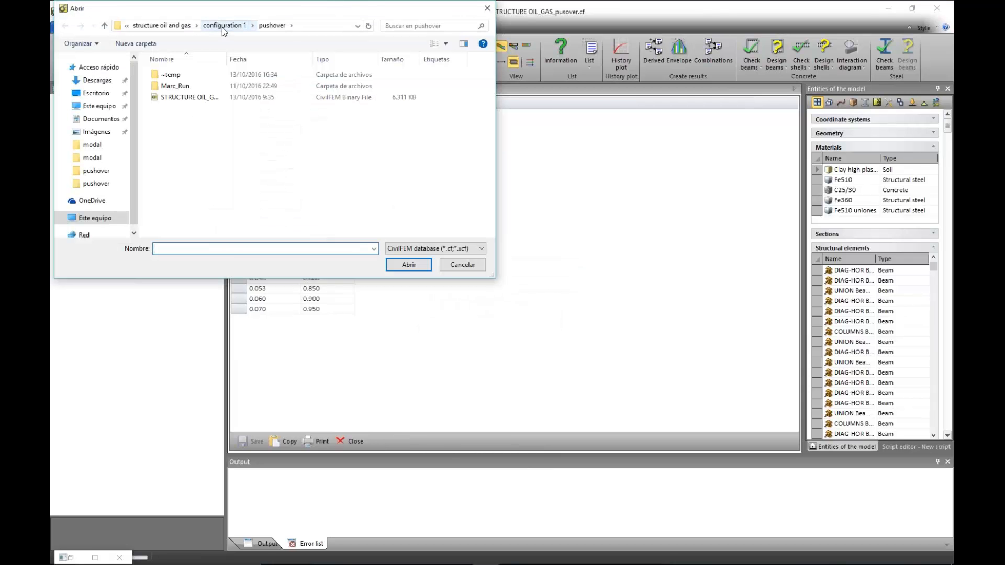
pyautogui.click(178, 27)
pyautogui.doubleClick(193, 87)
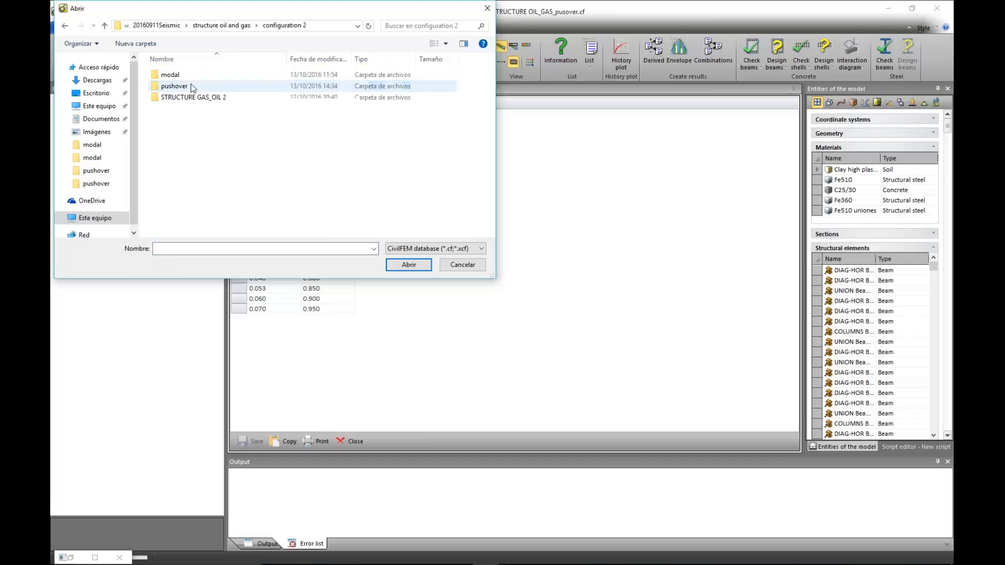
pyautogui.doubleClick(180, 86)
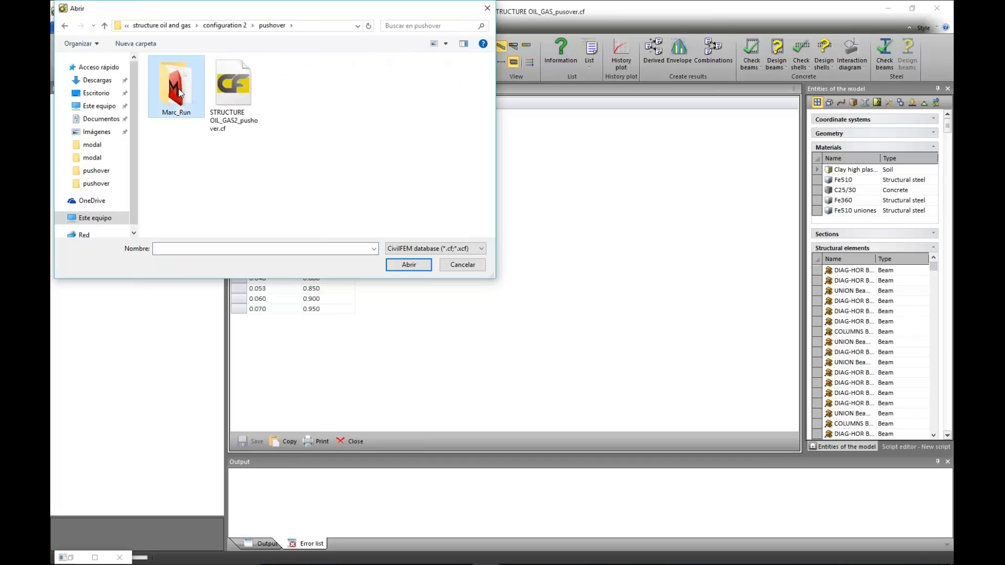
pyautogui.doubleClick(233, 87)
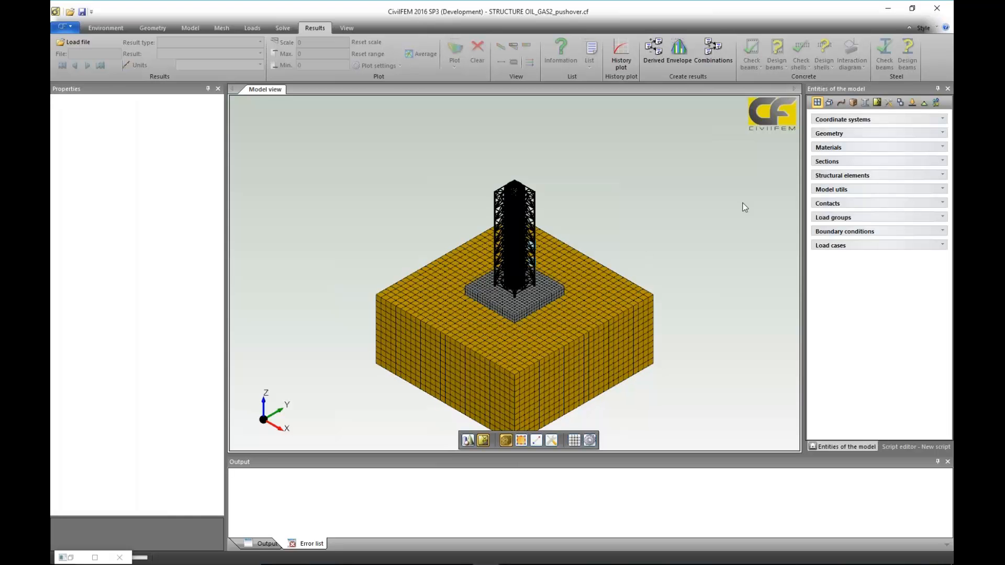
# - Display all structural elements as textured solids and inspect the bracing layout at the tower's base
pyautogui.click(838, 175)
pyautogui.click(816, 185)
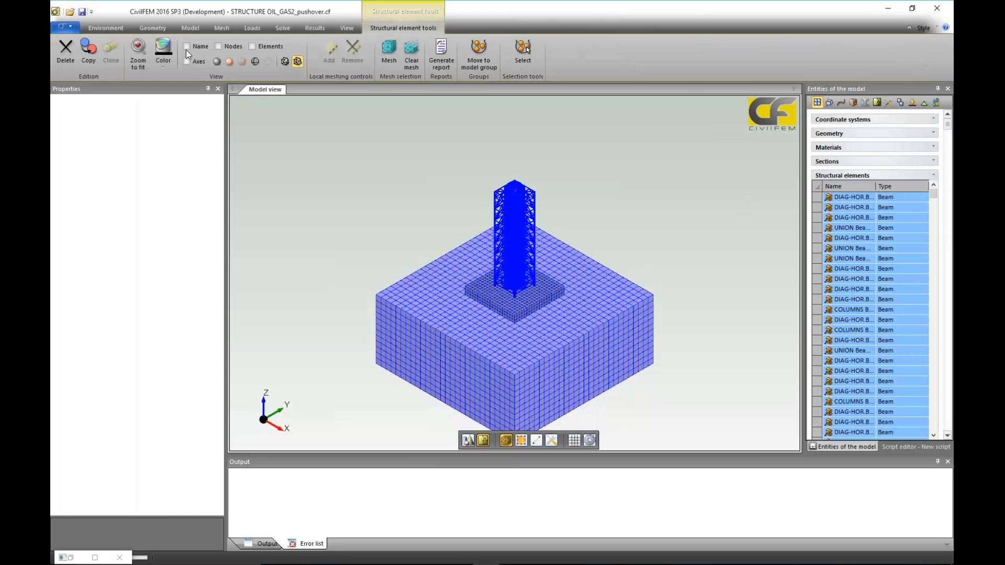
pyautogui.click(217, 62)
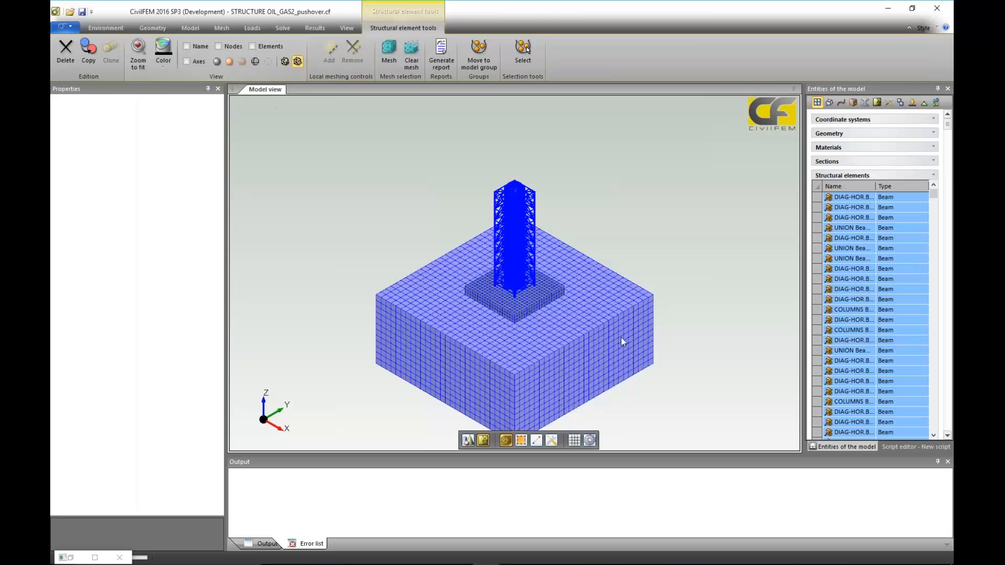
pyautogui.click(382, 259)
pyautogui.moveTo(657, 410); pyautogui.dragTo(600, 412, button='middle')
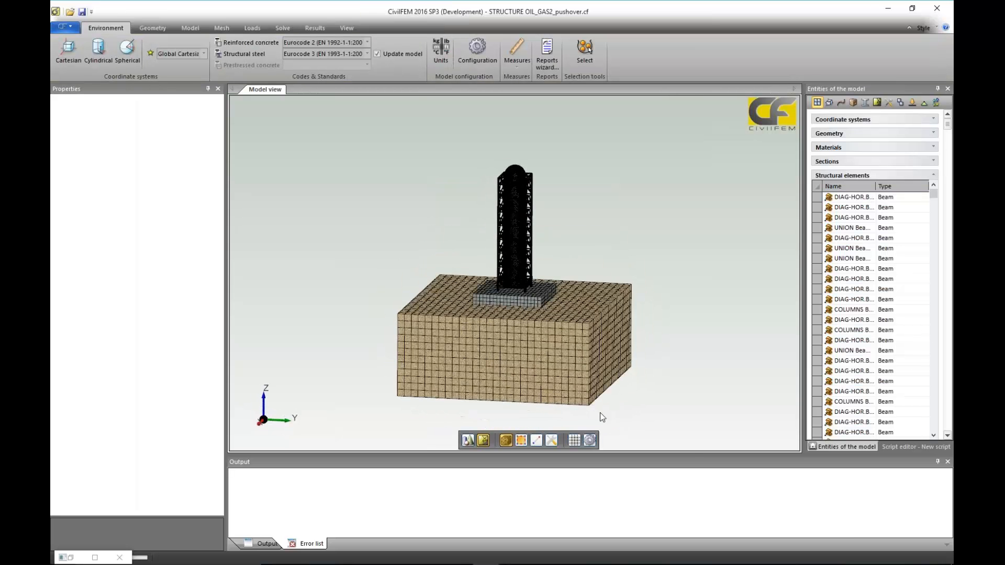
pyautogui.scroll(10, 491, 294)
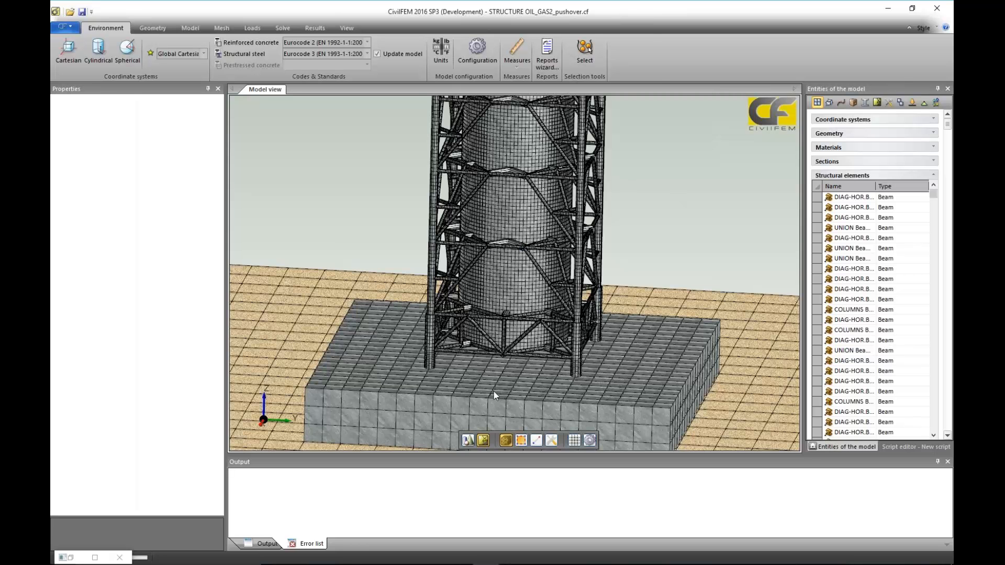
# - Switch to the CivilFEM_2016_Webinar_Seismic presentation in PowerPoint and show the "Two different configurations" slide
pyautogui.moveTo(380, 564)
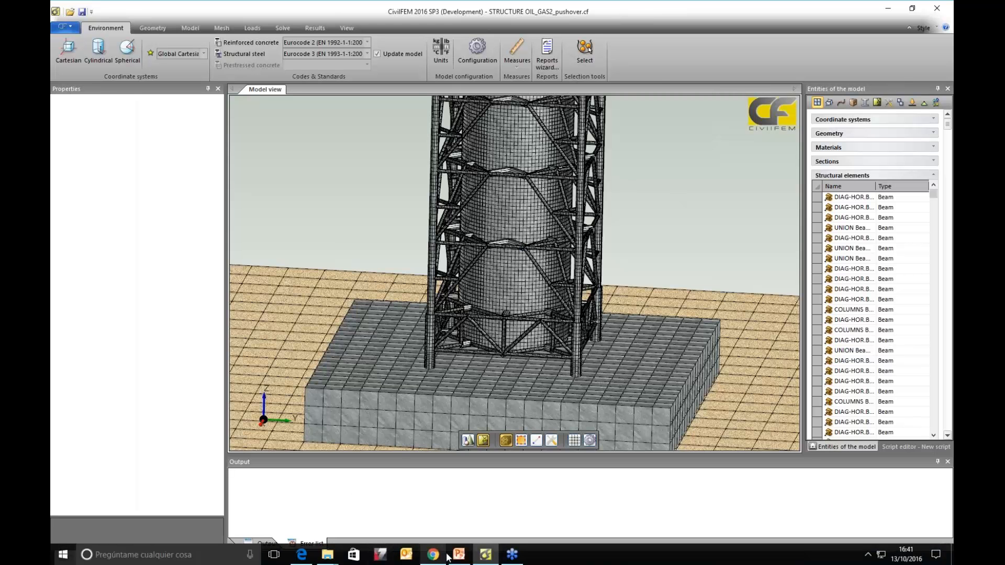
pyautogui.moveTo(460, 559)
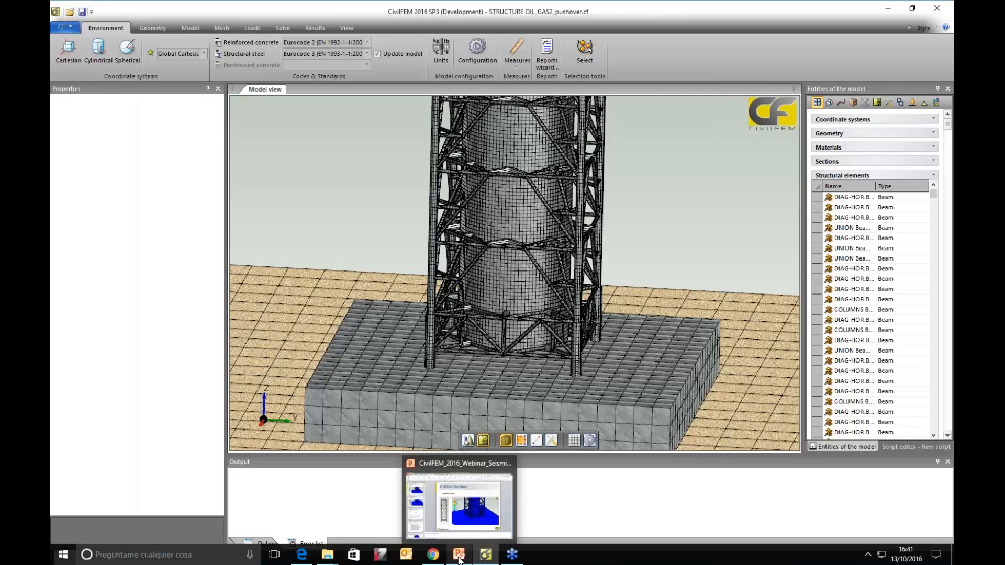
pyautogui.click(459, 558)
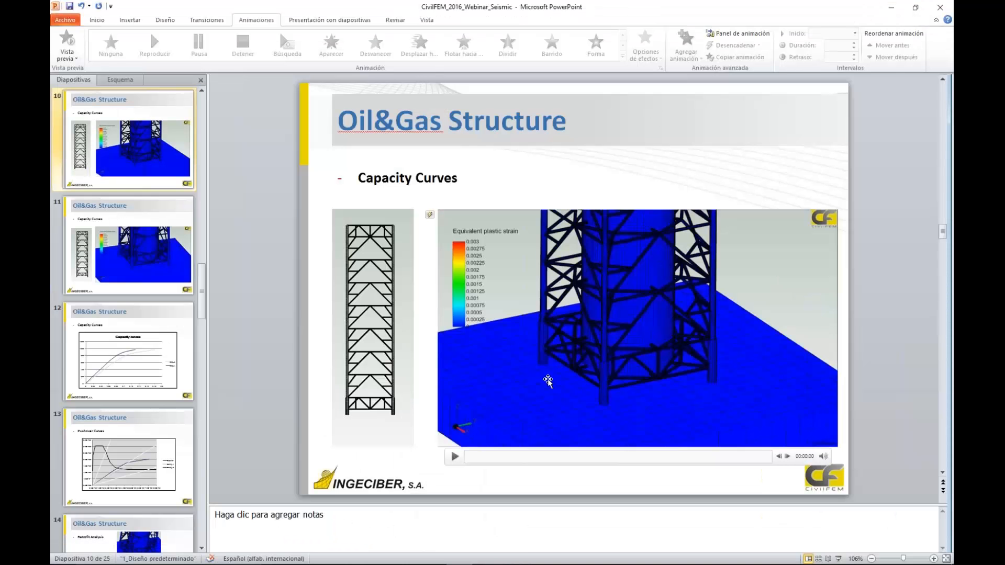
pyautogui.scroll(1, 547, 381)
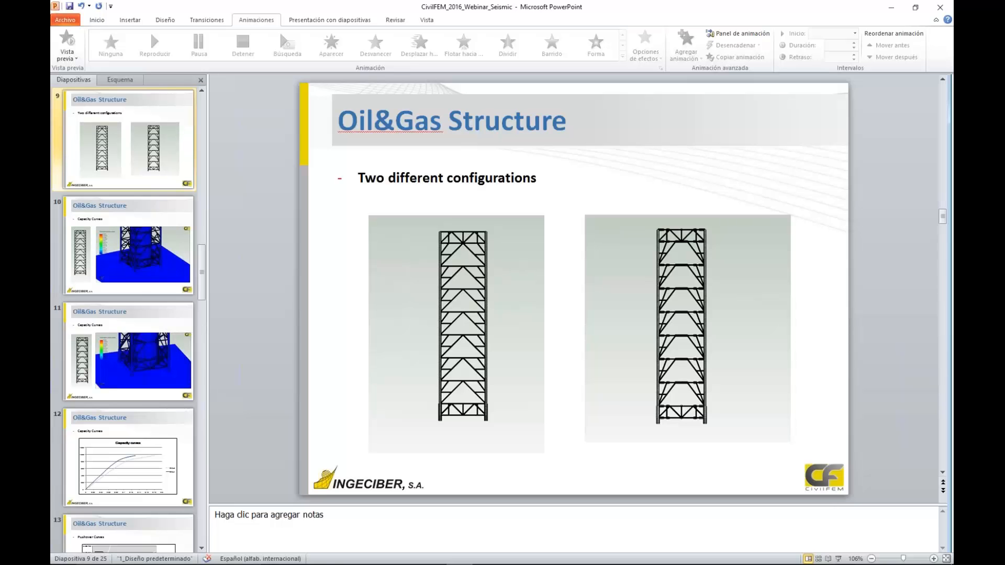